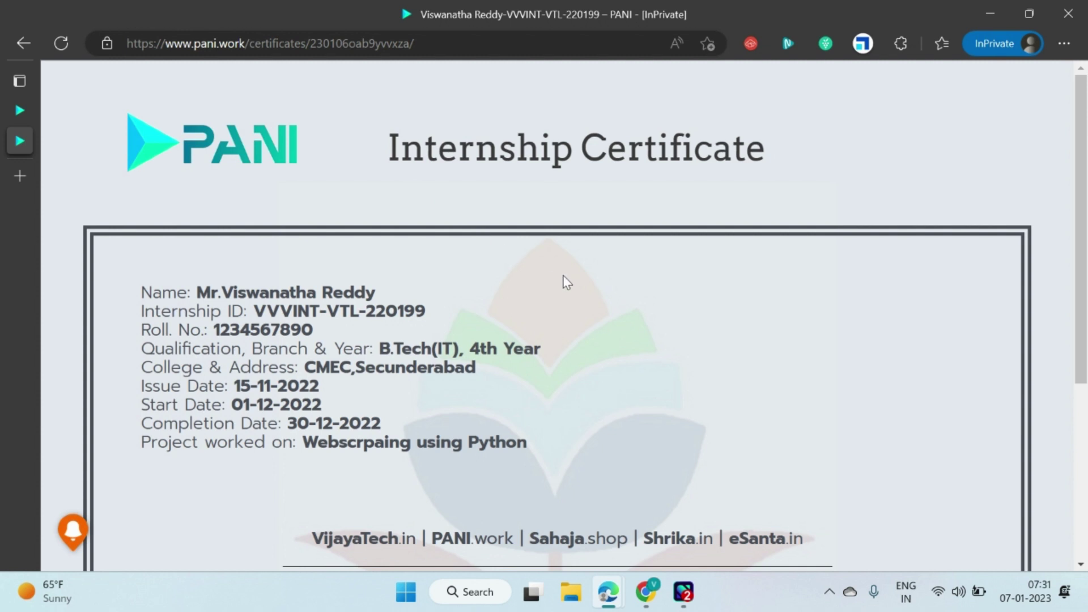
On the PANI site, switch from the internship certificate to the Internship Application form page.
click(25, 105)
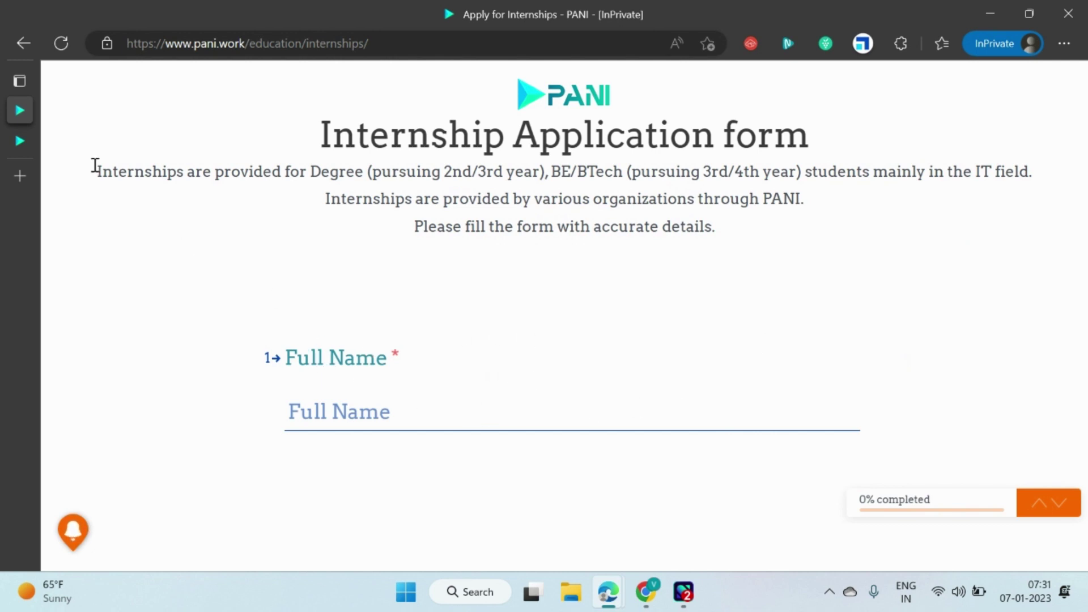
mouse_move(30, 139)
click(22, 150)
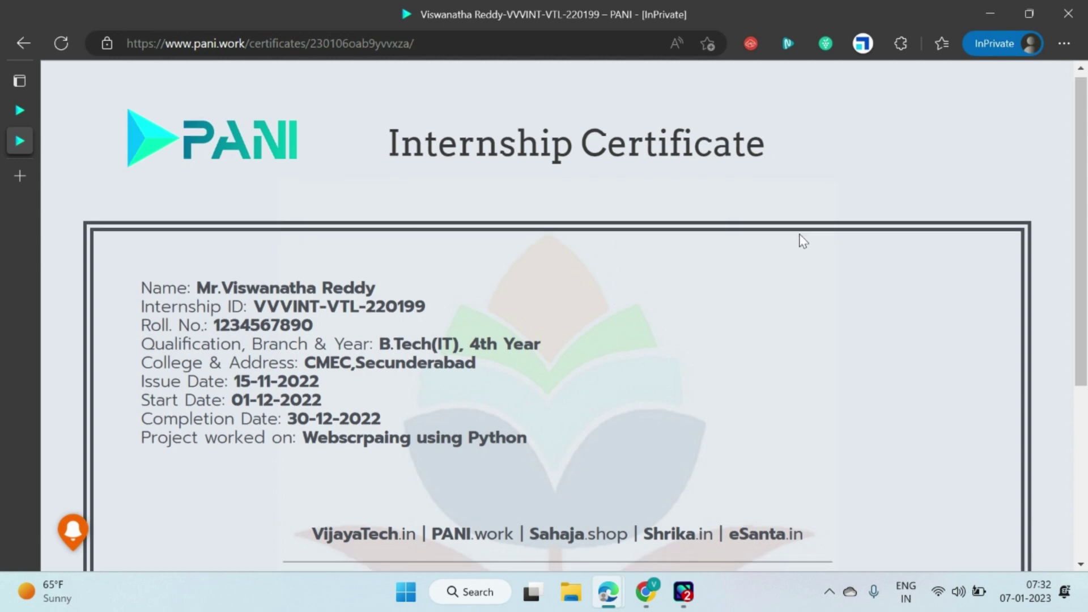
scroll(762, 242, down, 3)
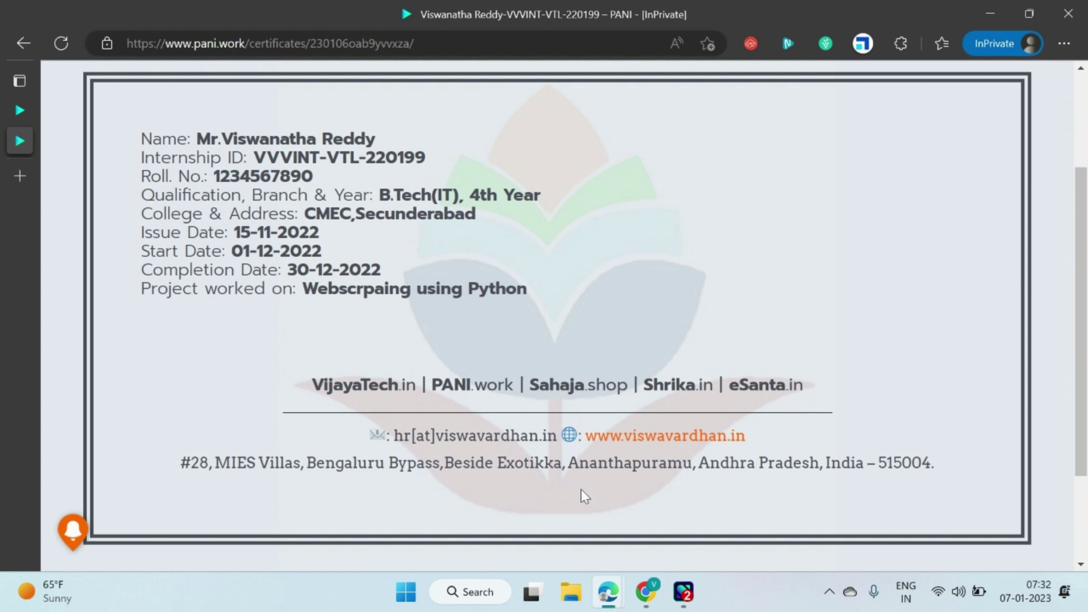
mouse_move(611, 577)
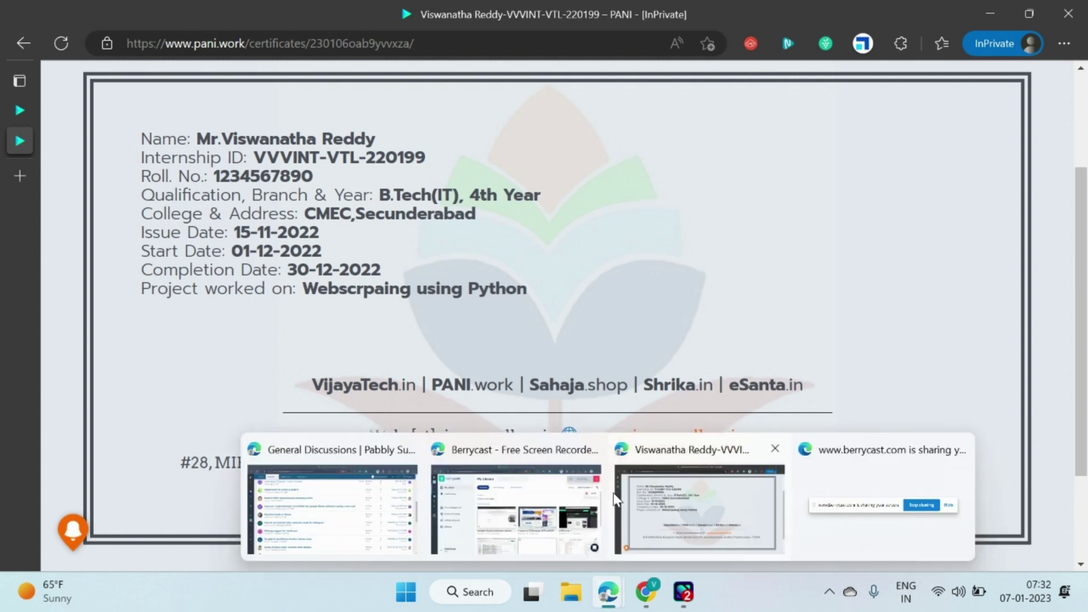
click(20, 111)
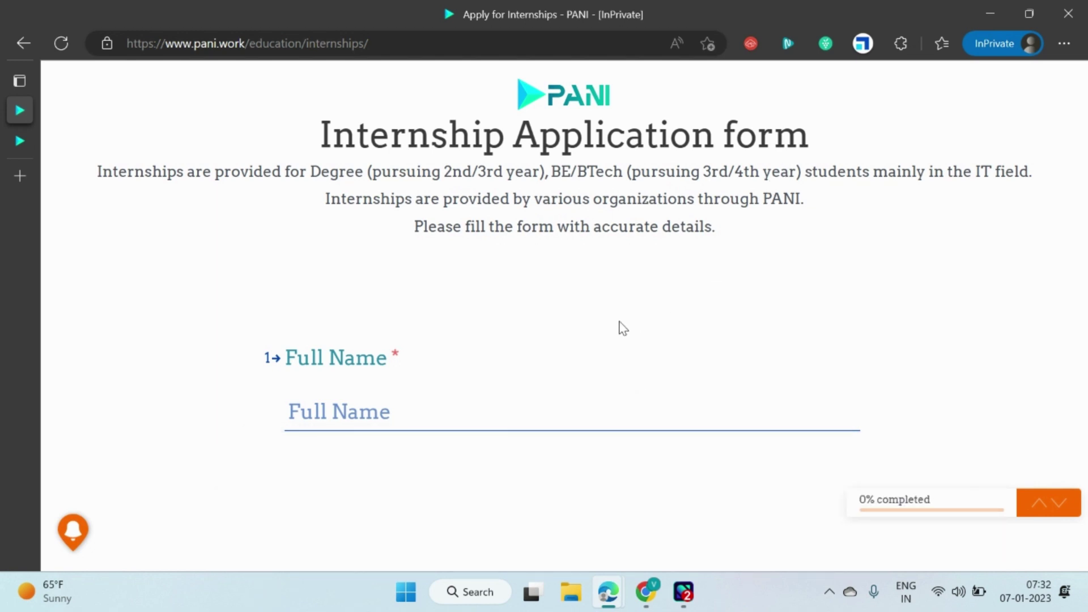
mouse_move(608, 596)
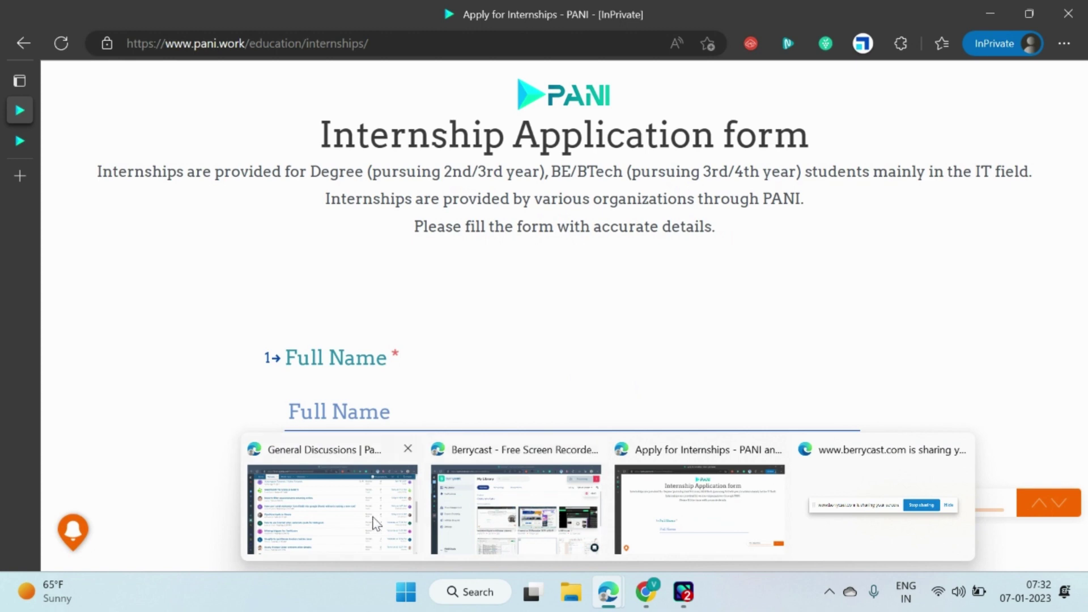
mouse_move(490, 499)
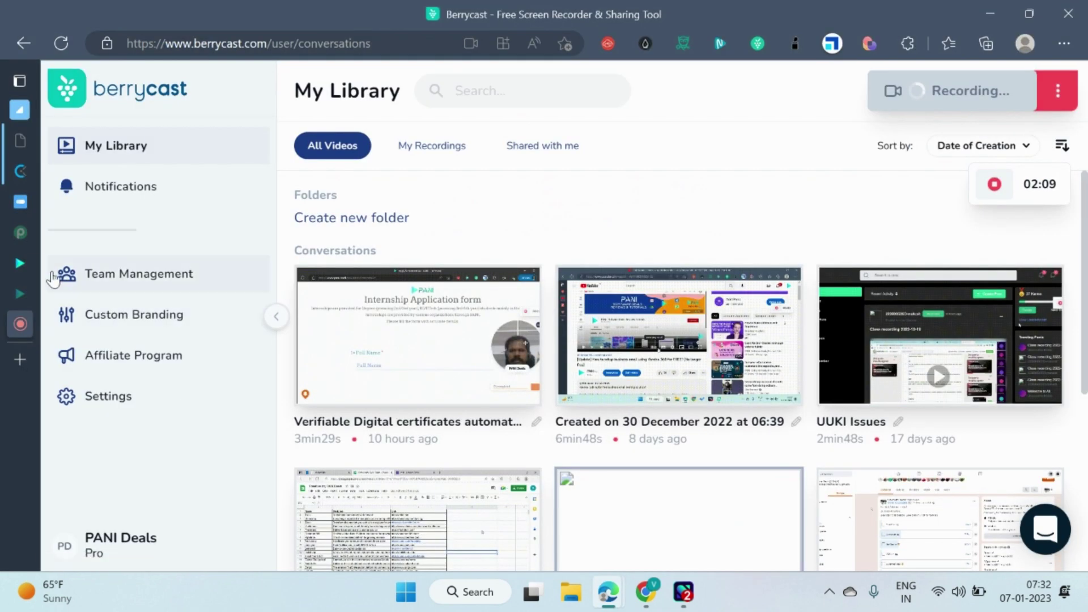
View the Intern Certificates workflow's Google Sheets new-or-updated-row trigger, briefly checking the PANI window.
click(34, 228)
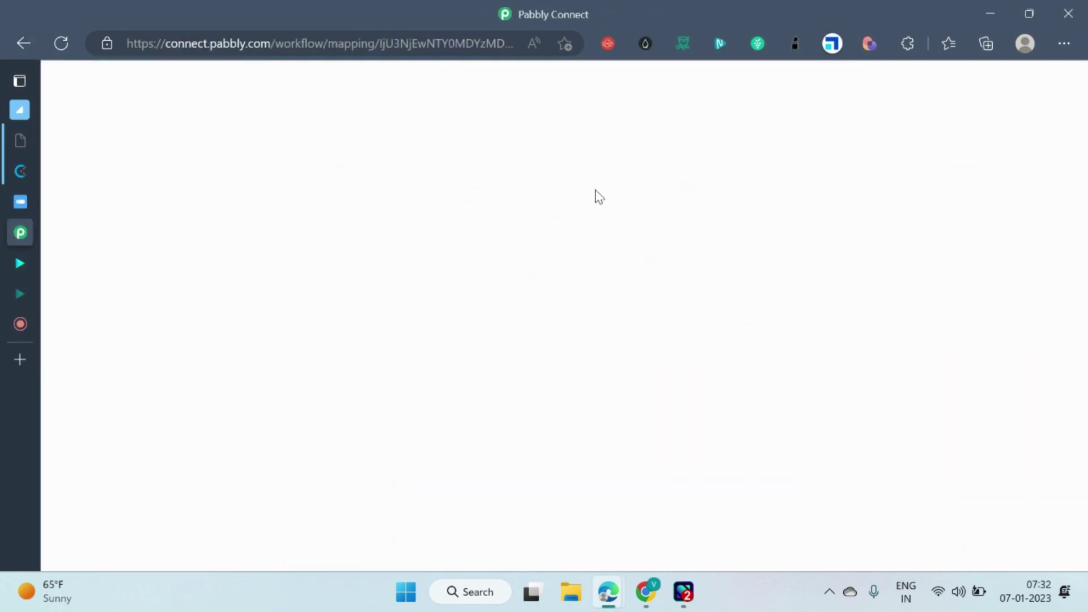
scroll(437, 236, up, 20)
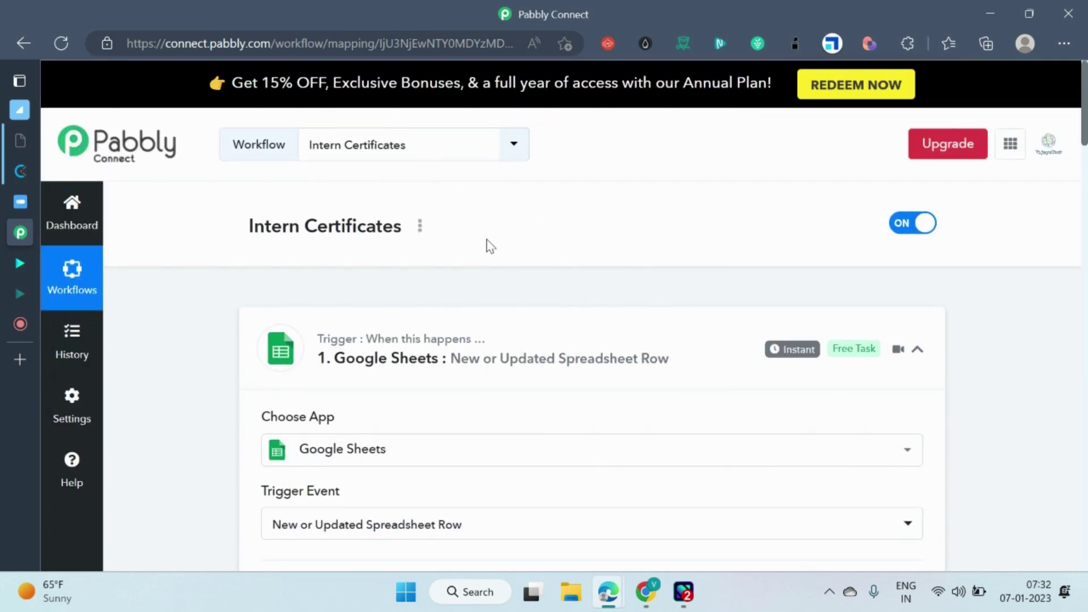
scroll(638, 293, down, 10)
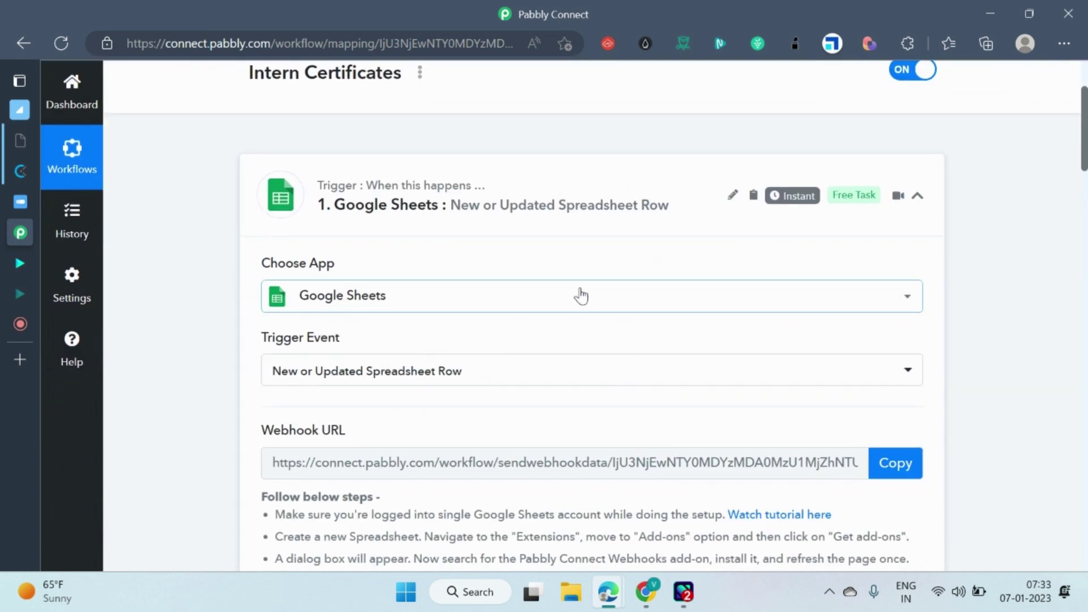
scroll(692, 266, down, 7)
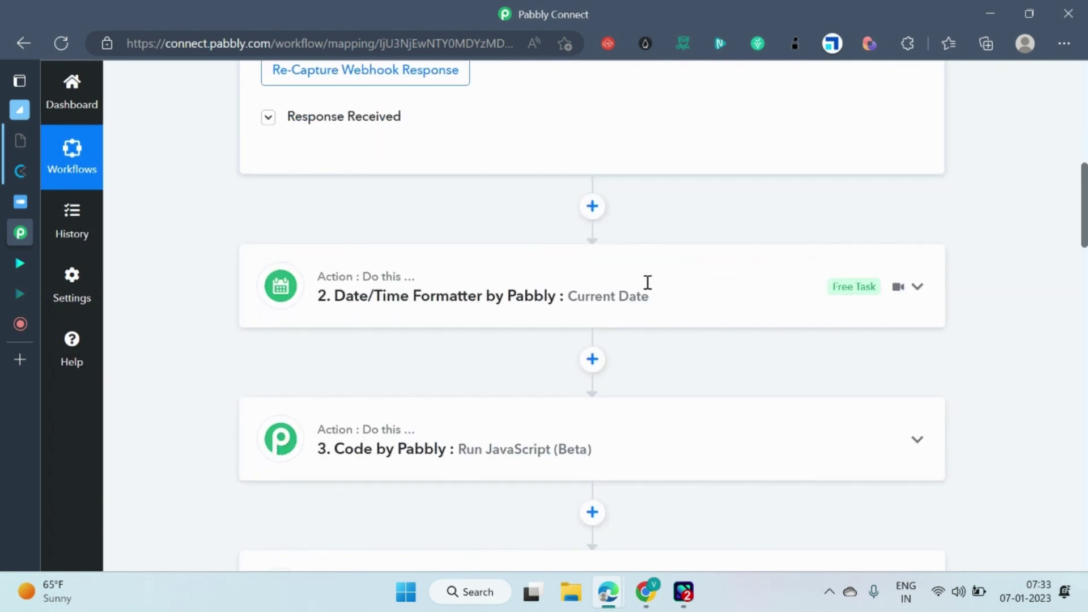
mouse_move(612, 592)
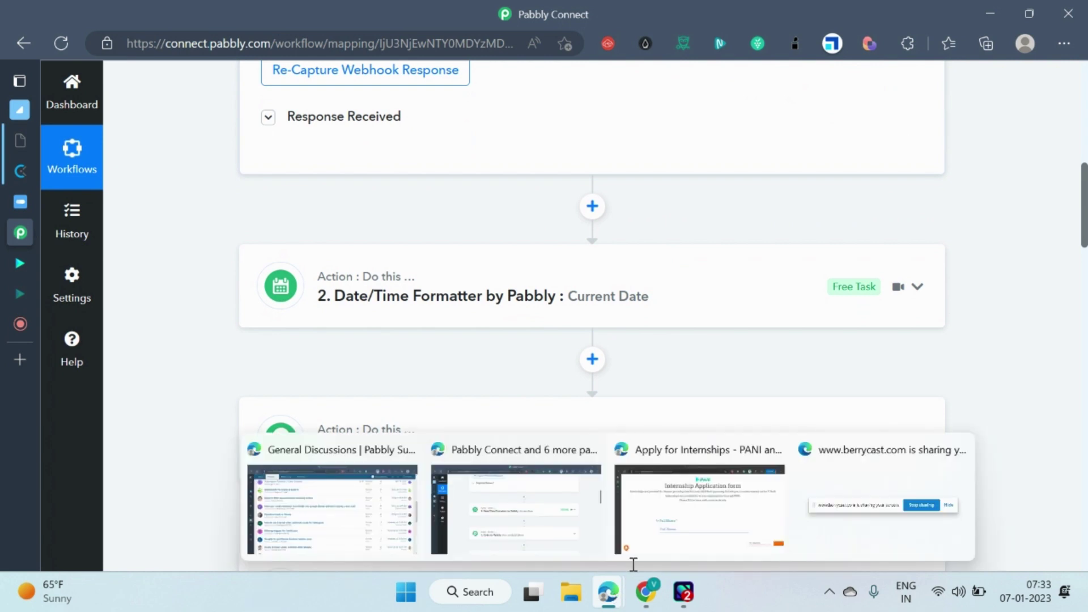
click(702, 519)
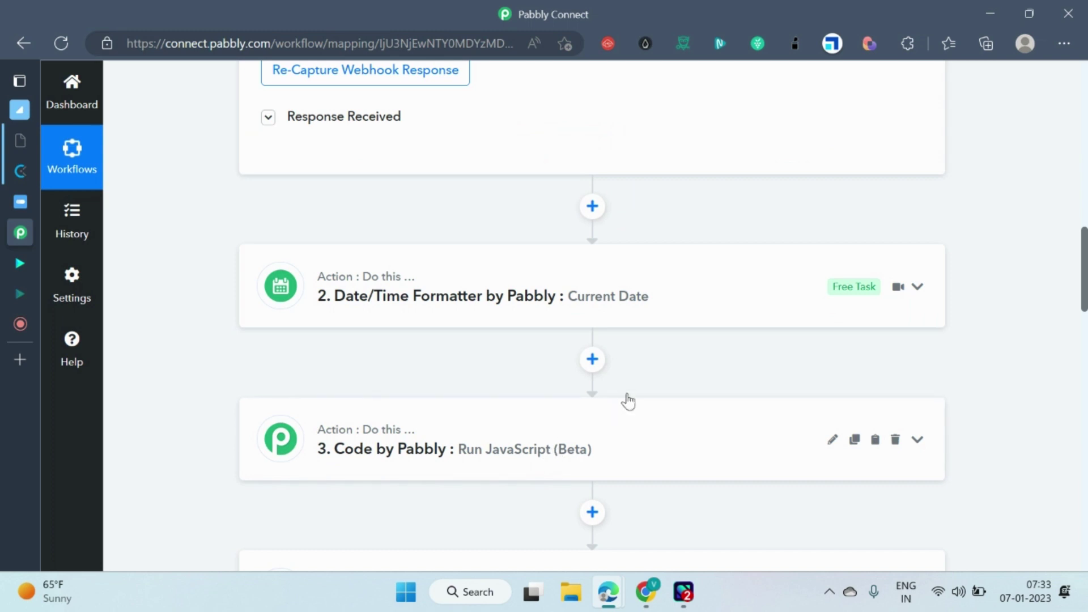
scroll(623, 391, up, 15)
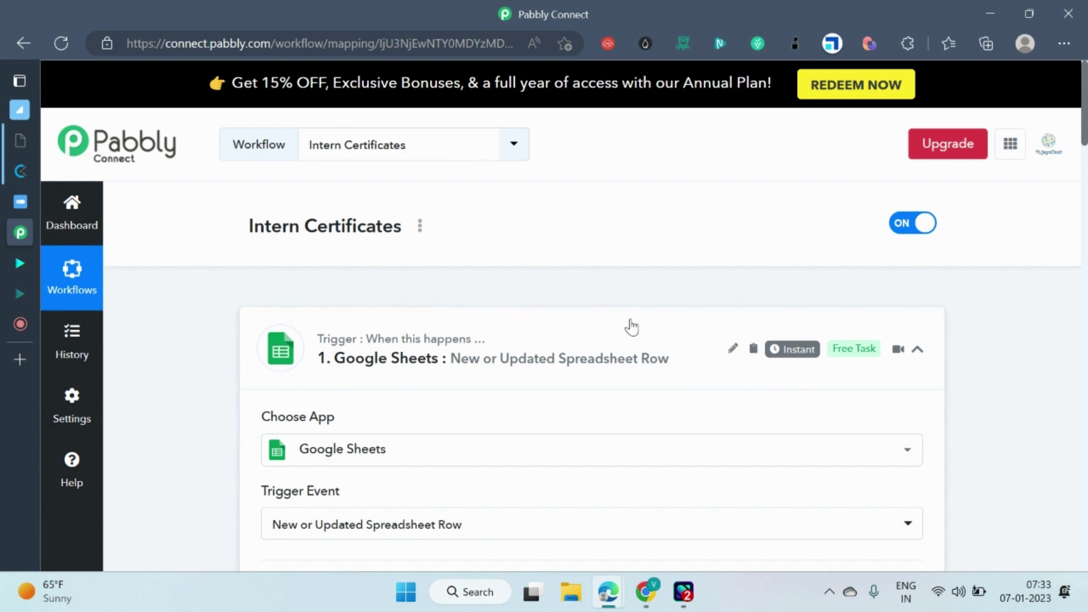
scroll(623, 320, down, 5)
scroll(545, 296, down, 3)
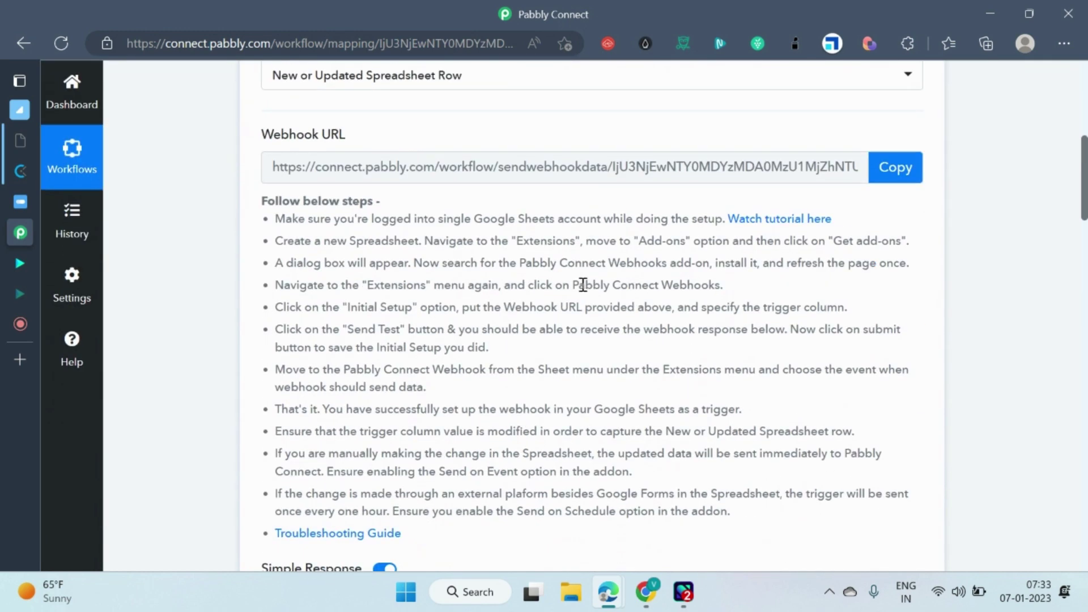
scroll(596, 280, down, 3)
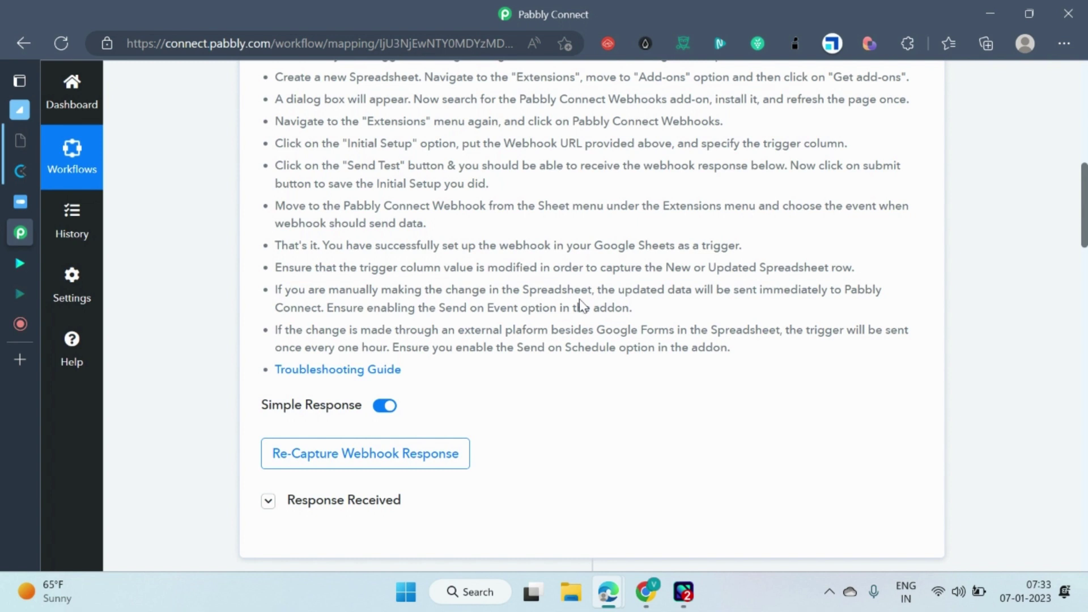
scroll(613, 303, down, 1)
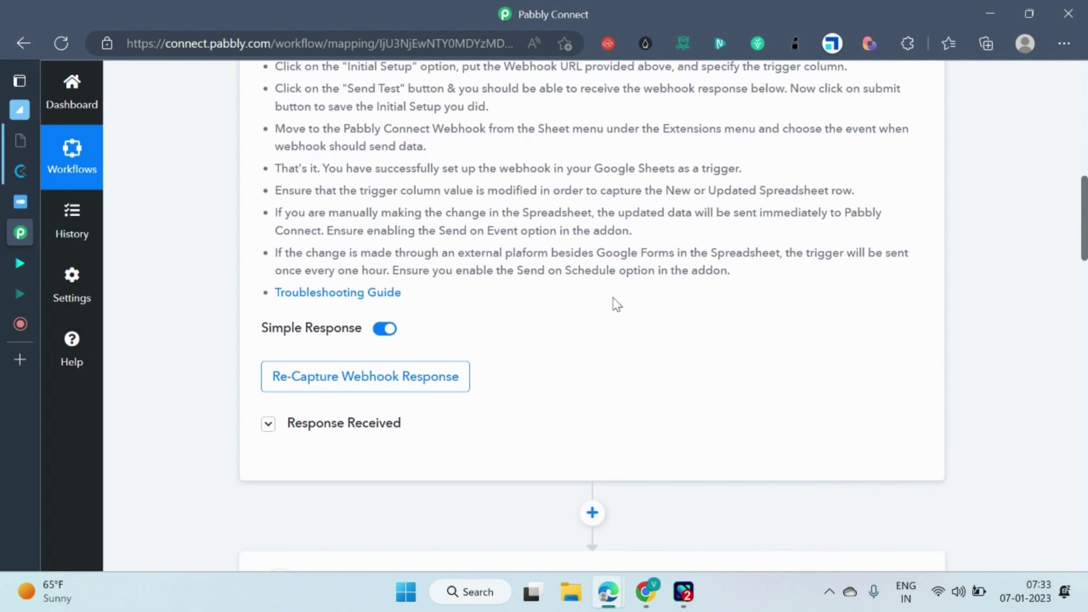
scroll(614, 304, up, 1)
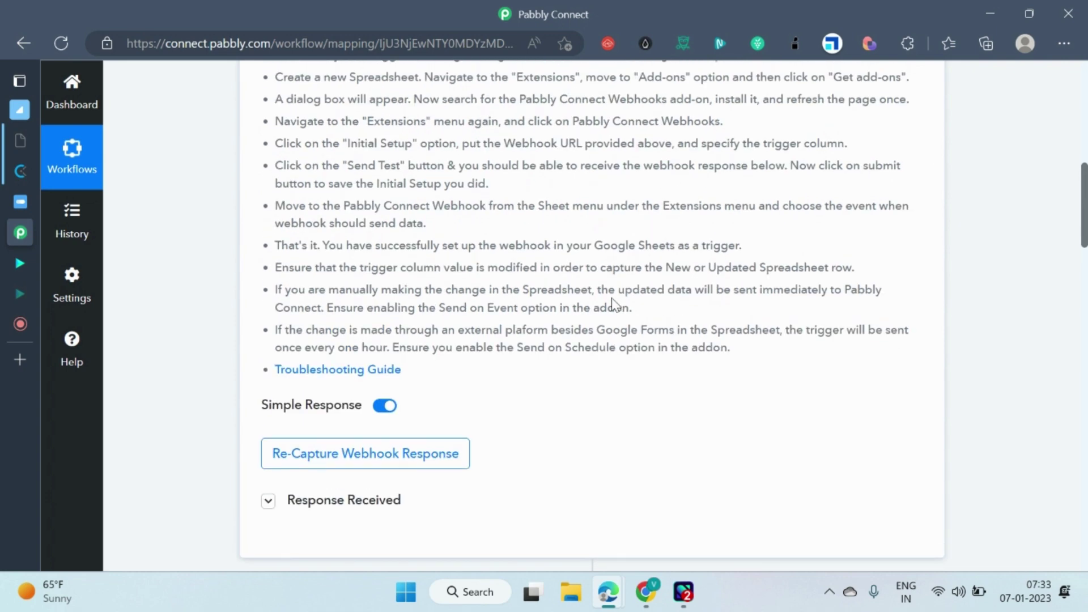
scroll(611, 297, up, 5)
scroll(623, 244, up, 3)
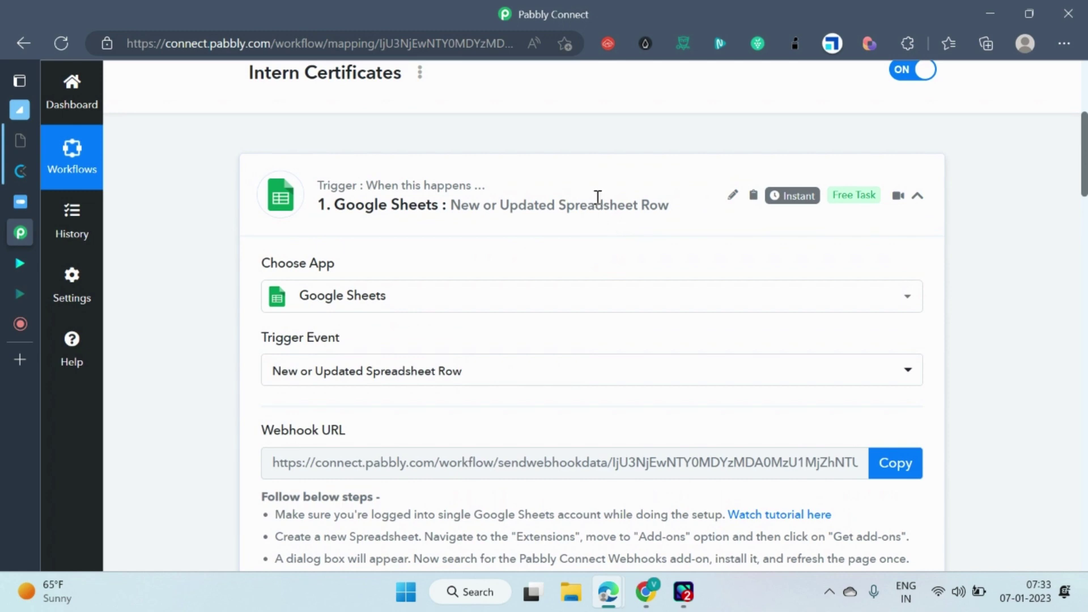
scroll(619, 332, down, 10)
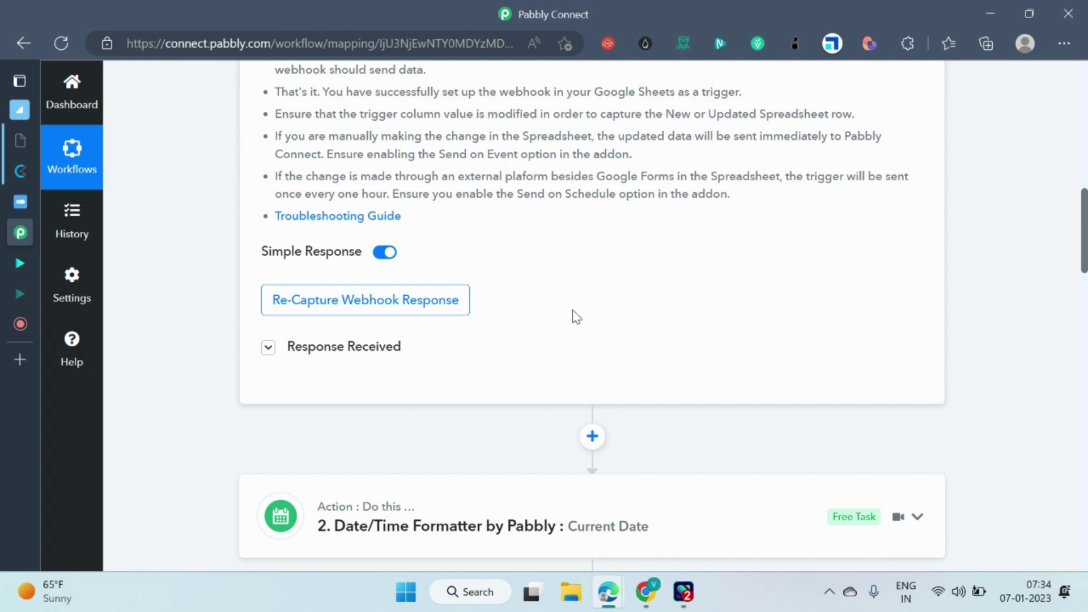
scroll(582, 310, down, 4)
scroll(566, 289, up, 4)
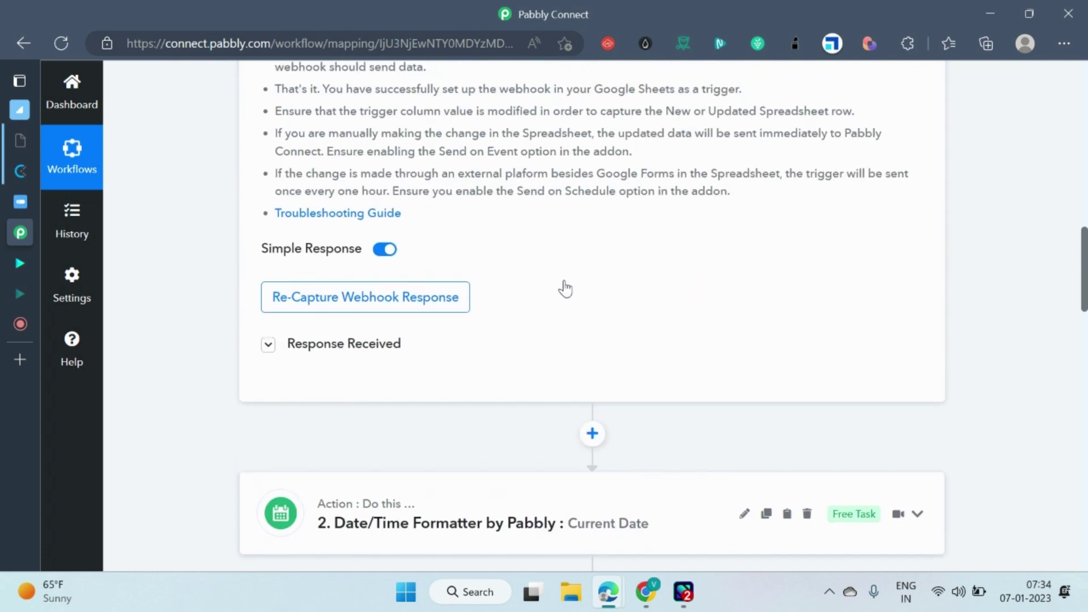
scroll(609, 278, down, 1)
scroll(600, 249, up, 6)
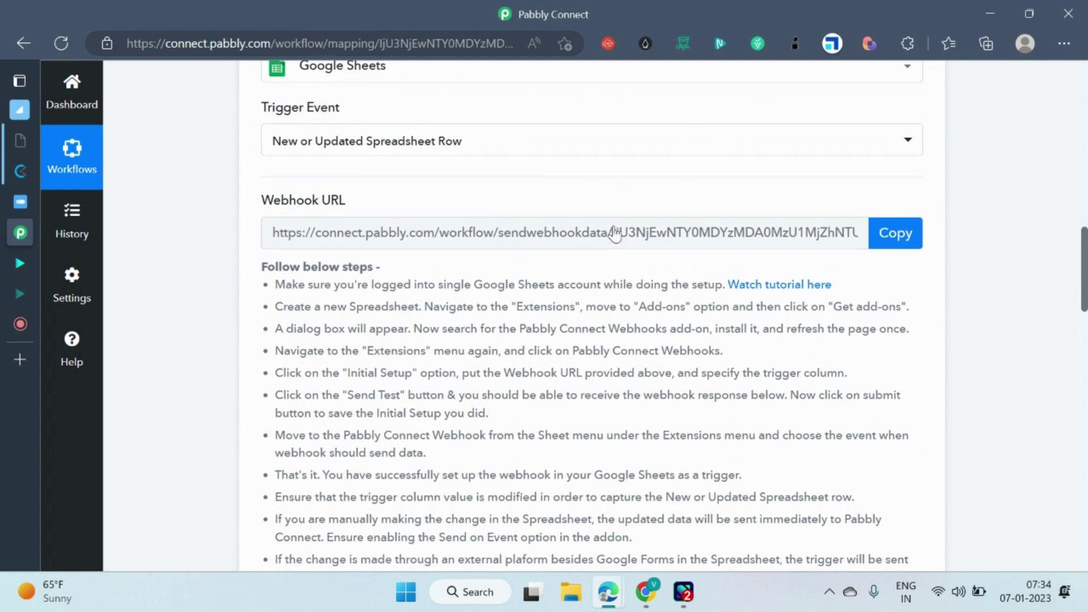
scroll(510, 272, down, 5)
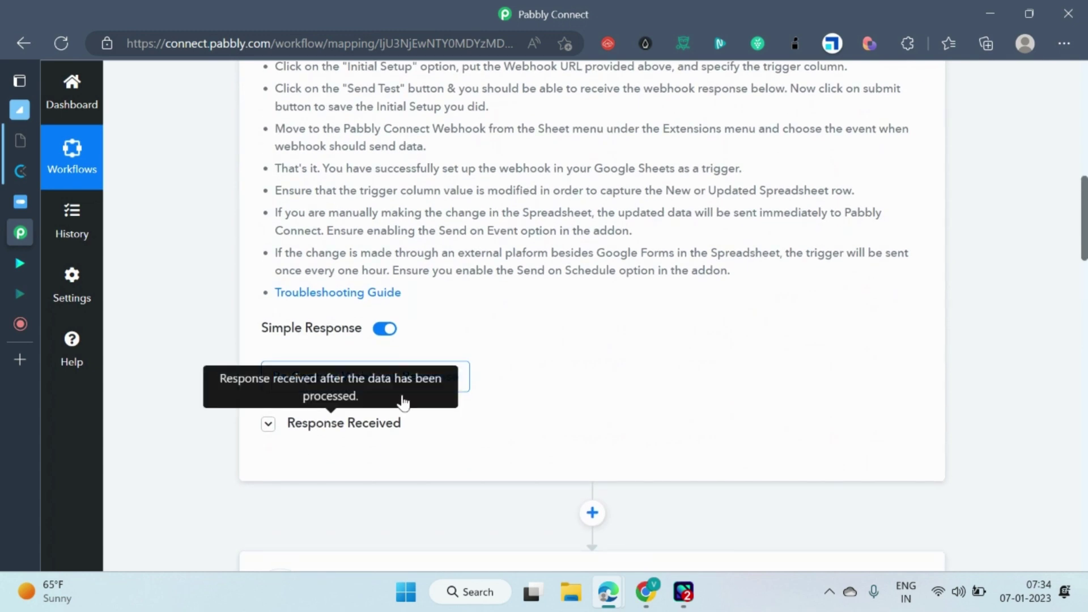
scroll(324, 375, down, 3)
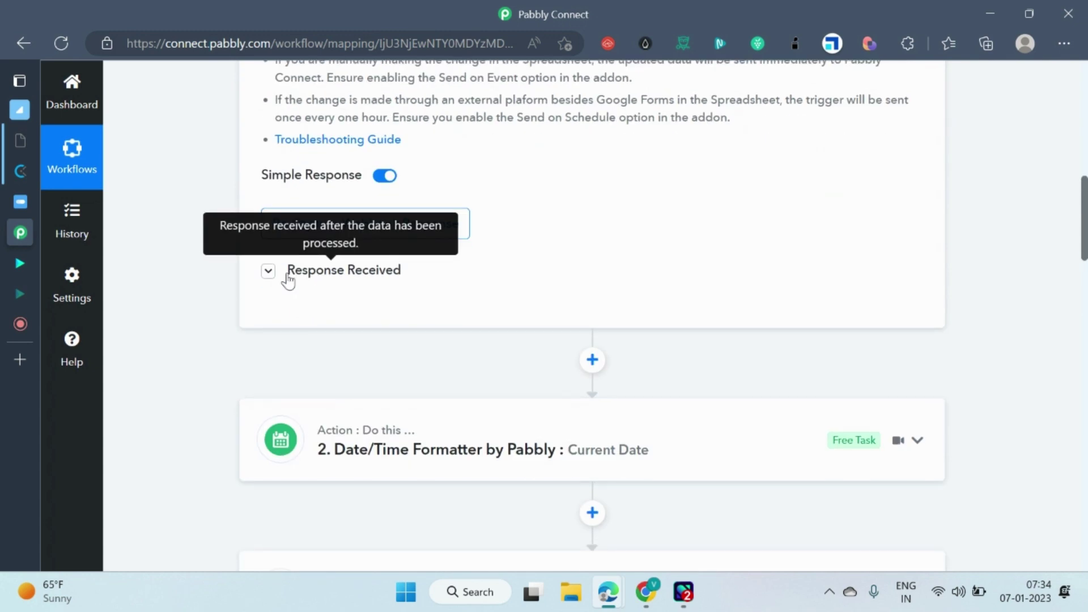
Expand the trigger's Response Received section to show the captured row data.
click(269, 272)
scroll(656, 303, down, 5)
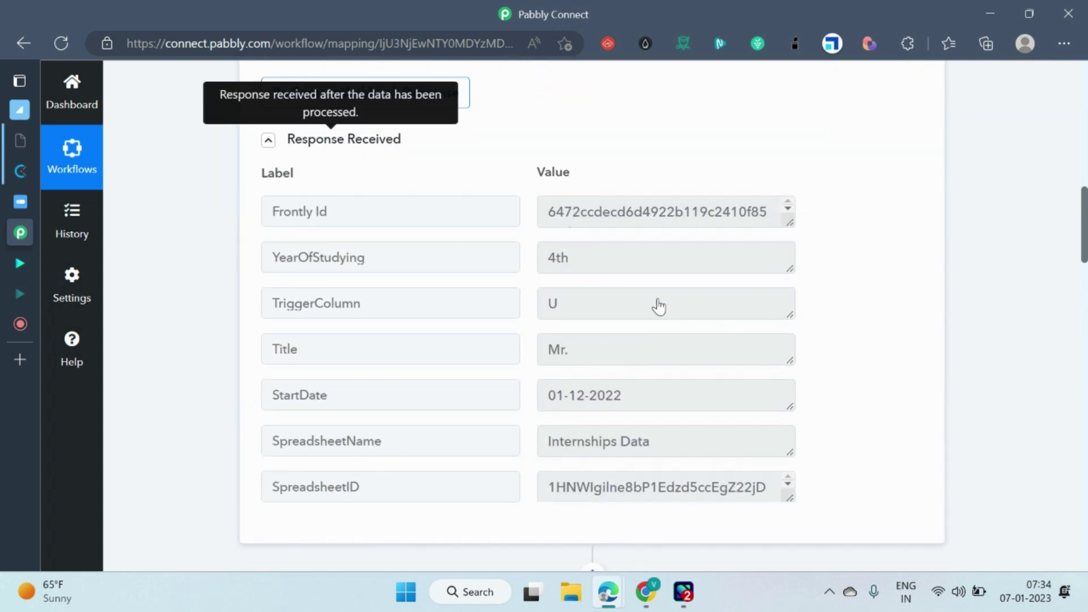
scroll(626, 248, up, 2)
scroll(566, 369, down, 2)
scroll(665, 279, down, 1)
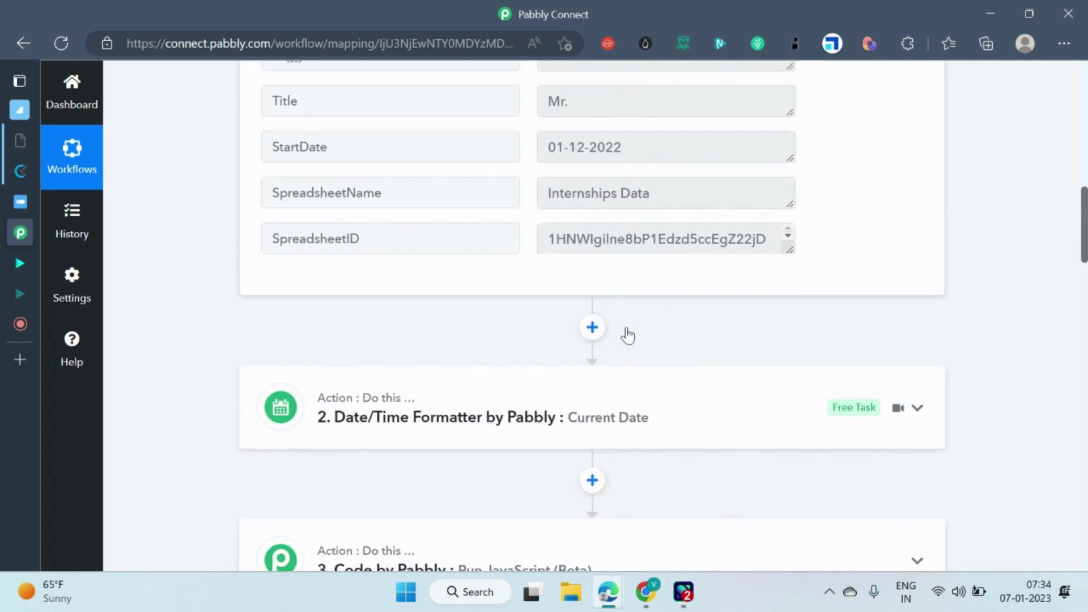
scroll(626, 335, up, 4)
Show the full list of received spreadsheet field labels and values.
click(645, 376)
scroll(785, 349, down, 15)
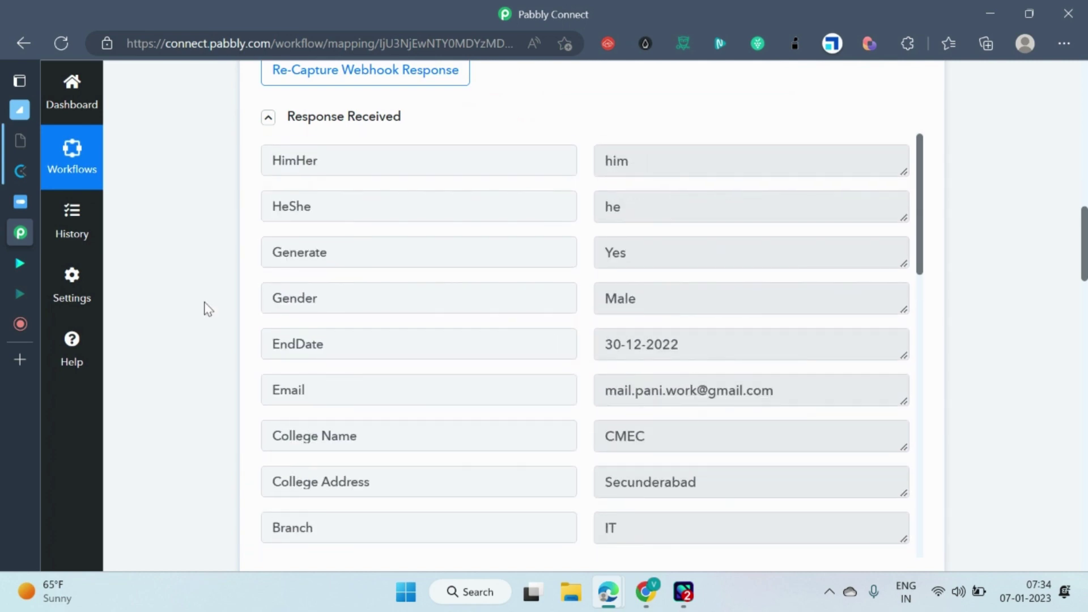
scroll(193, 306, up, 15)
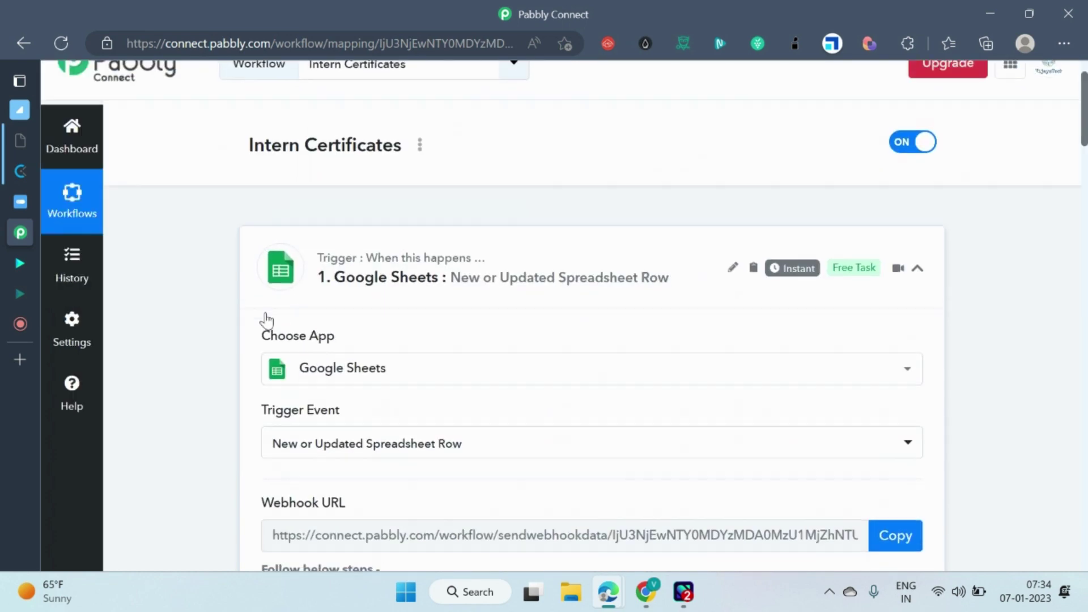
scroll(211, 357, down, 20)
scroll(221, 340, up, 5)
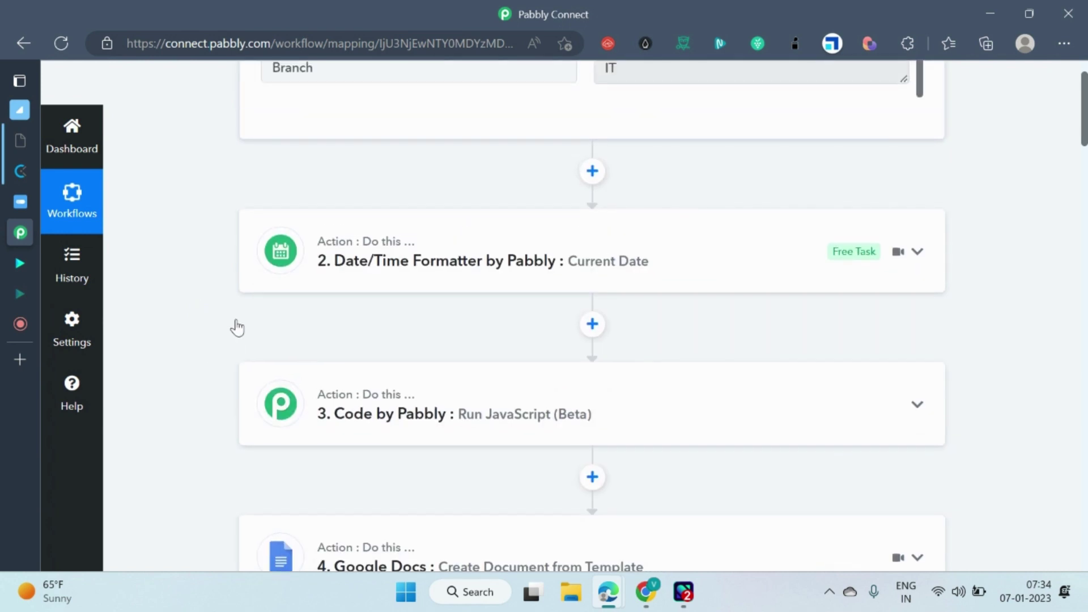
mouse_move(492, 255)
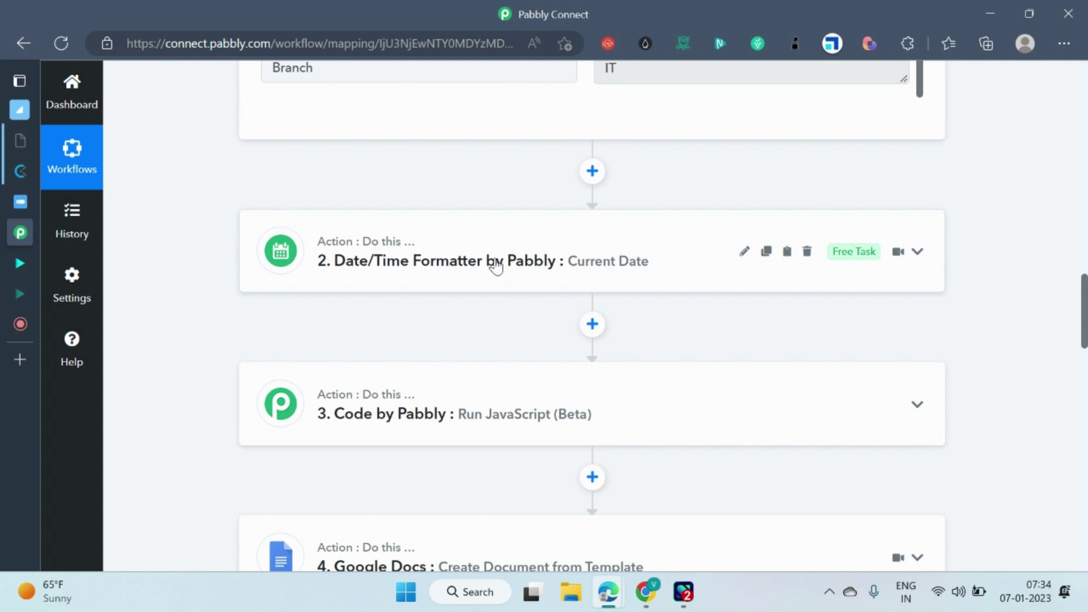
mouse_move(607, 592)
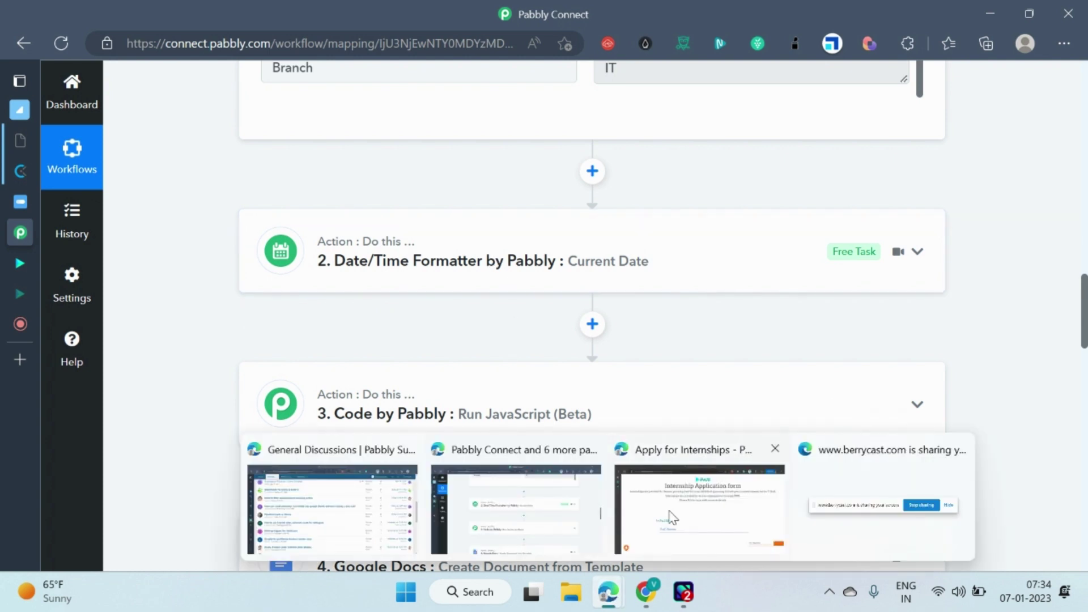
click(672, 517)
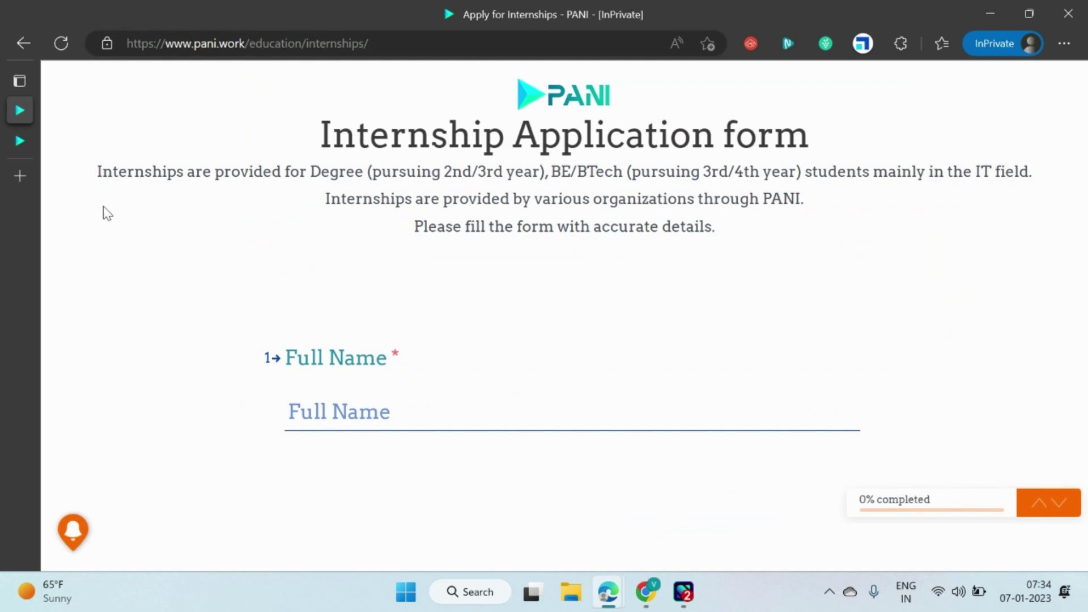
click(19, 141)
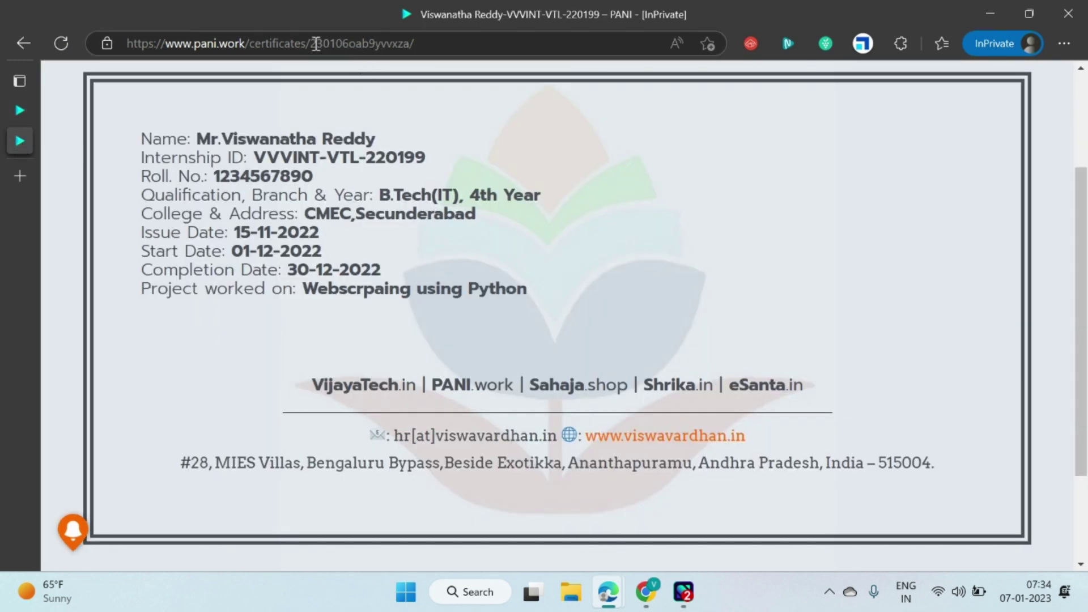
drag(311, 44, 415, 47)
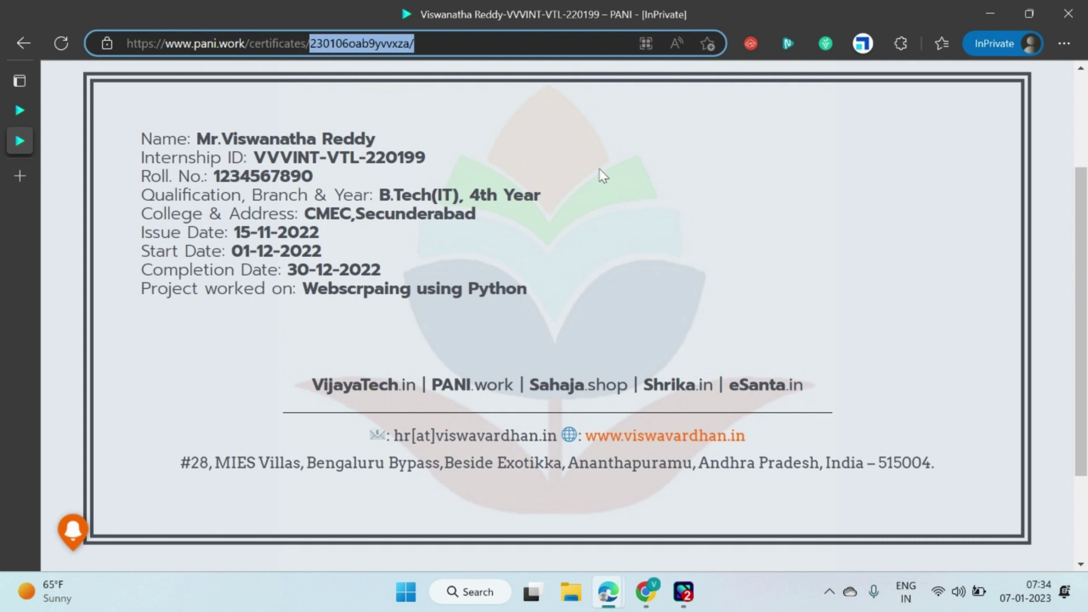
click(782, 278)
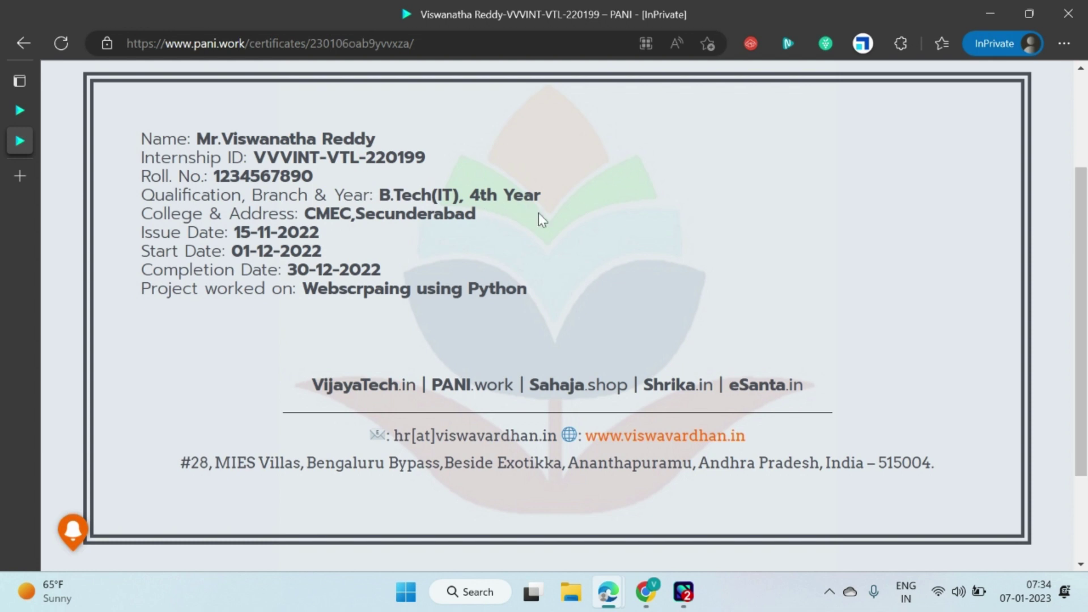
key(alt+Tab)
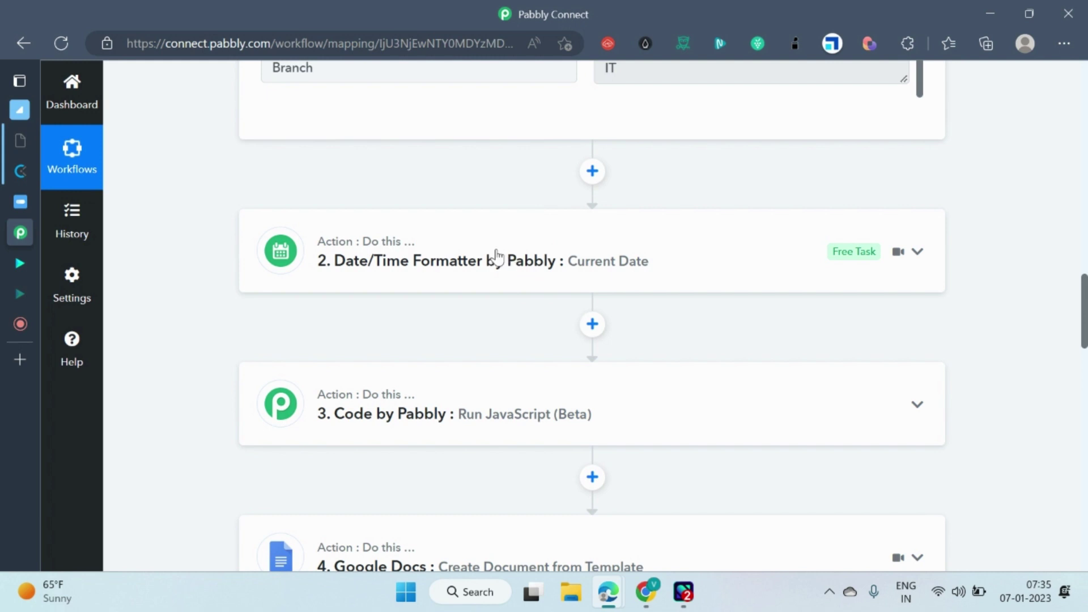
Expand the Date/Time Formatter step to review its ymd Basic Format and 230104 response.
click(586, 266)
scroll(493, 275, down, 5)
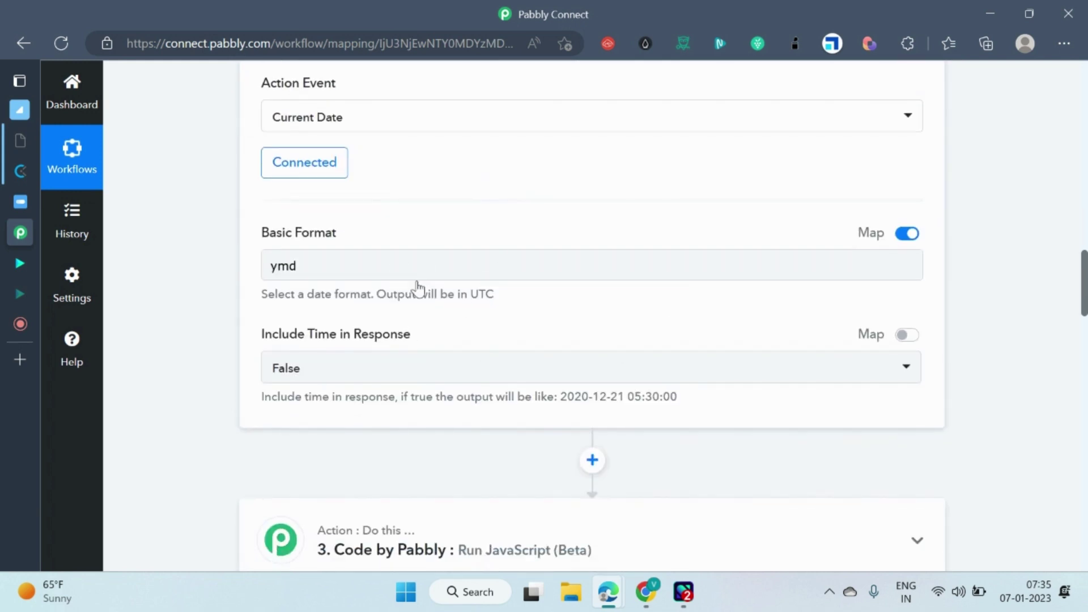
scroll(418, 290, up, 4)
scroll(636, 342, down, 7)
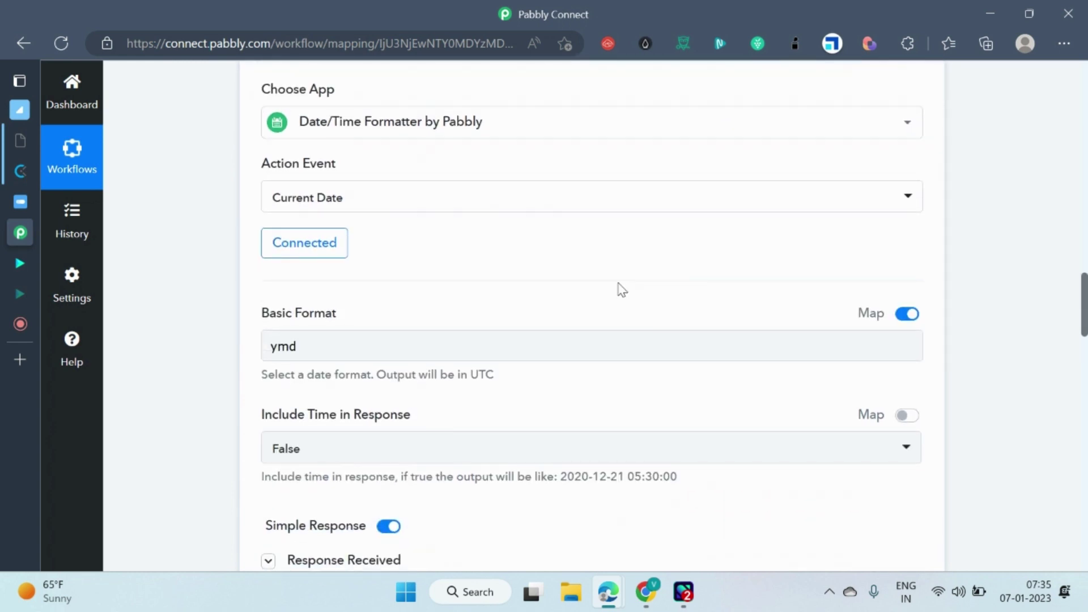
scroll(407, 305, up, 4)
scroll(598, 255, down, 3)
scroll(311, 340, down, 3)
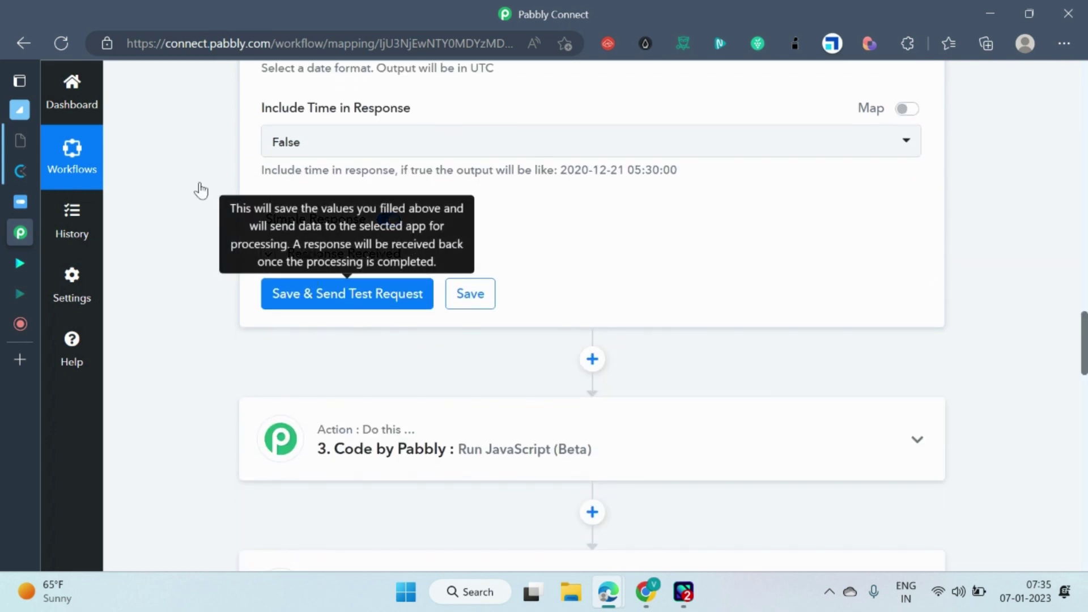
scroll(614, 255, down, 4)
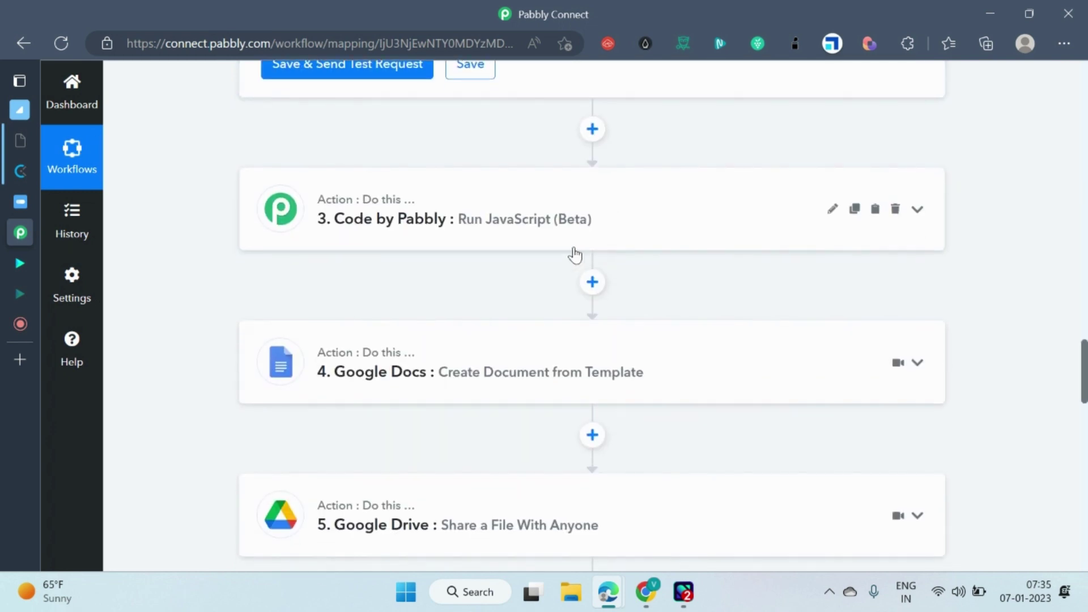
scroll(573, 253, up, 3)
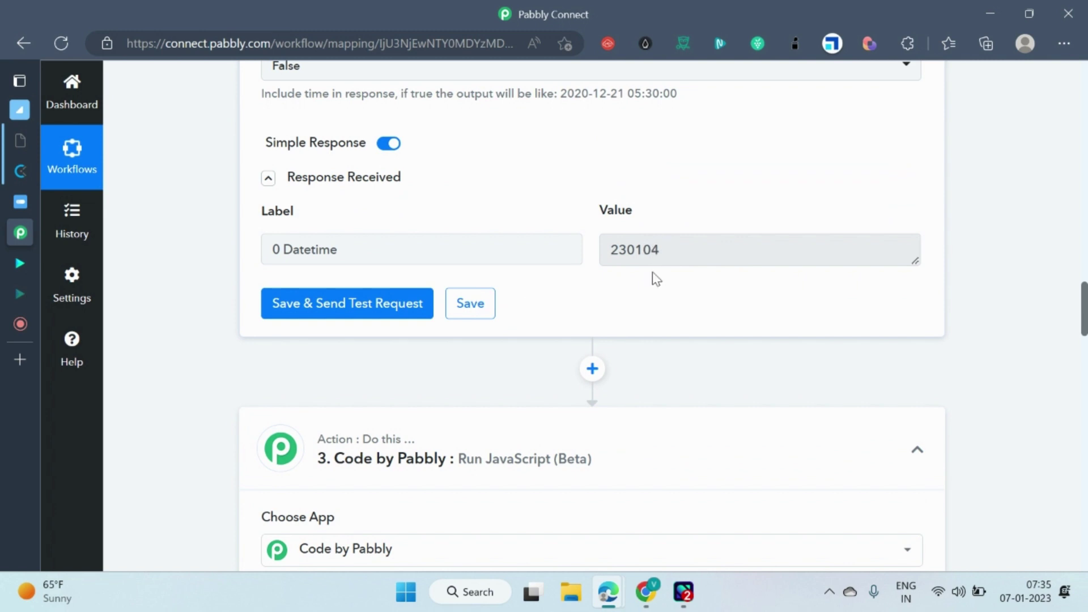
Expand the Code by Pabbly step's Response Received to show the Output Unique ID.
scroll(587, 311, down, 8)
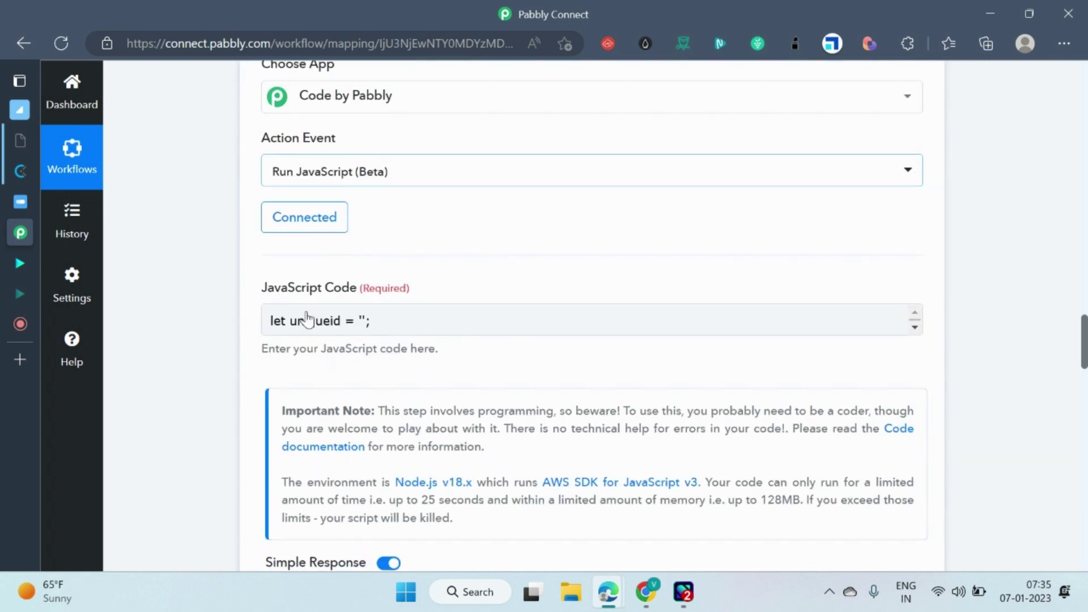
scroll(228, 319, up, 3)
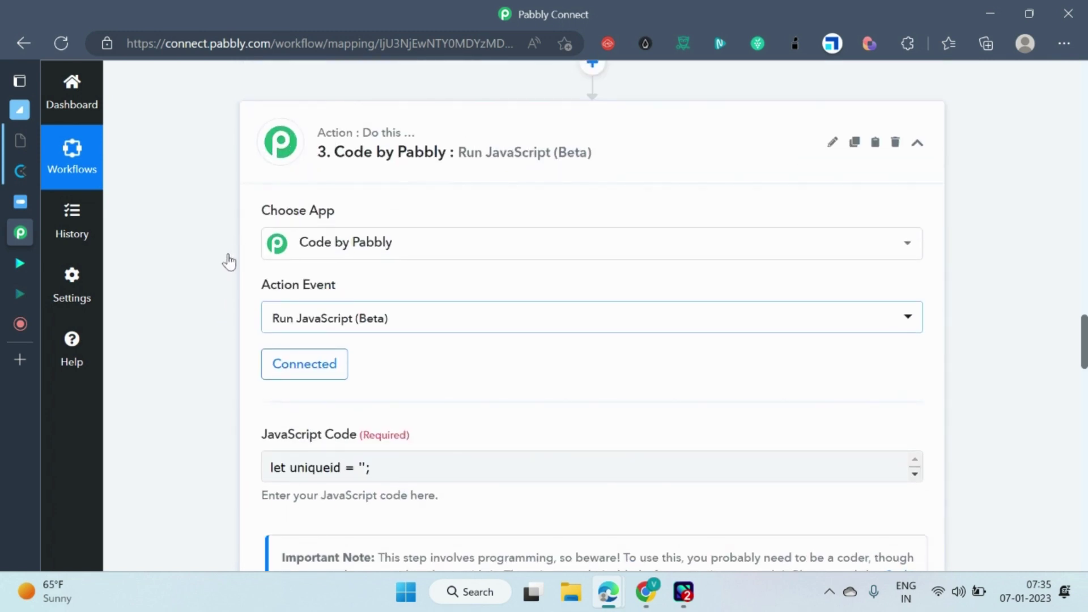
scroll(227, 269, down, 1)
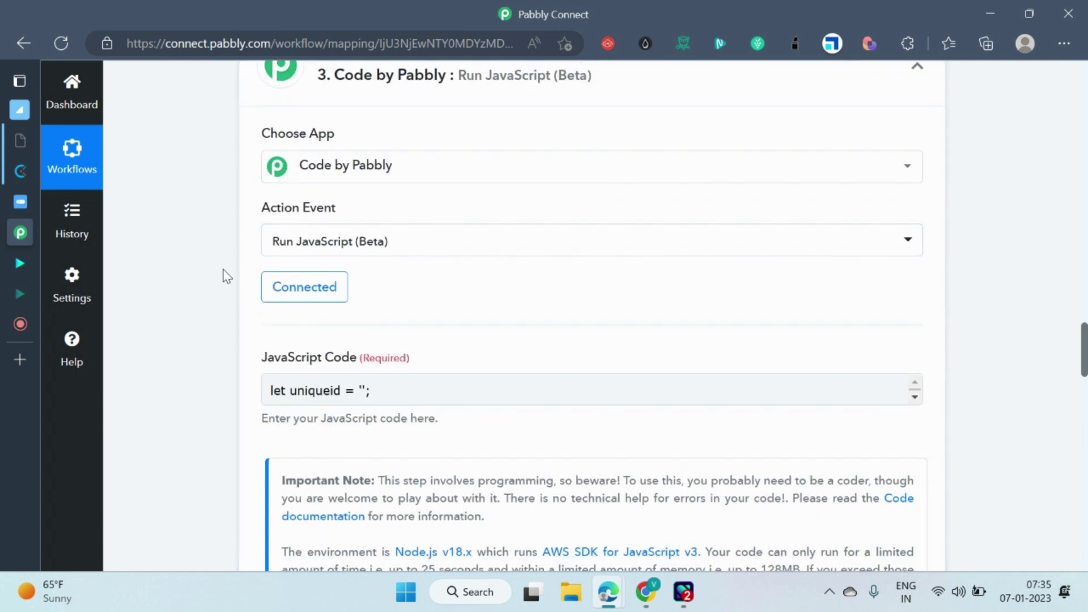
scroll(227, 277, down, 3)
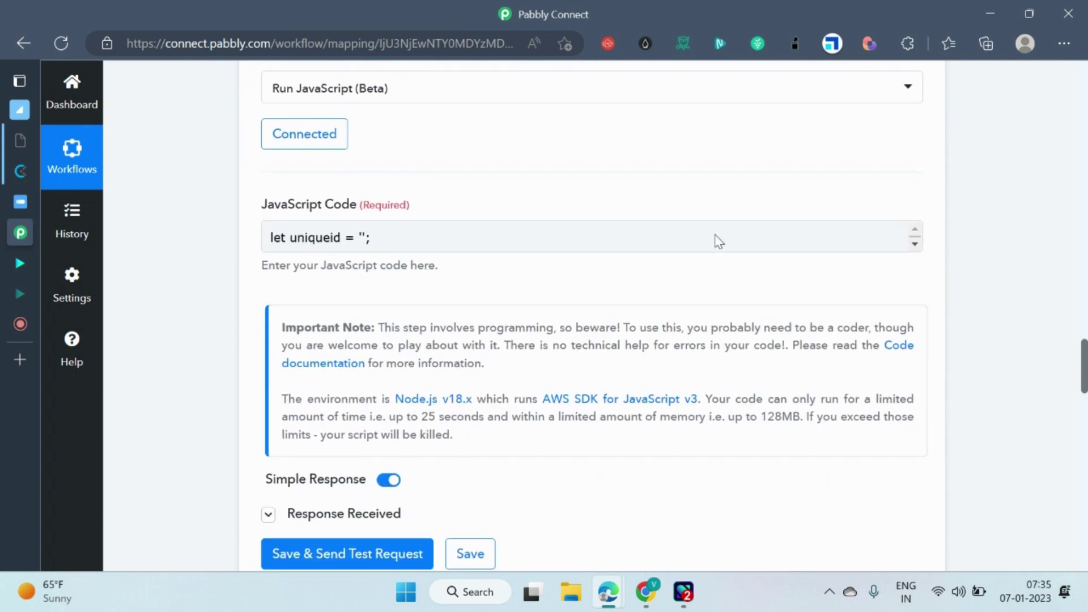
scroll(475, 218, up, 3)
scroll(249, 241, down, 6)
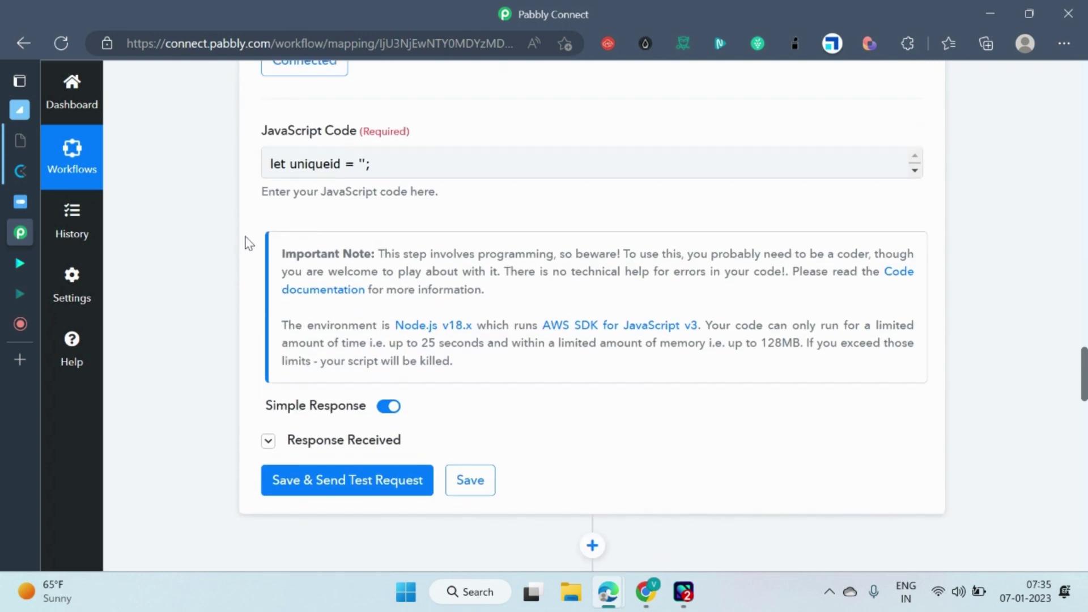
click(268, 284)
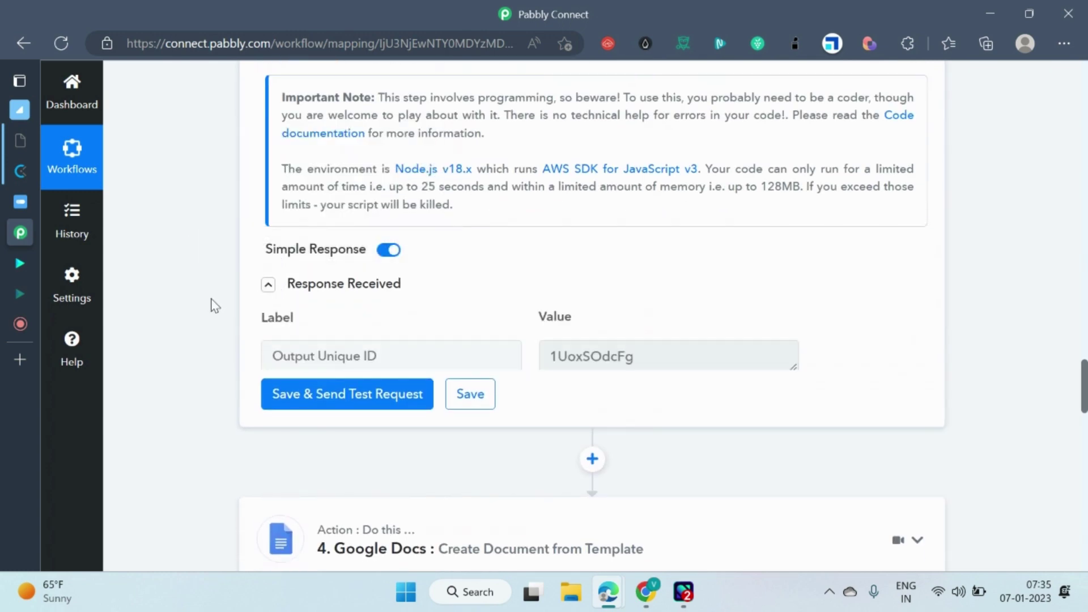
scroll(442, 242, up, 8)
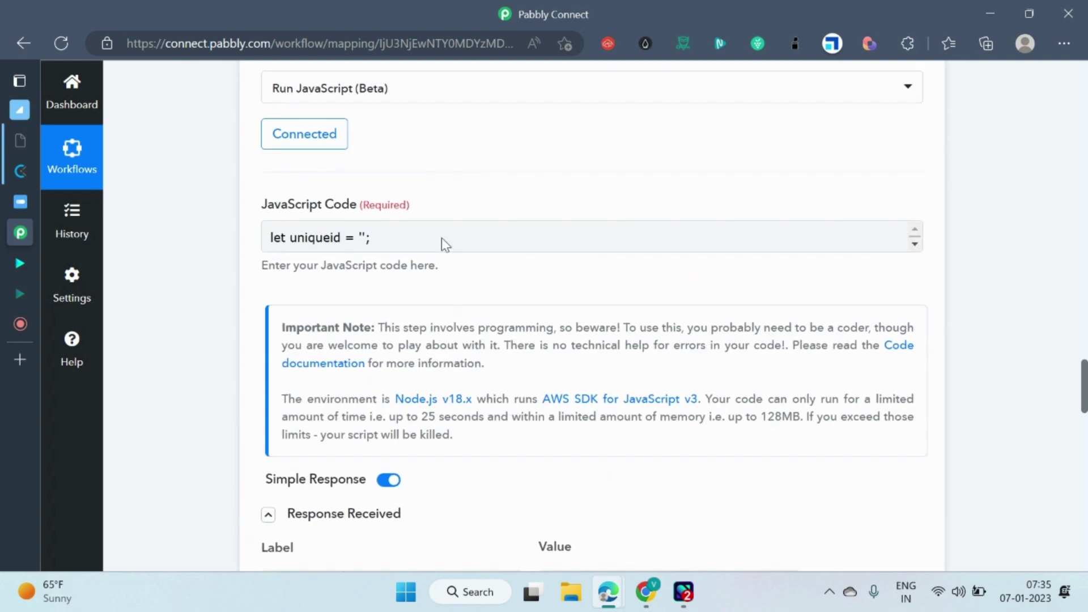
scroll(437, 270, up, 3)
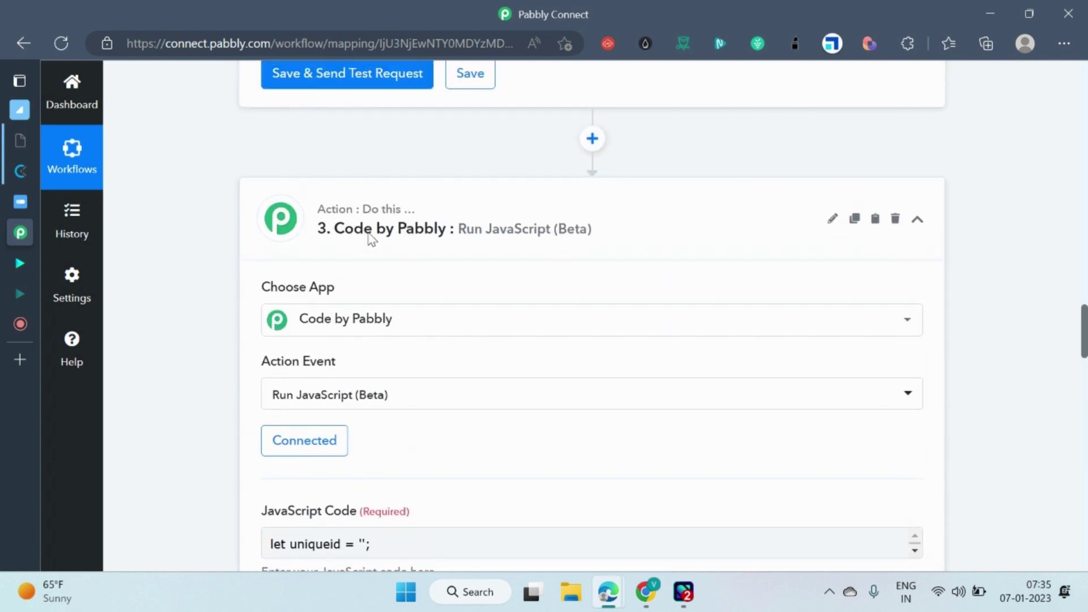
scroll(461, 245, down, 3)
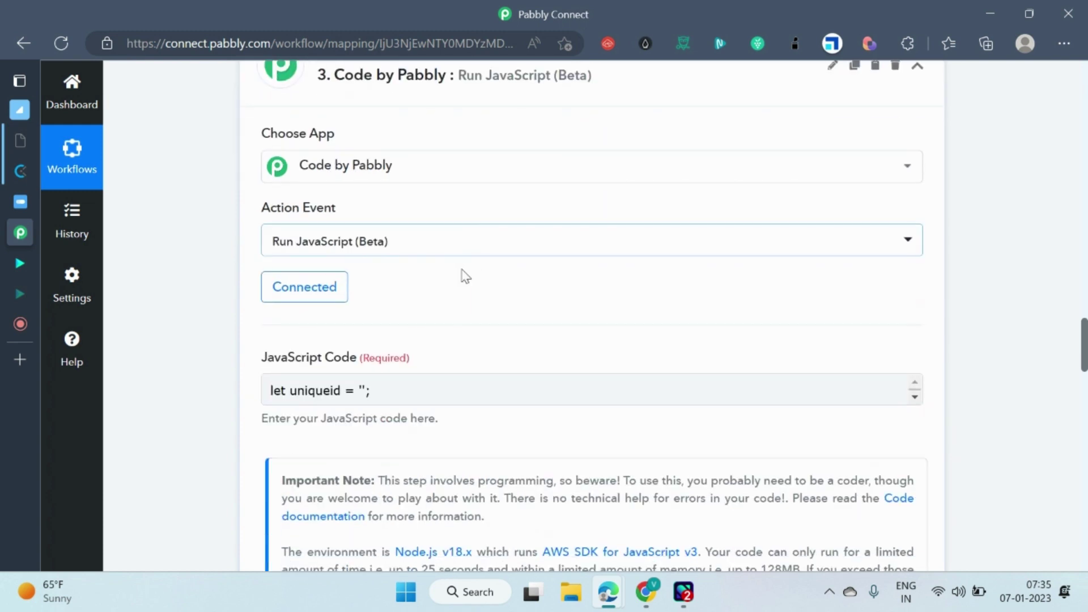
Expand the full JavaScript generating a 10-character unique ID and scroll to the Google Docs step.
mouse_move(553, 388)
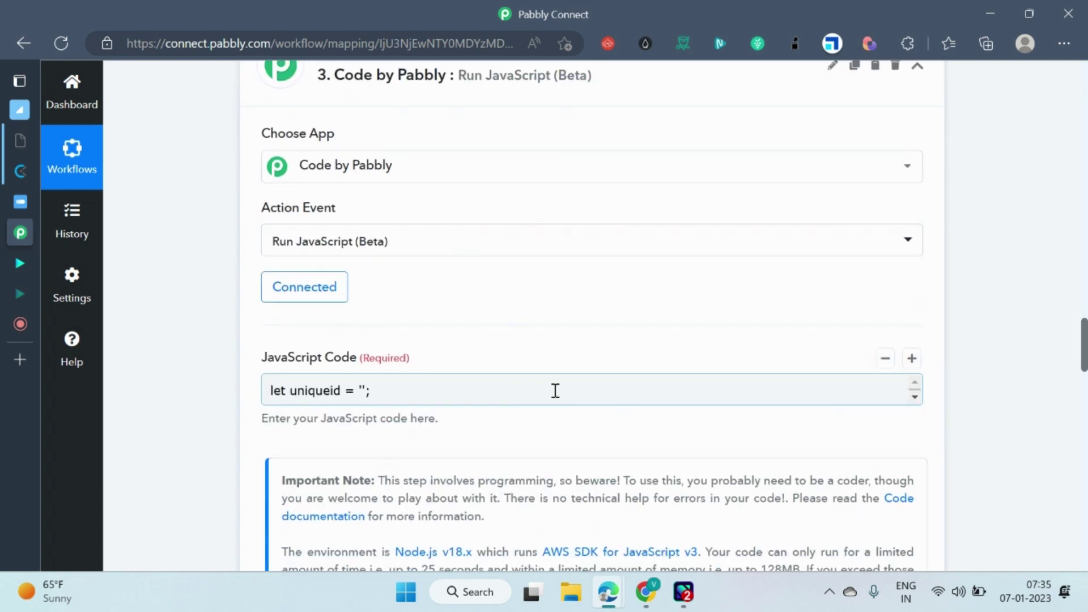
click(578, 396)
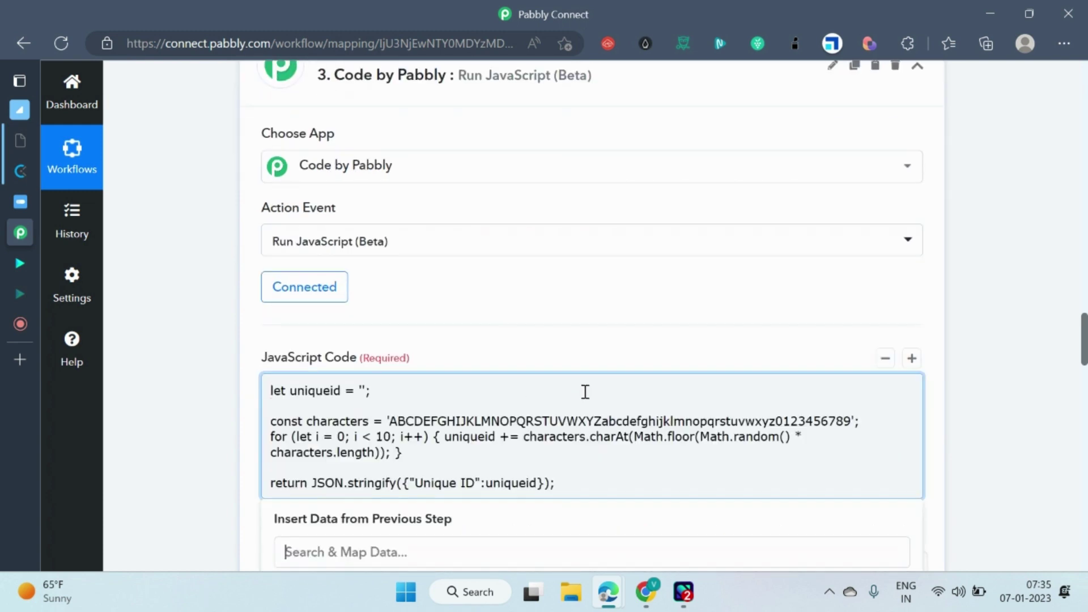
scroll(561, 289, down, 3)
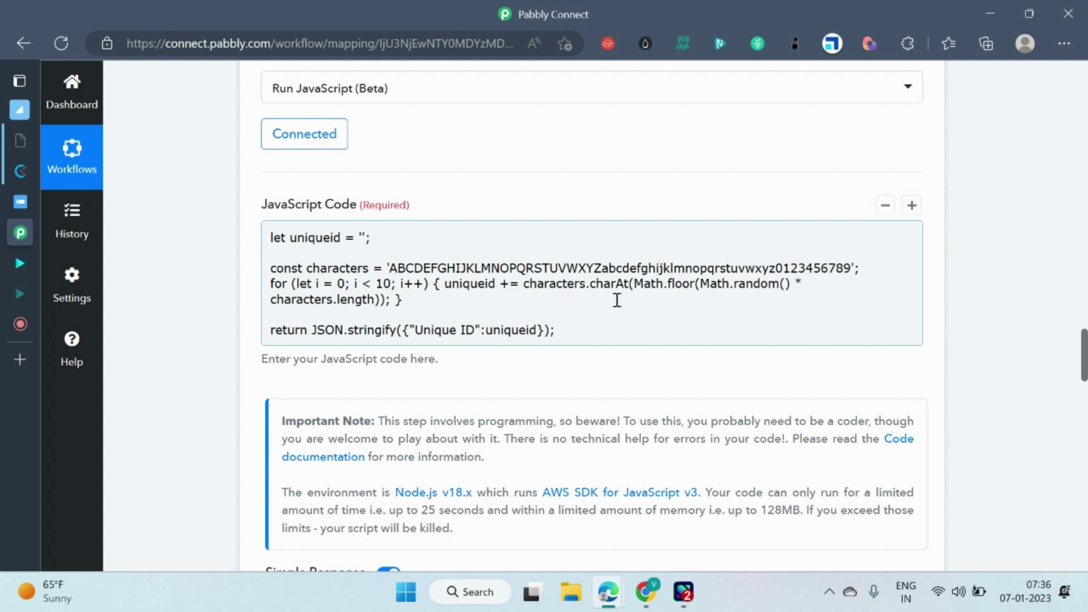
scroll(613, 295, down, 1)
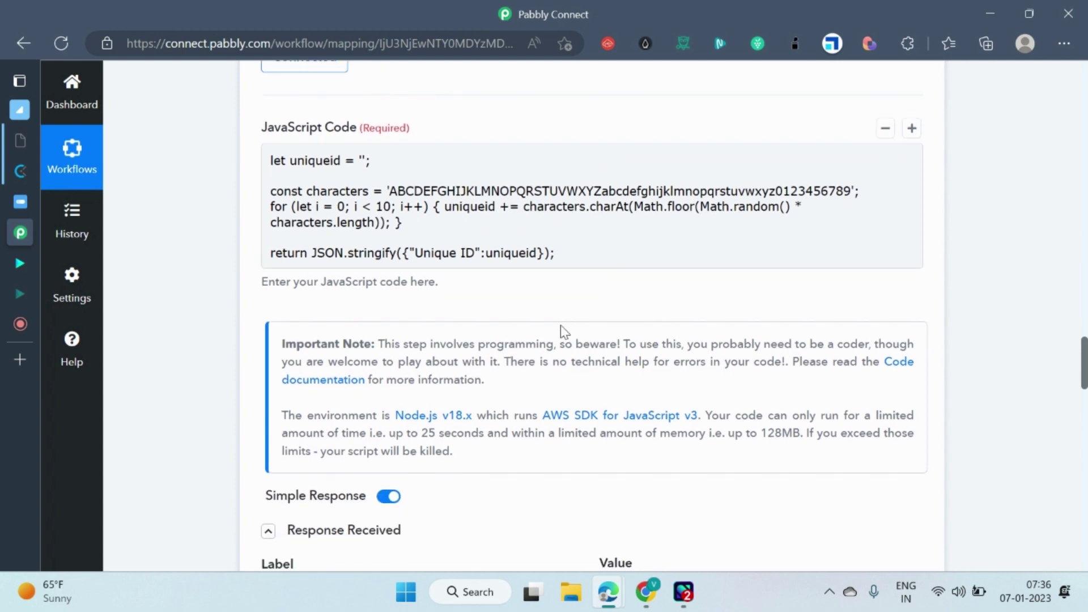
scroll(593, 316, down, 6)
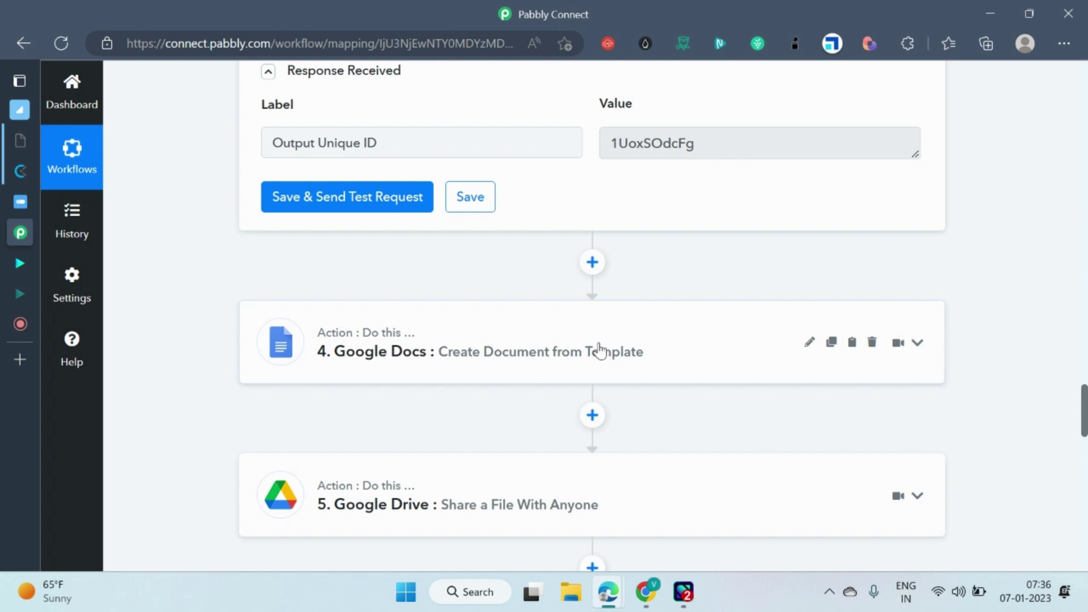
Bring up the Internship Certificate Template document and scroll through the certificate.
mouse_move(646, 592)
click(638, 504)
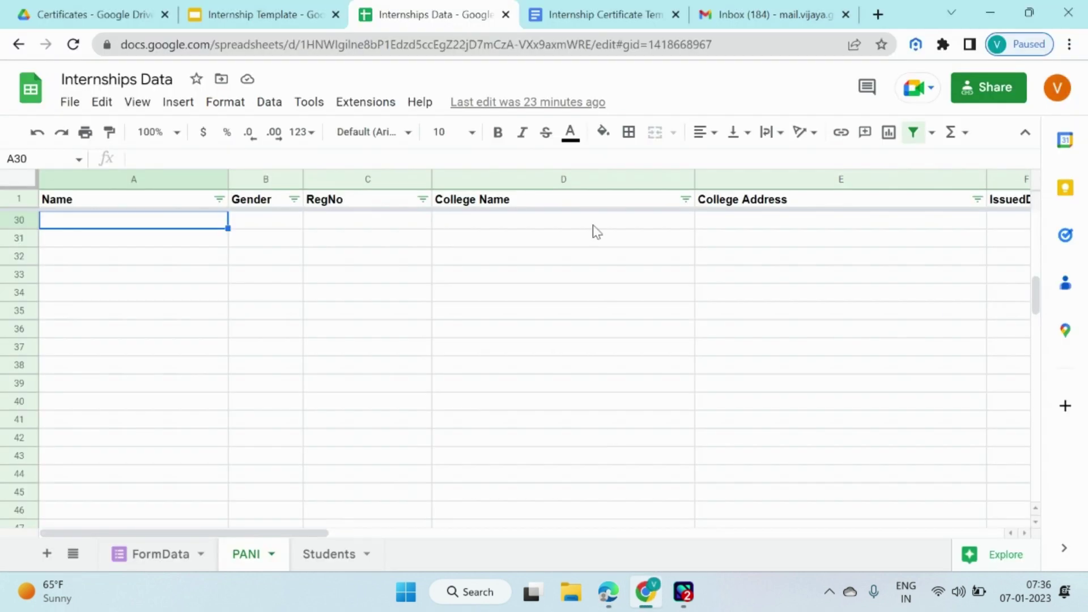
click(521, 8)
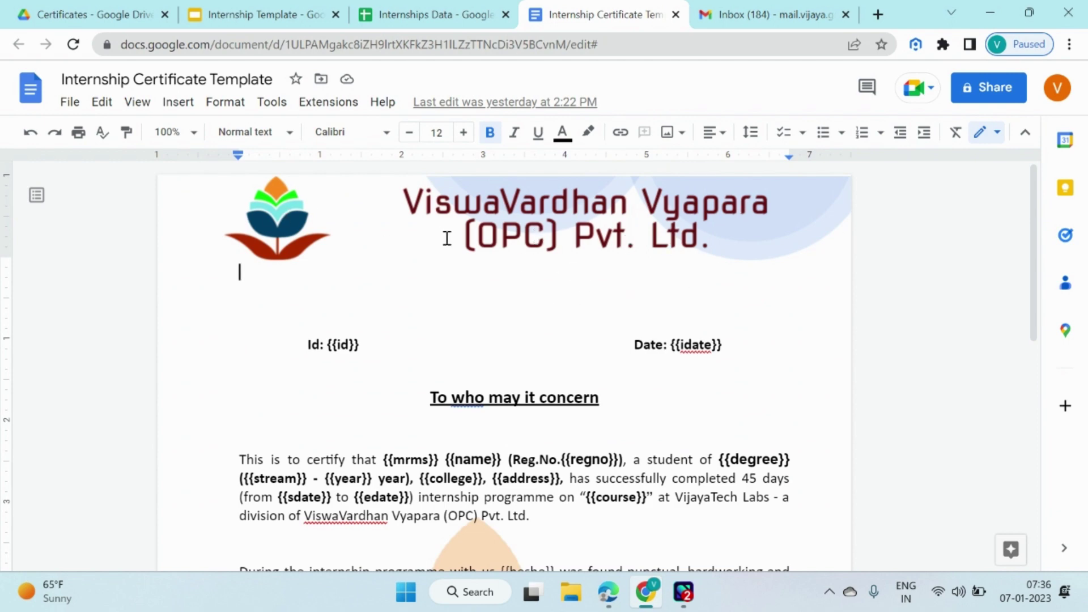
scroll(565, 287, down, 3)
scroll(504, 284, up, 2)
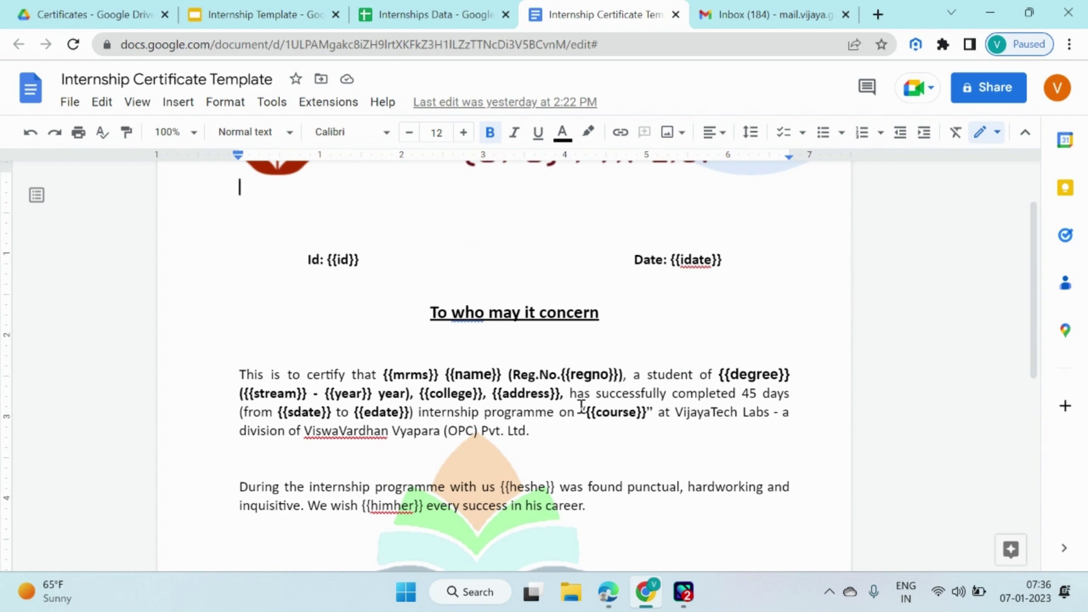
scroll(583, 397, down, 2)
scroll(573, 405, down, 6)
scroll(641, 393, up, 6)
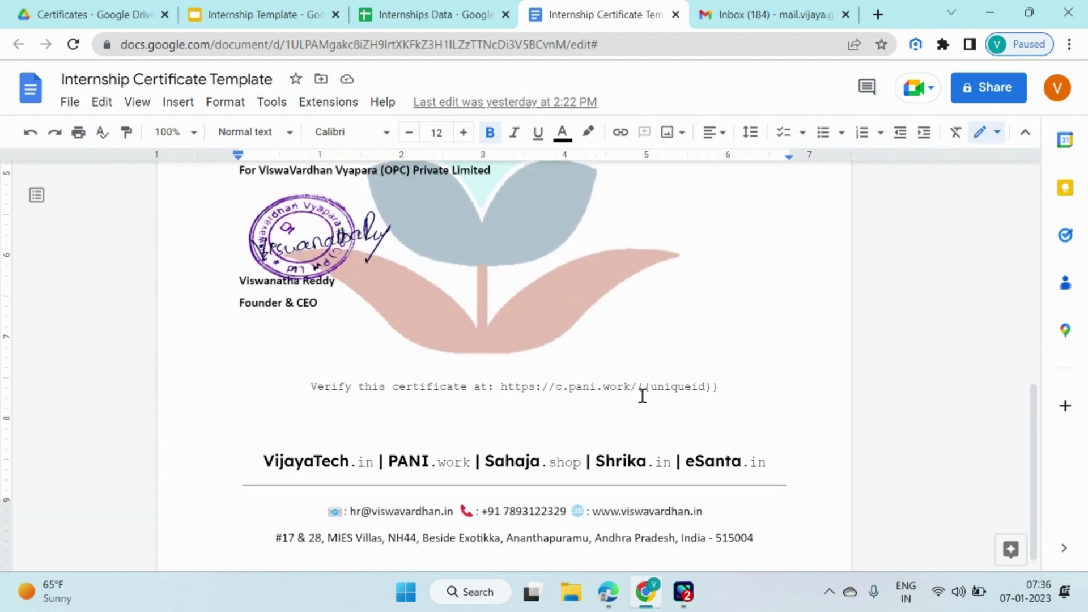
scroll(520, 307, up, 3)
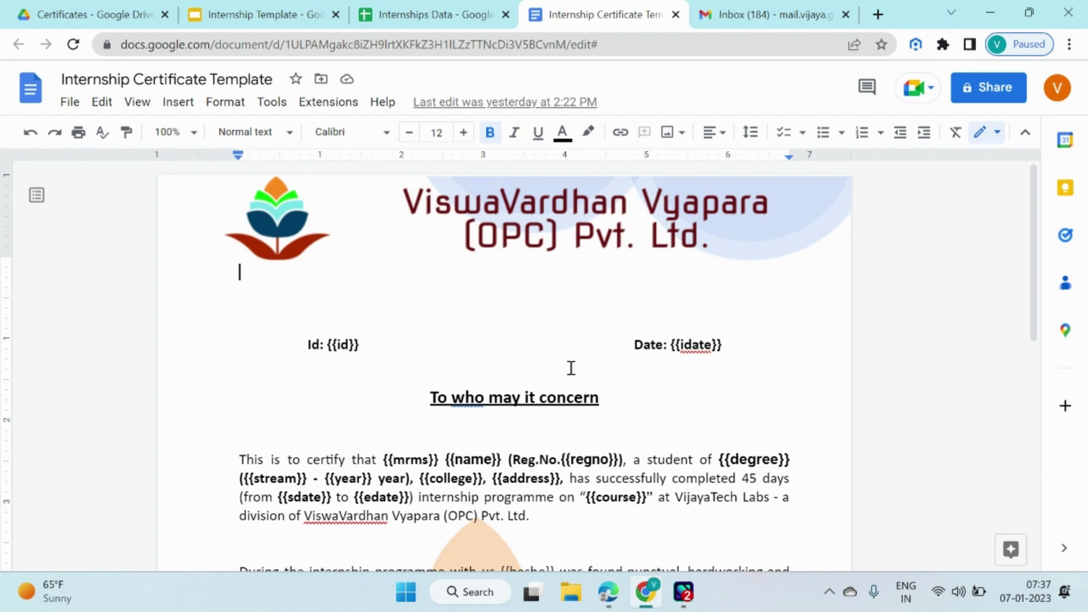
Point out the id and idate placeholders, scroll to the footer, then go to the Certificates Drive folder.
double_click(337, 343)
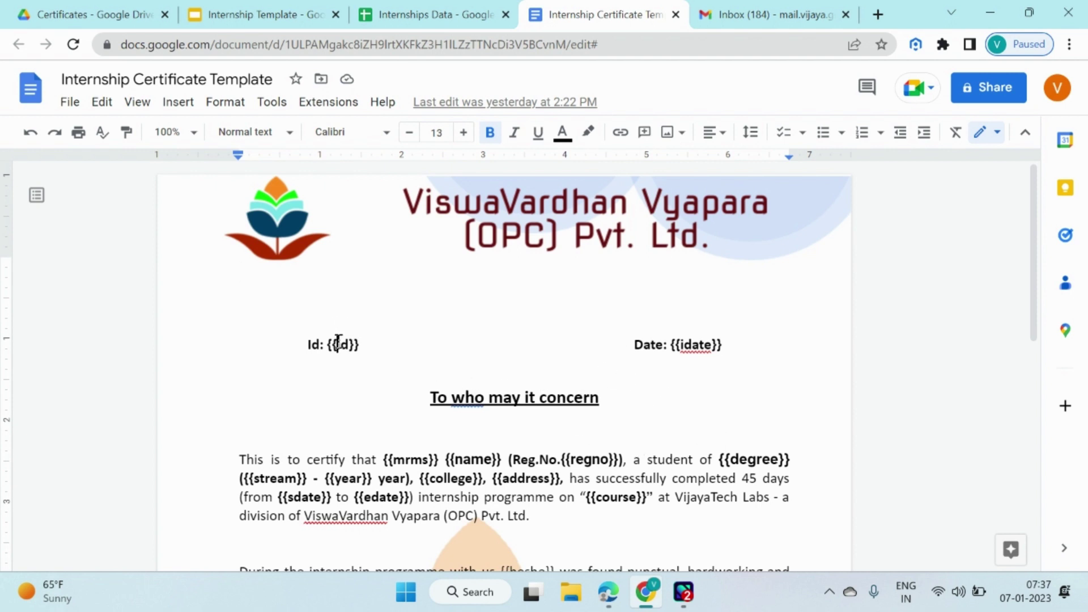
click(691, 343)
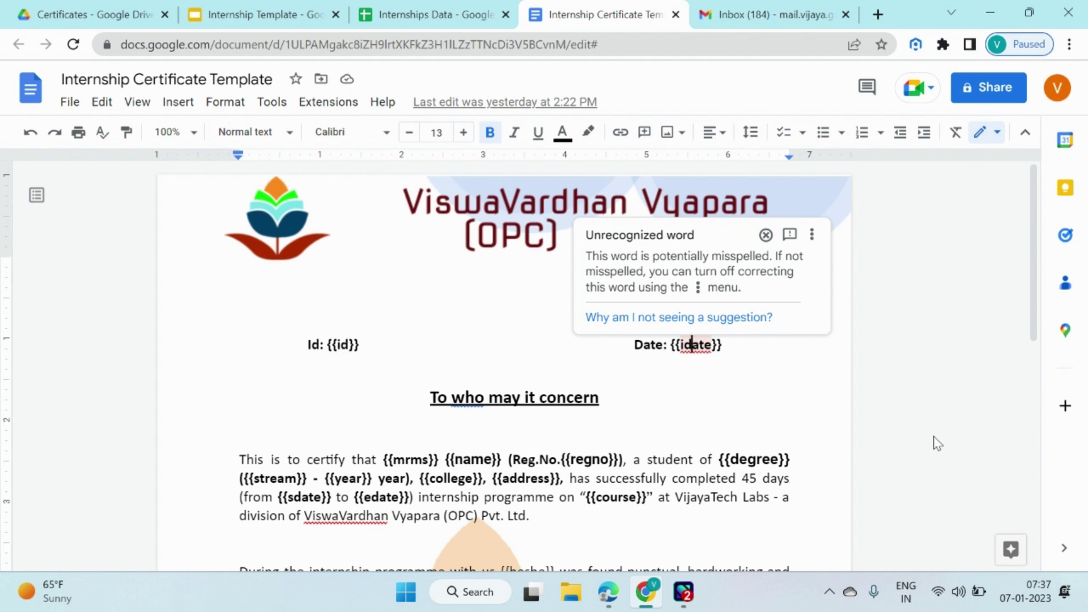
click(929, 423)
scroll(773, 388, down, 2)
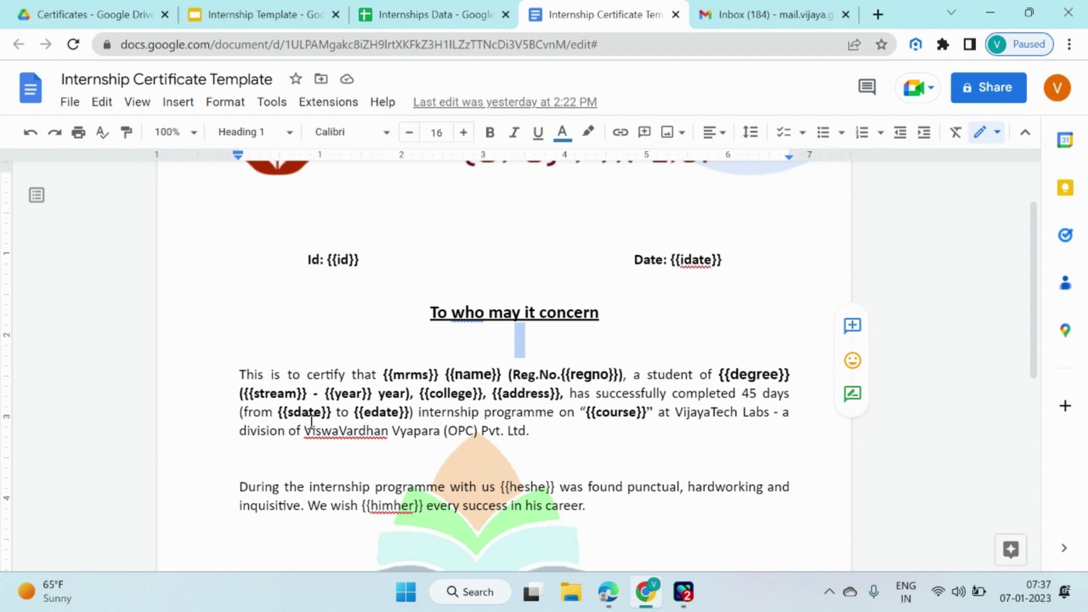
scroll(736, 422, down, 3)
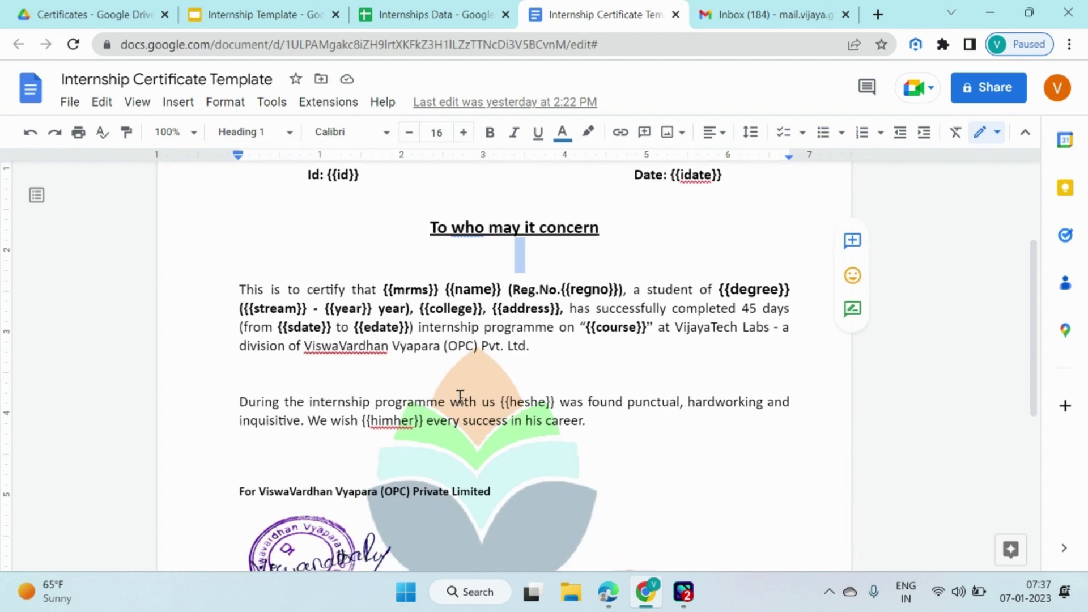
scroll(646, 374, down, 3)
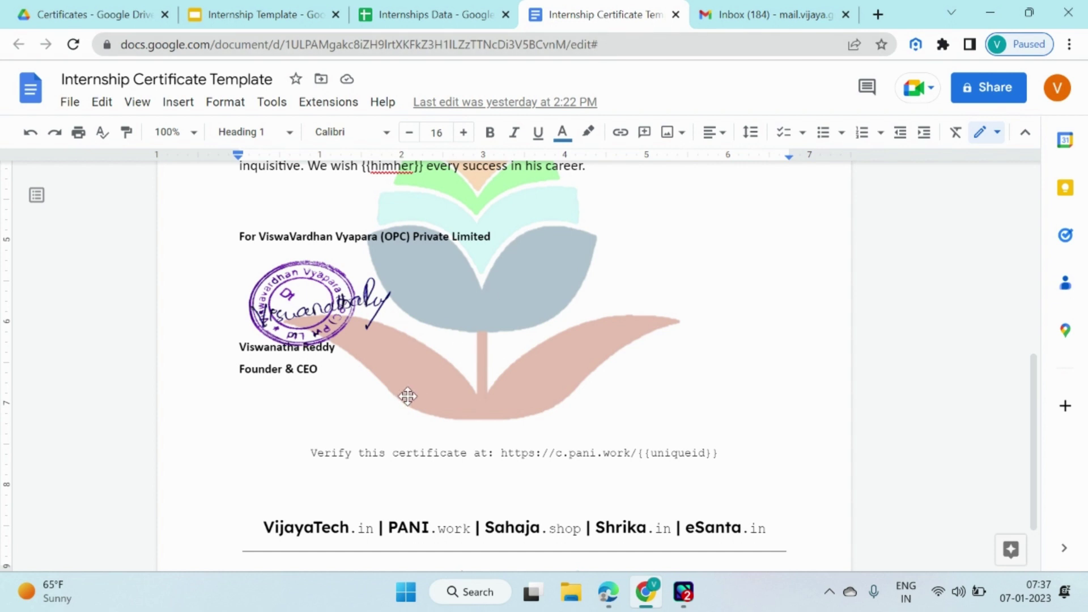
click(90, 13)
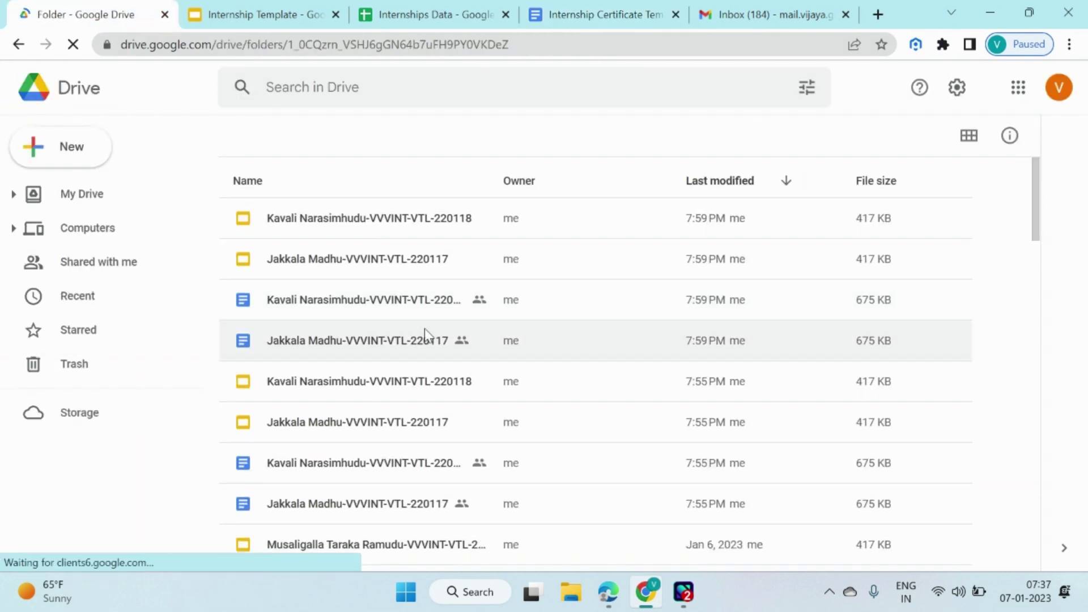
Browse the generated intern certificate files in Certificates, then bring up the Internship Template slides.
scroll(430, 368, down, 9)
scroll(445, 434, down, 15)
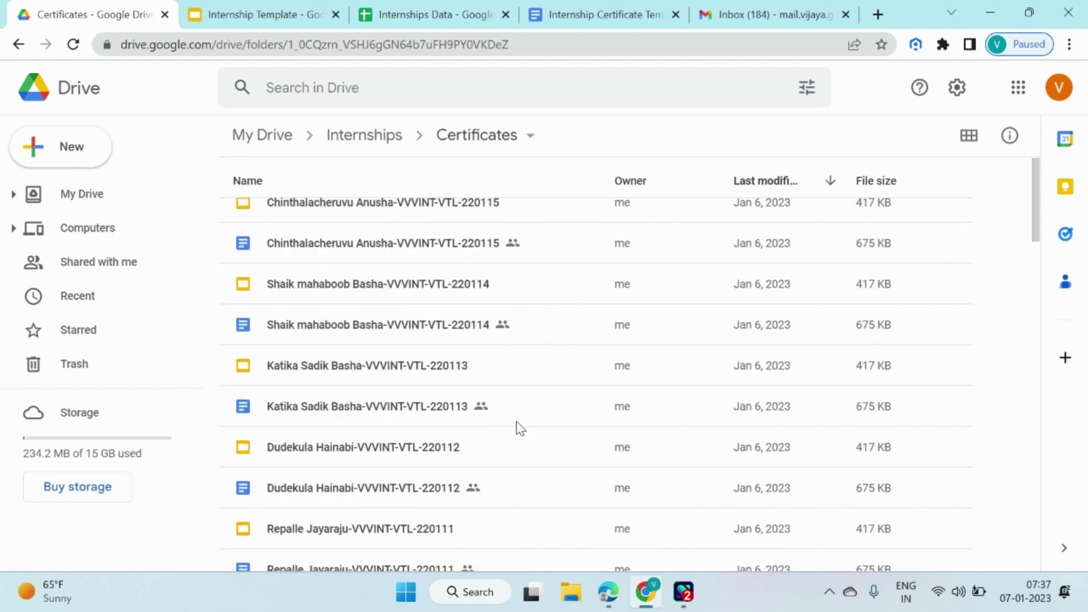
scroll(407, 367, up, 12)
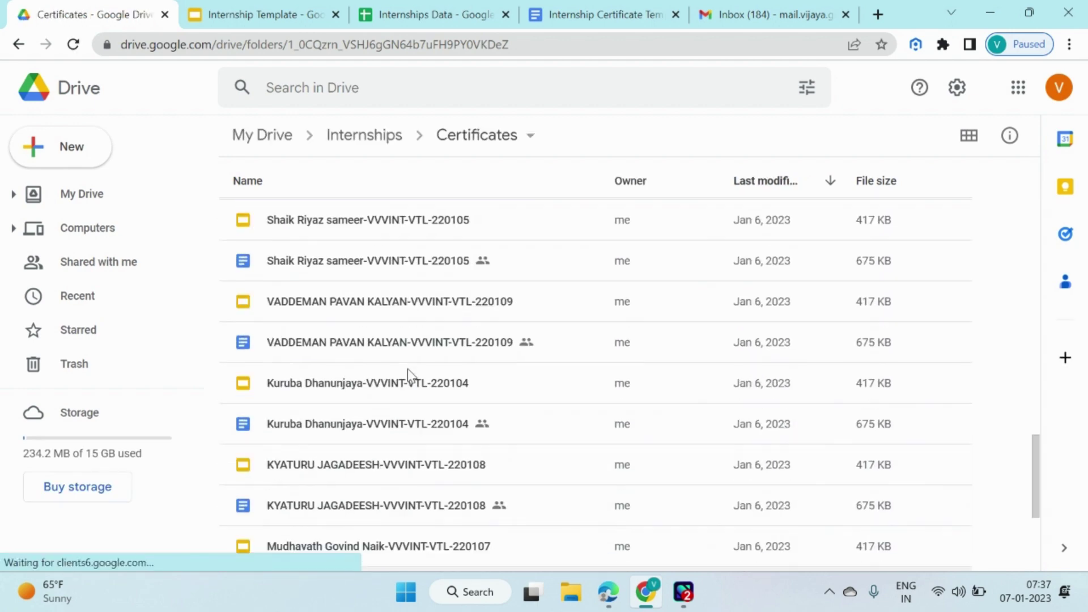
scroll(414, 357, up, 3)
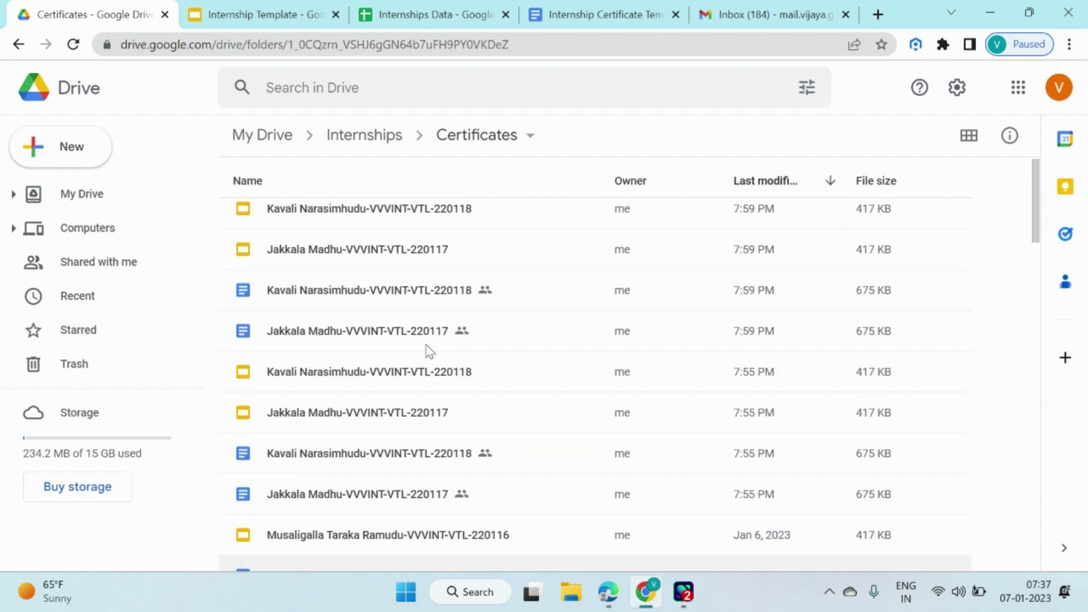
scroll(424, 327, down, 10)
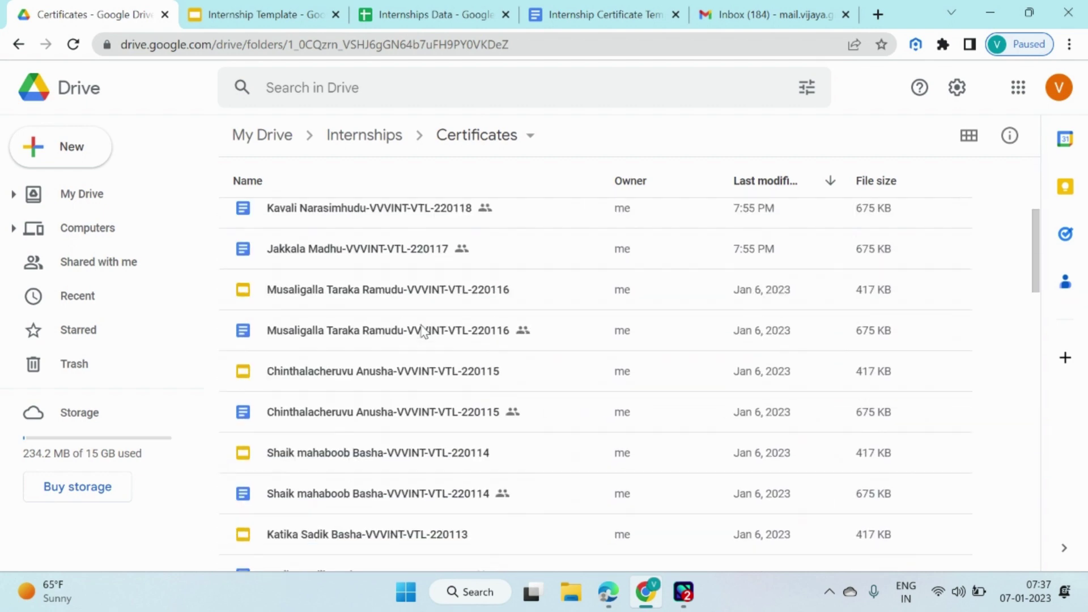
scroll(422, 338, down, 9)
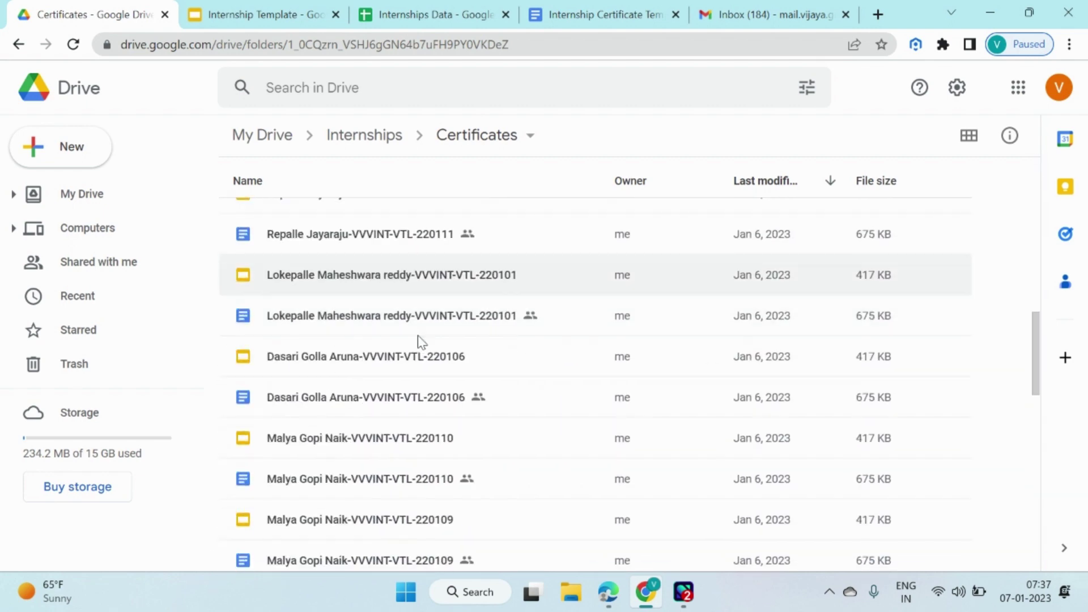
scroll(422, 391, down, 8)
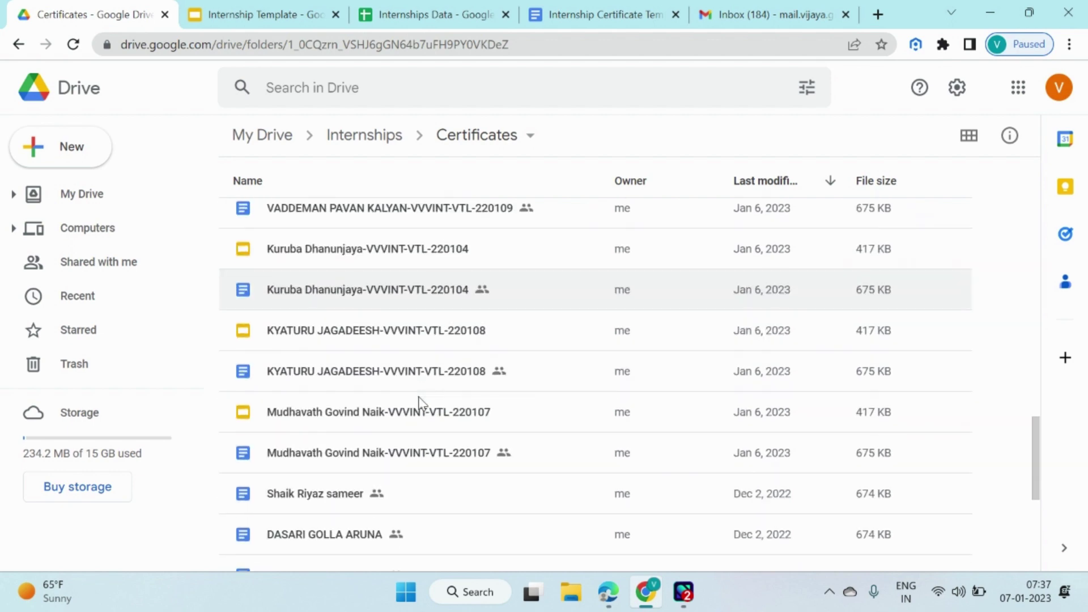
scroll(426, 415, up, 2)
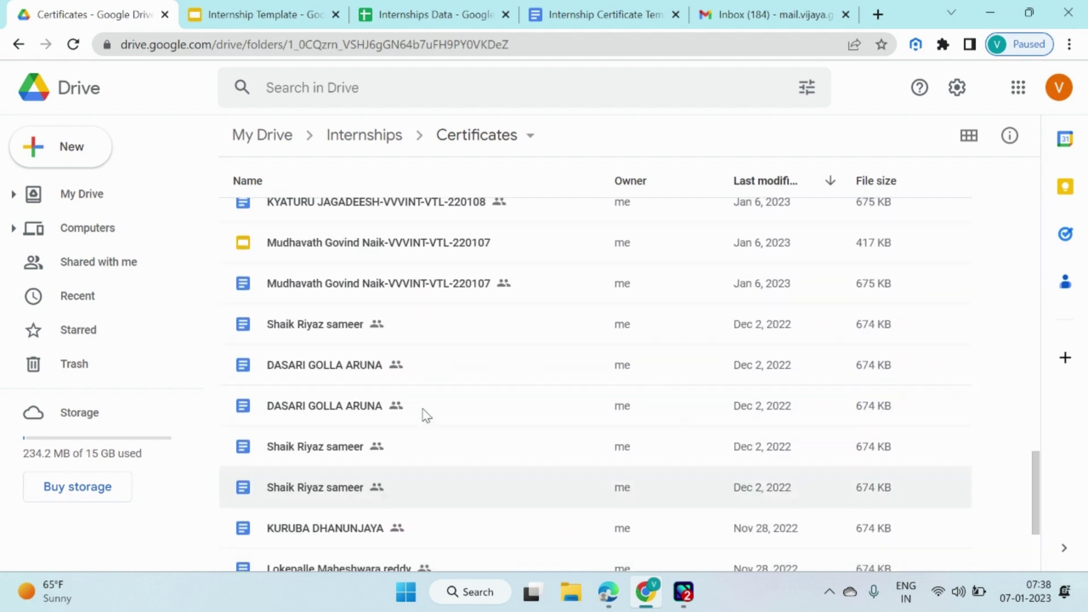
scroll(423, 415, down, 2)
scroll(379, 461, up, 8)
scroll(395, 369, up, 5)
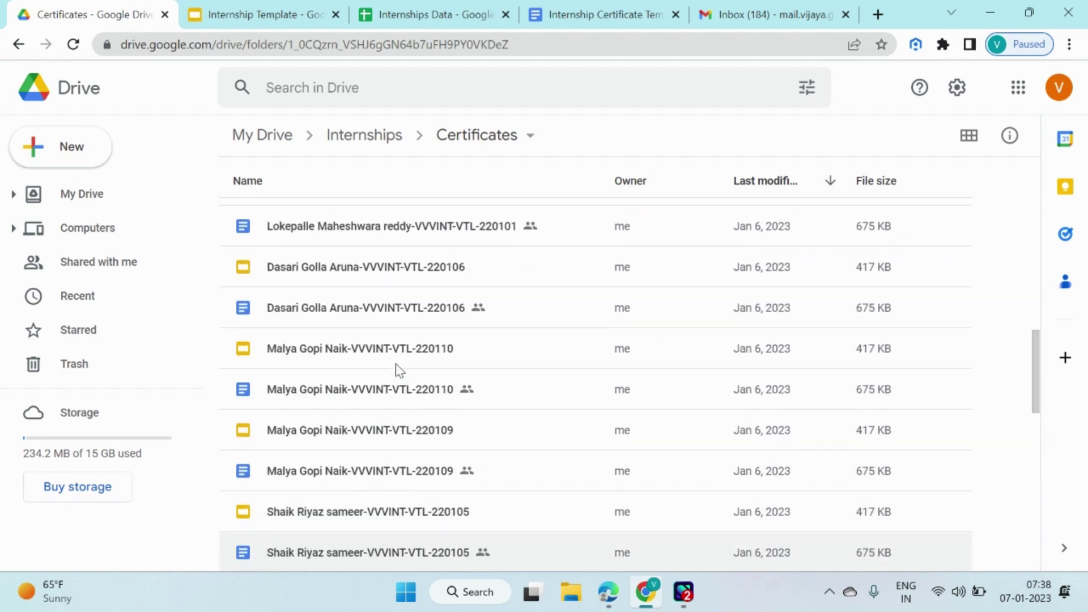
scroll(400, 321, down, 13)
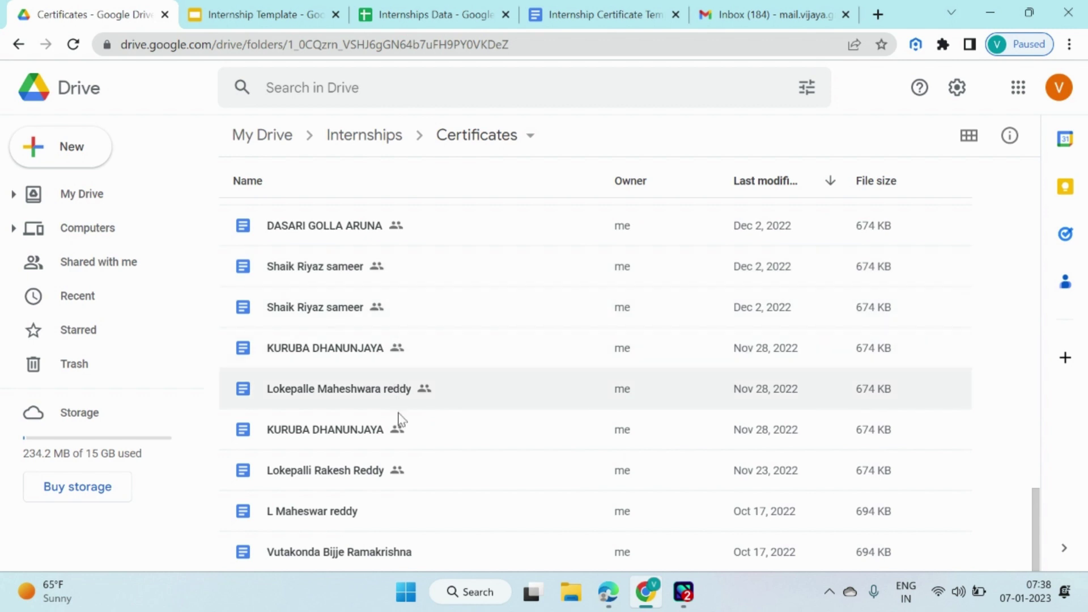
scroll(389, 473, up, 8)
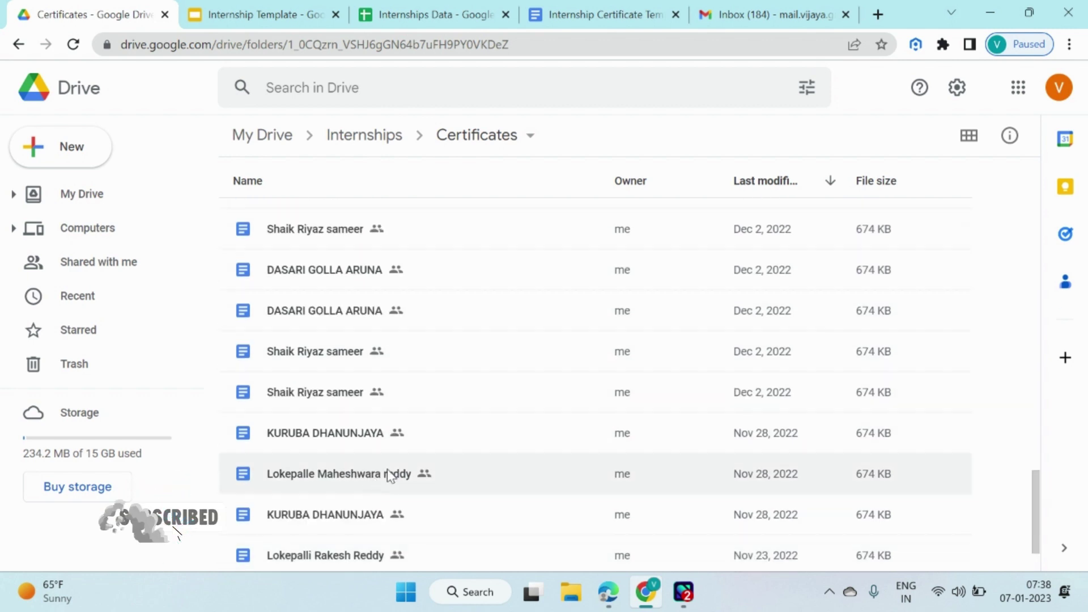
scroll(395, 369, up, 15)
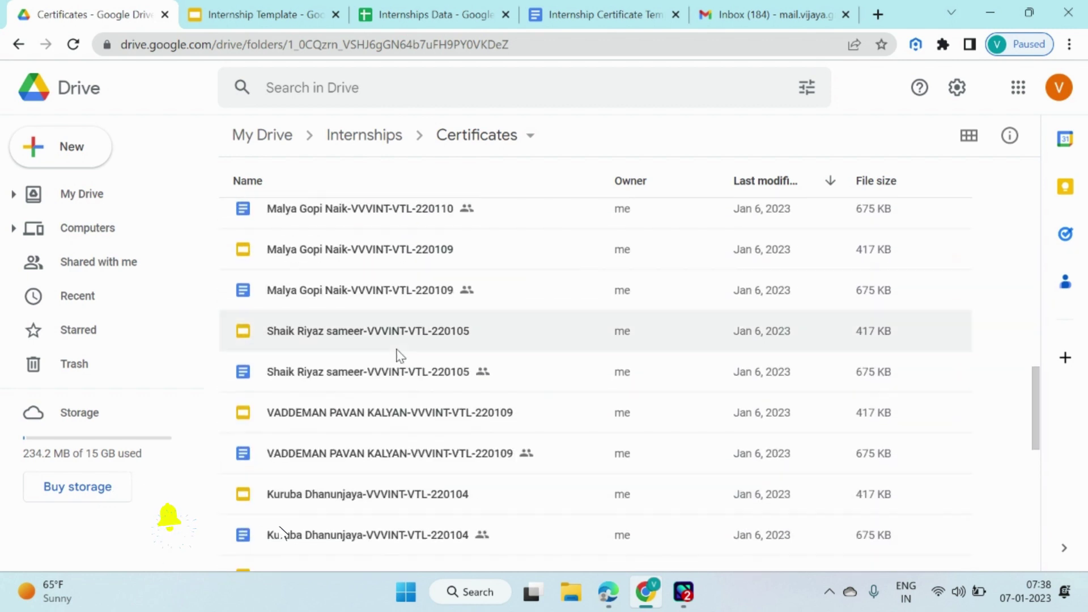
scroll(412, 336, up, 1)
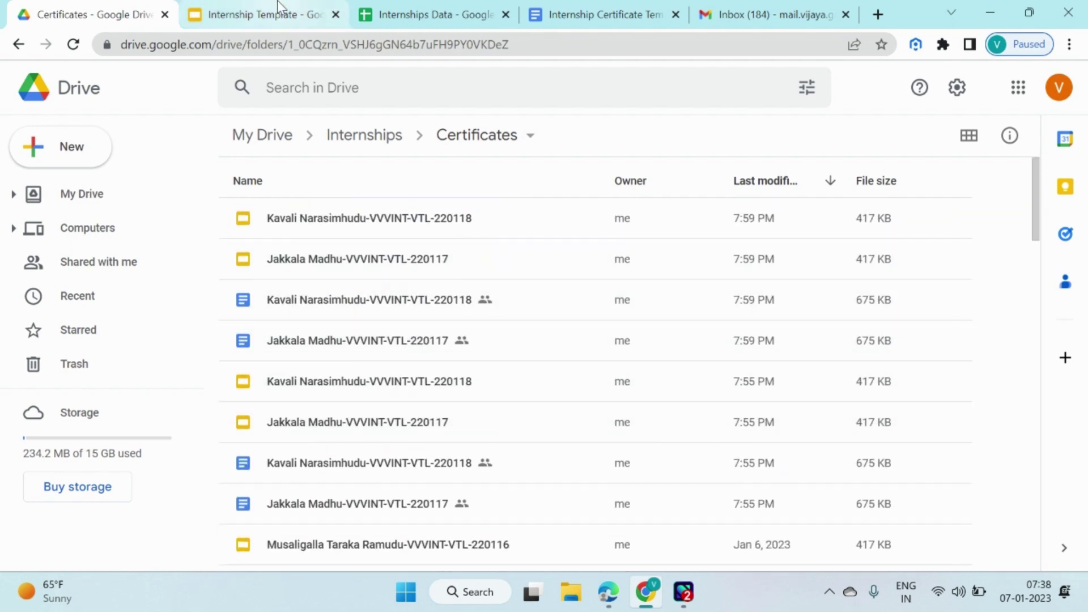
click(257, 11)
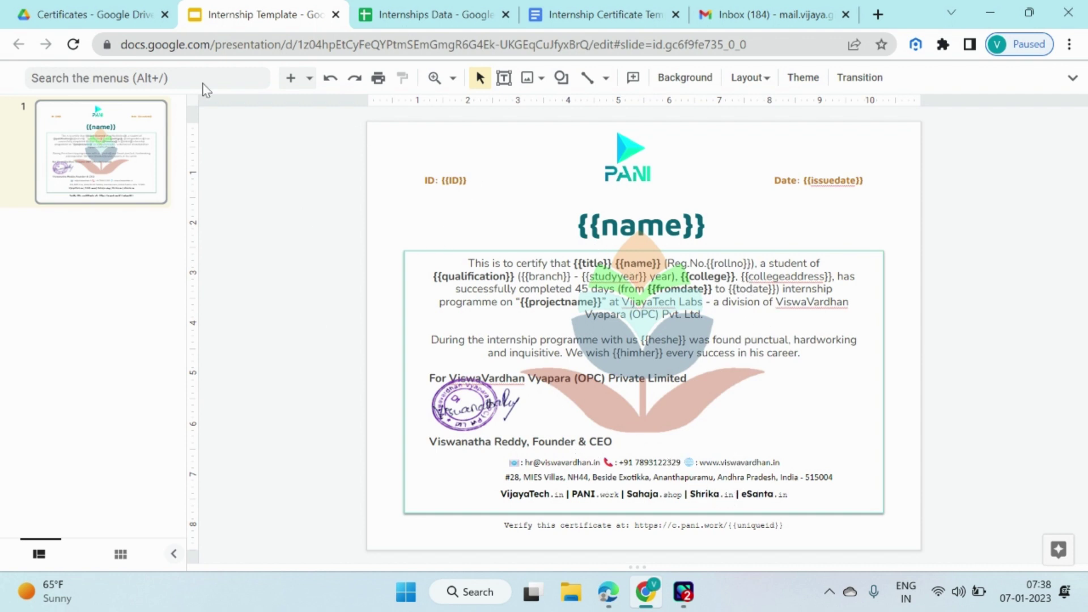
Compare the Internship Template slide with the certificate document, then return to Pabbly Connect.
click(1073, 78)
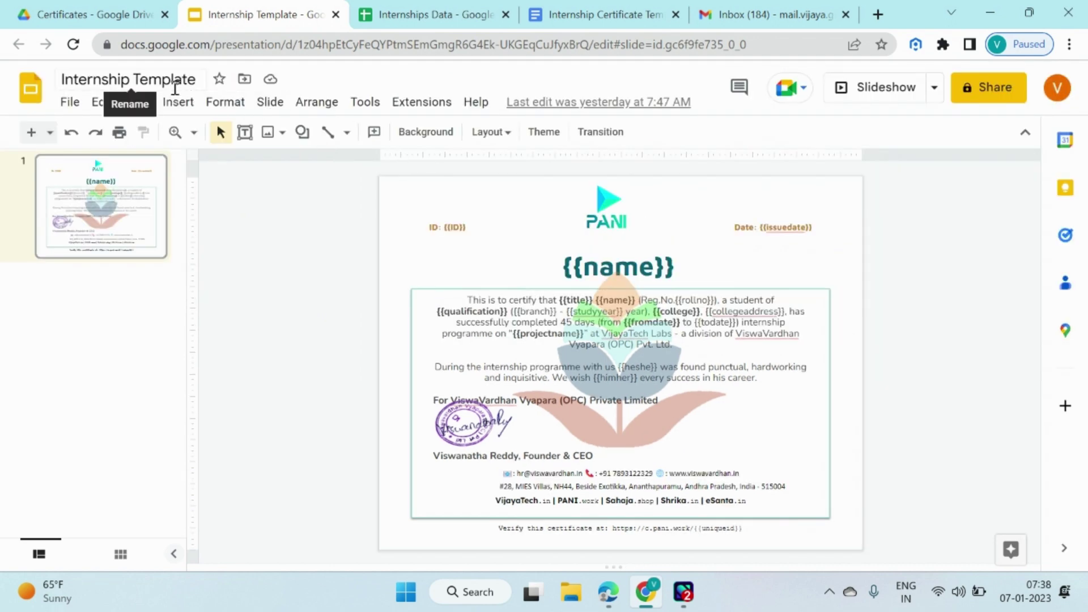
click(589, 21)
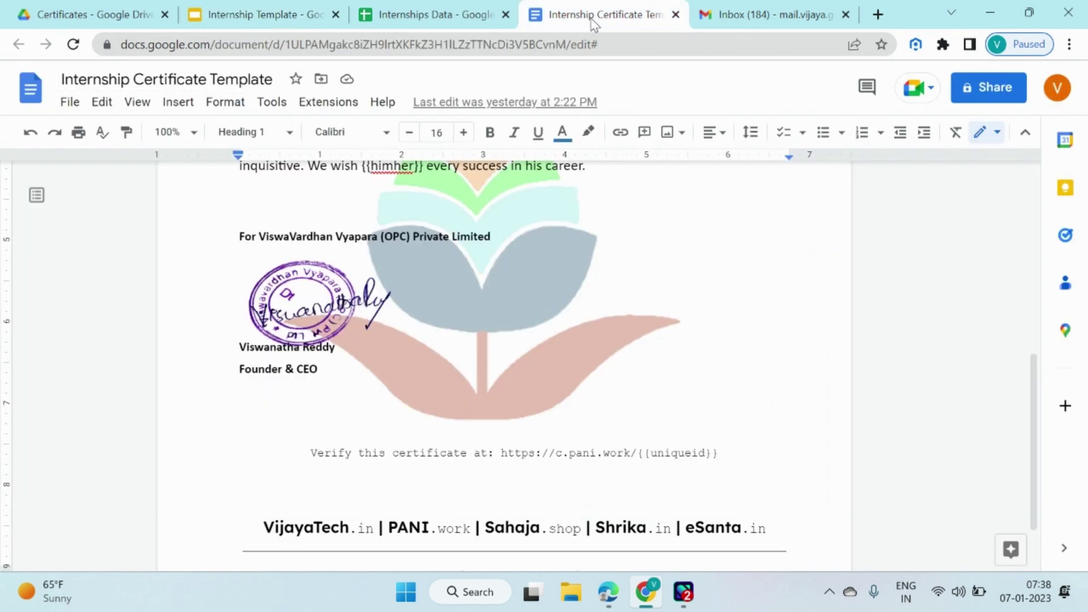
click(252, 15)
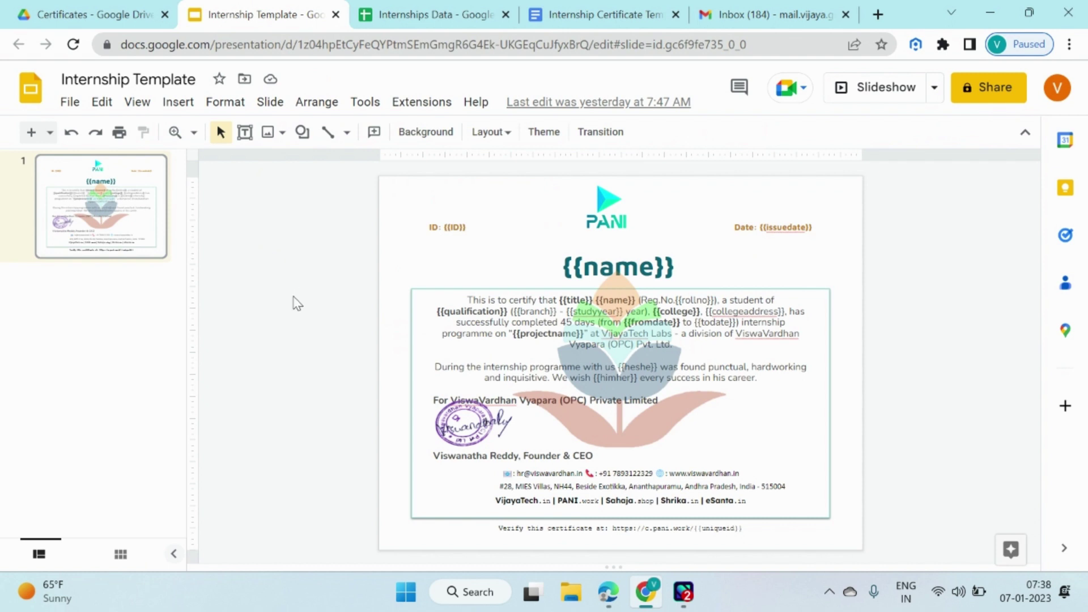
key(alt+Tab)
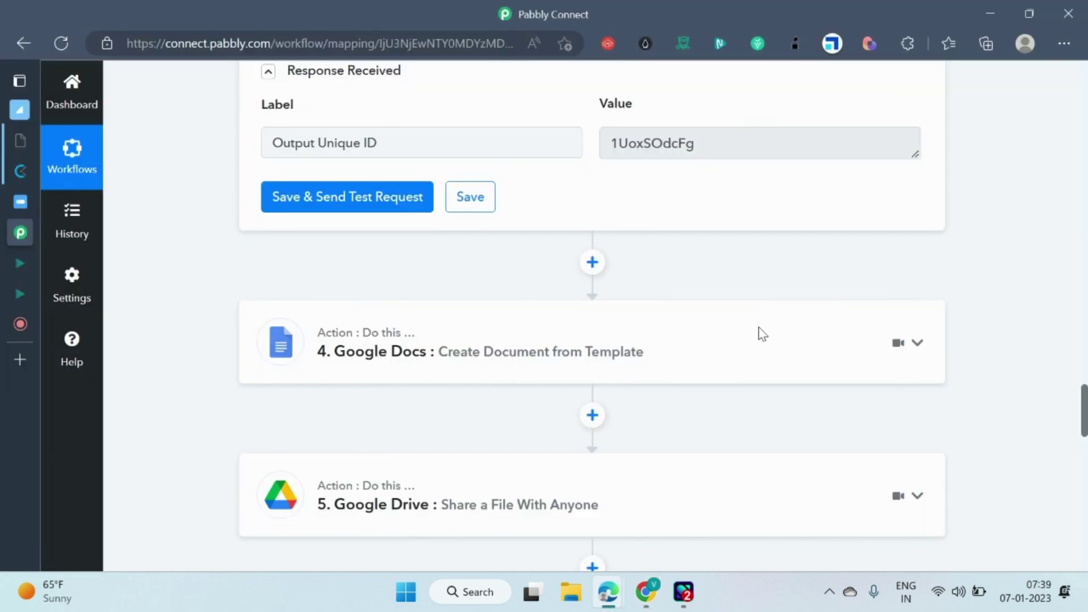
Expand the Google Docs step showing Internship Certificate Template and Name/ID document naming.
click(587, 352)
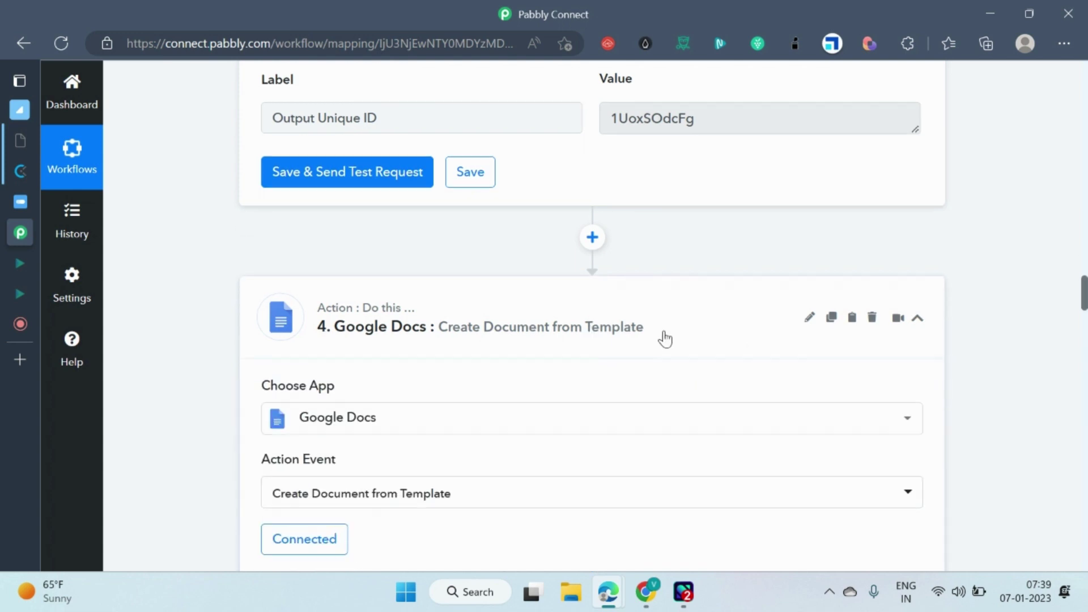
scroll(483, 306, down, 2)
scroll(483, 306, down, 1)
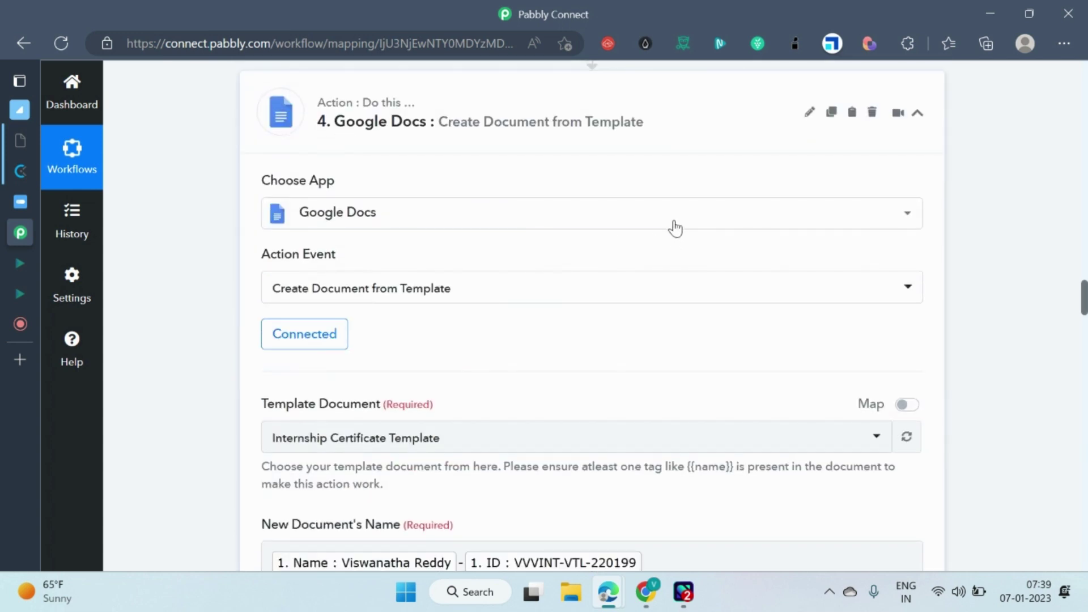
click(884, 219)
scroll(461, 326, down, 1)
scroll(566, 334, up, 1)
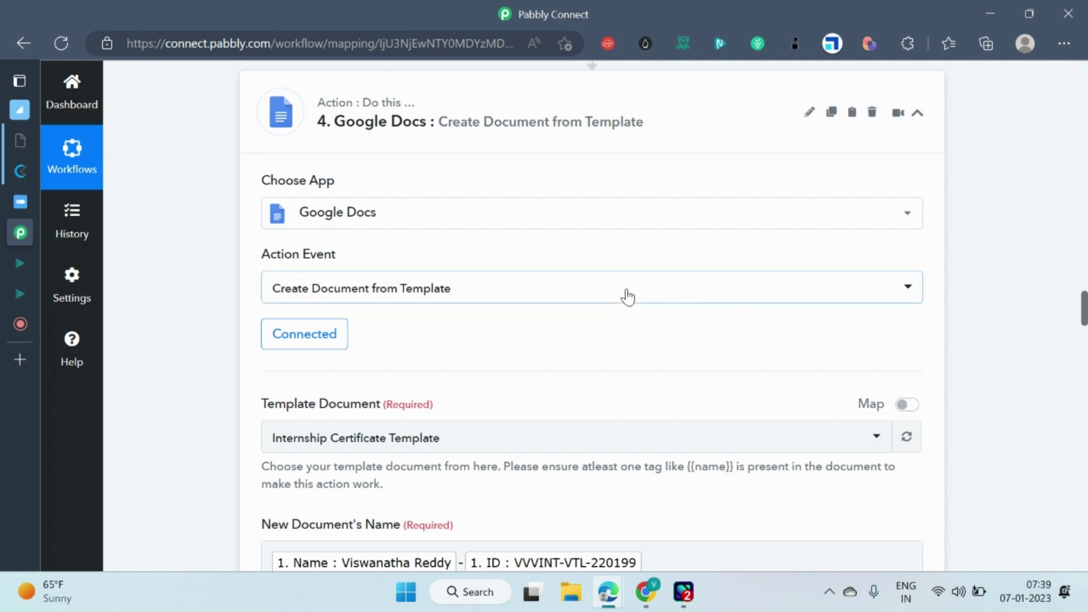
scroll(566, 288, down, 1)
scroll(680, 295, up, 1)
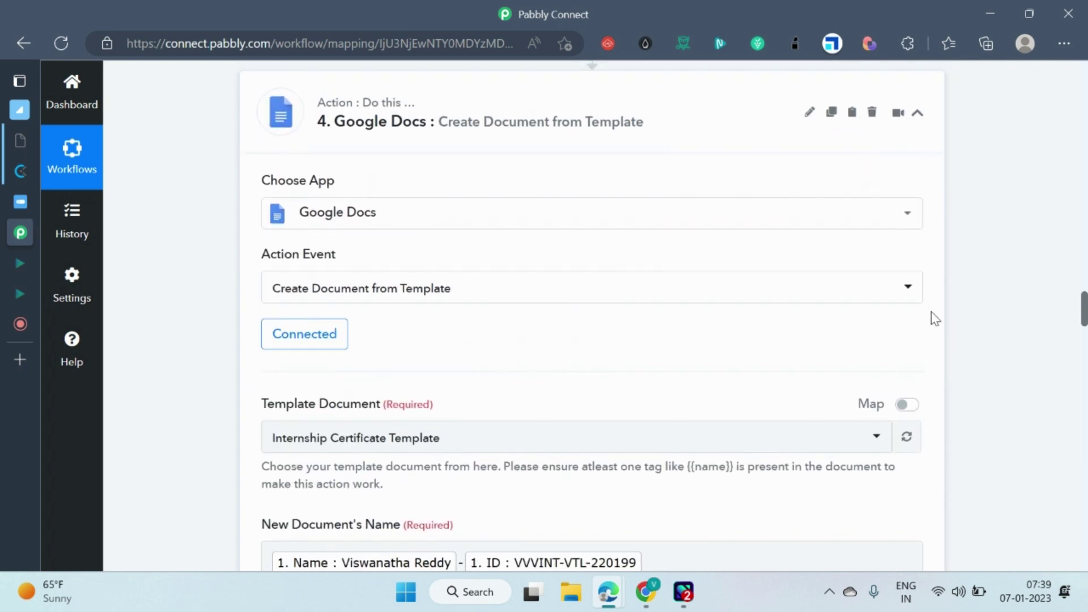
Browse the Google Docs action event list, then close it with Create Document from Template still selected.
click(912, 285)
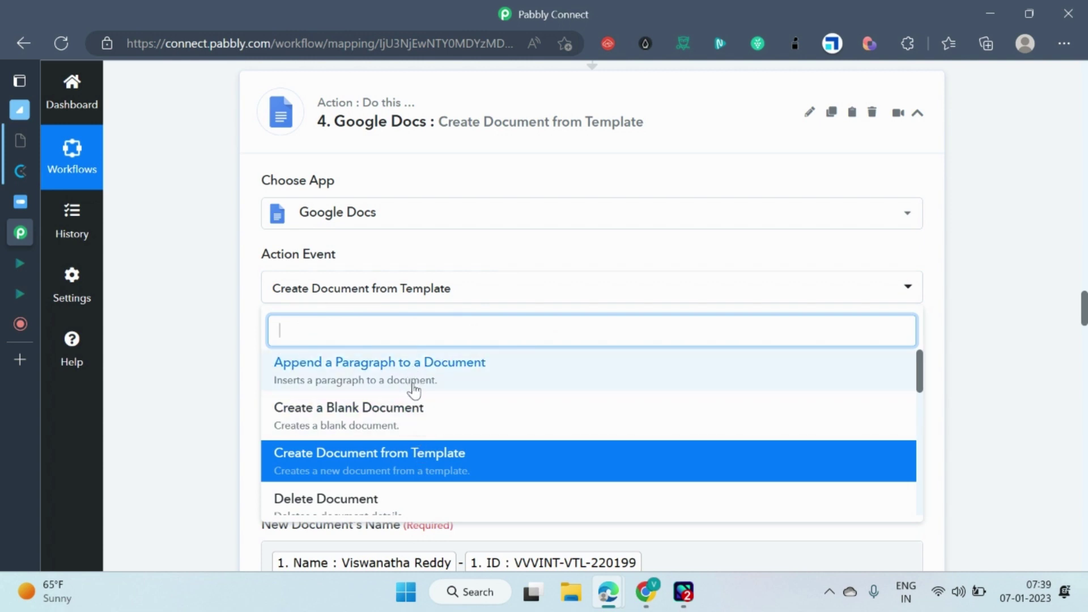
scroll(419, 418, down, 2)
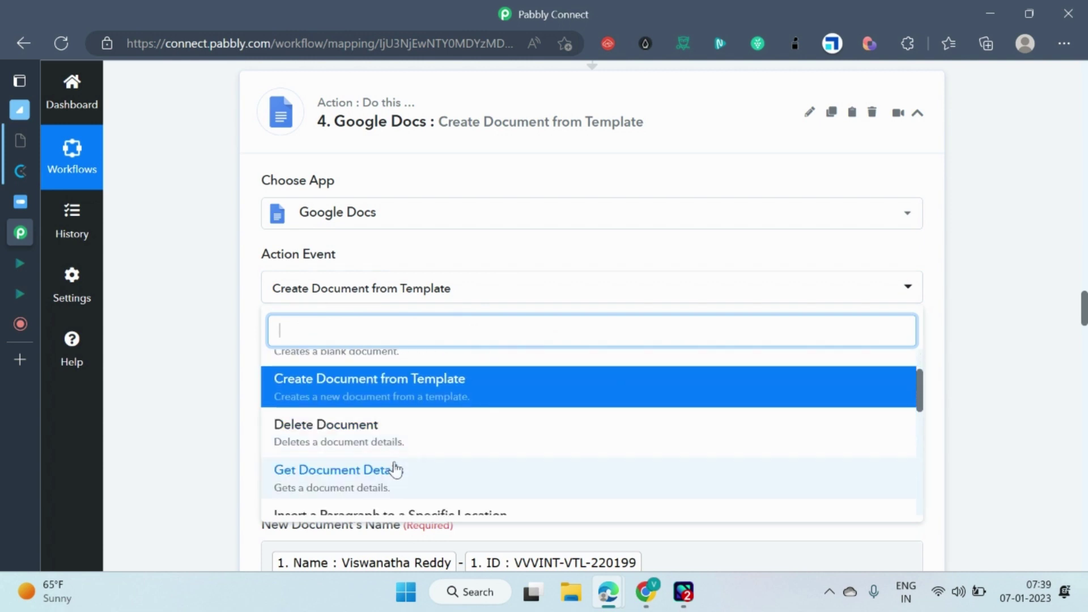
scroll(394, 469, down, 2)
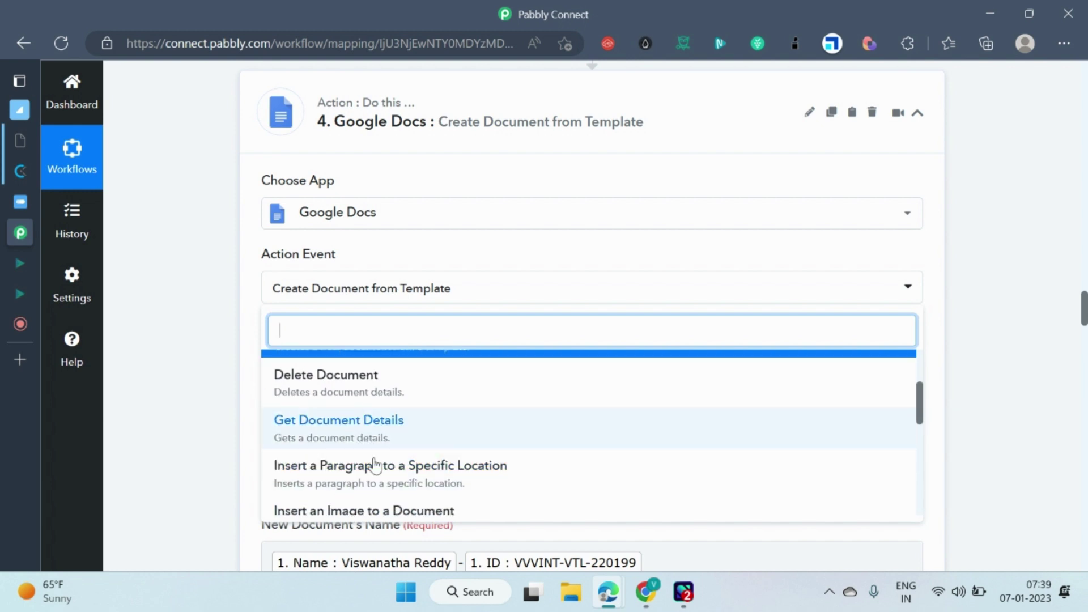
scroll(444, 461, up, 1)
scroll(457, 417, down, 1)
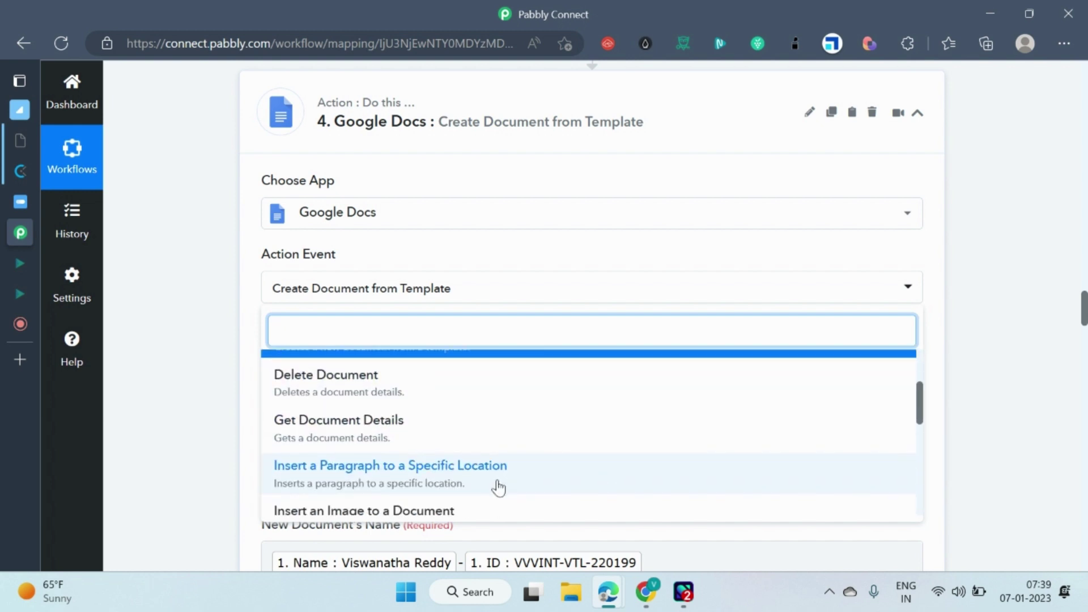
scroll(499, 487, down, 1)
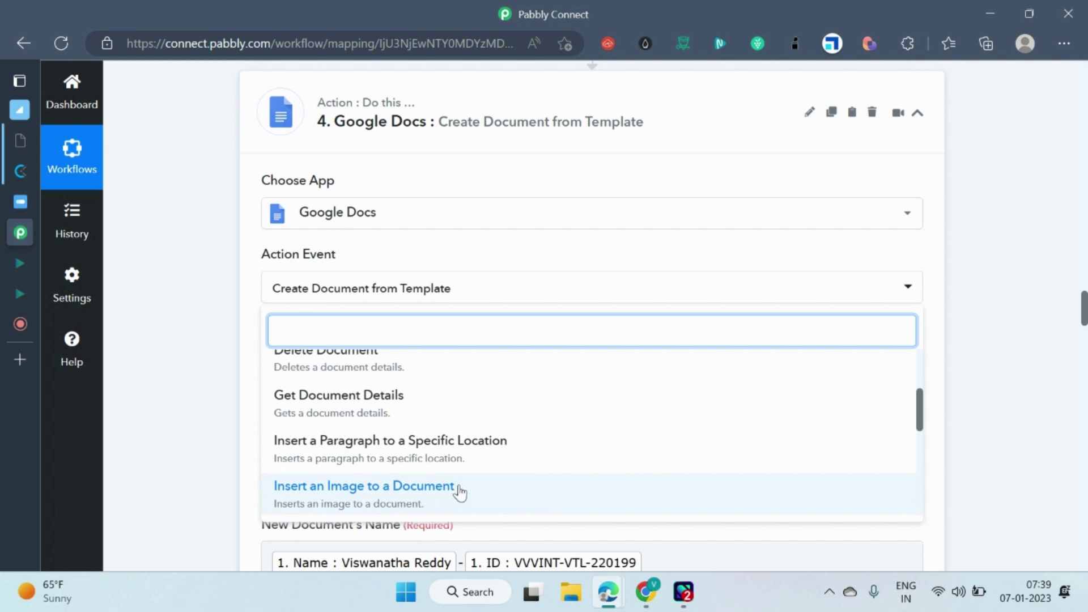
scroll(470, 494, down, 2)
scroll(527, 467, down, 1)
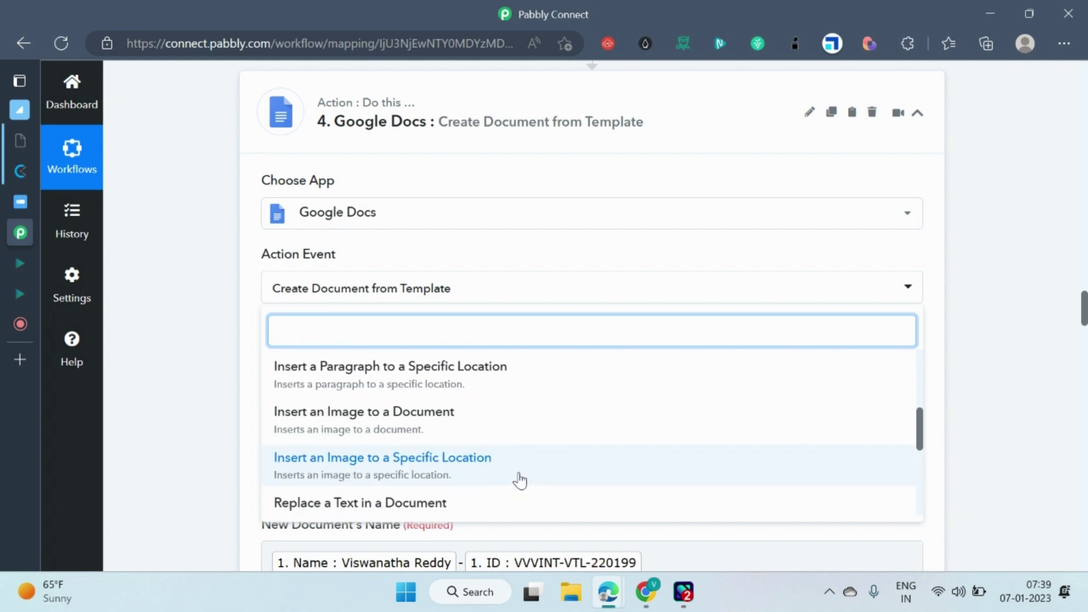
scroll(519, 480, down, 1)
scroll(473, 504, down, 5)
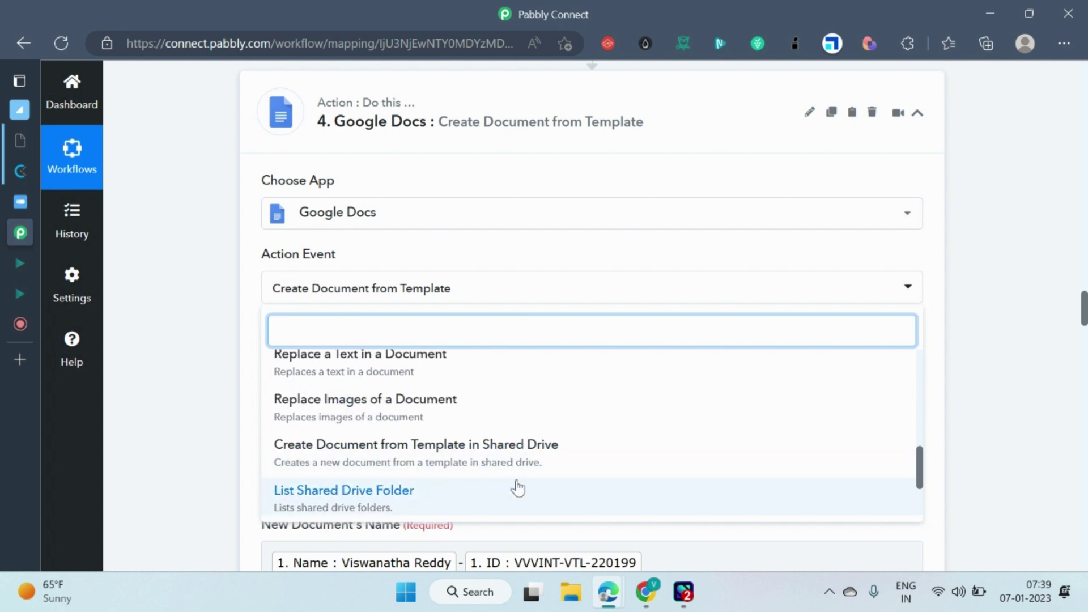
scroll(518, 467, down, 4)
scroll(519, 466, up, 8)
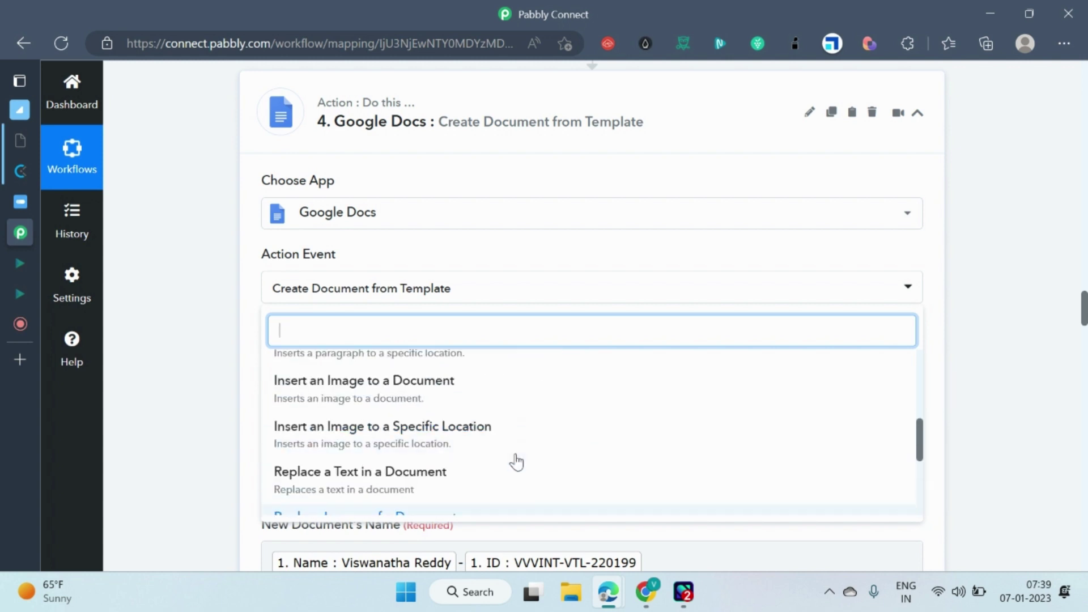
scroll(444, 418, up, 1)
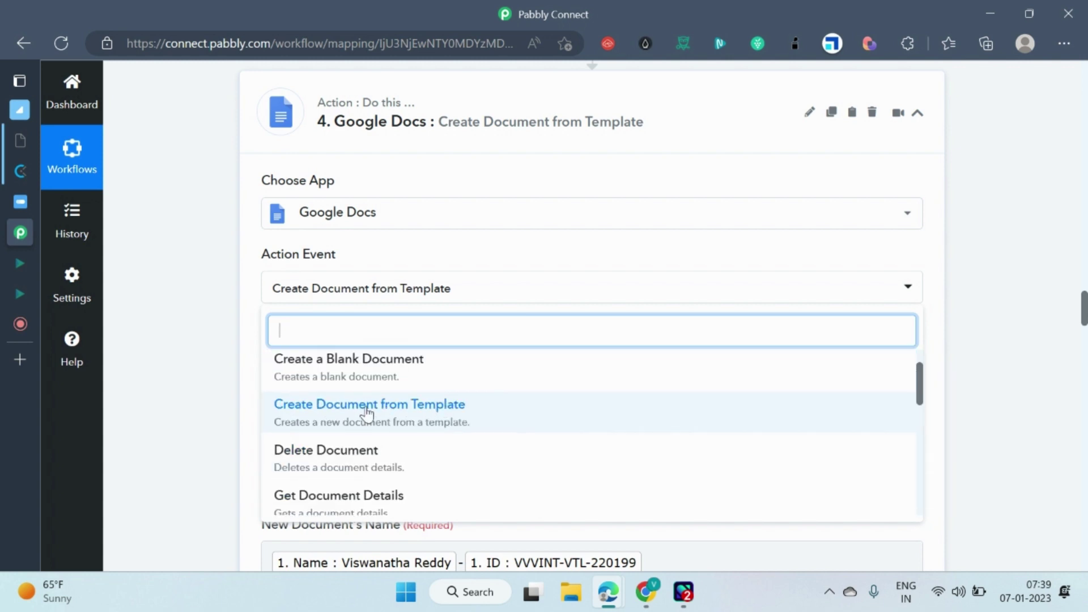
click(225, 324)
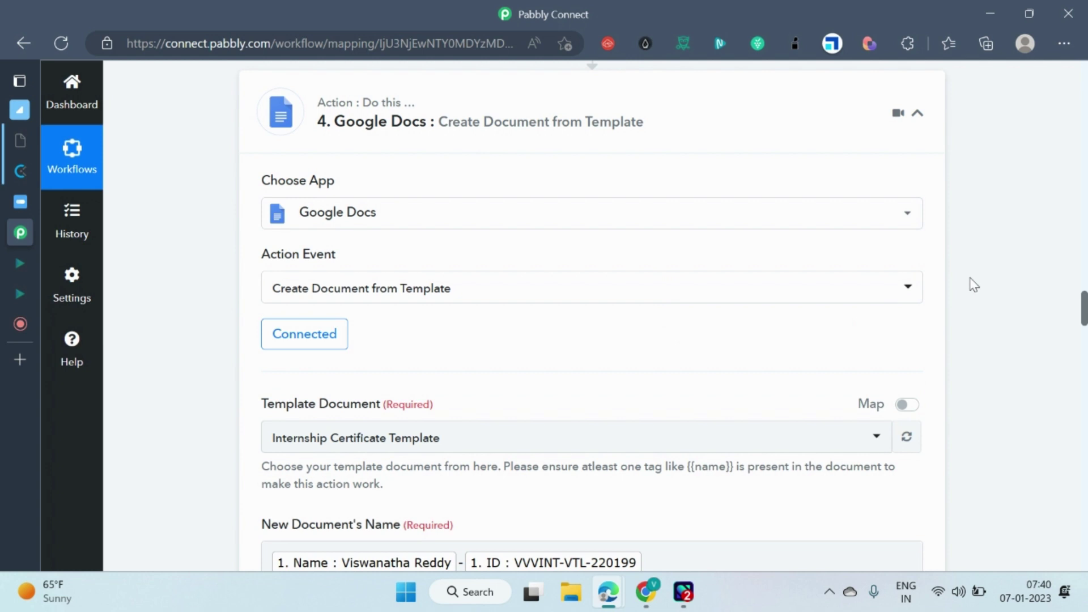
scroll(973, 285, down, 3)
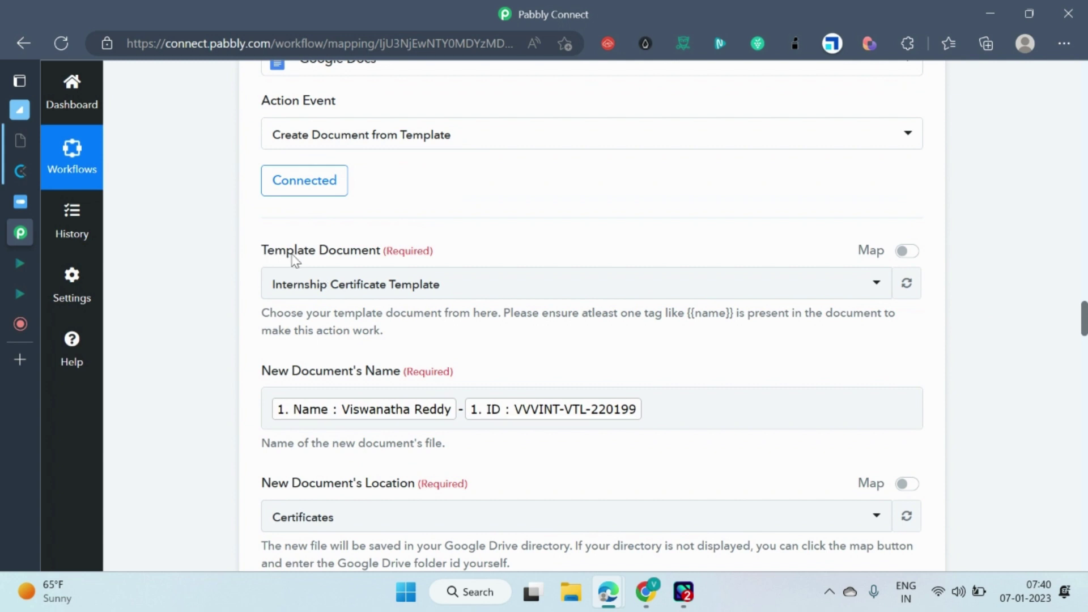
scroll(316, 210, up, 1)
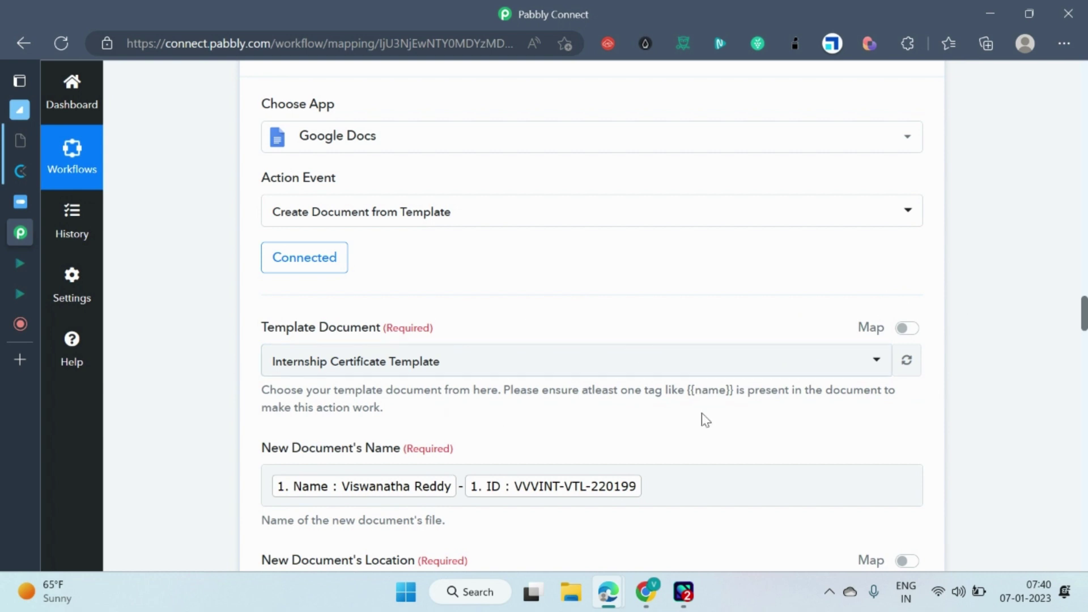
click(642, 602)
click(543, 17)
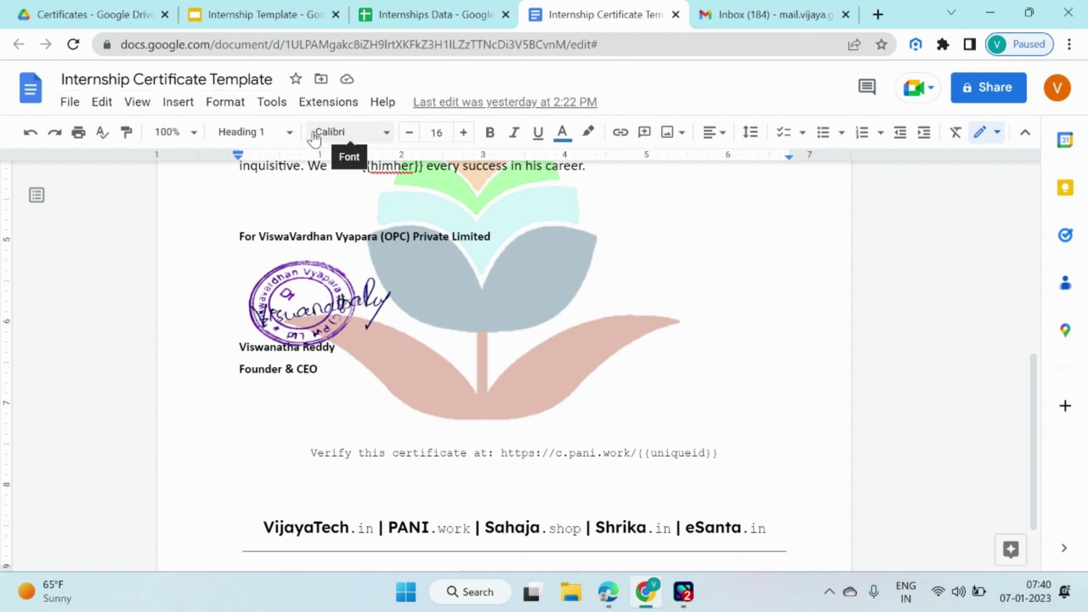
key(alt+Tab)
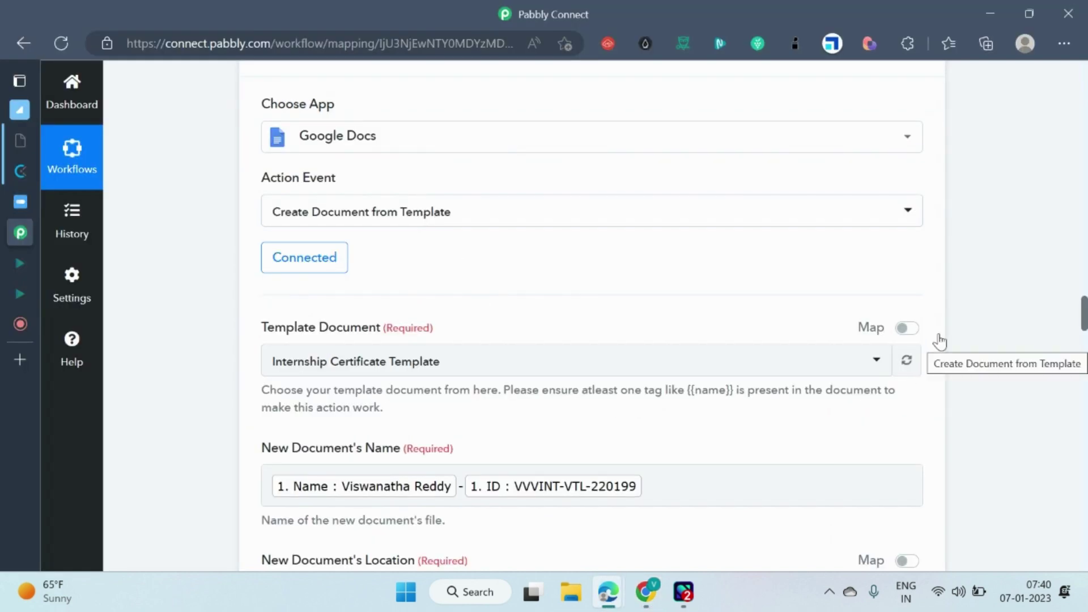
scroll(941, 340, down, 4)
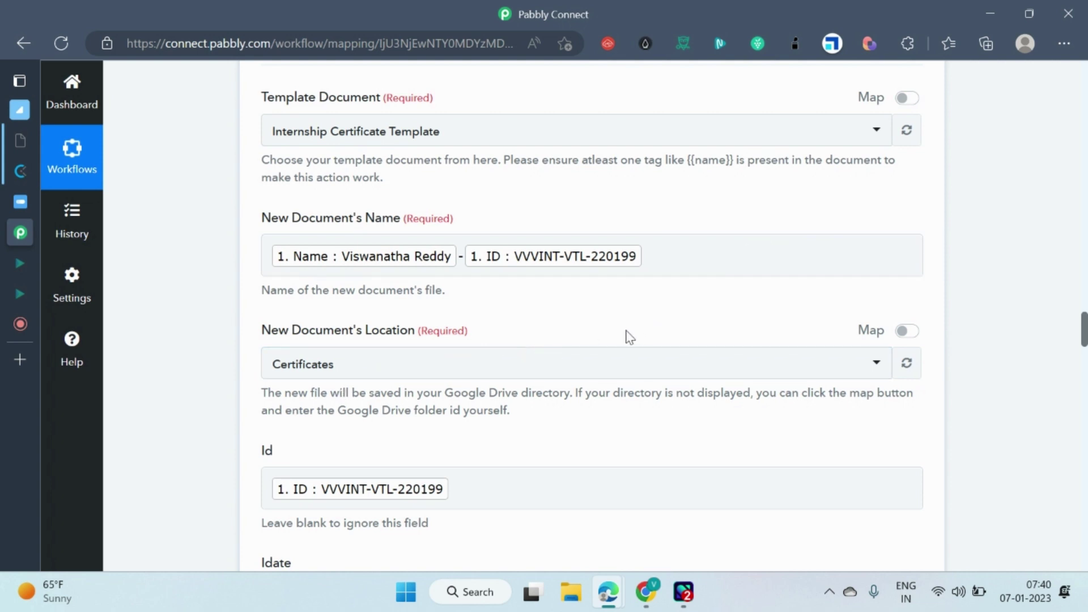
scroll(630, 336, down, 4)
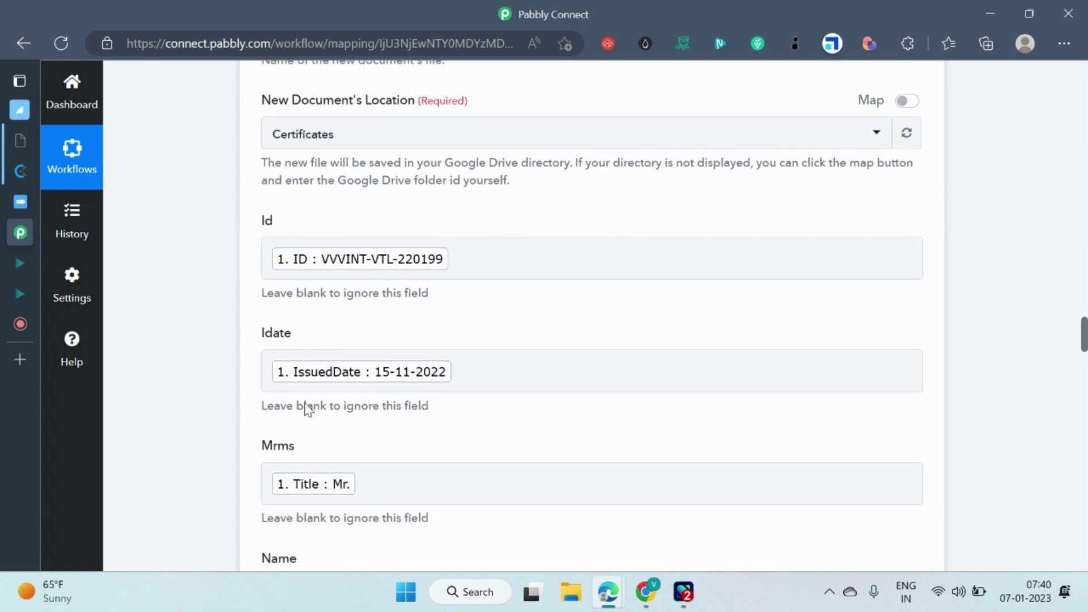
scroll(315, 452, down, 3)
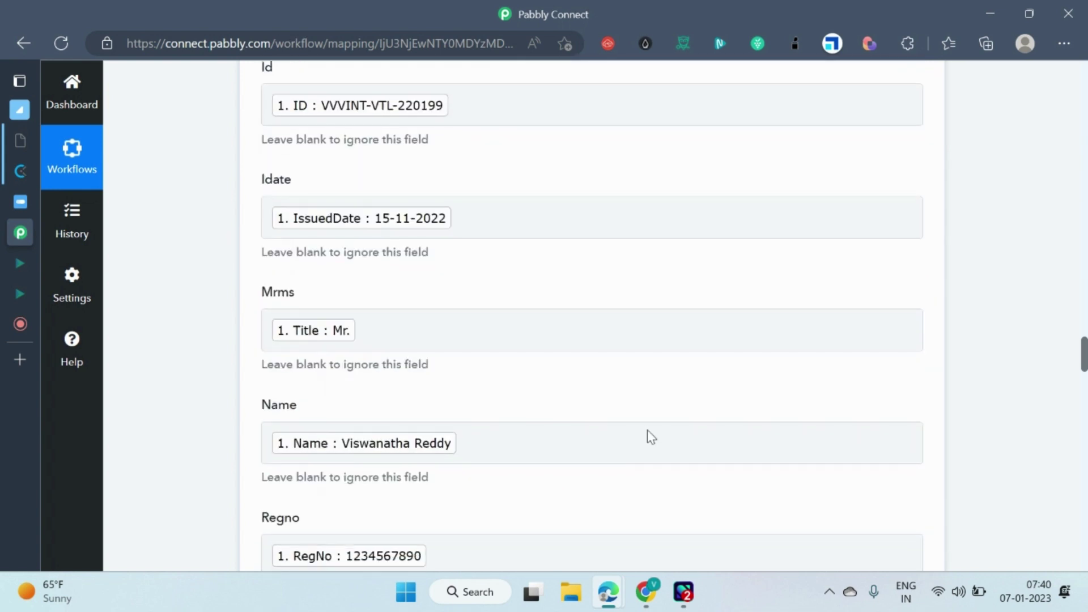
scroll(649, 433, up, 2)
scroll(650, 426, up, 1)
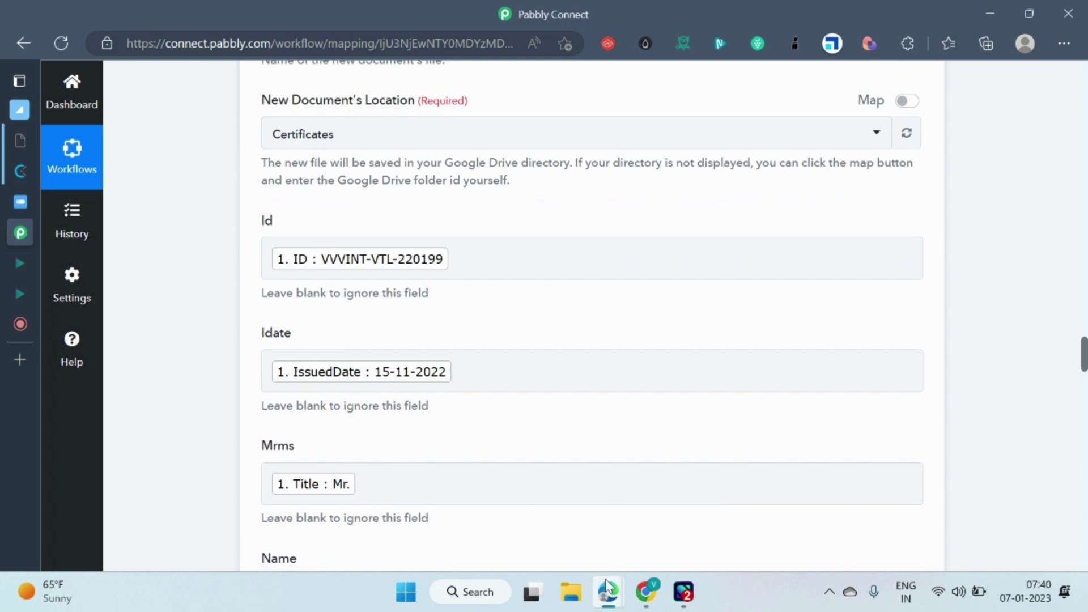
mouse_move(606, 586)
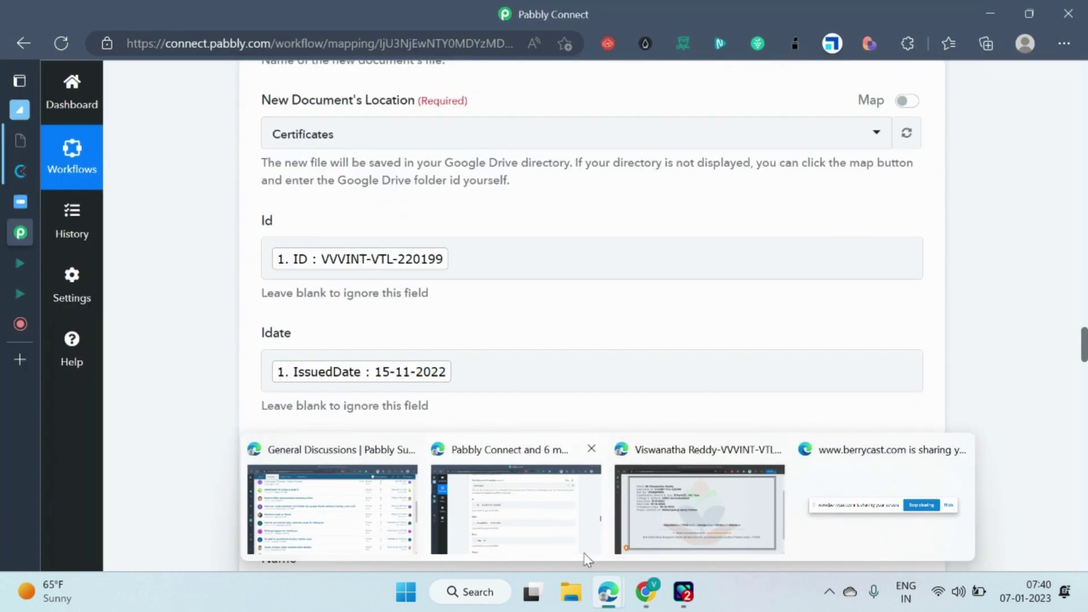
mouse_move(646, 589)
click(649, 558)
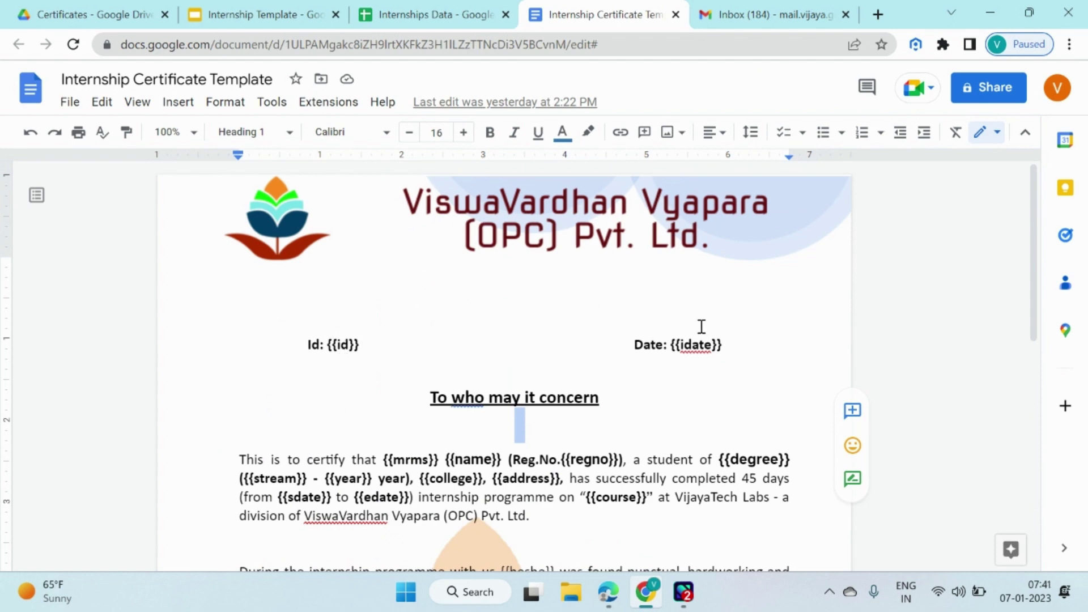
scroll(446, 402, down, 3)
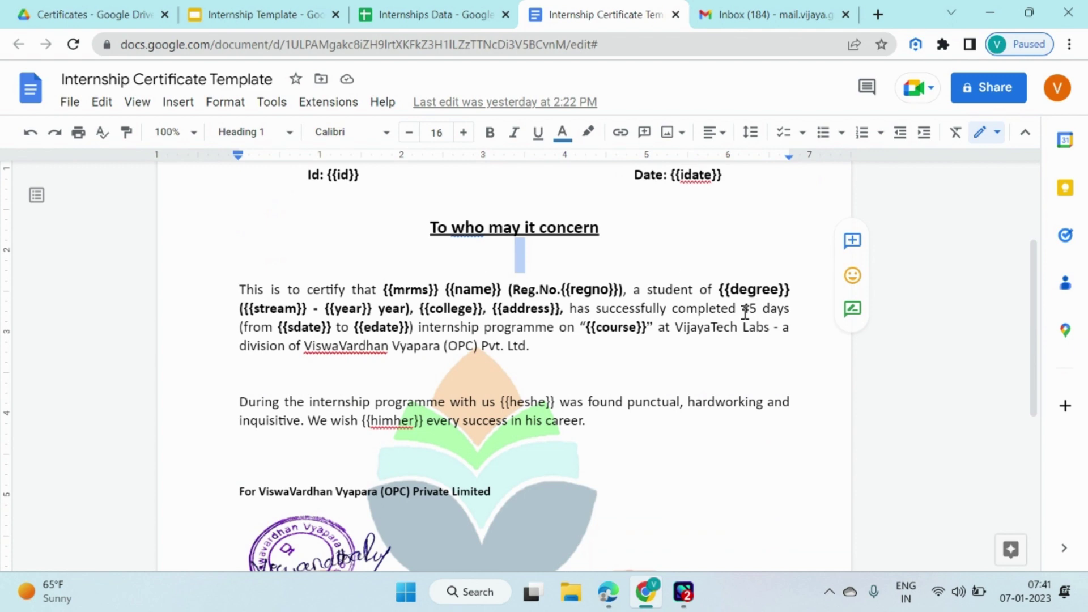
click(705, 291)
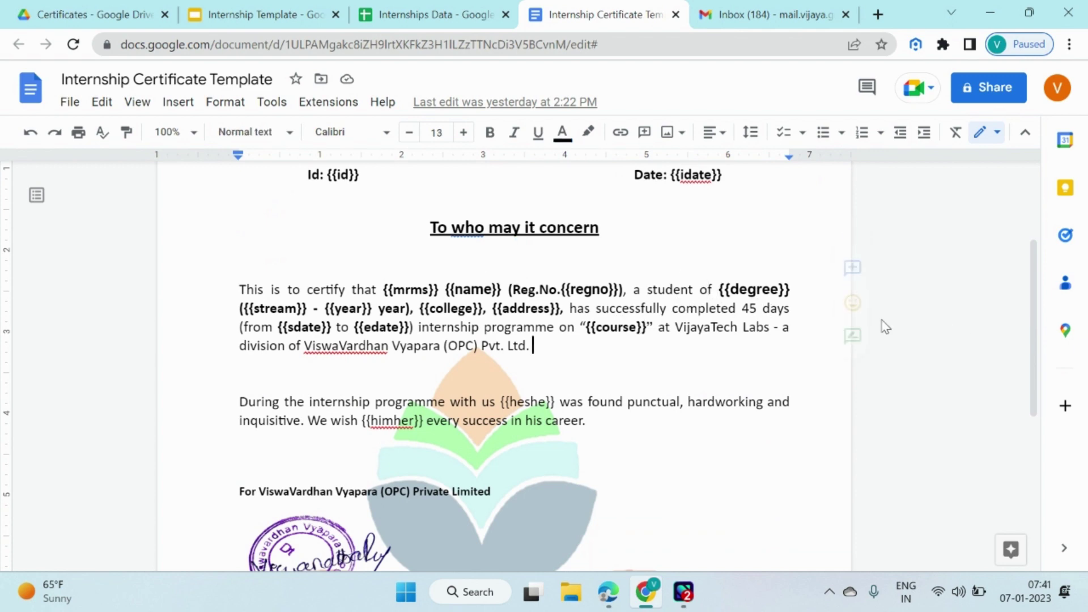
scroll(873, 320, down, 5)
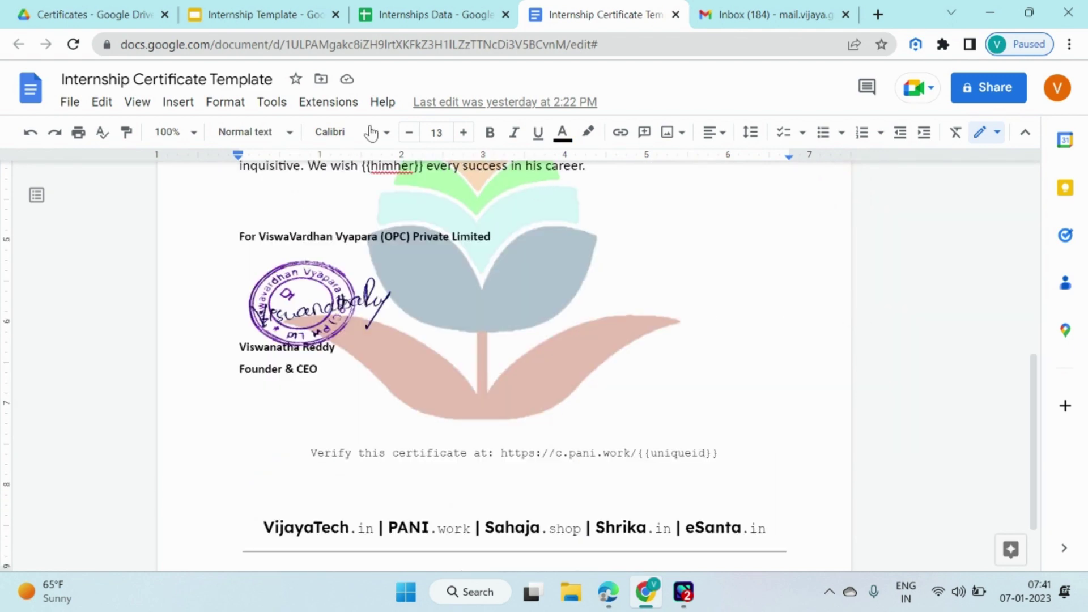
key(alt+Tab)
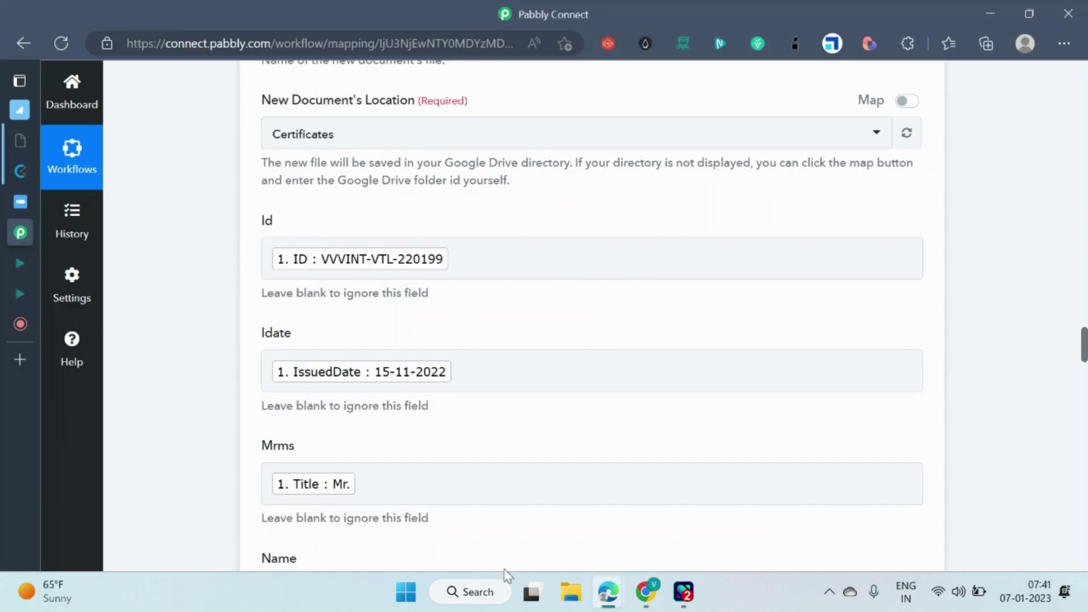
Pause the Berrycast screen recording from its library page and switch back to Pabbly Connect.
click(26, 320)
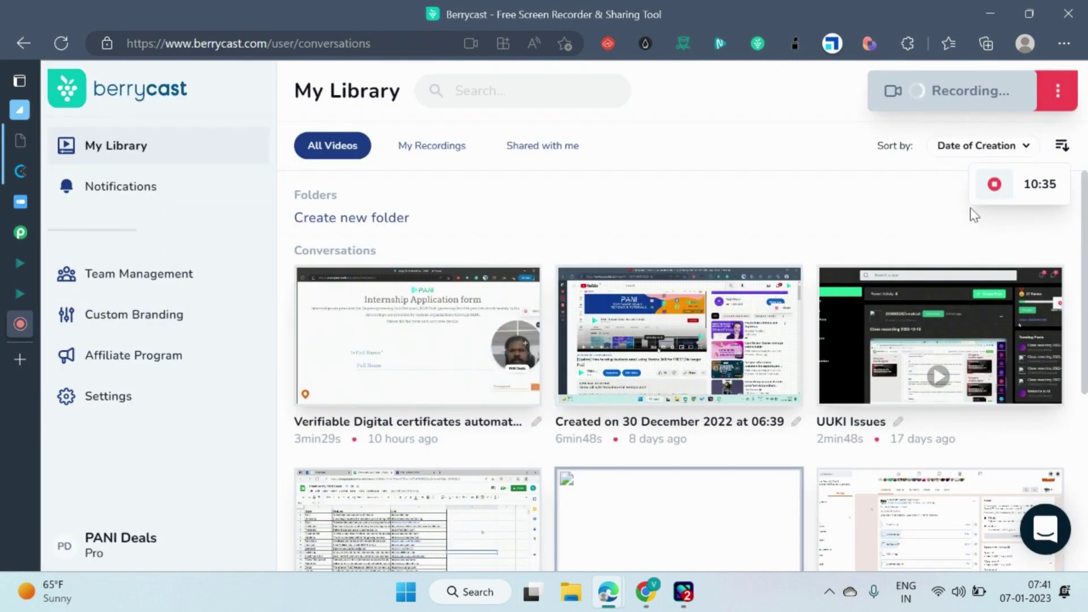
mouse_move(997, 190)
click(956, 184)
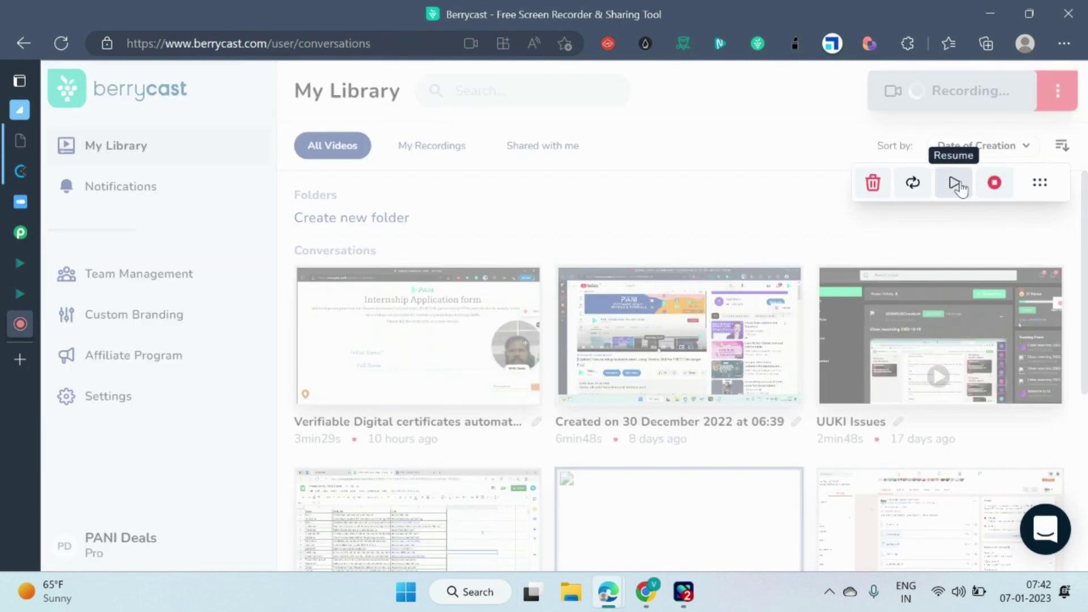
key(alt+Tab)
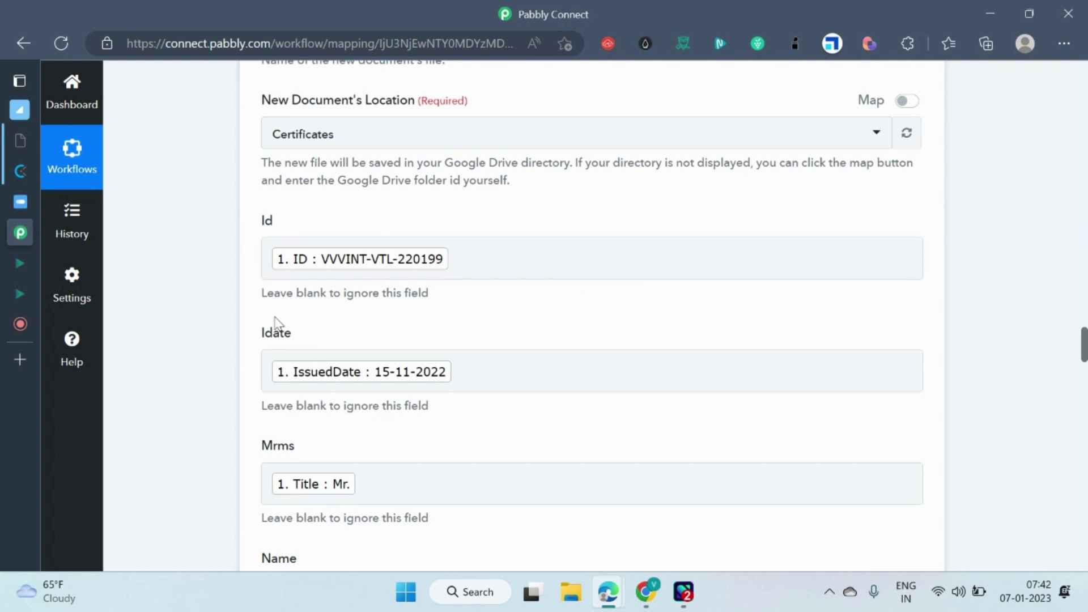
scroll(559, 261, up, 4)
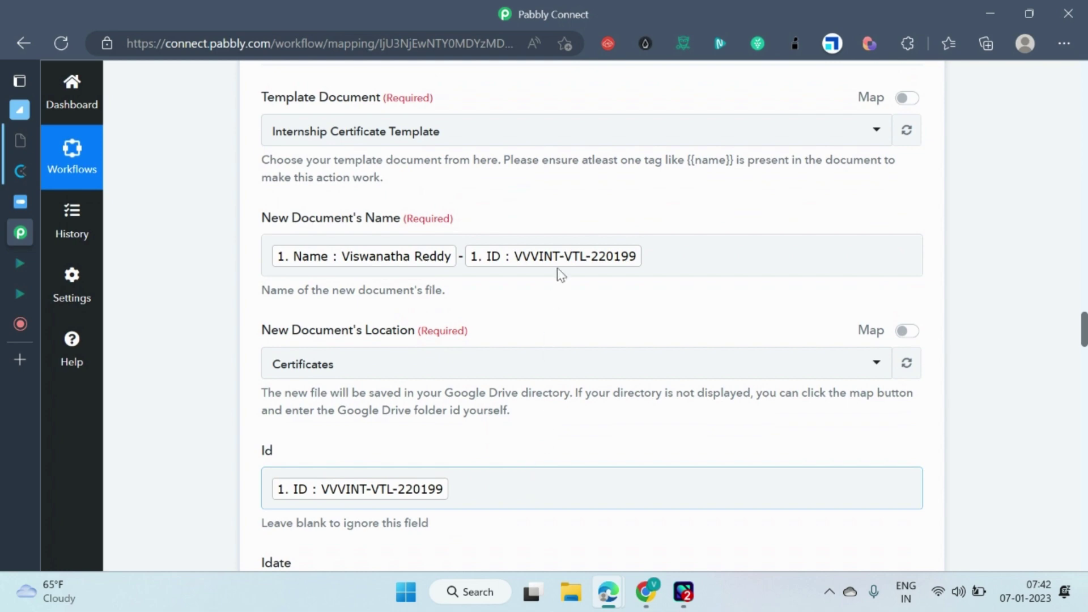
scroll(584, 232, up, 9)
scroll(597, 235, up, 18)
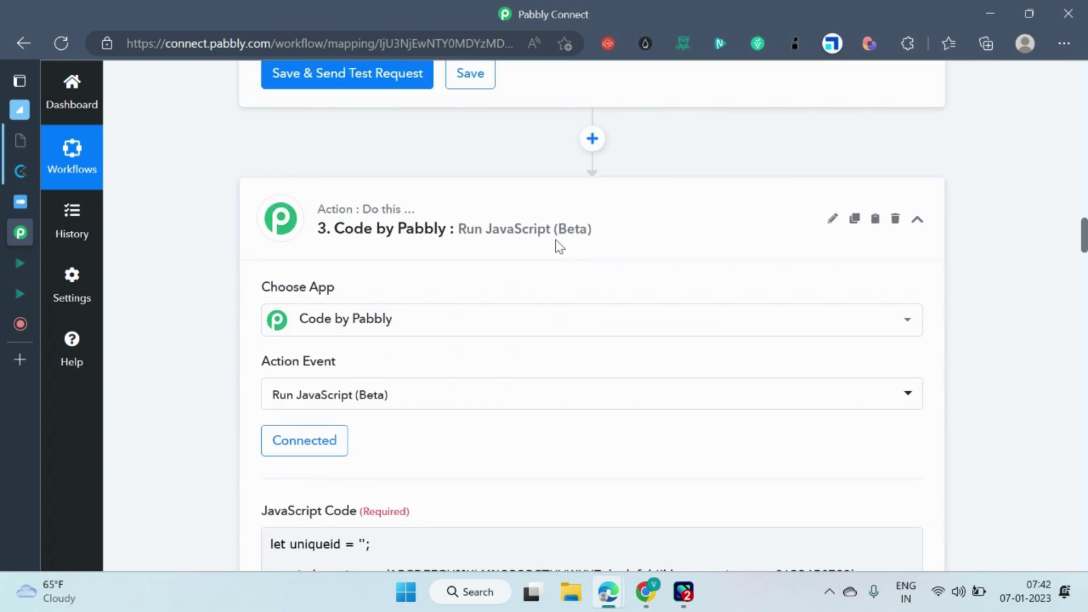
scroll(556, 245, up, 15)
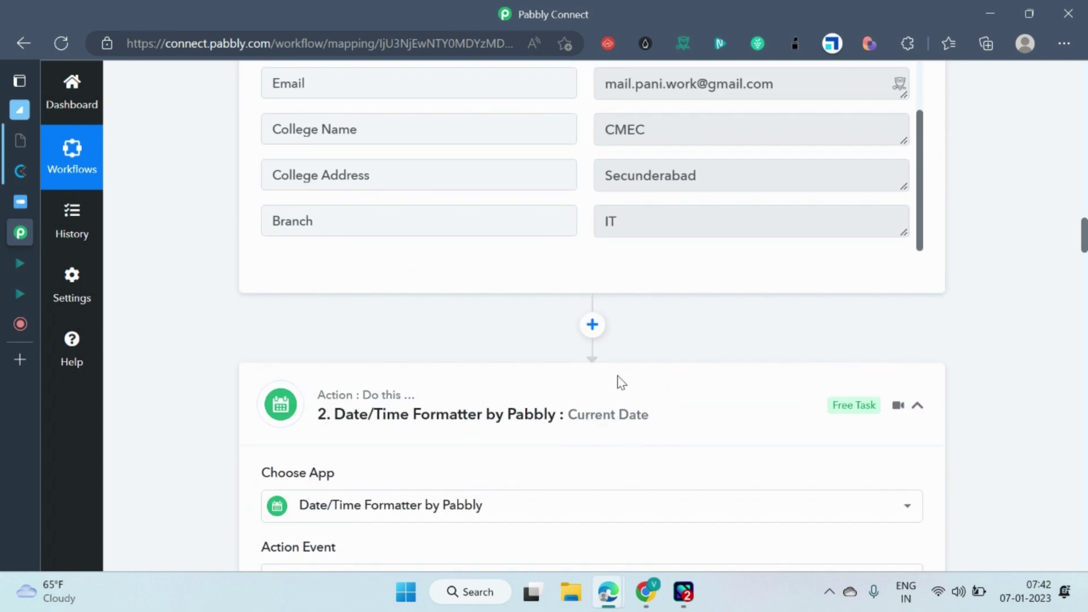
scroll(616, 381, up, 6)
scroll(662, 347, down, 20)
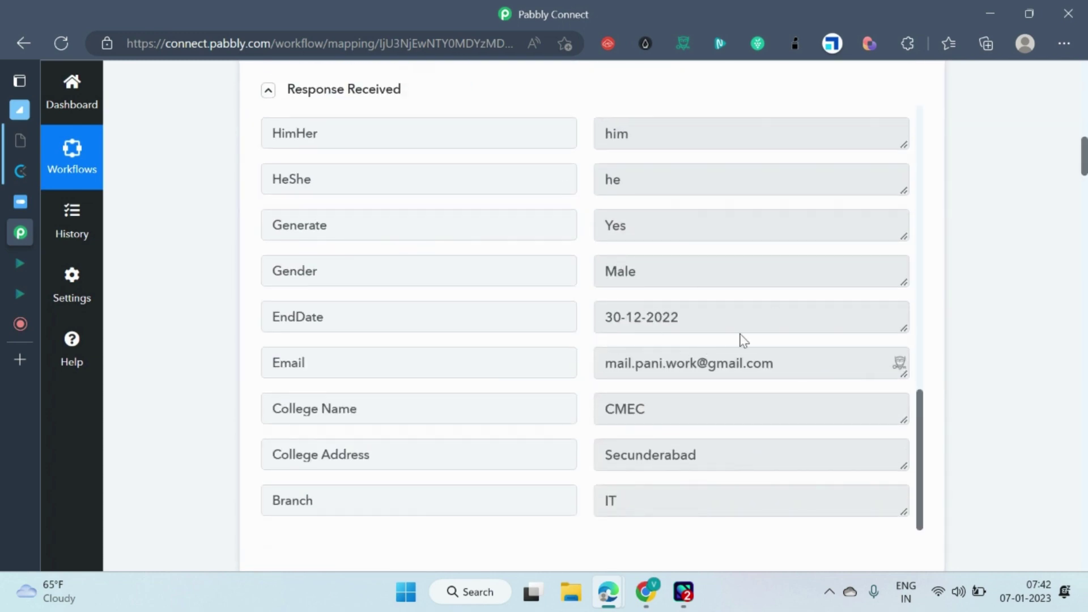
scroll(647, 369, down, 10)
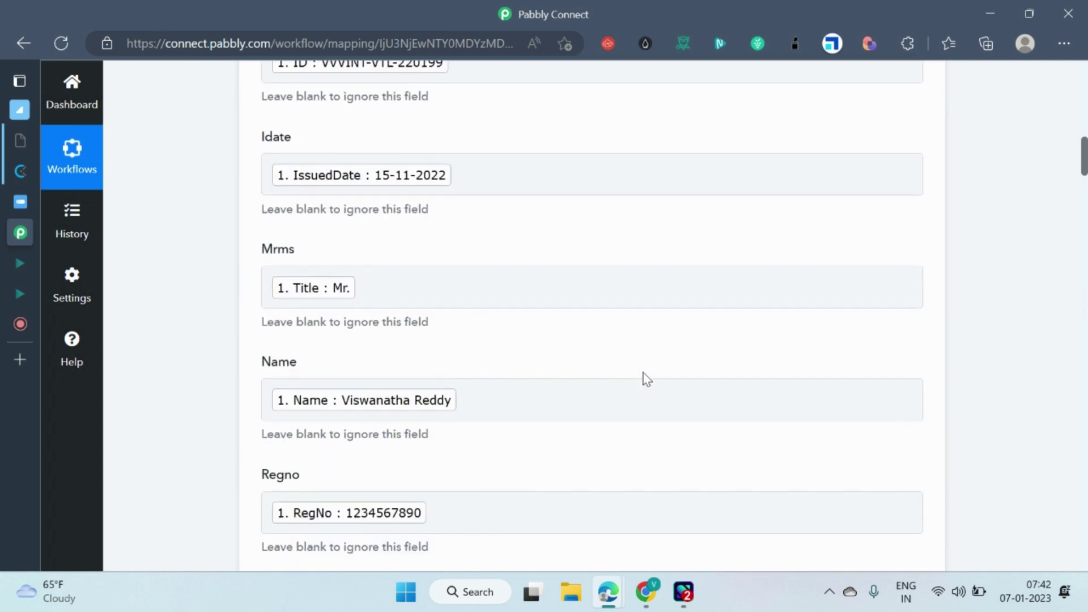
scroll(539, 242, down, 13)
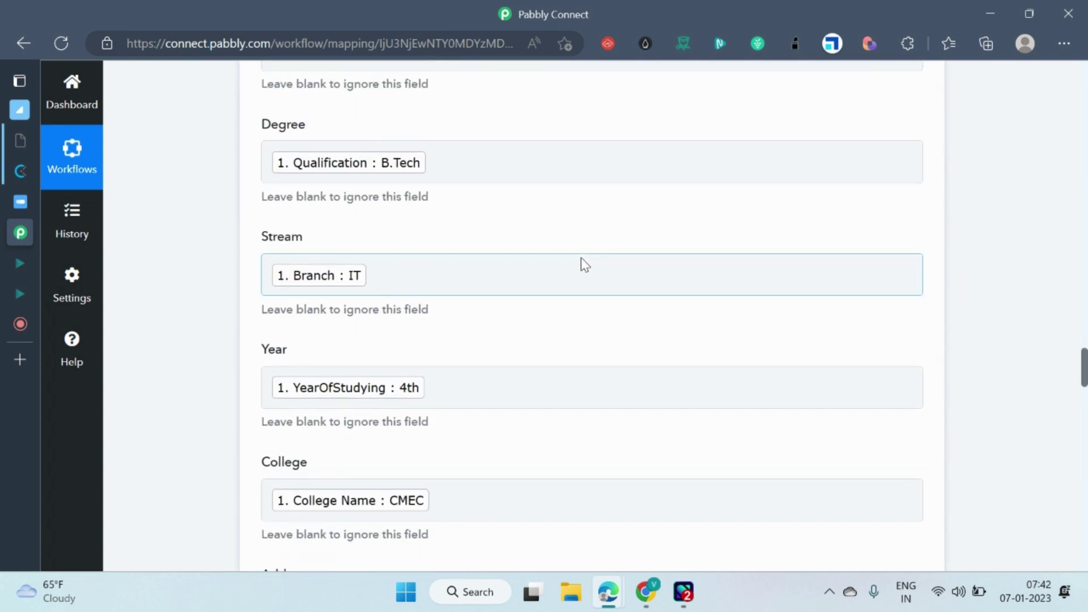
scroll(570, 281, down, 6)
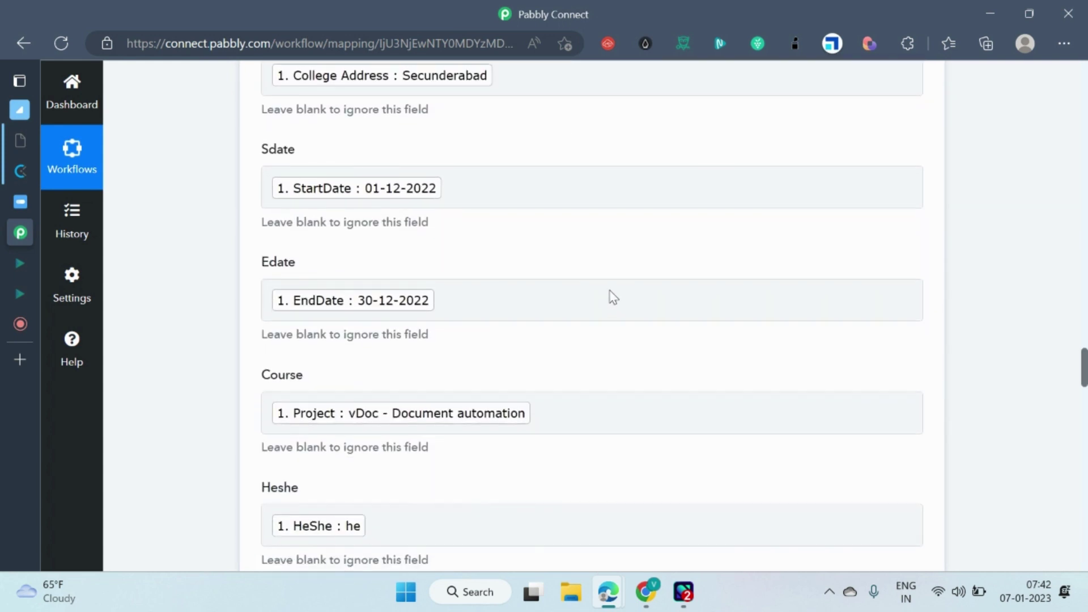
scroll(579, 325, down, 3)
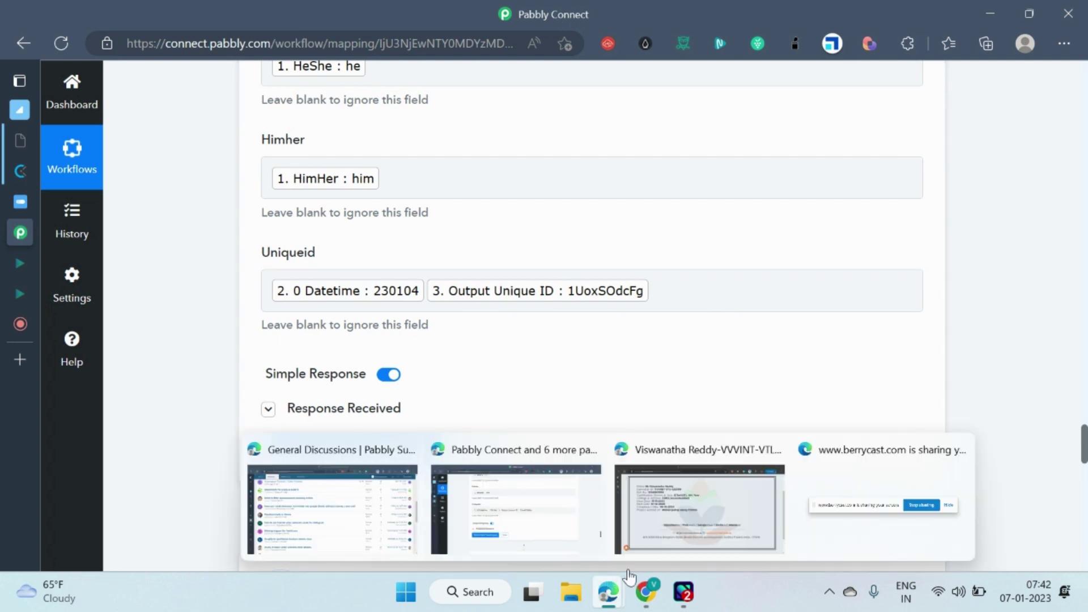
click(646, 591)
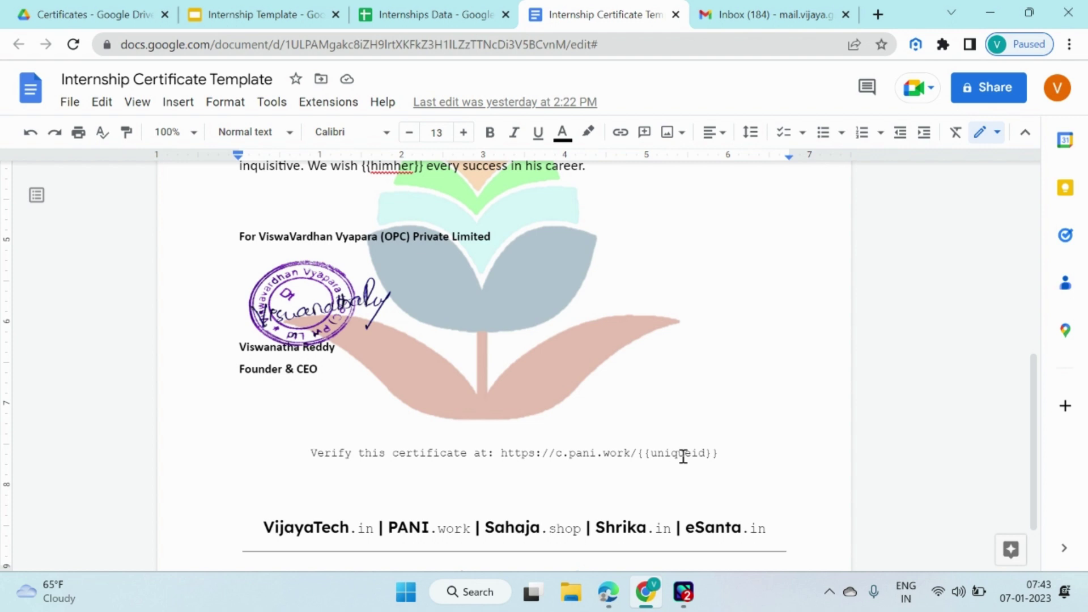
key(alt+Tab)
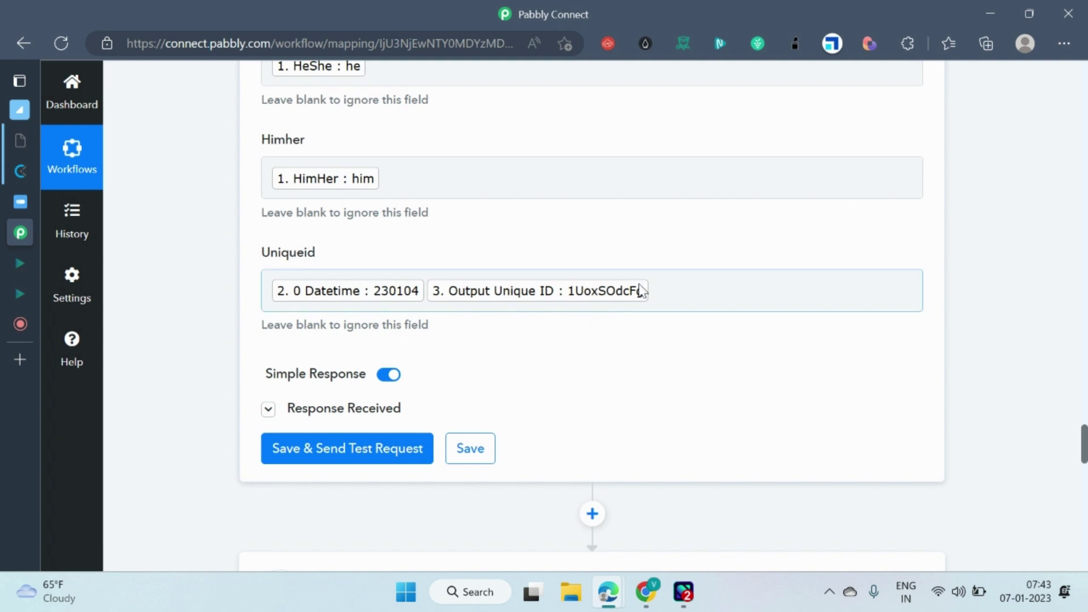
scroll(637, 289, down, 1)
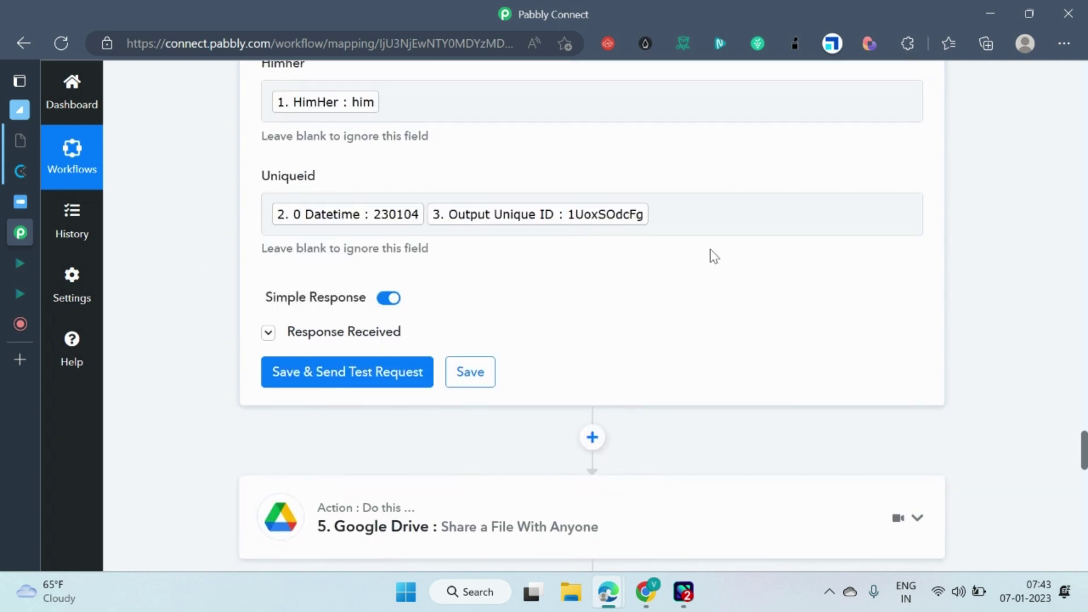
scroll(712, 253, down, 1)
mouse_move(363, 261)
scroll(690, 272, down, 2)
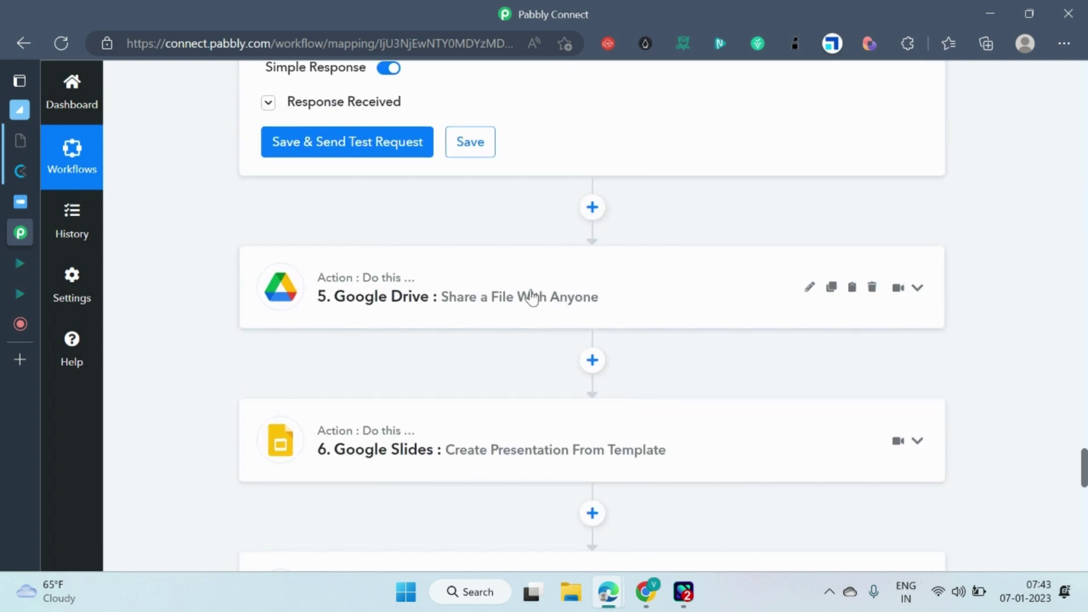
scroll(485, 284, up, 7)
scroll(615, 237, up, 20)
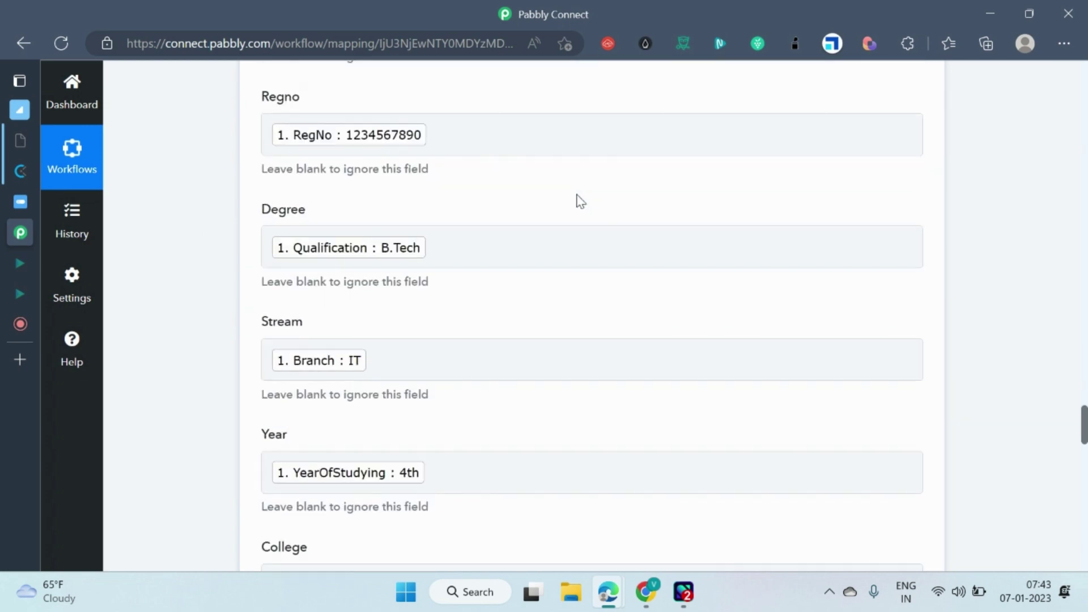
scroll(574, 211, up, 8)
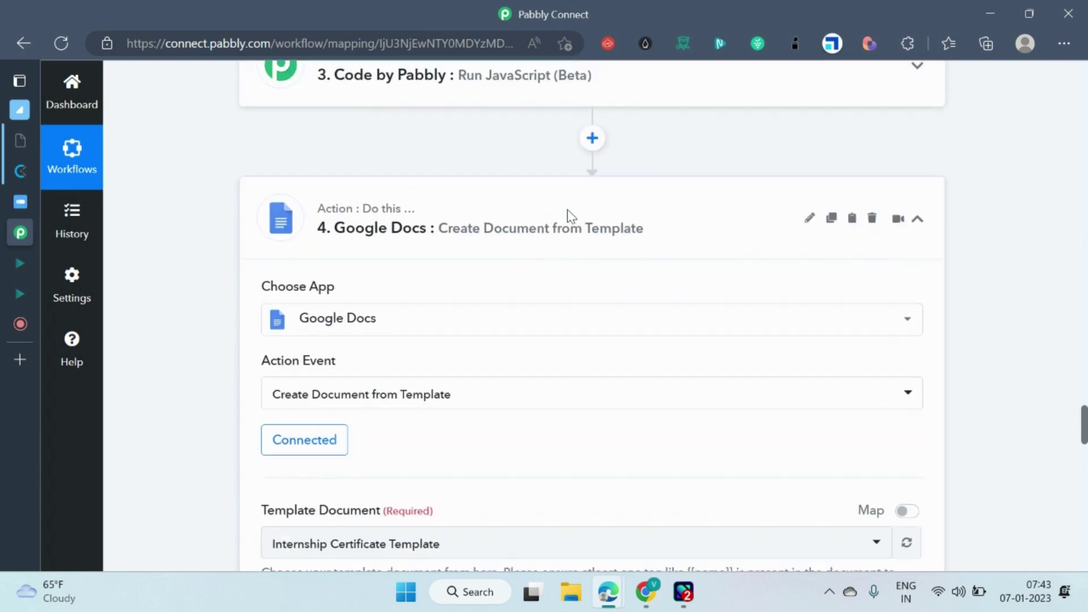
scroll(588, 210, down, 20)
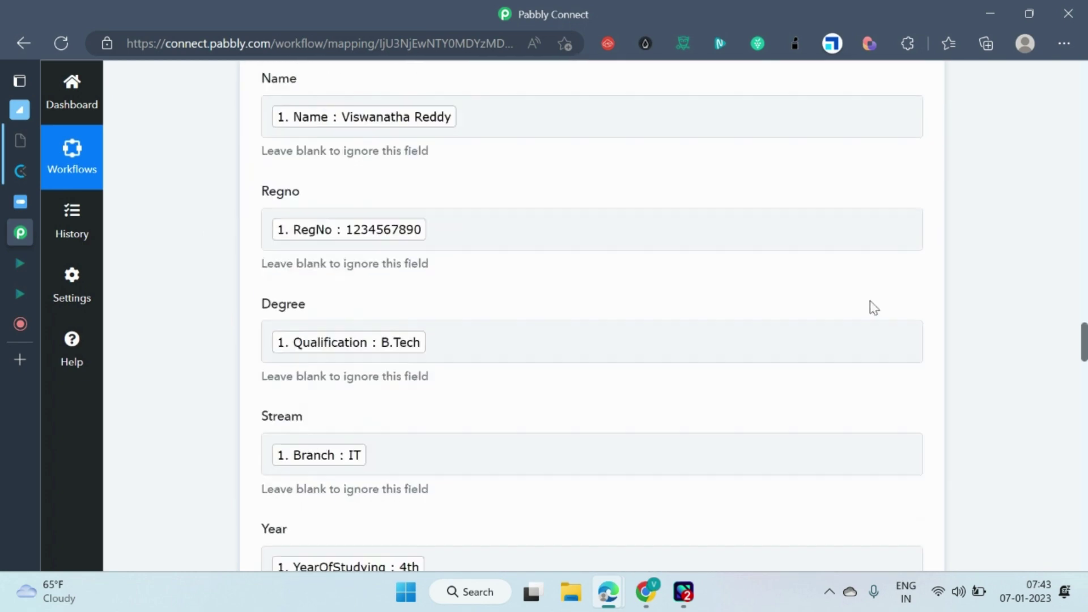
scroll(639, 355, down, 6)
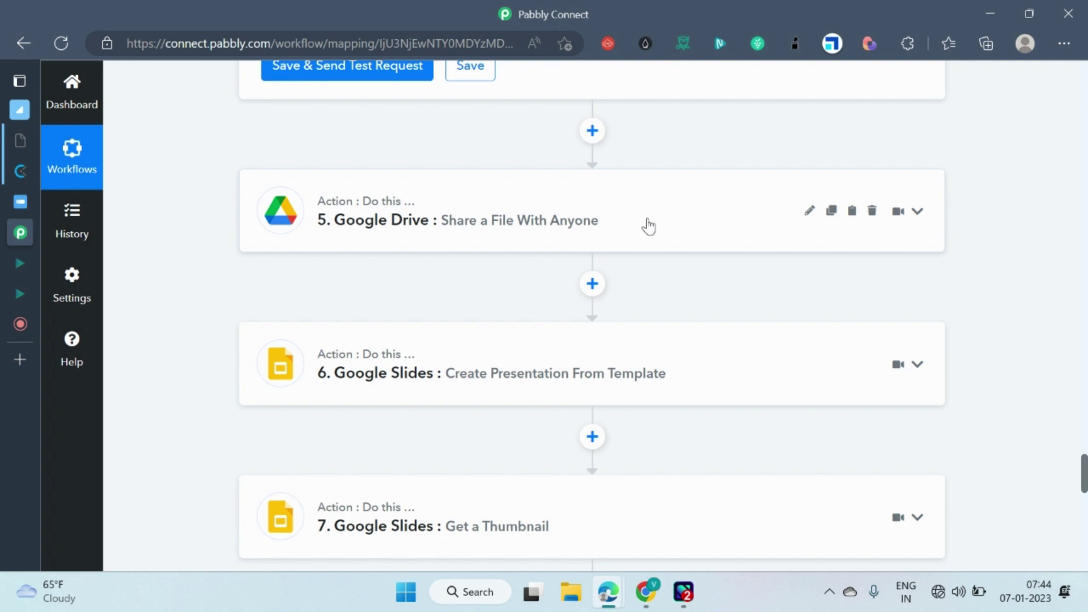
Expand the Google Drive share-file step to look it over, then collapse it again.
click(578, 211)
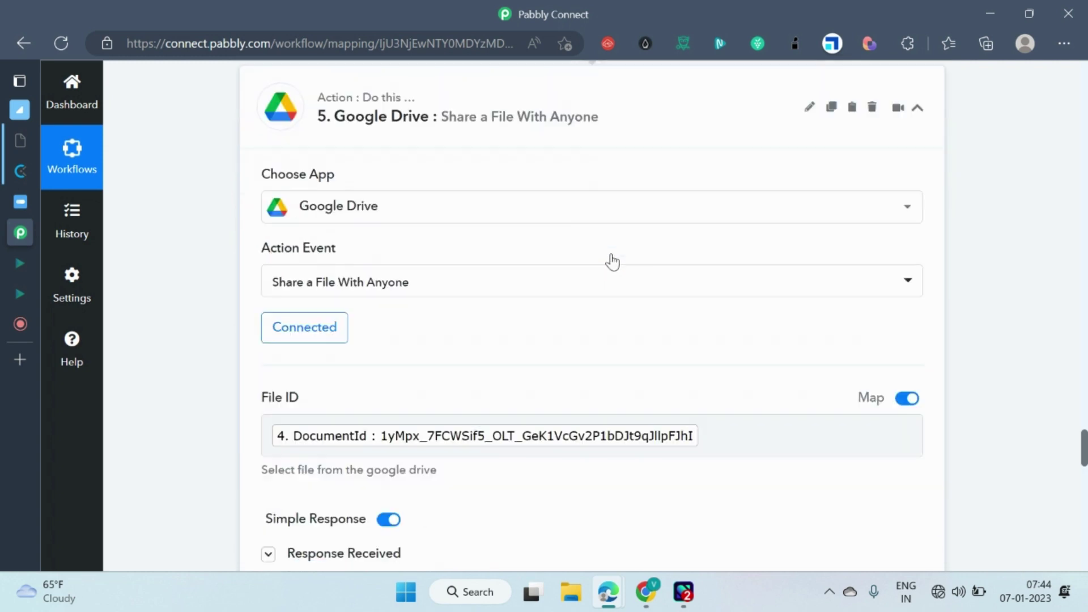
scroll(609, 317, down, 2)
scroll(583, 228, up, 7)
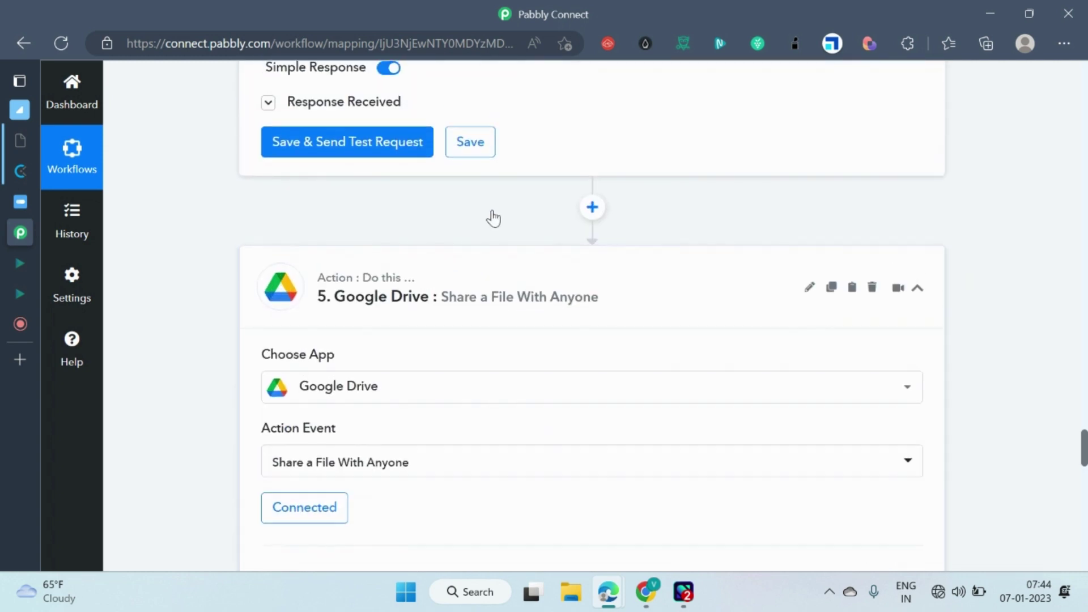
scroll(382, 121, up, 1)
click(367, 181)
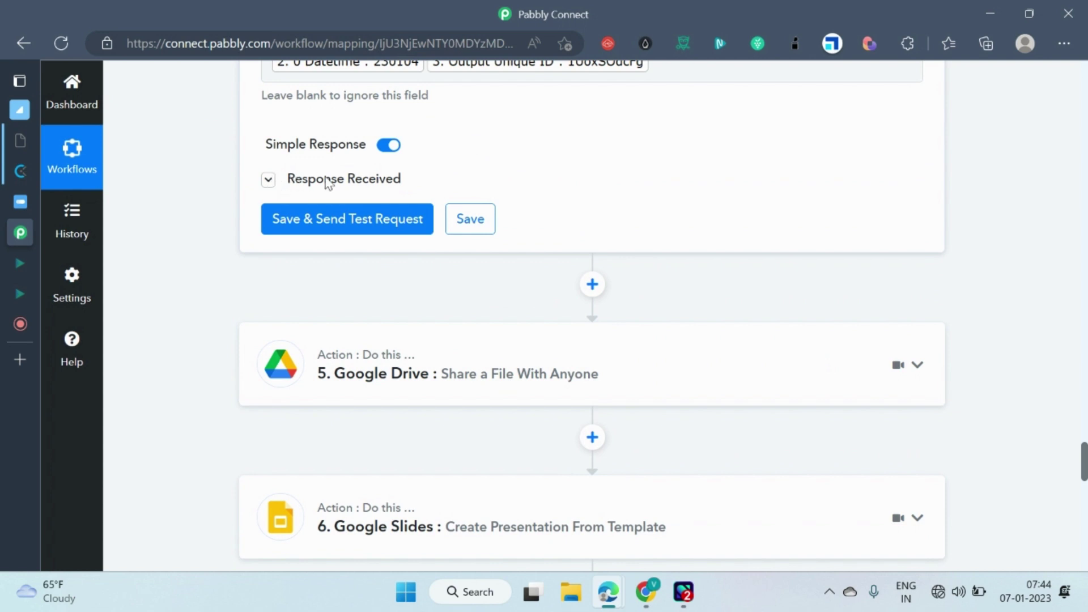
Expand the Google Docs step's Response Received and scroll down to the DocumentId.
click(268, 180)
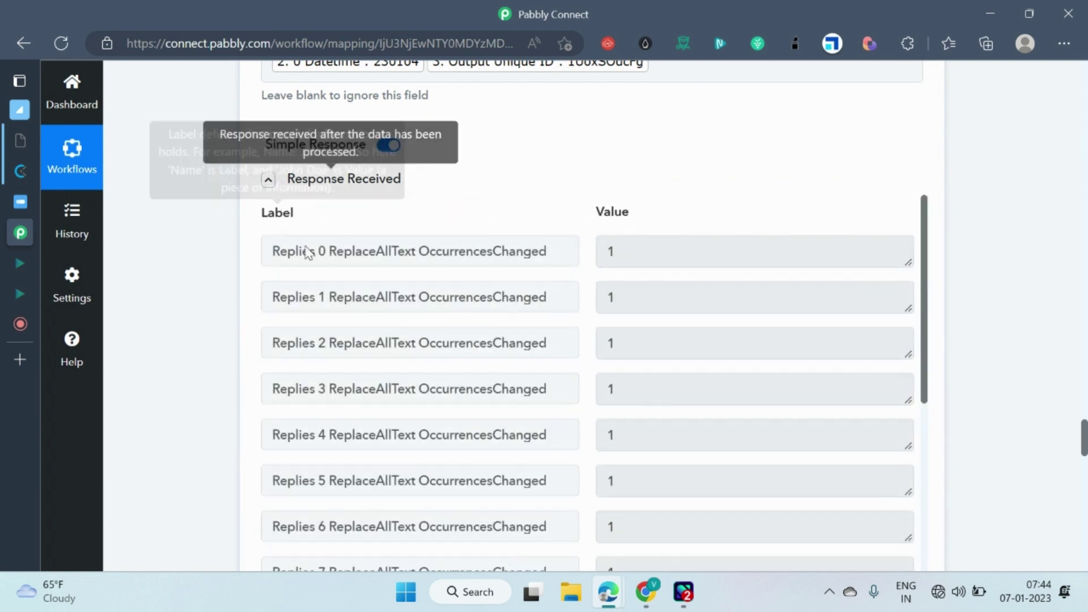
scroll(651, 301, down, 7)
scroll(727, 347, down, 4)
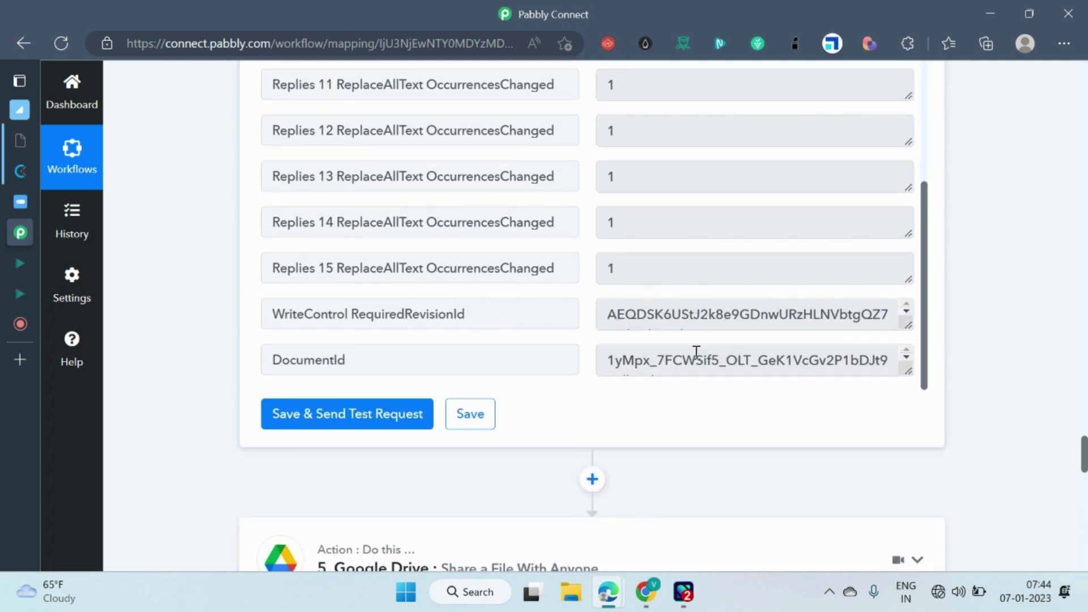
scroll(779, 376, down, 5)
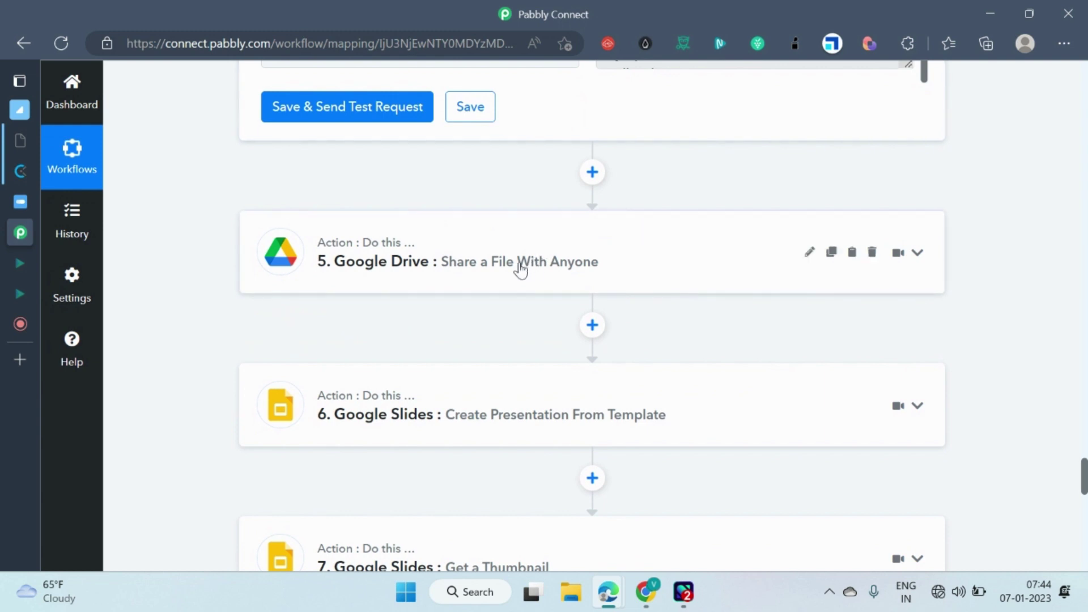
Confirm step 5's File ID maps the DocumentId, then bring up the Internship Template slides in Chrome.
click(537, 261)
scroll(453, 429, down, 4)
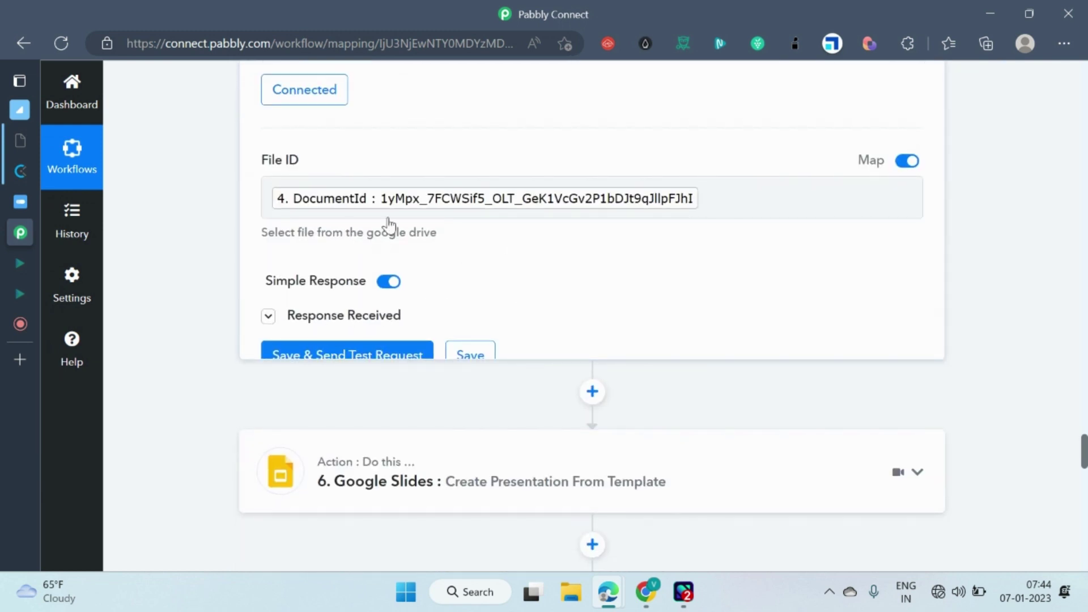
scroll(567, 323, up, 4)
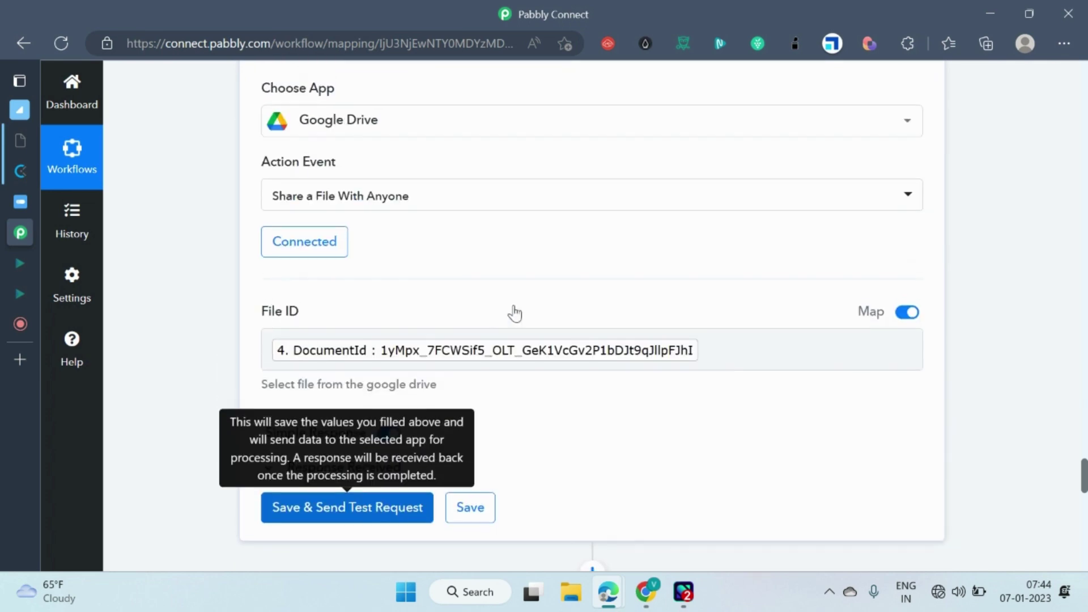
scroll(623, 283, down, 4)
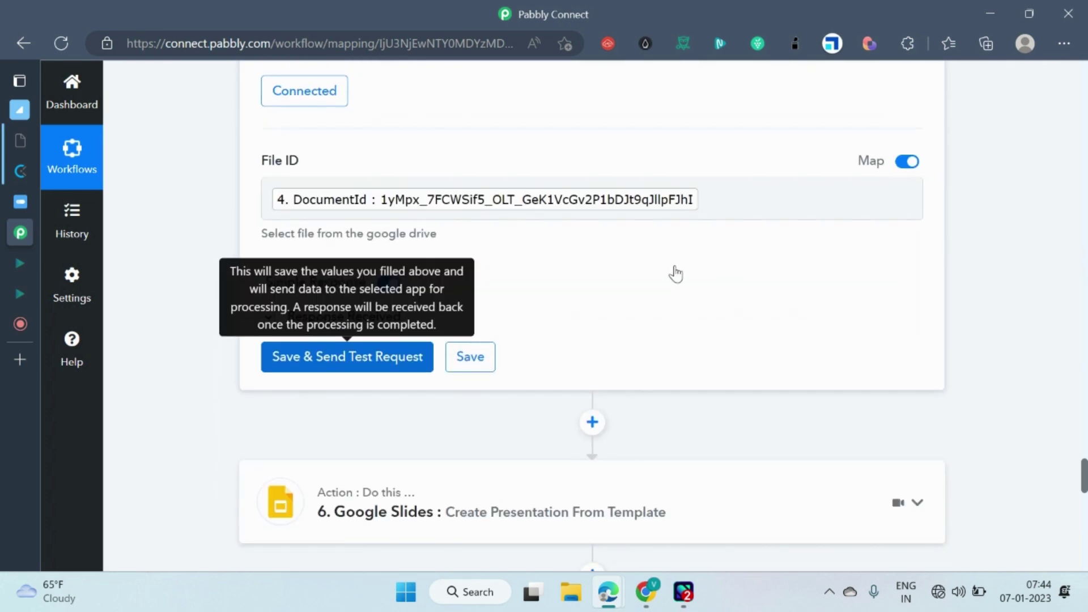
scroll(793, 281, down, 4)
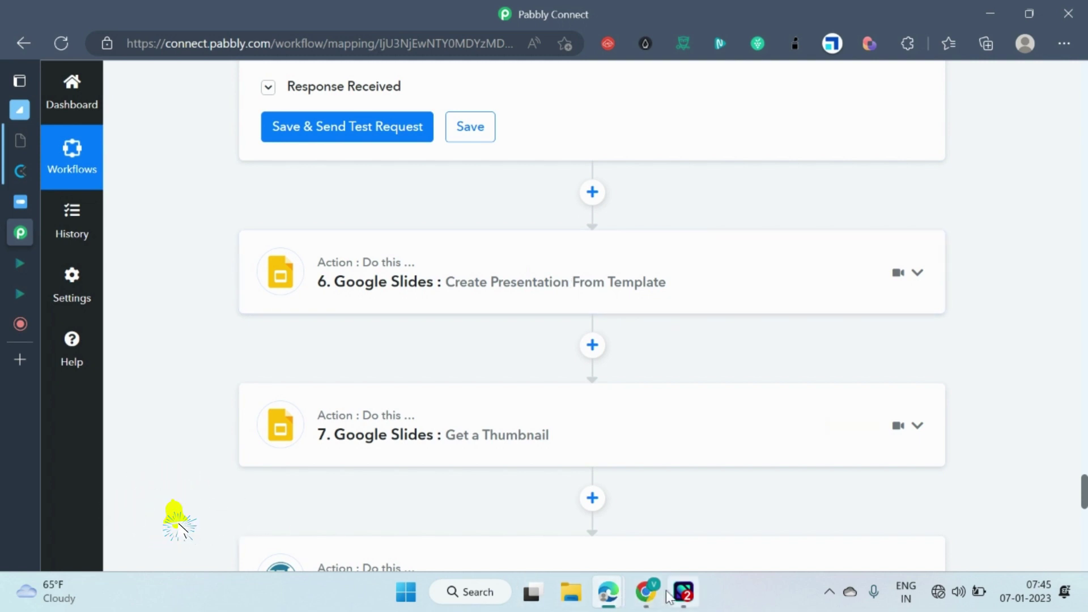
click(644, 594)
click(259, 14)
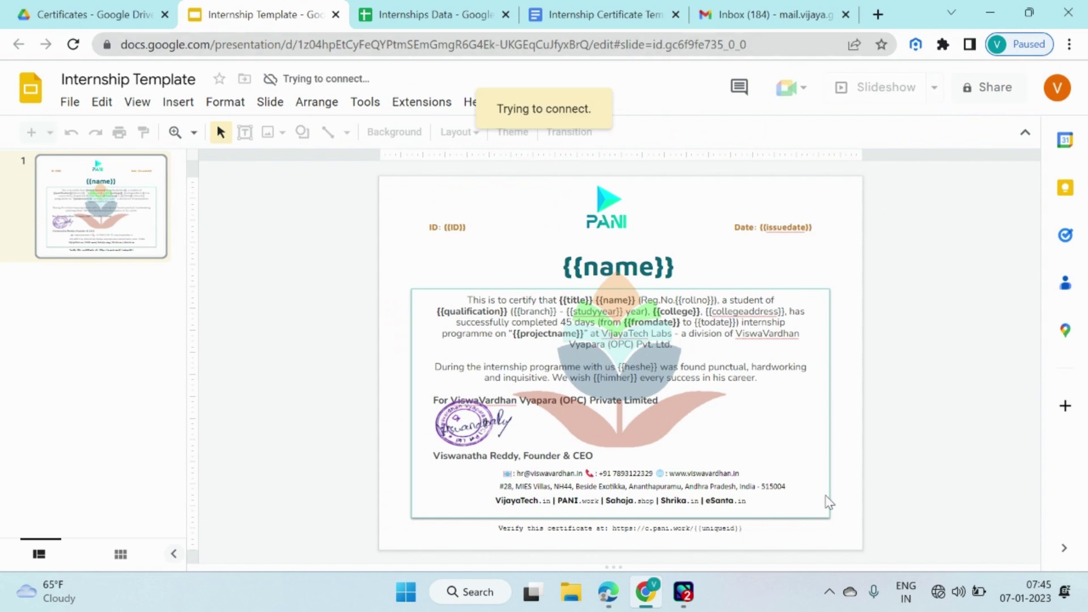
Back in Pabbly Connect, expand step 6, Google Slides Create Presentation From Template.
click(625, 604)
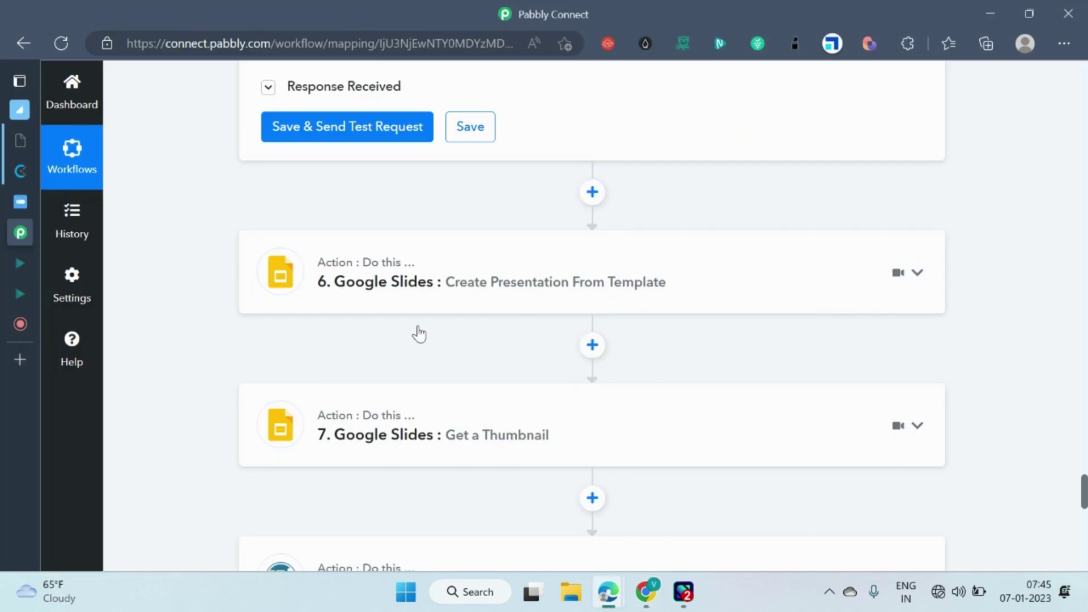
scroll(405, 340, down, 2)
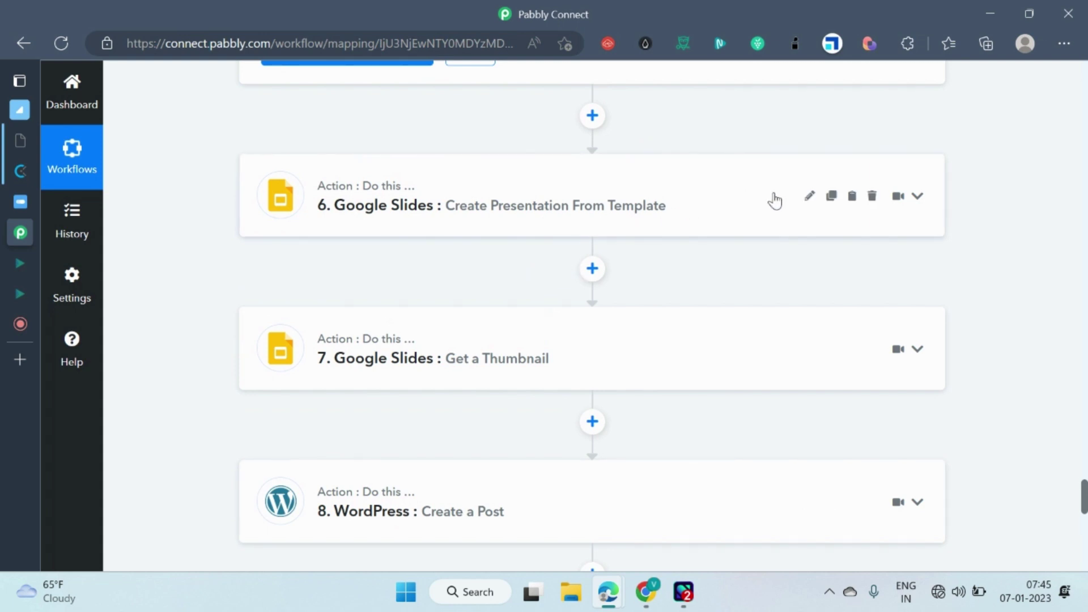
click(614, 213)
scroll(515, 296, down, 4)
scroll(423, 255, up, 3)
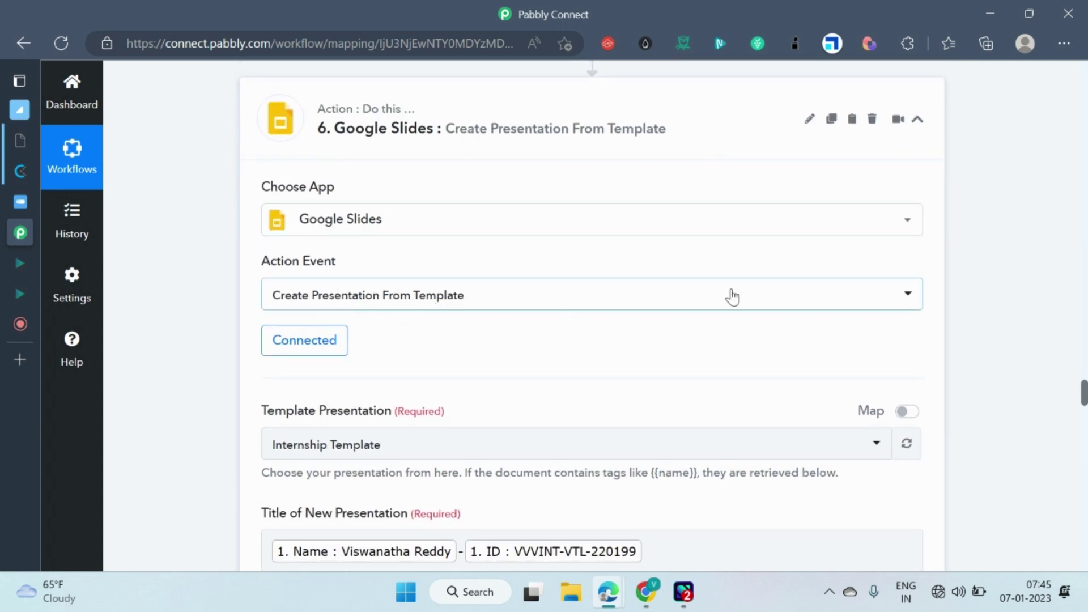
click(909, 303)
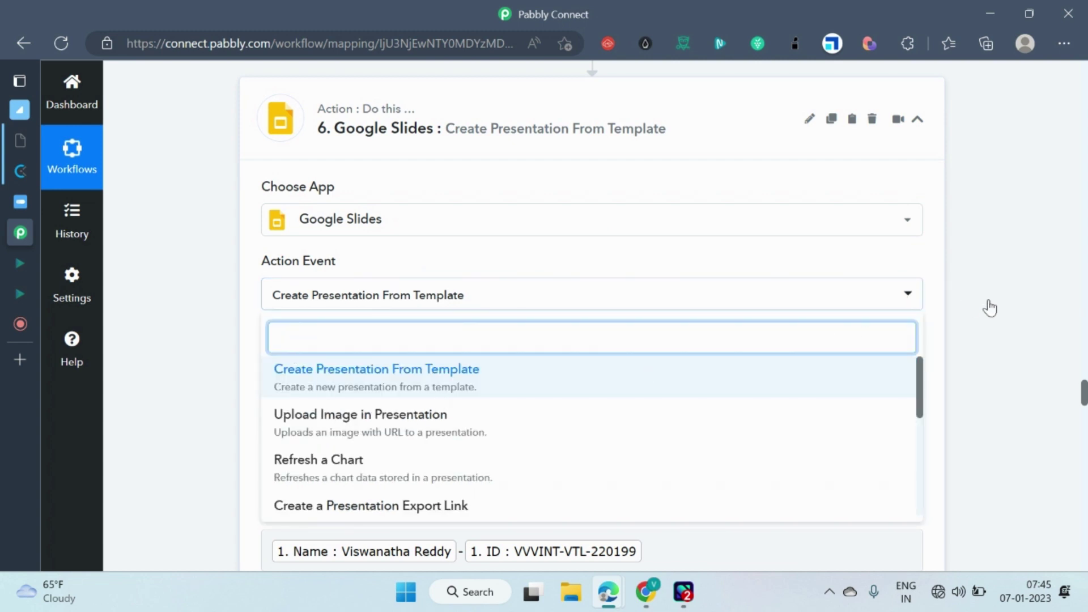
click(652, 358)
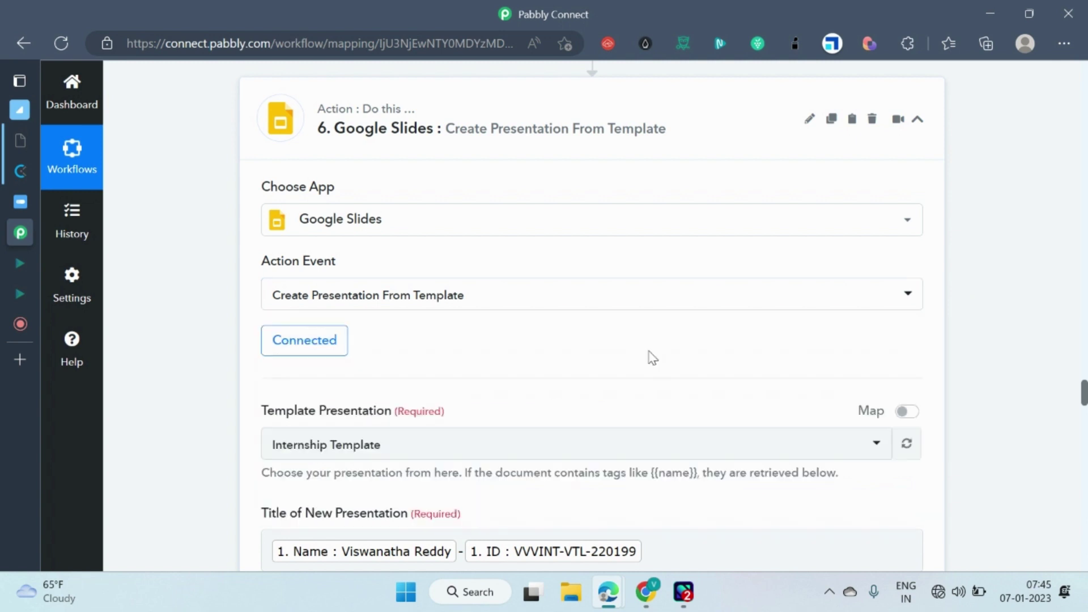
scroll(554, 322, down, 3)
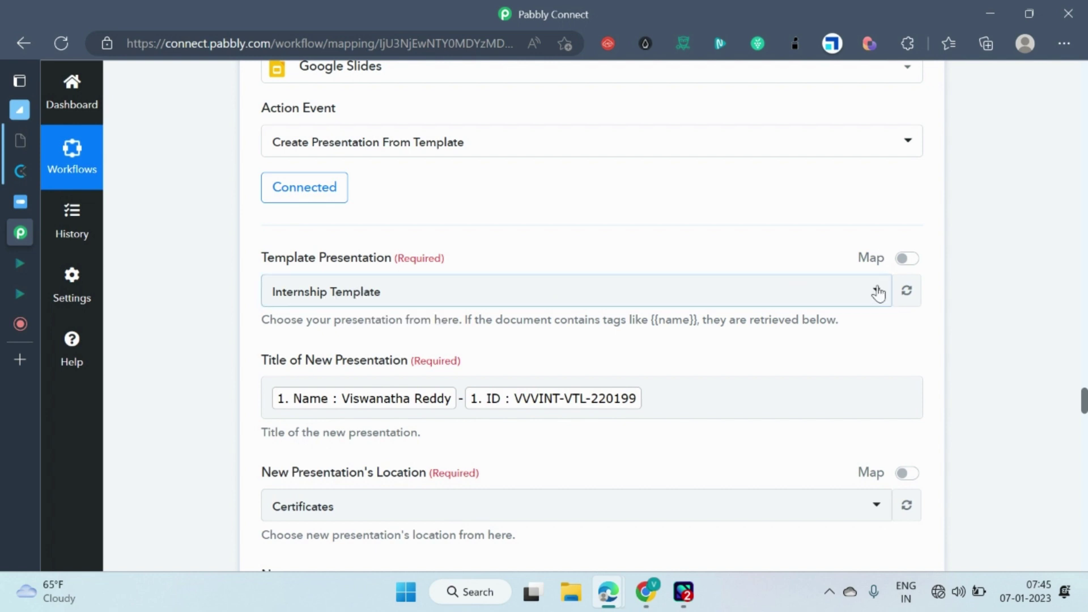
scroll(857, 301, down, 1)
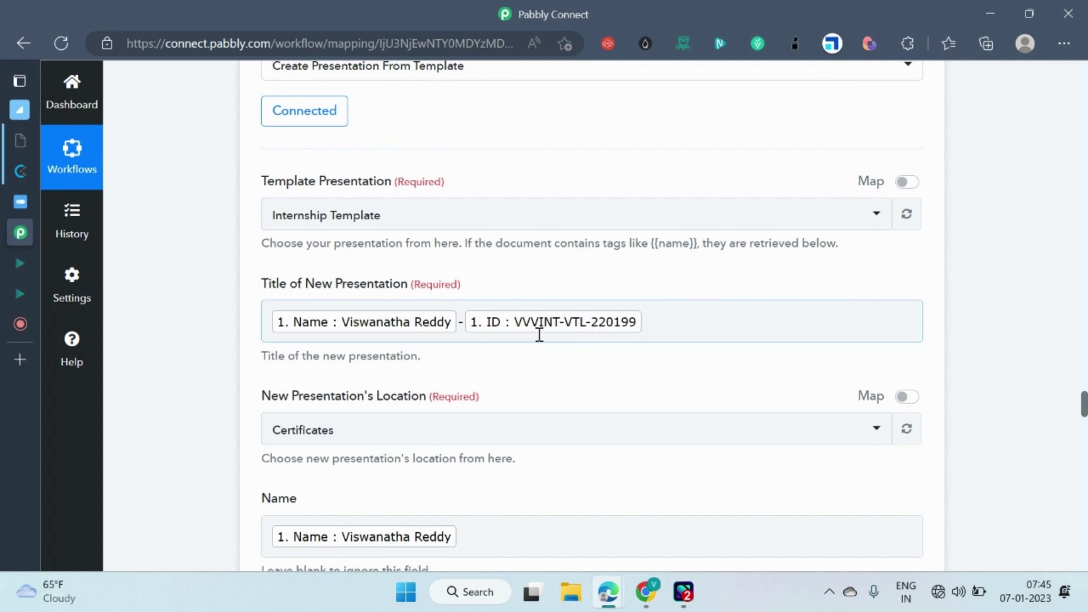
scroll(540, 334, down, 1)
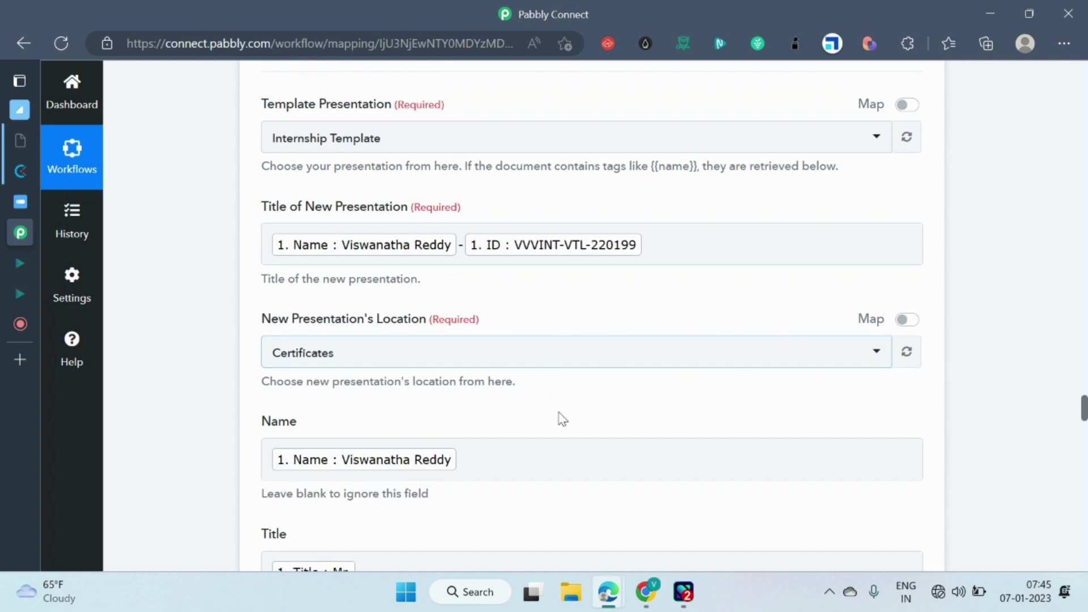
scroll(539, 397, down, 1)
scroll(418, 350, down, 2)
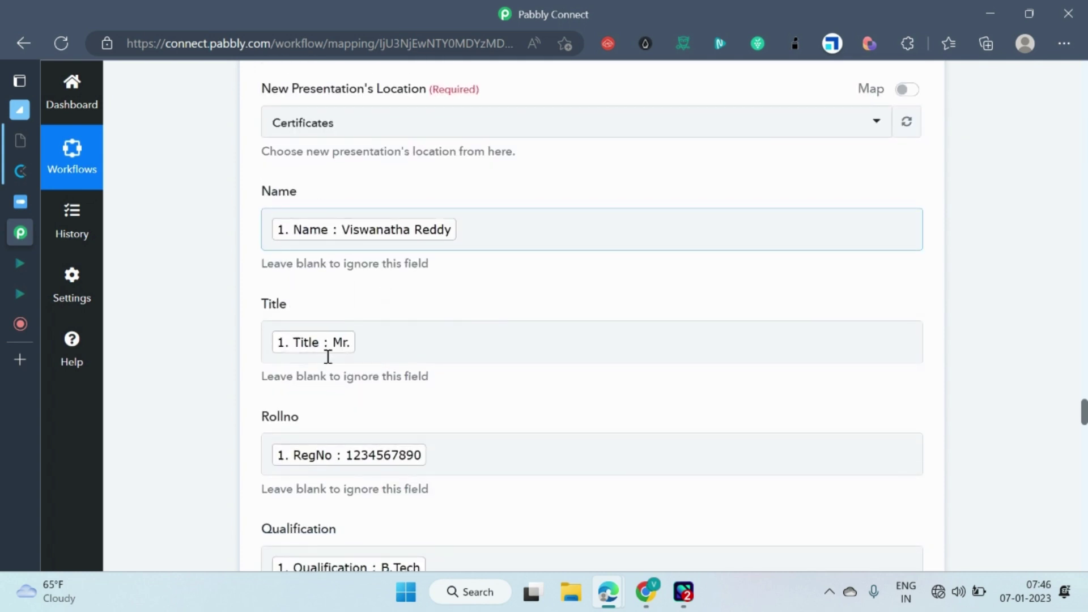
scroll(340, 363, down, 1)
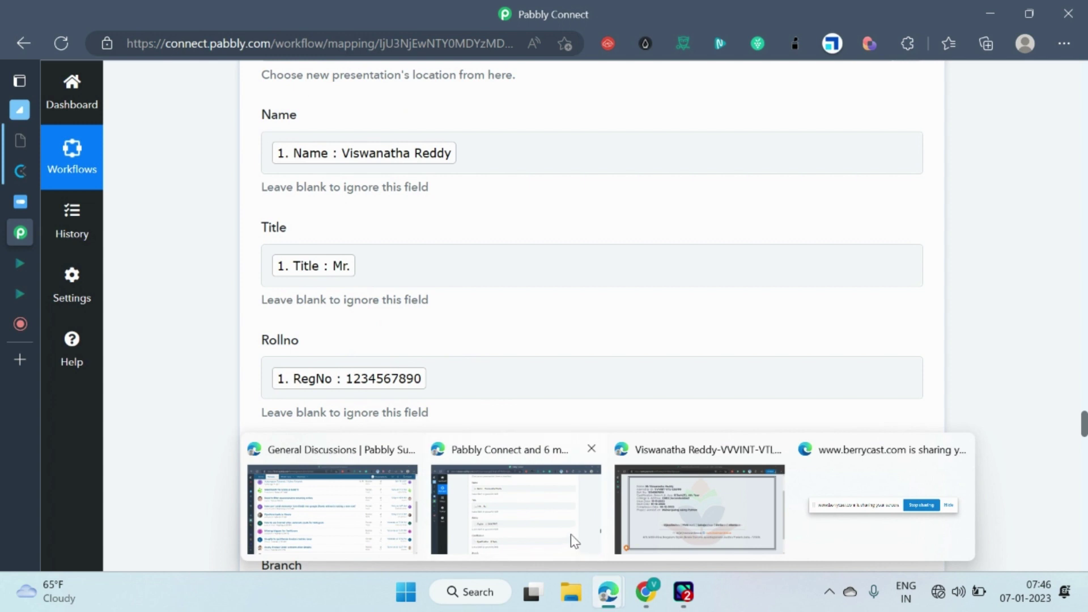
click(646, 592)
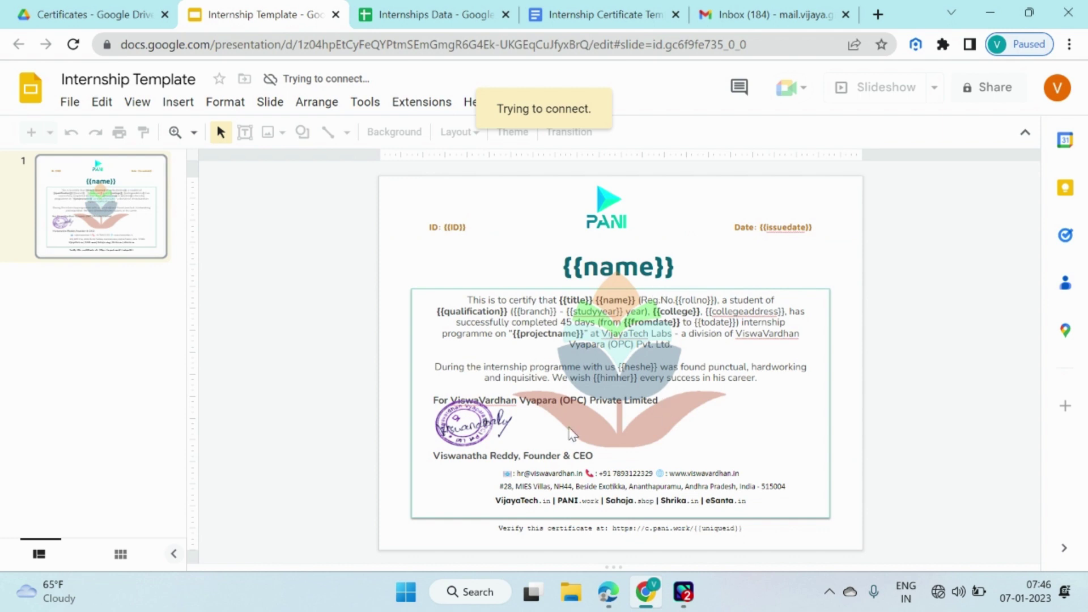
mouse_move(608, 591)
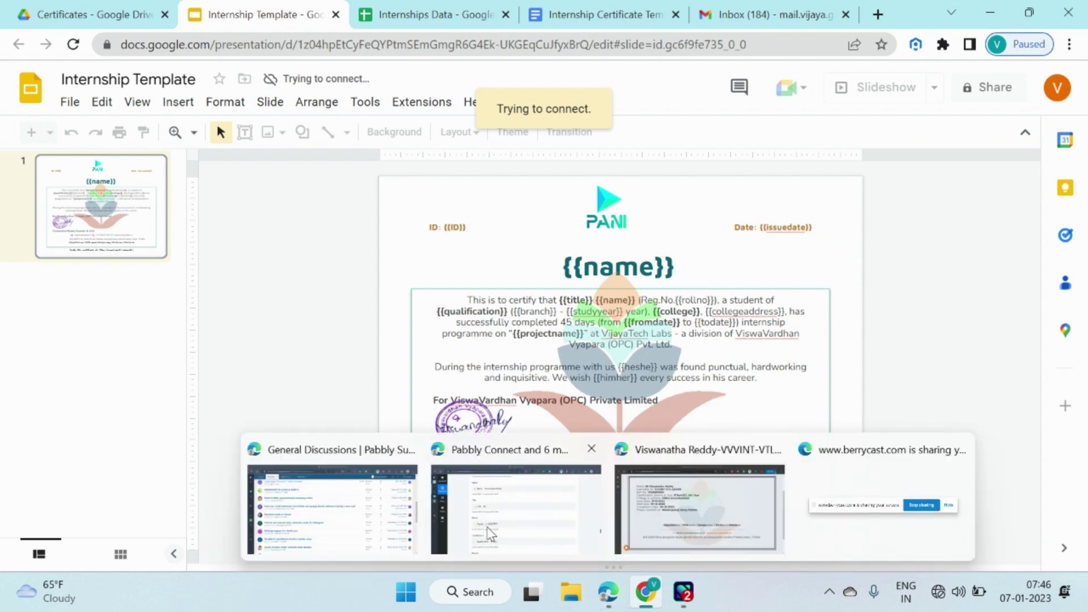
click(489, 534)
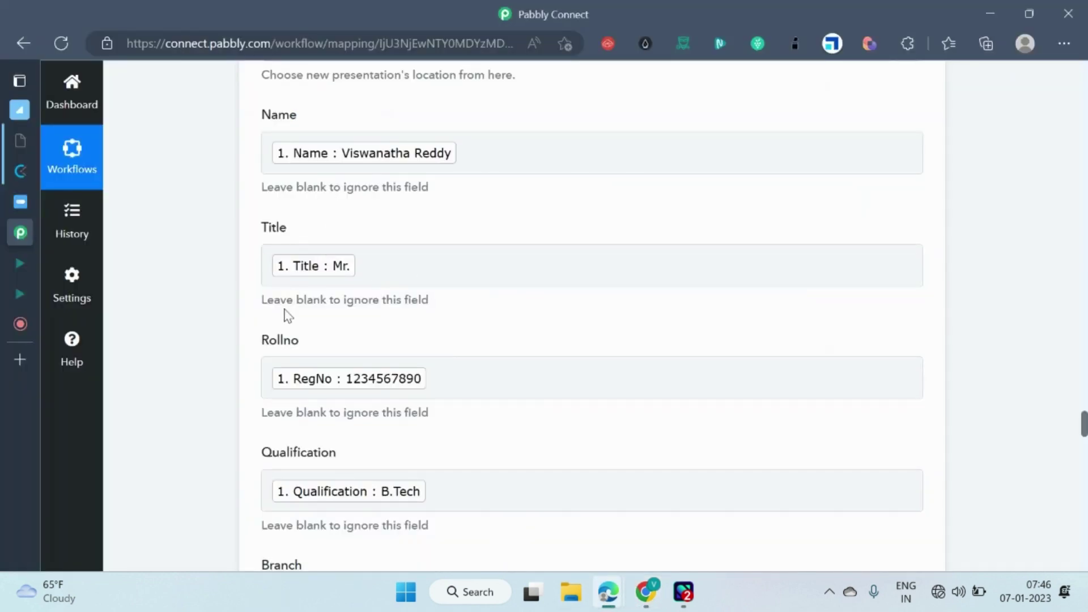
scroll(288, 315, down, 8)
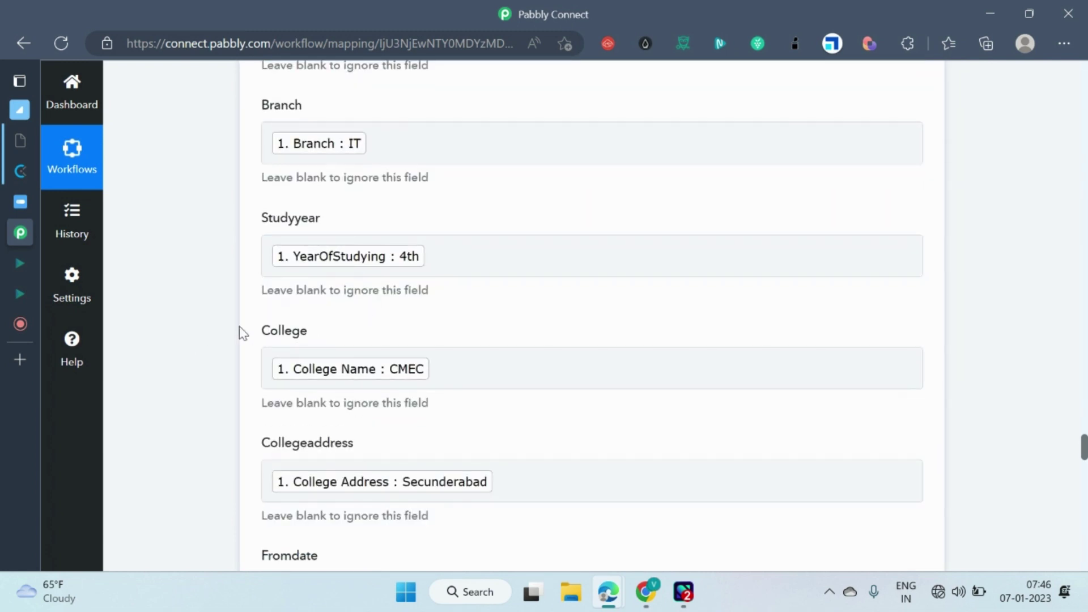
scroll(442, 328, down, 1)
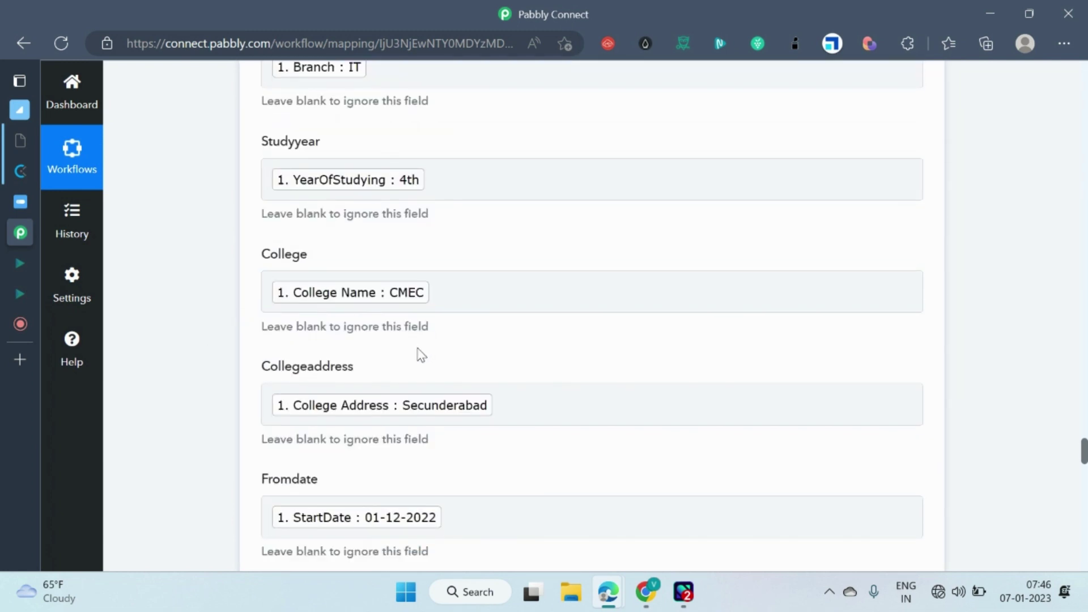
scroll(421, 354, down, 5)
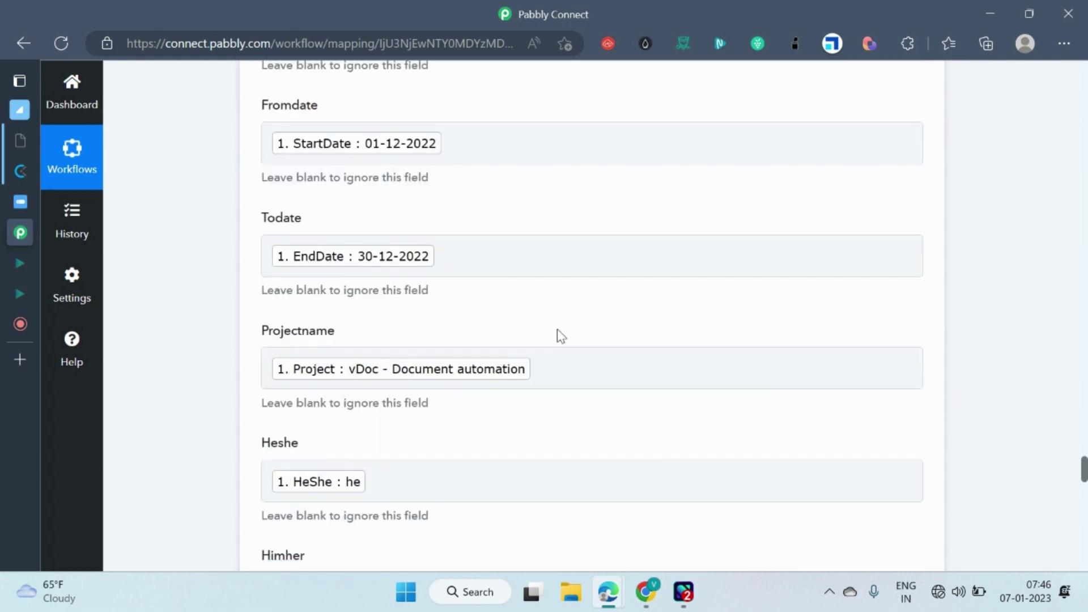
scroll(557, 329, down, 6)
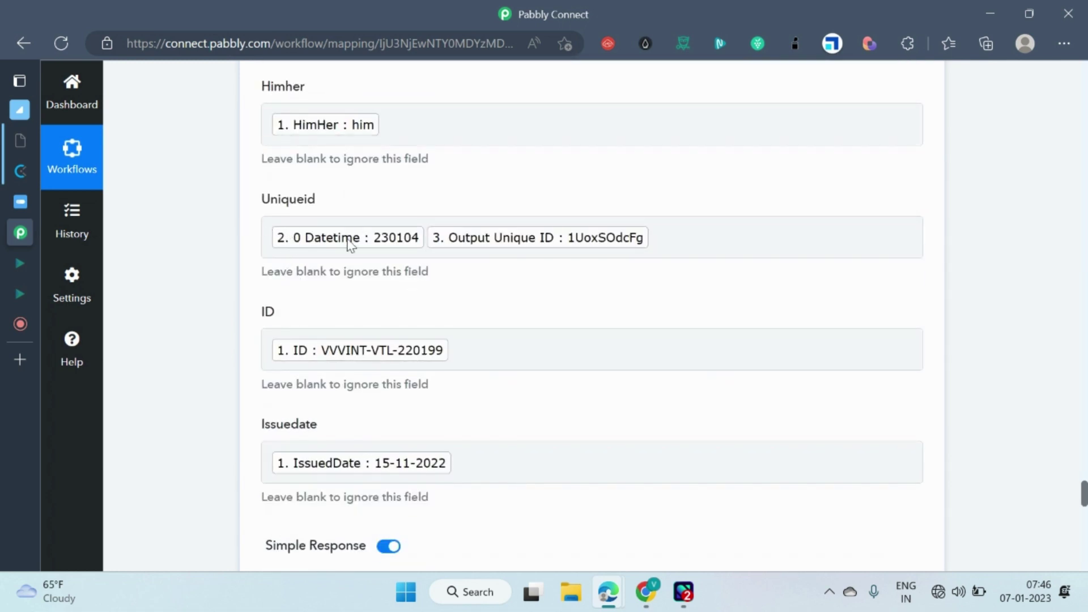
scroll(615, 232, down, 3)
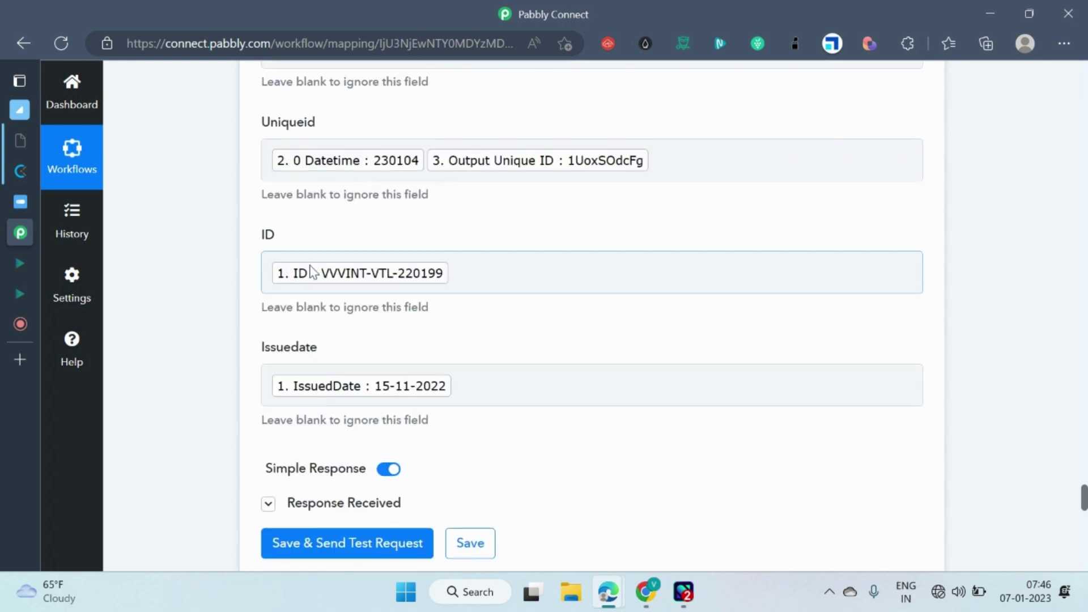
scroll(598, 258, down, 1)
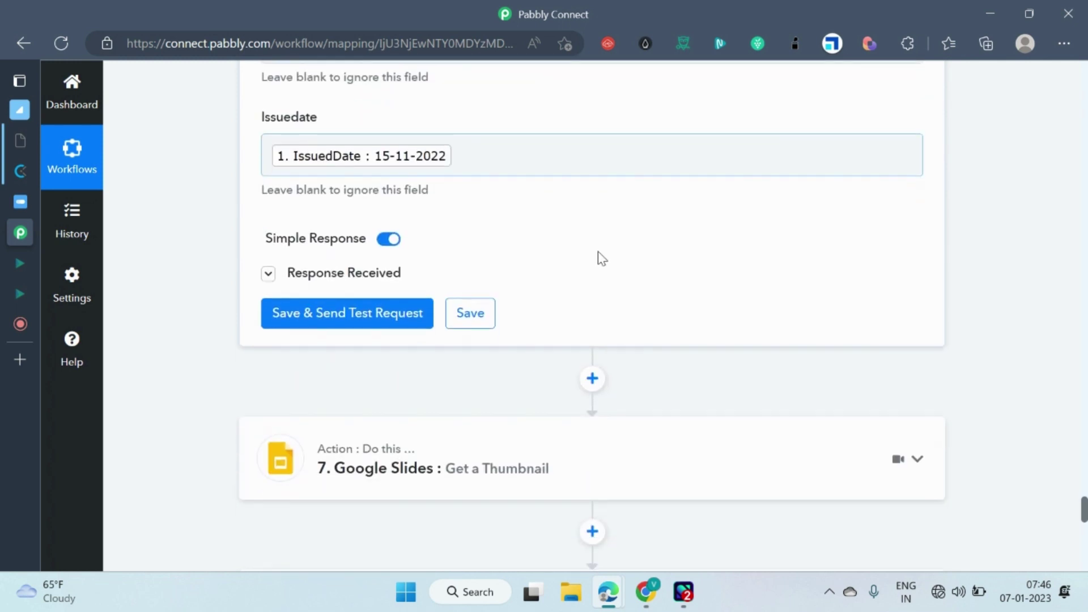
scroll(538, 408, down, 2)
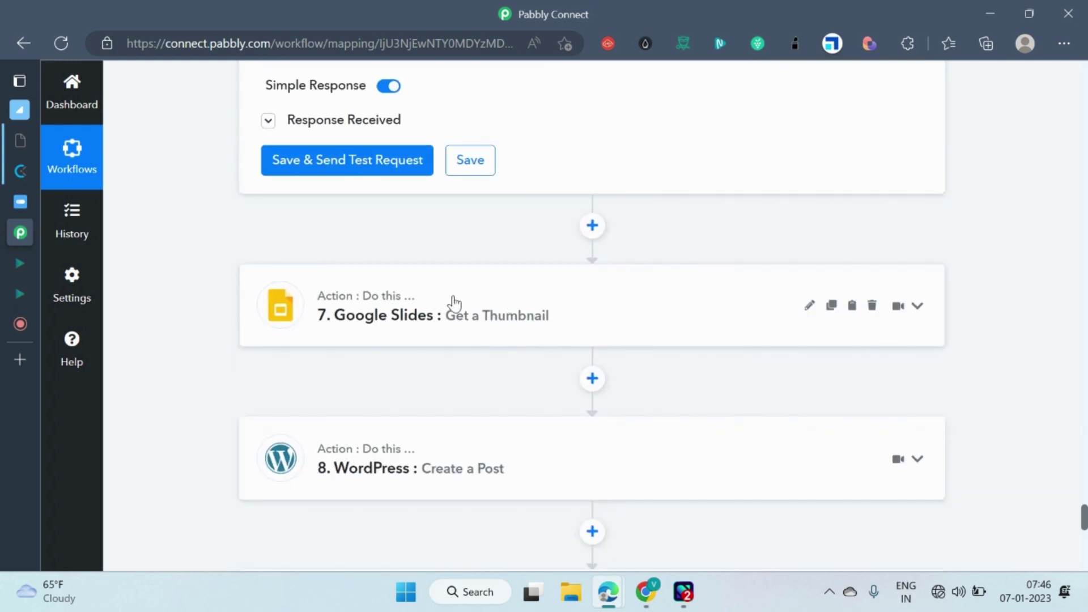
scroll(204, 244, up, 2)
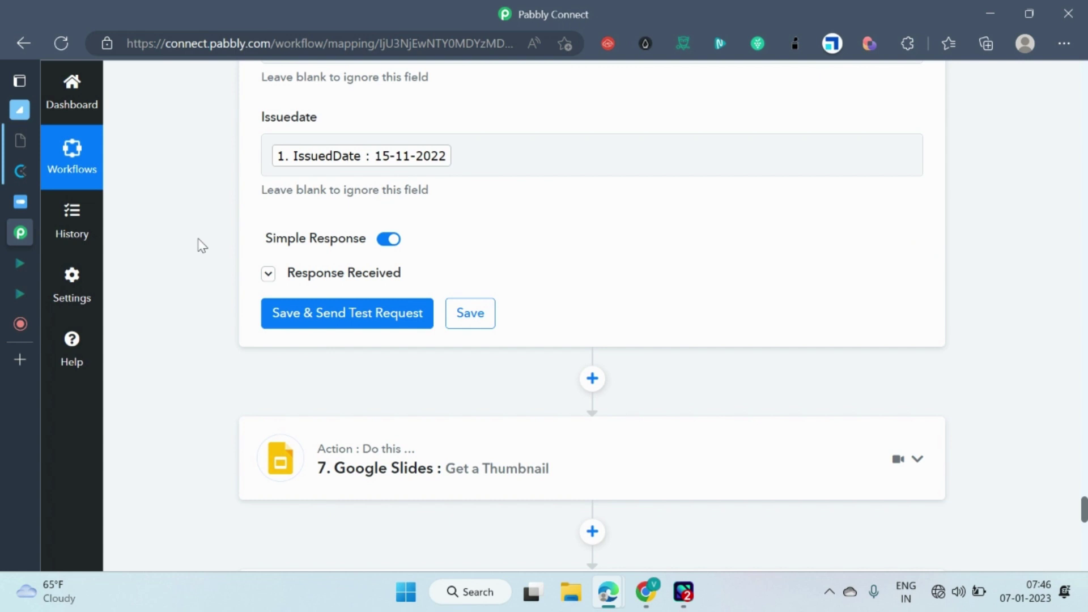
mouse_move(601, 594)
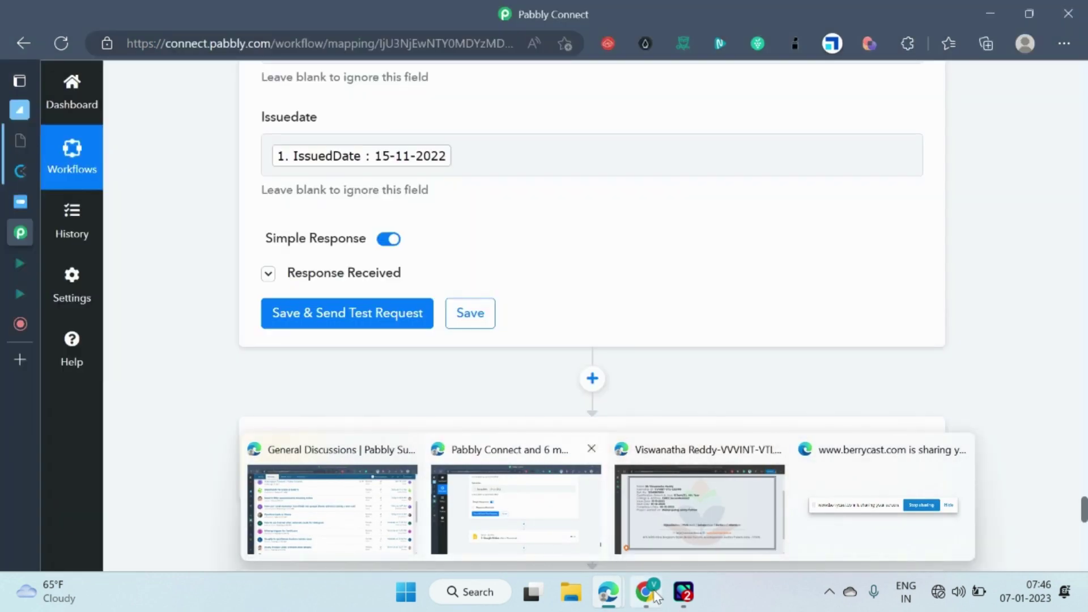
Show the Internship Template presentation and glance at its File menu without choosing anything.
click(651, 594)
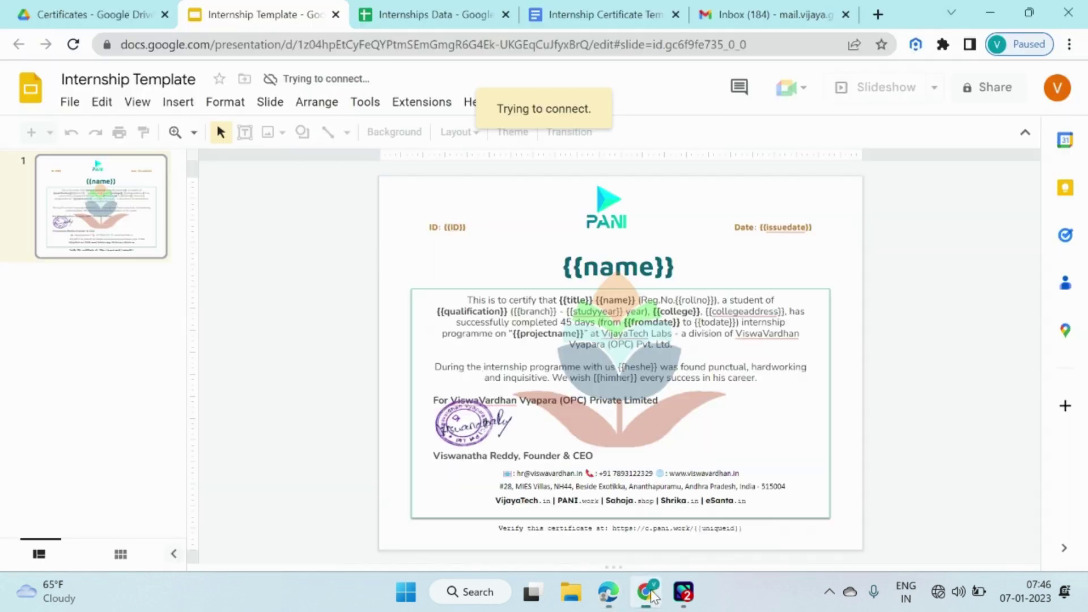
click(70, 103)
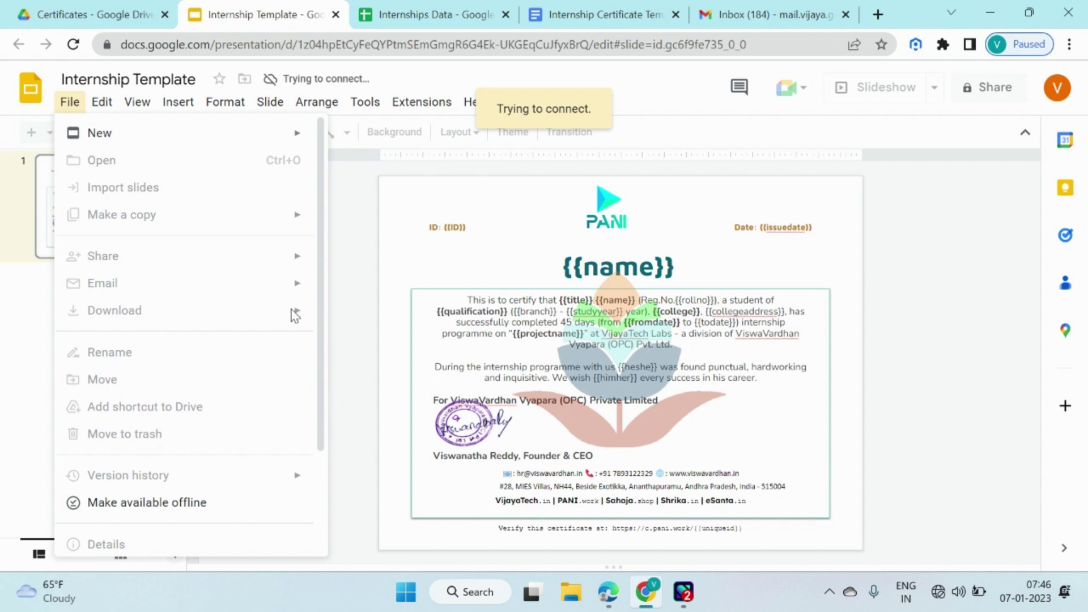
click(909, 232)
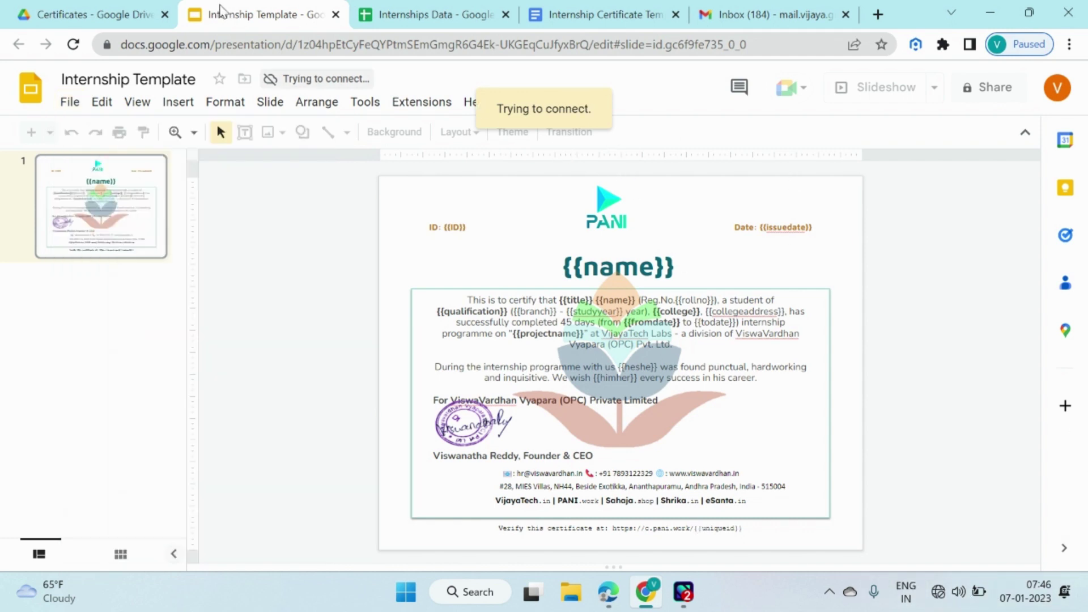
mouse_move(605, 605)
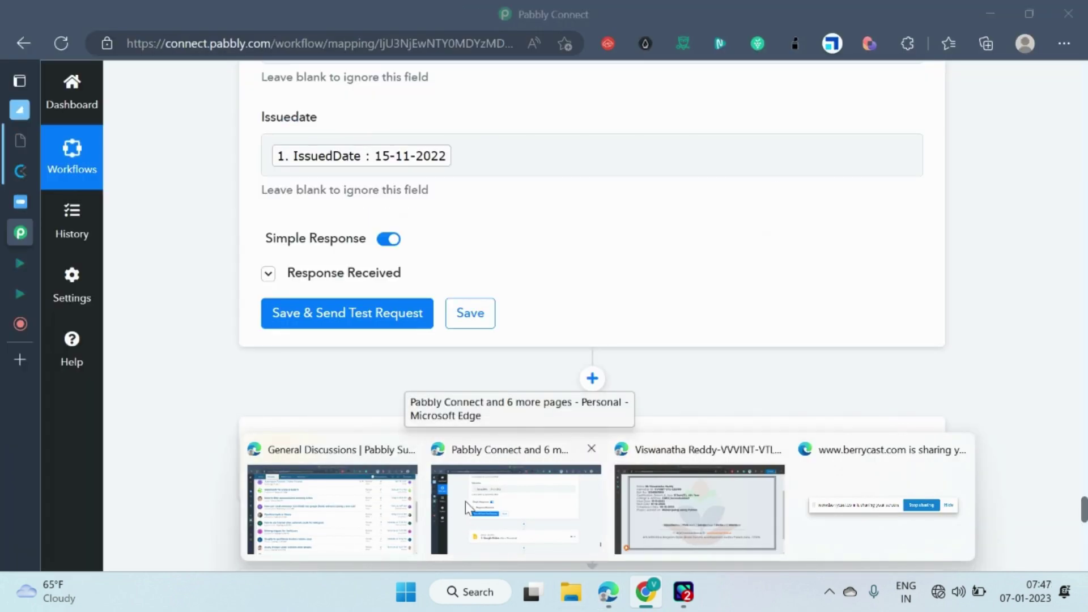
Open the Berrycast My Library page and pause the ongoing screen recording.
click(465, 501)
click(16, 325)
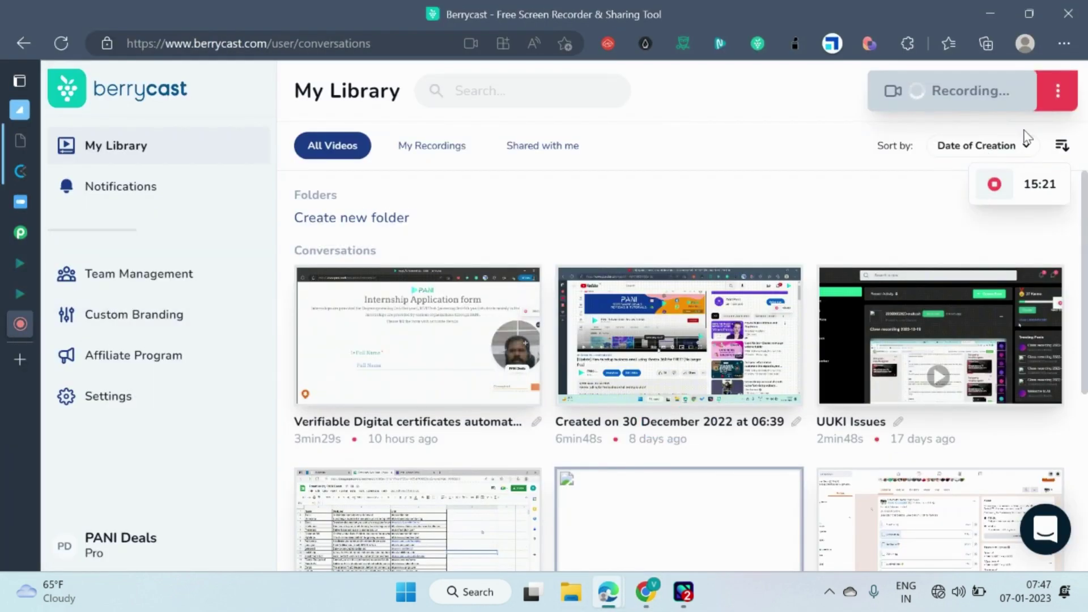
mouse_move(1002, 189)
click(951, 184)
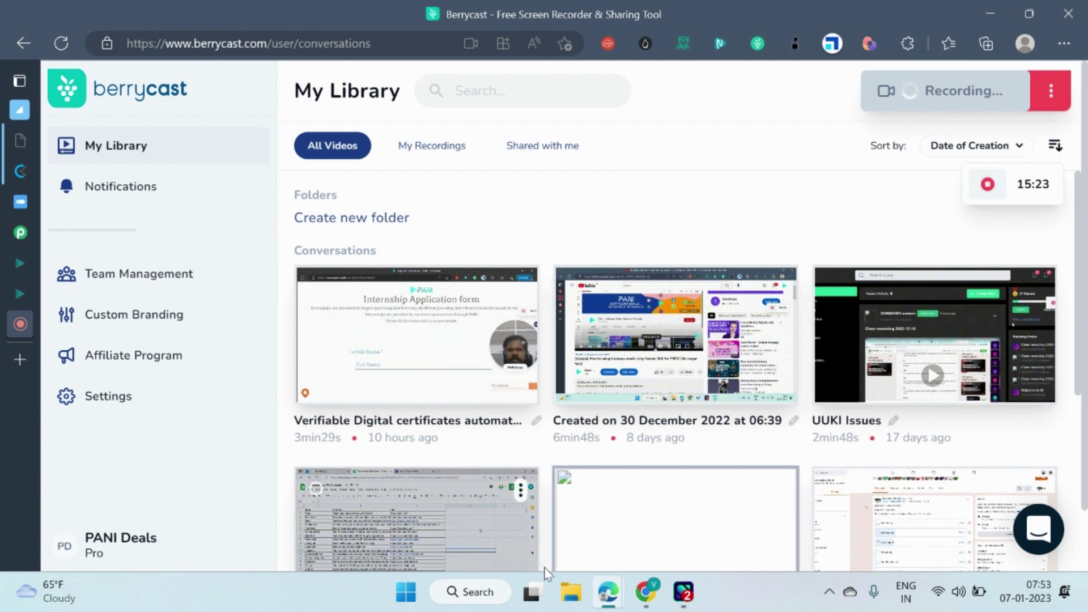
mouse_move(608, 592)
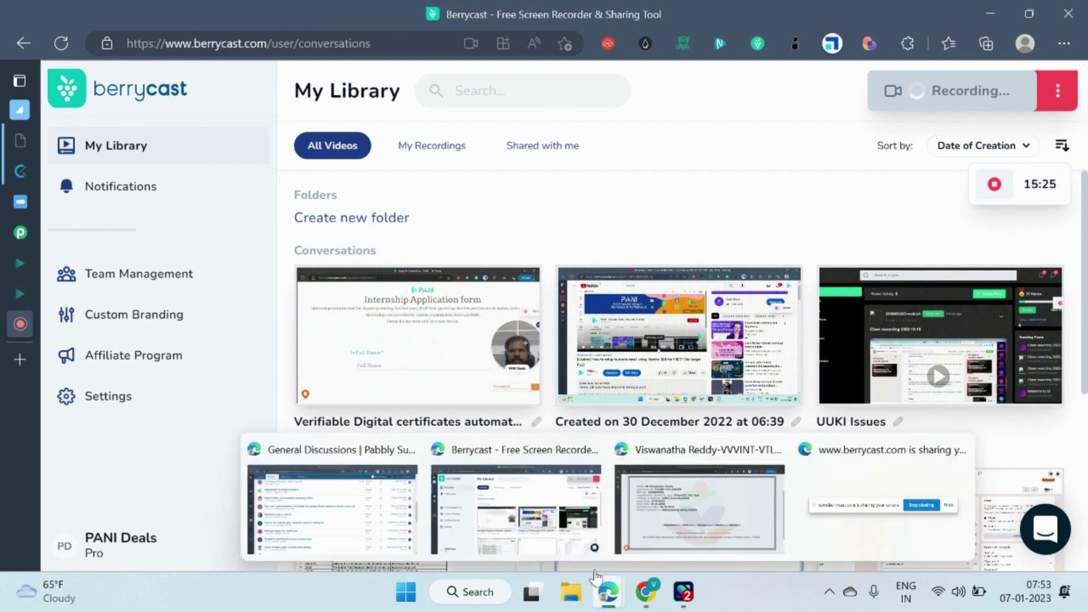
click(475, 503)
View the WordPress Certificates post list, then return to the Pabbly Connect workflow tab.
click(19, 262)
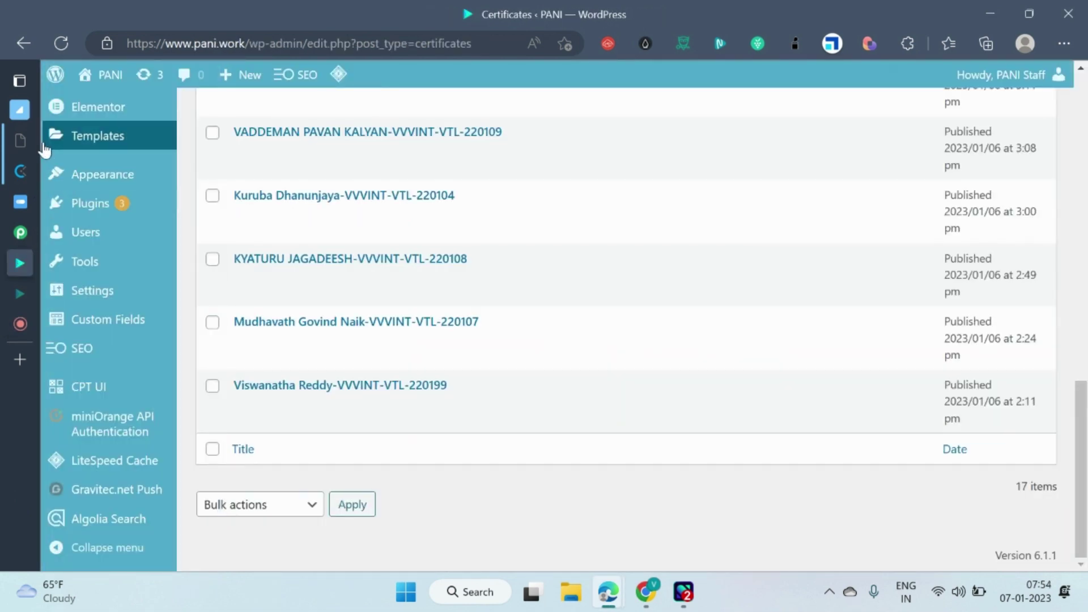
mouse_move(32, 218)
click(63, 238)
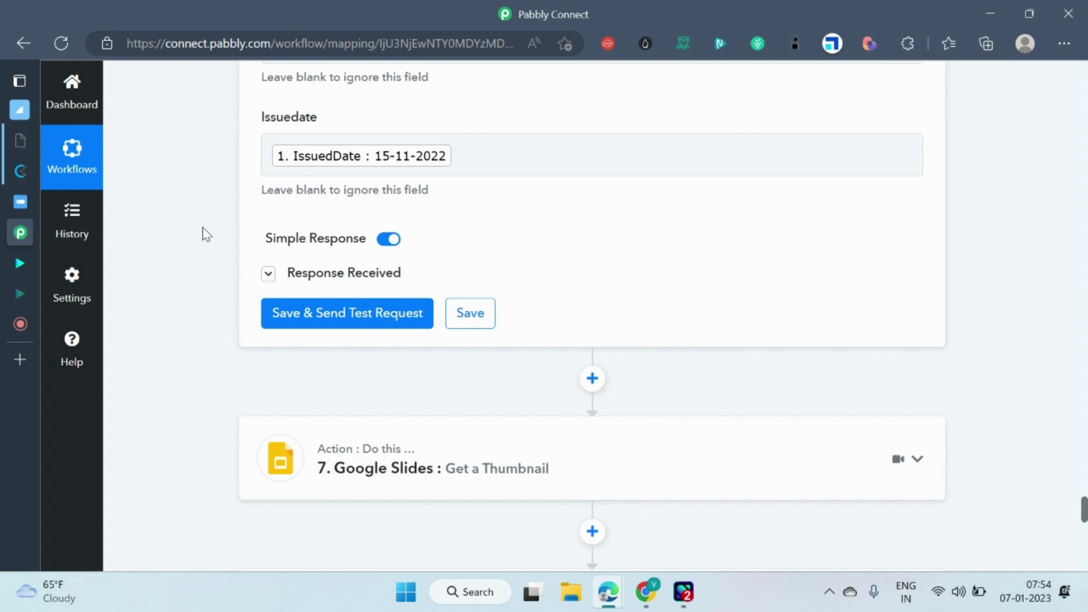
Bring the Internship Template slide with its {{name}}, {{ID}} and {{issuedate}} placeholders to the front.
mouse_move(608, 592)
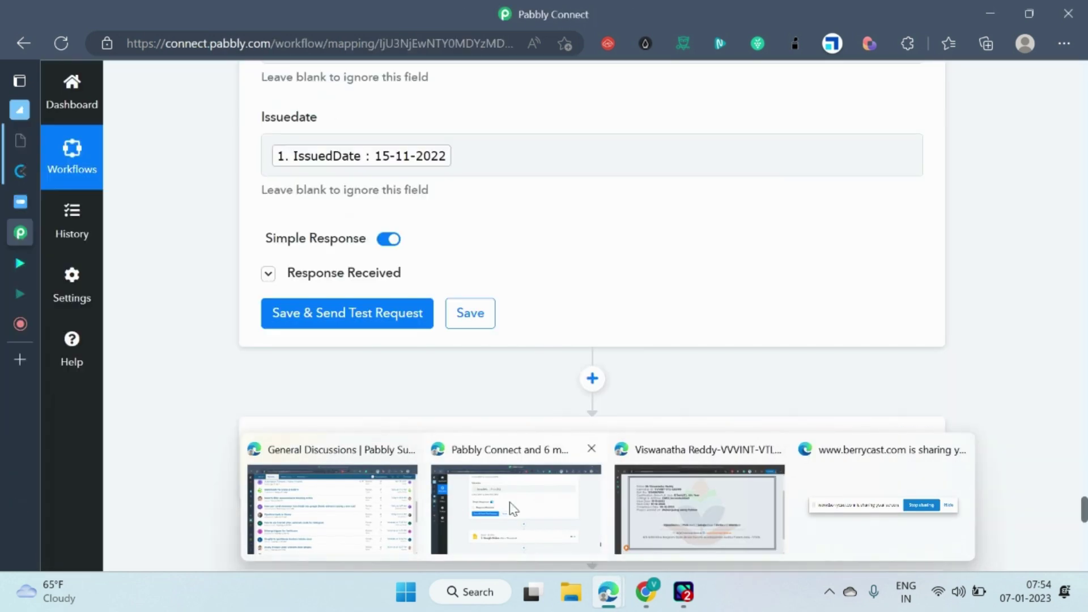
click(644, 592)
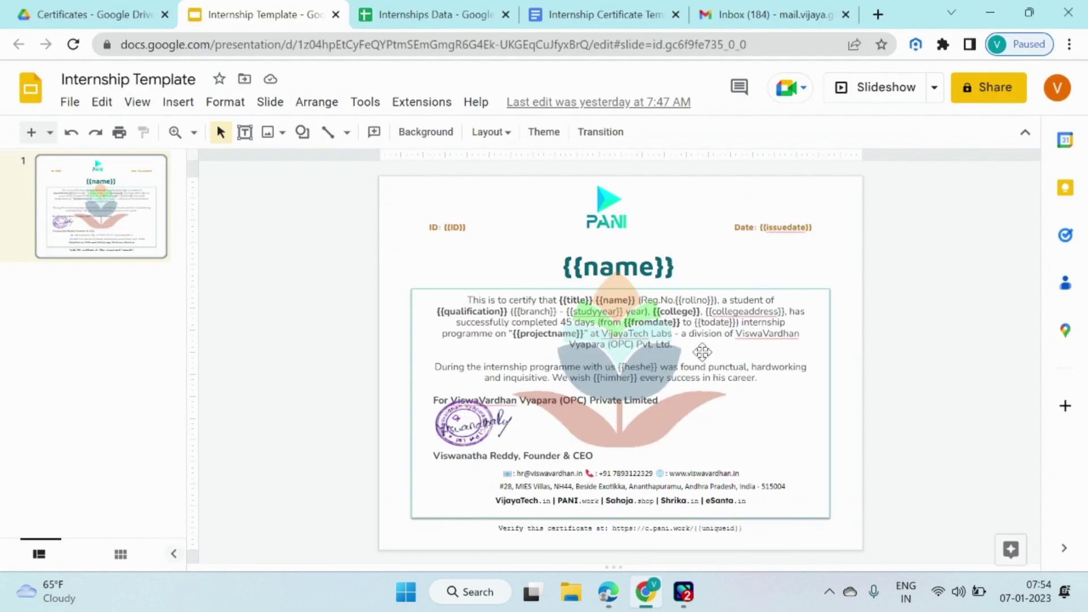
click(617, 14)
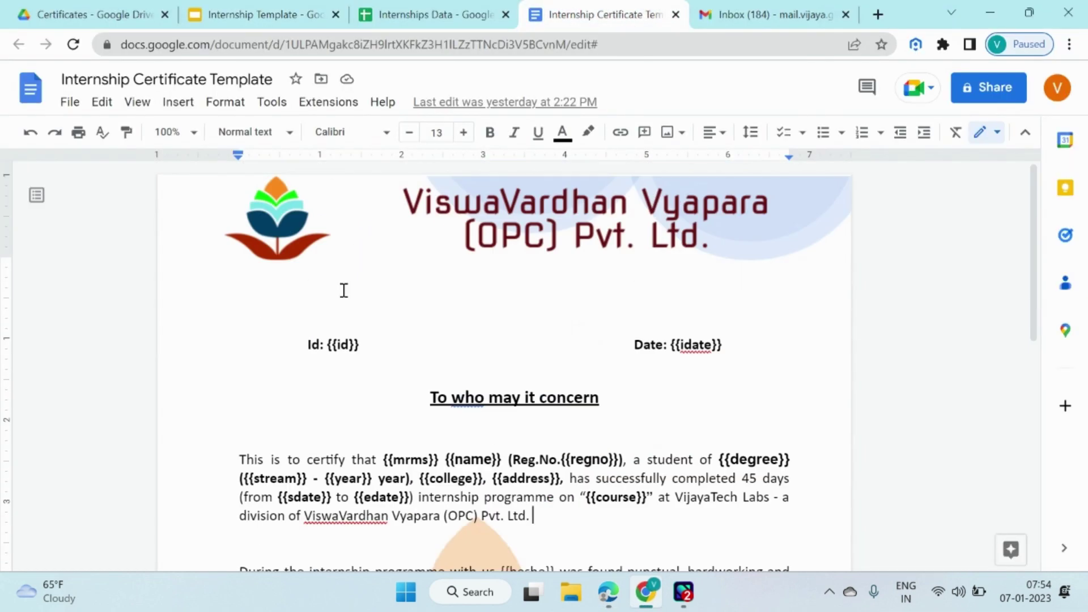
scroll(499, 317, down, 5)
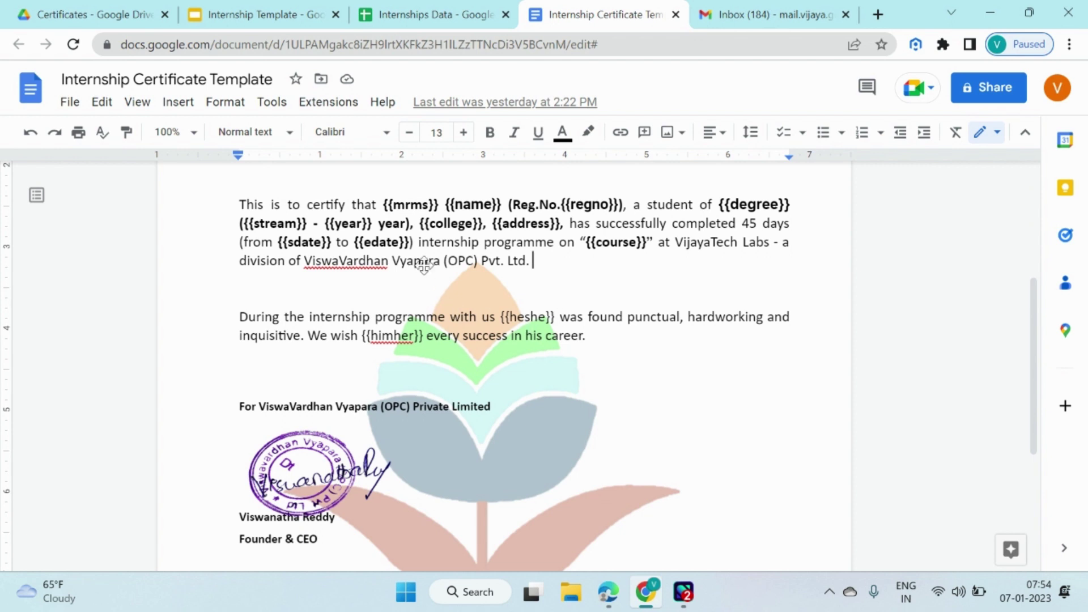
click(69, 102)
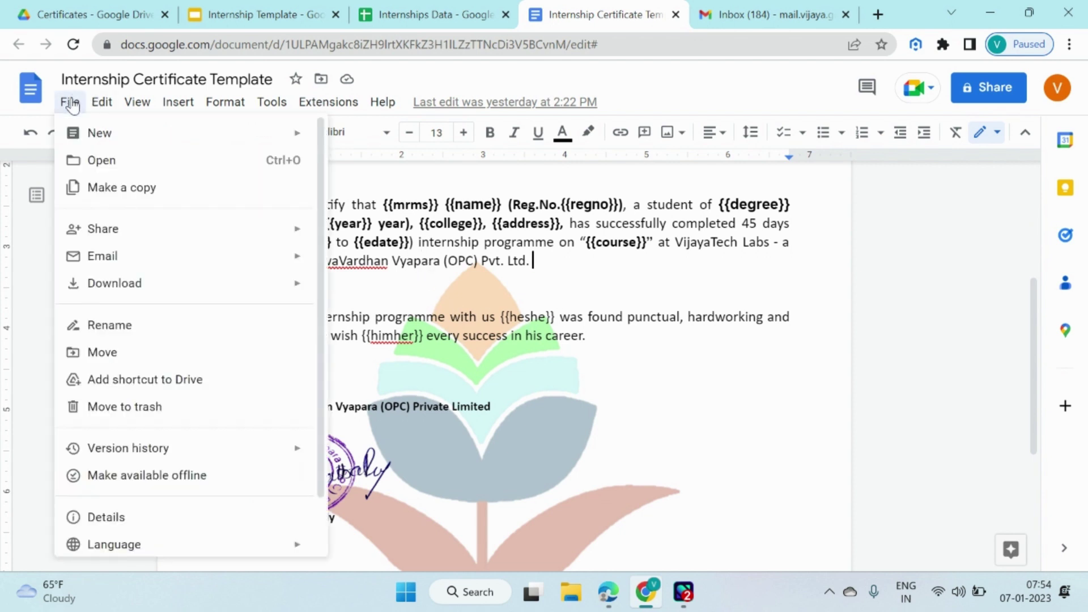
mouse_move(285, 290)
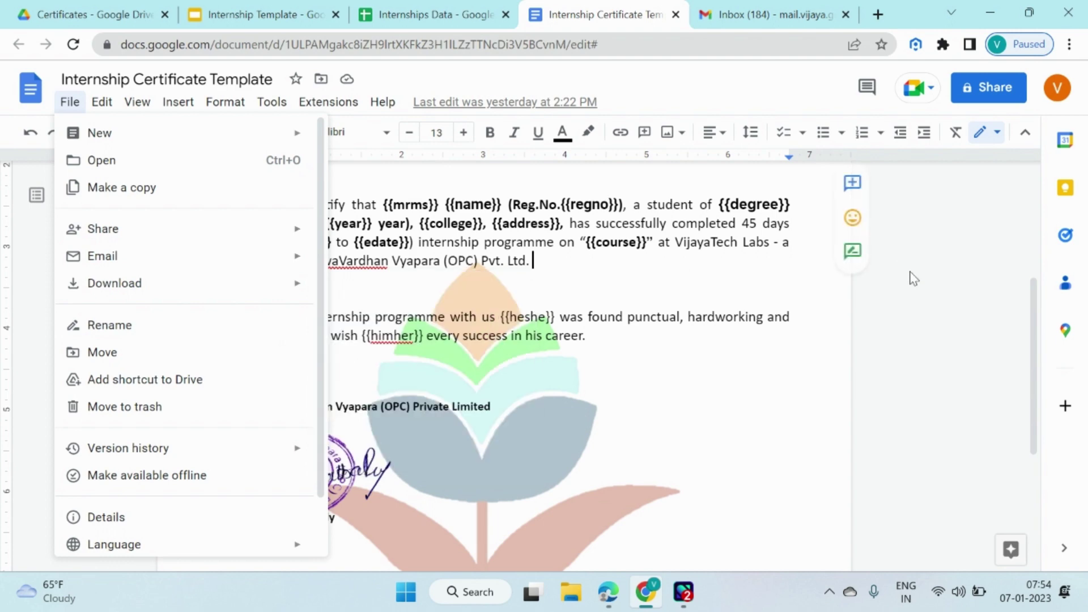
click(923, 279)
click(247, 6)
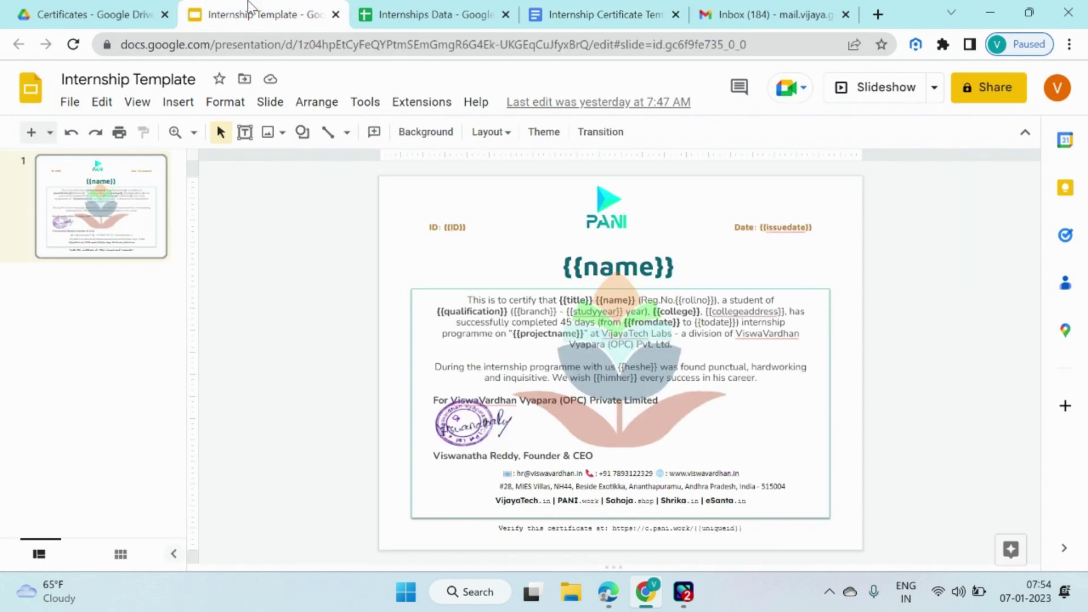
click(70, 102)
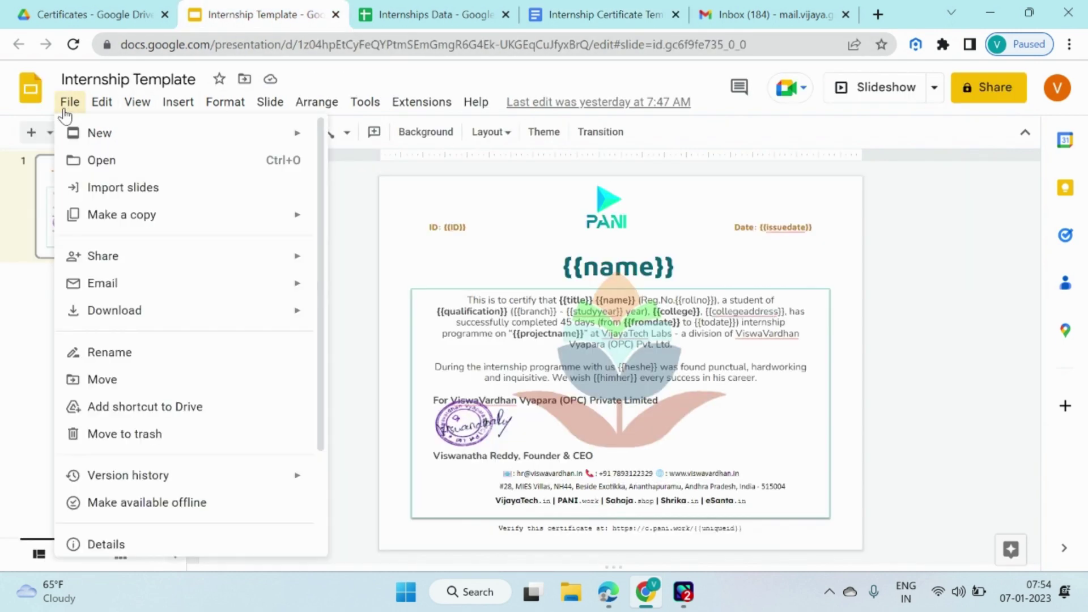
mouse_move(192, 324)
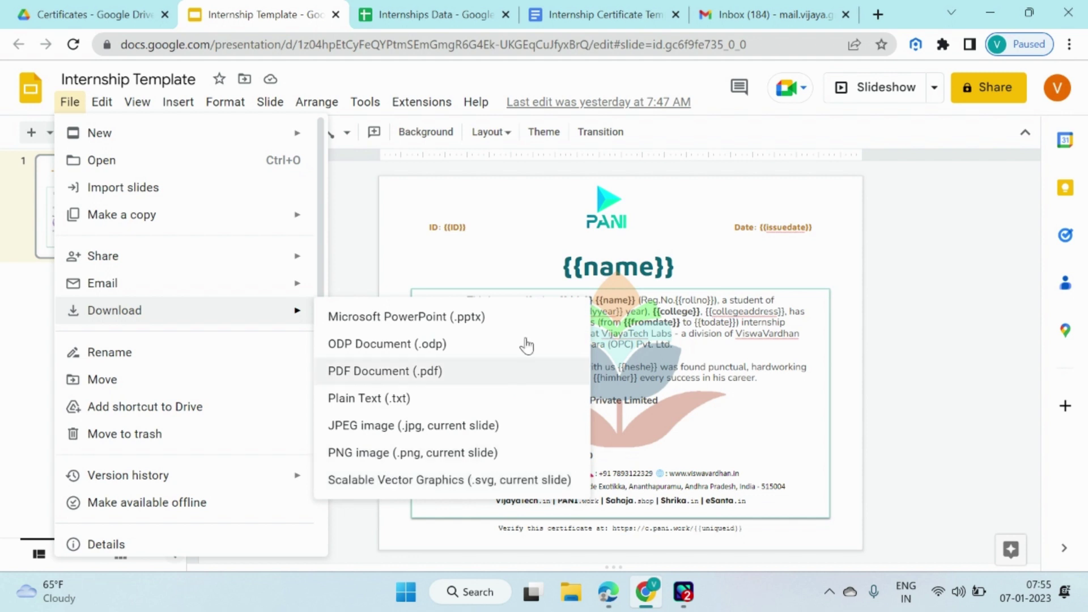
click(943, 267)
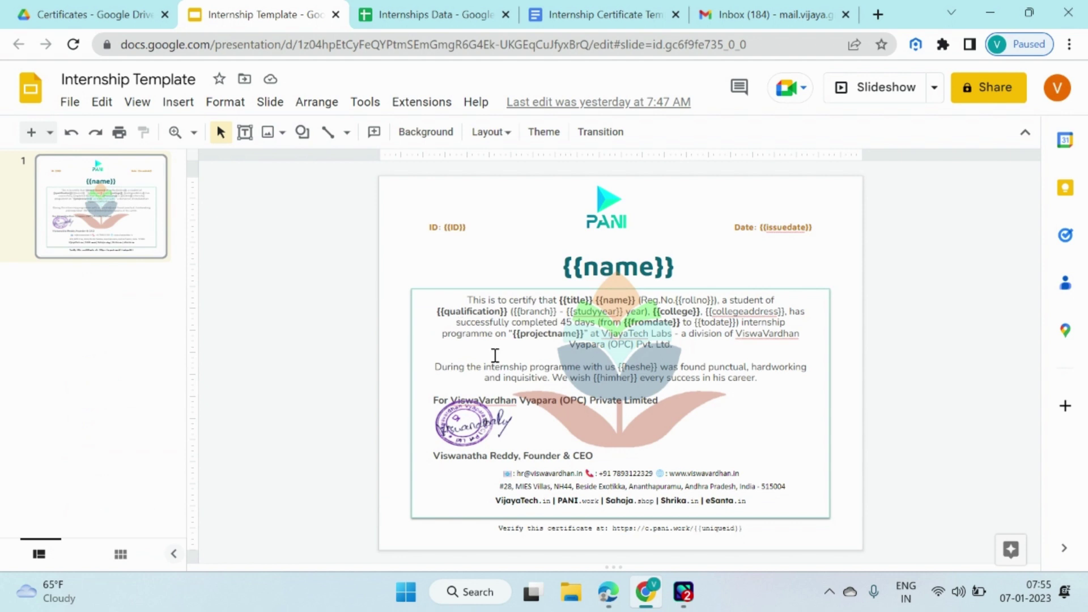
mouse_move(607, 591)
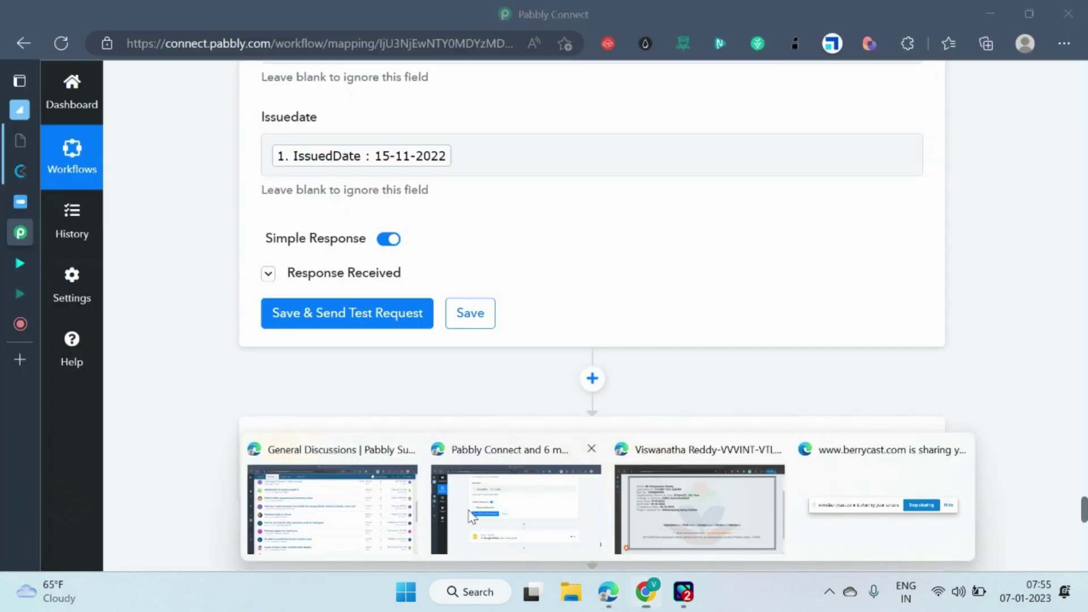
click(474, 513)
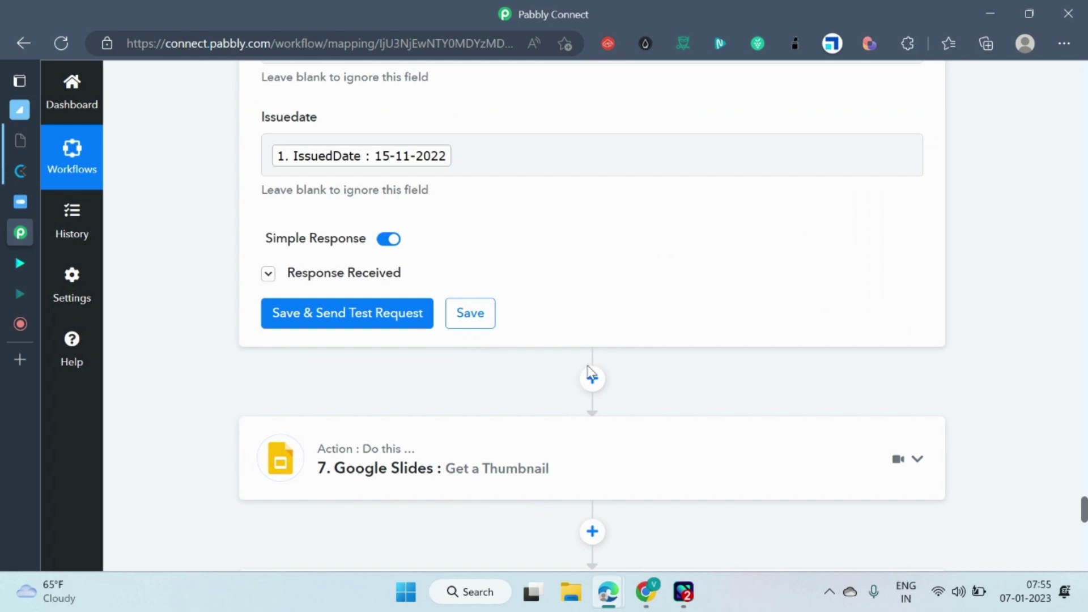
scroll(592, 374, up, 20)
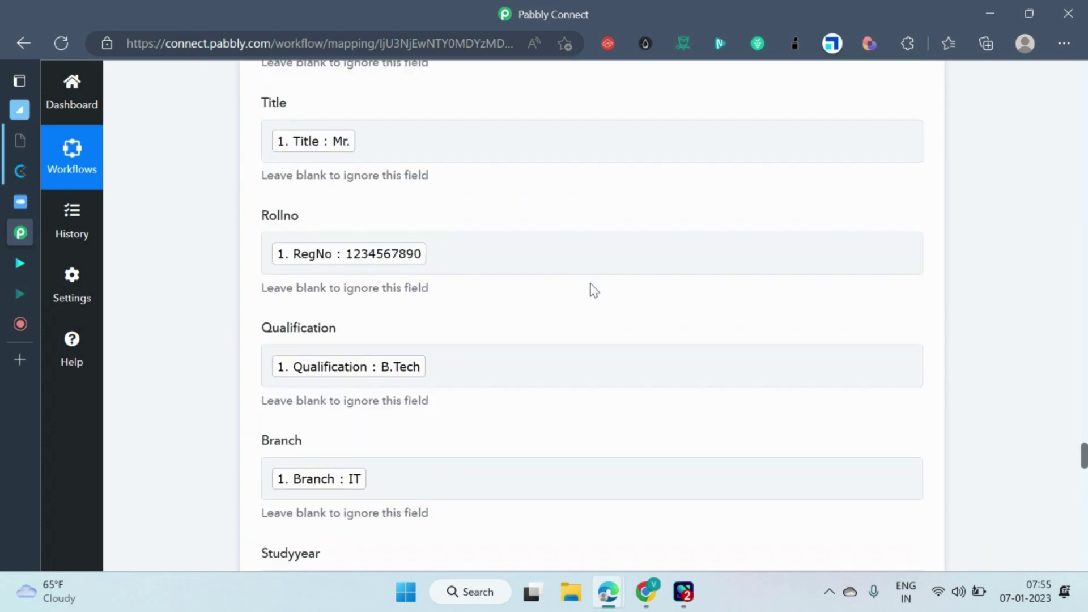
scroll(592, 289, up, 18)
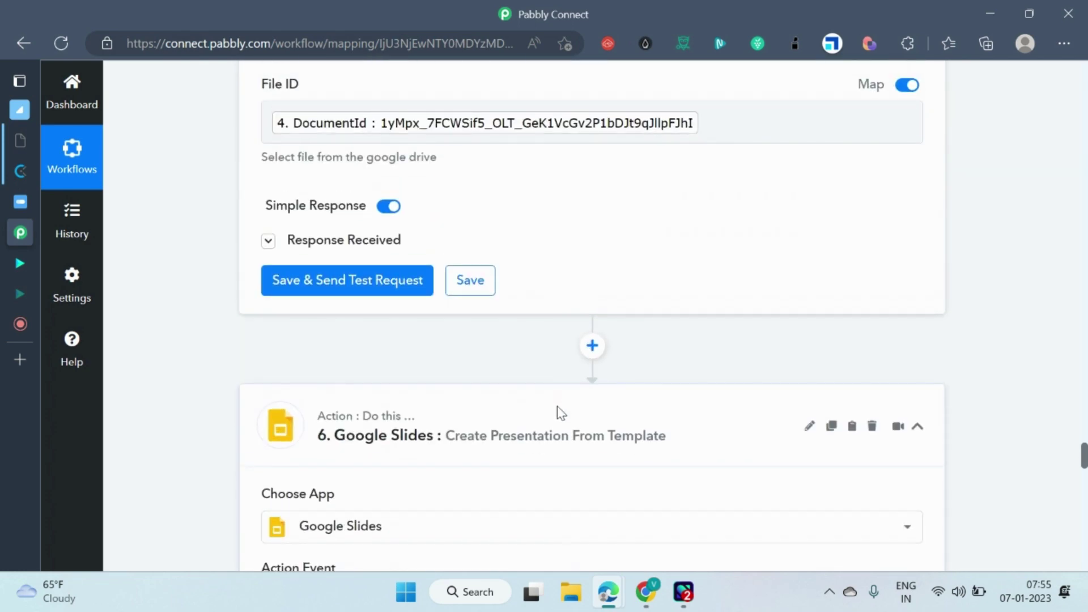
scroll(561, 412, down, 20)
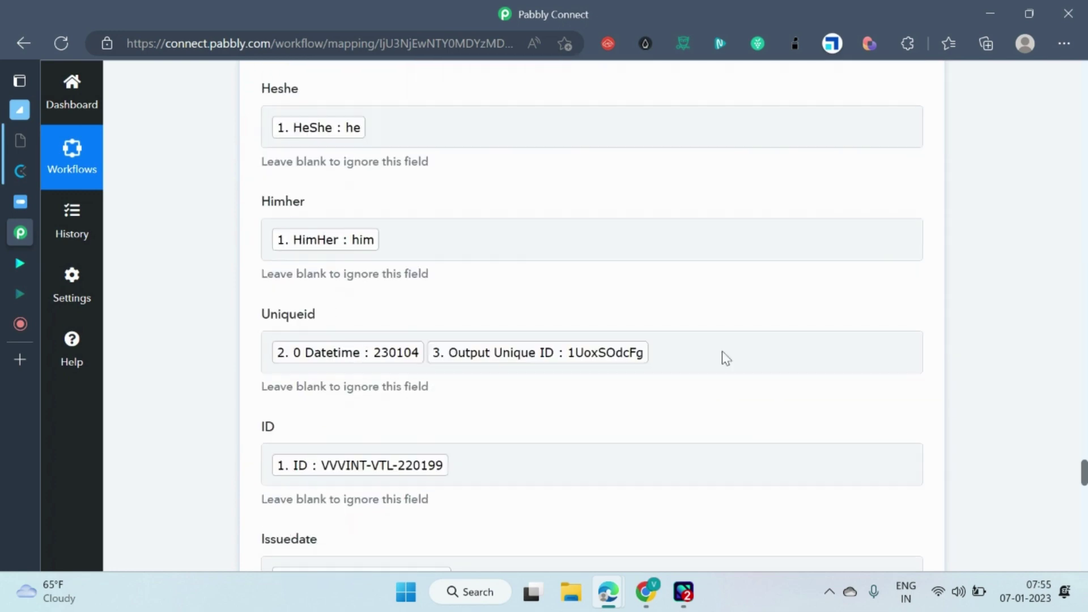
scroll(719, 360, down, 15)
scroll(673, 333, up, 9)
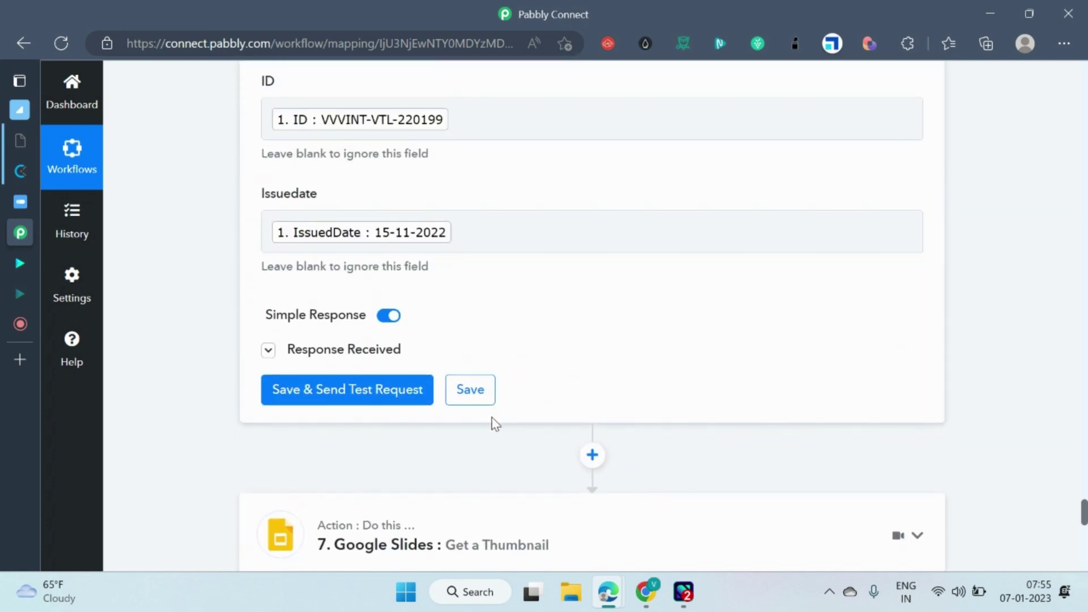
scroll(492, 424, down, 4)
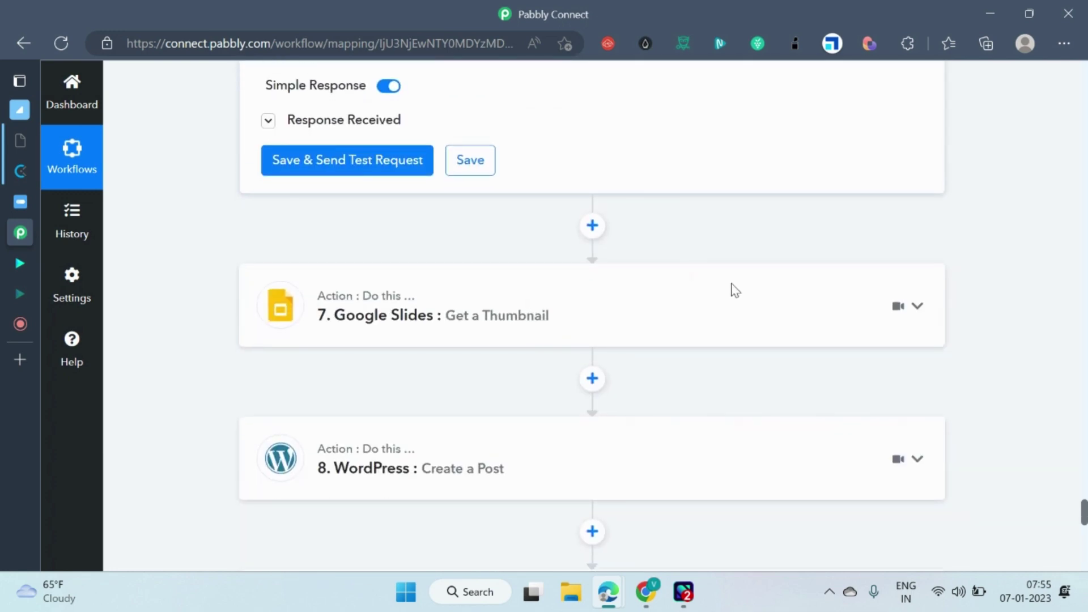
mouse_move(704, 309)
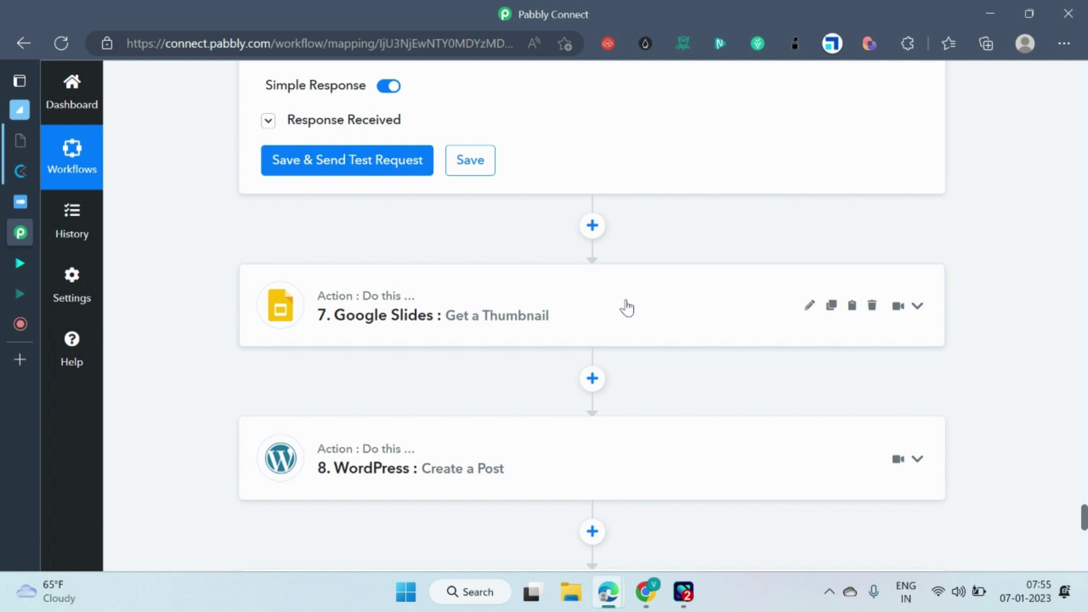
scroll(535, 348, down, 1)
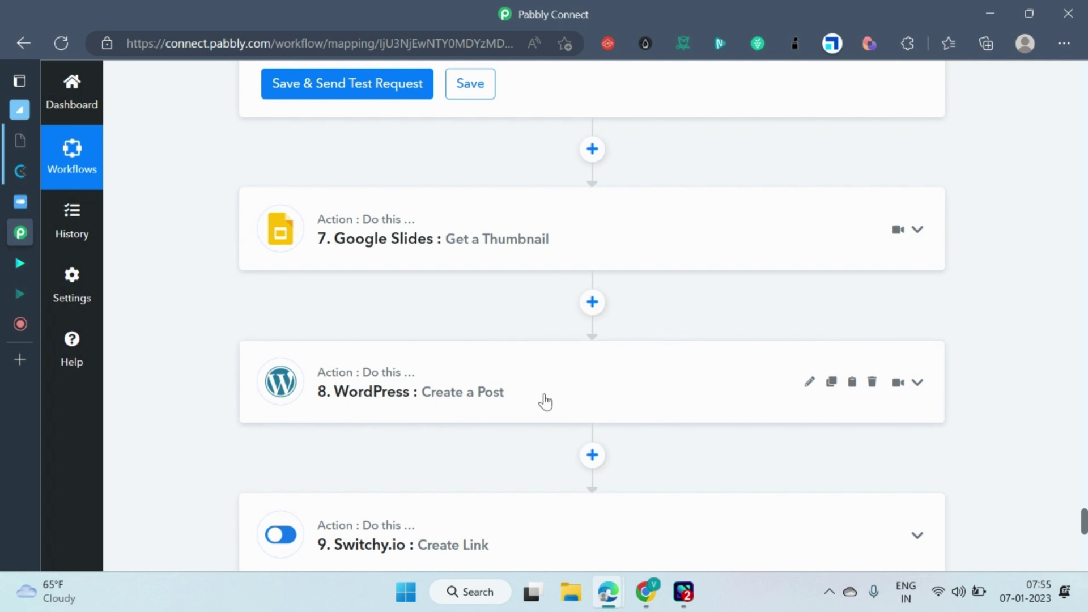
Expand step 8, WordPress Create a Post, and check its Certificates post type and title.
click(586, 398)
scroll(636, 345, down, 5)
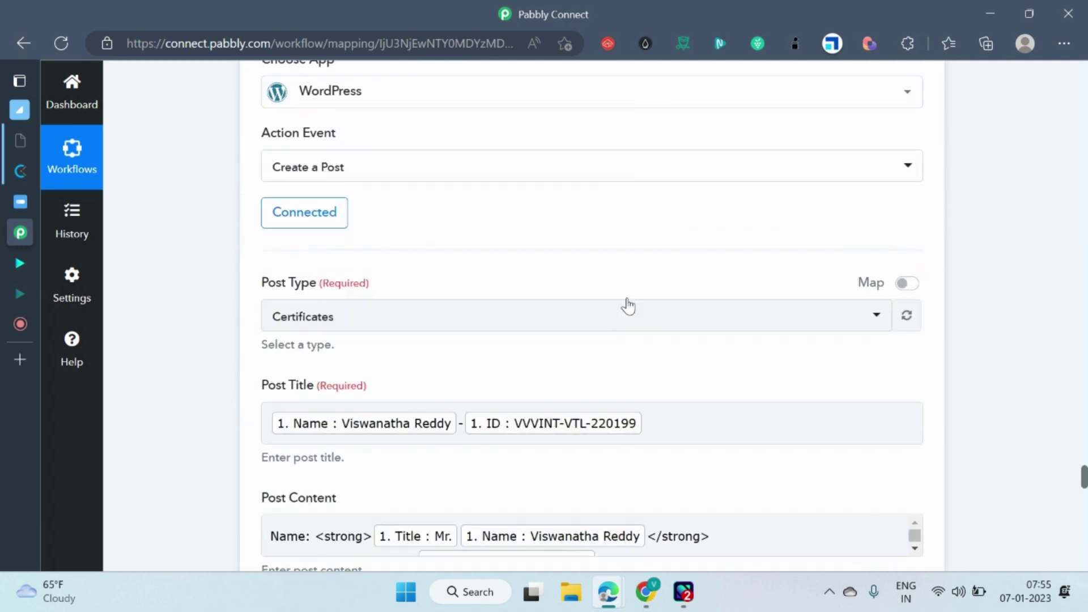
scroll(656, 299, up, 1)
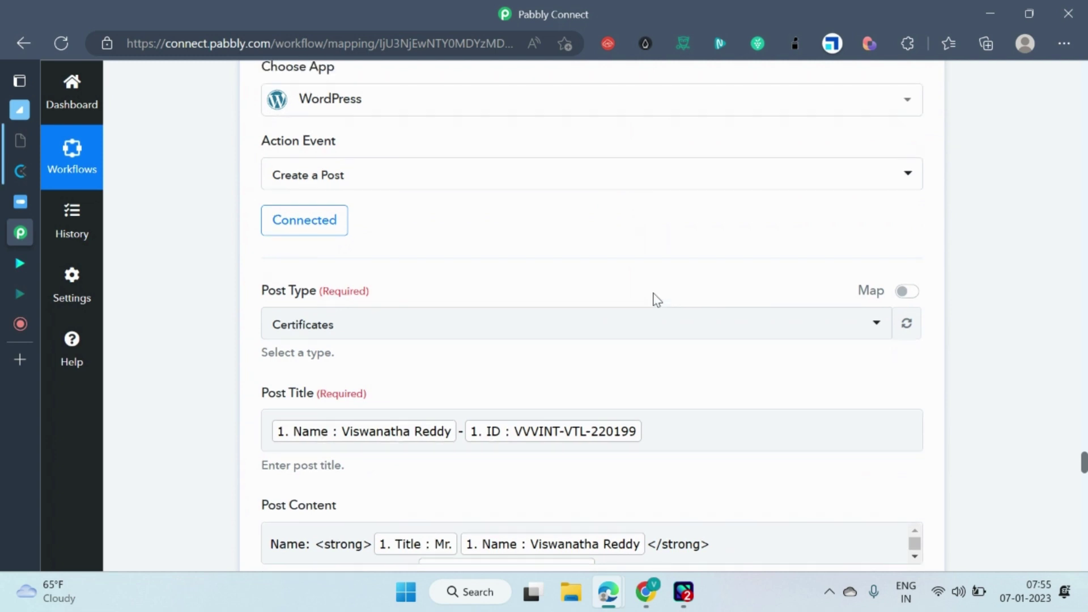
scroll(652, 298, down, 1)
scroll(651, 299, up, 2)
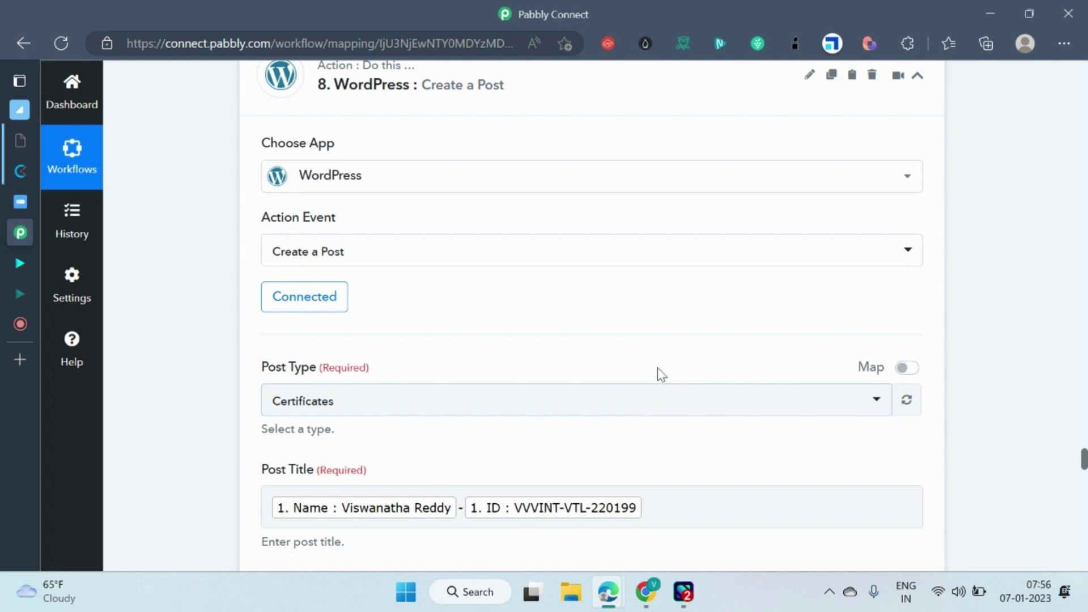
scroll(657, 374, down, 2)
scroll(689, 386, down, 1)
Review the WordPress step's Post Content, Slug and Excerpt mappings.
click(785, 384)
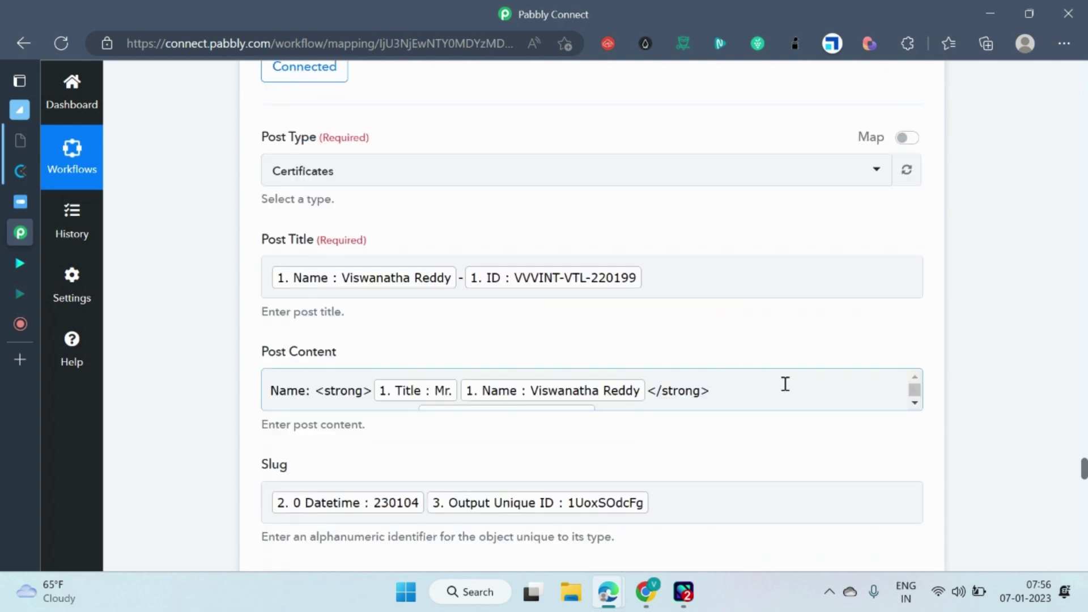
scroll(867, 411, down, 1)
scroll(959, 372, down, 3)
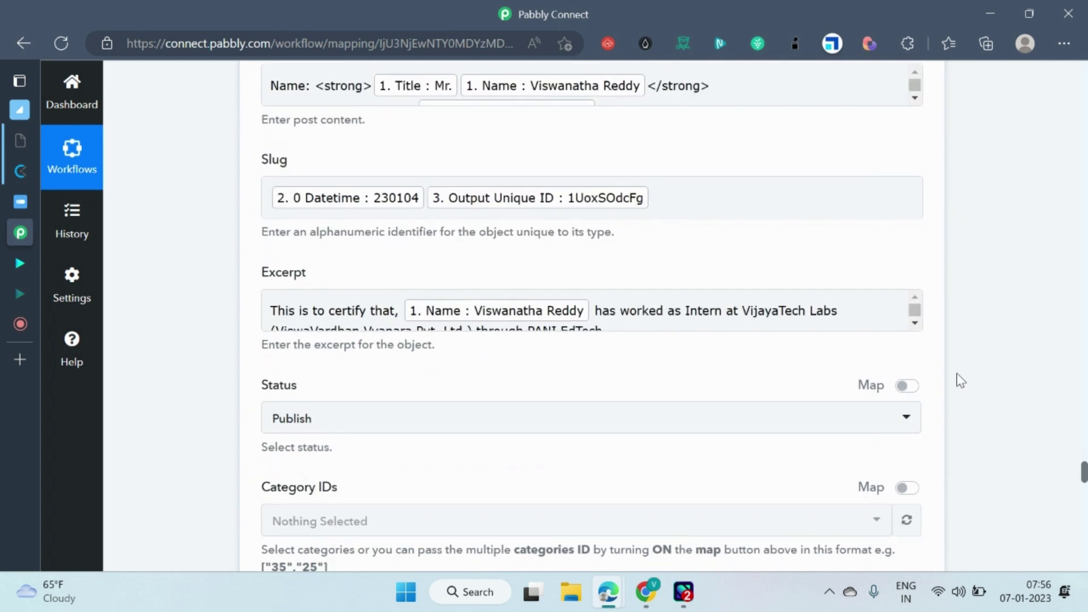
scroll(866, 301, up, 3)
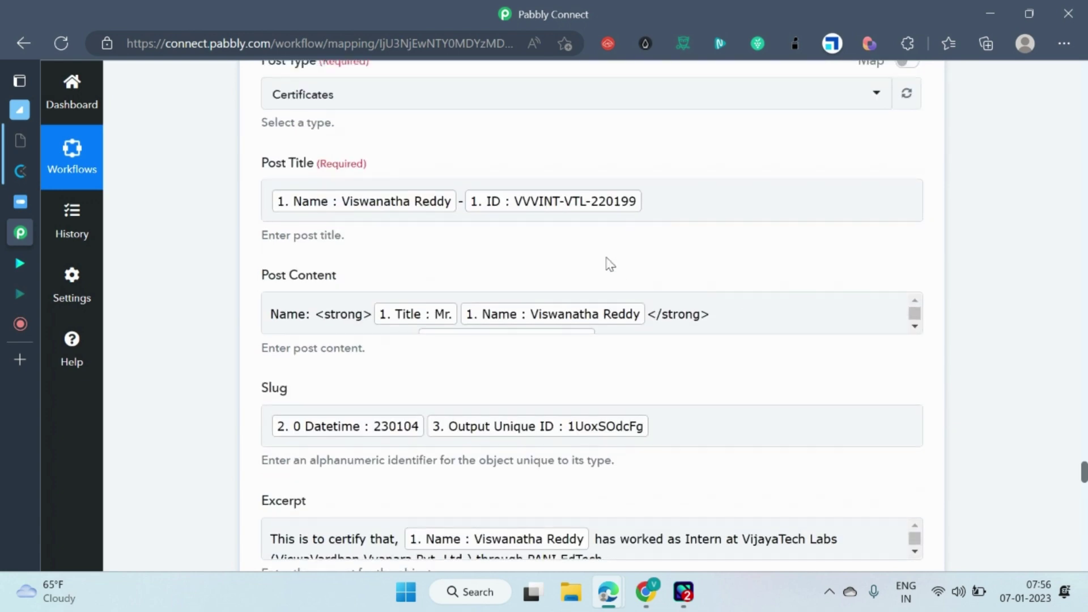
scroll(748, 303, down, 1)
scroll(559, 219, up, 6)
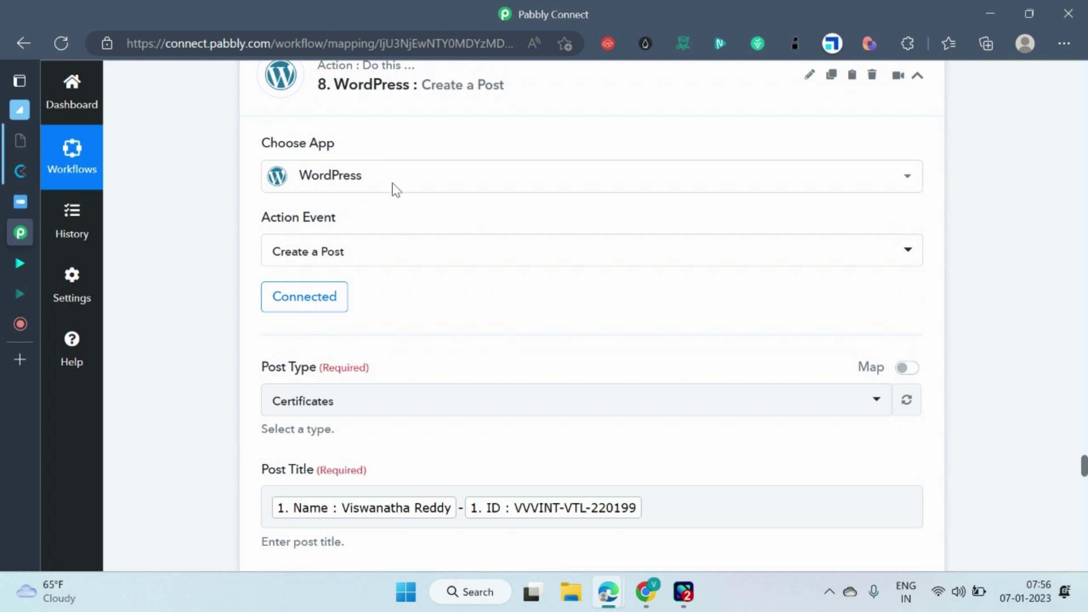
scroll(490, 179, up, 1)
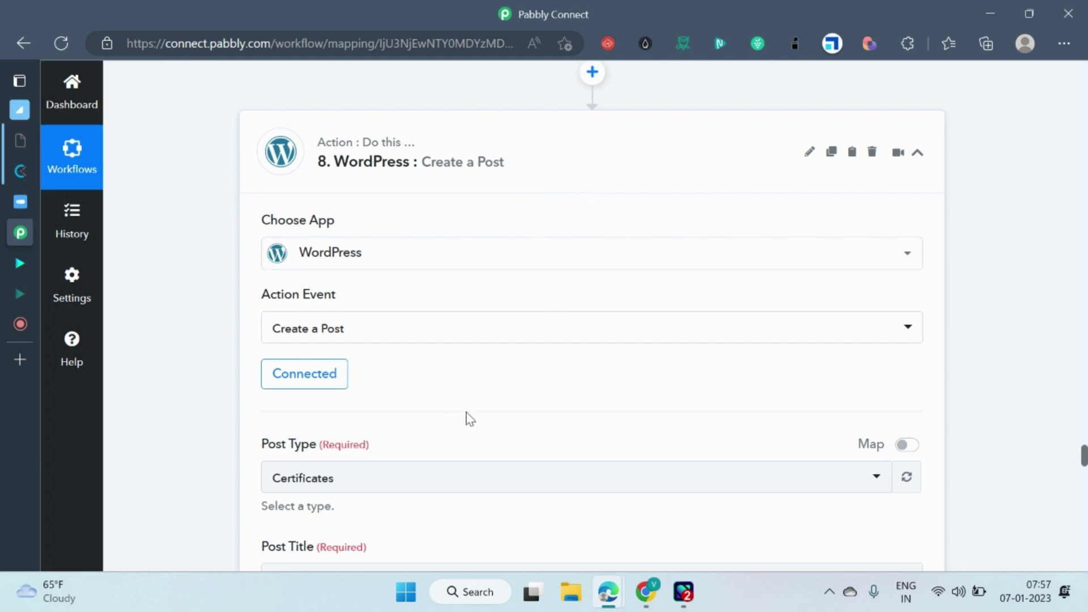
scroll(465, 418, down, 3)
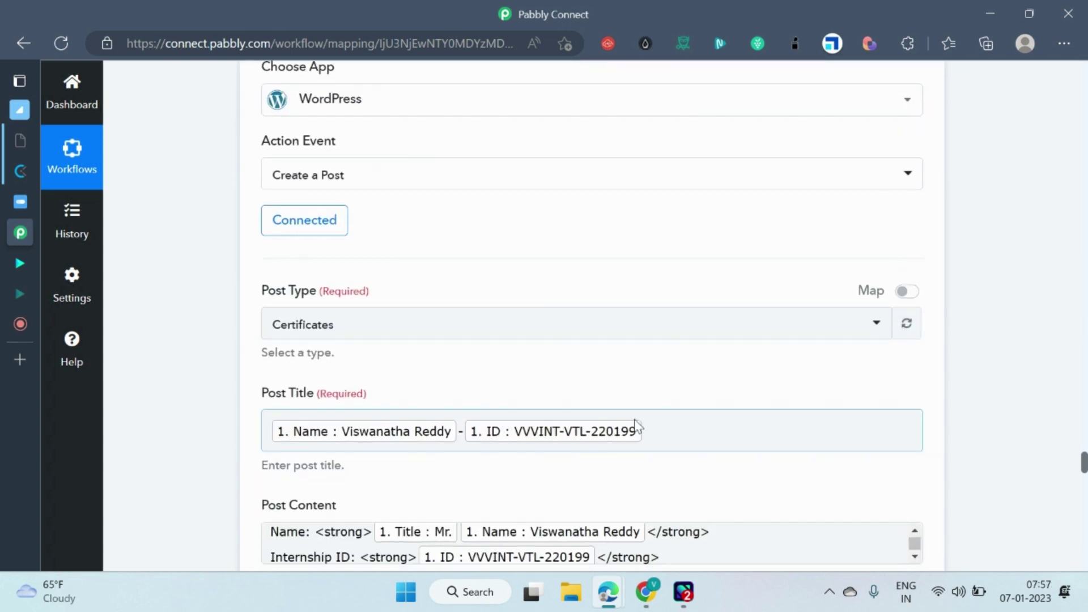
scroll(624, 391, up, 3)
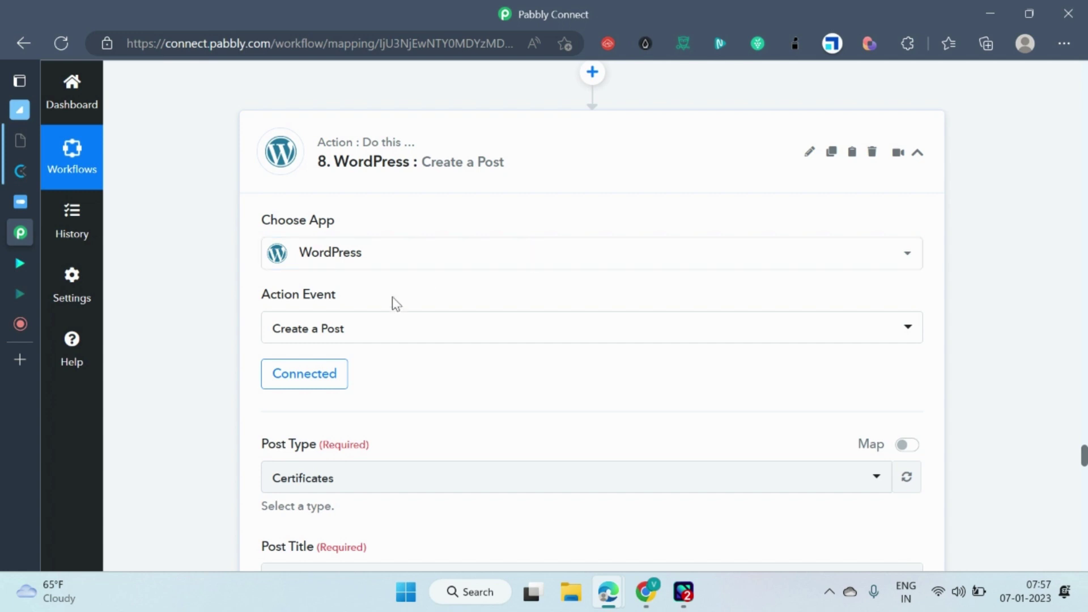
mouse_move(35, 270)
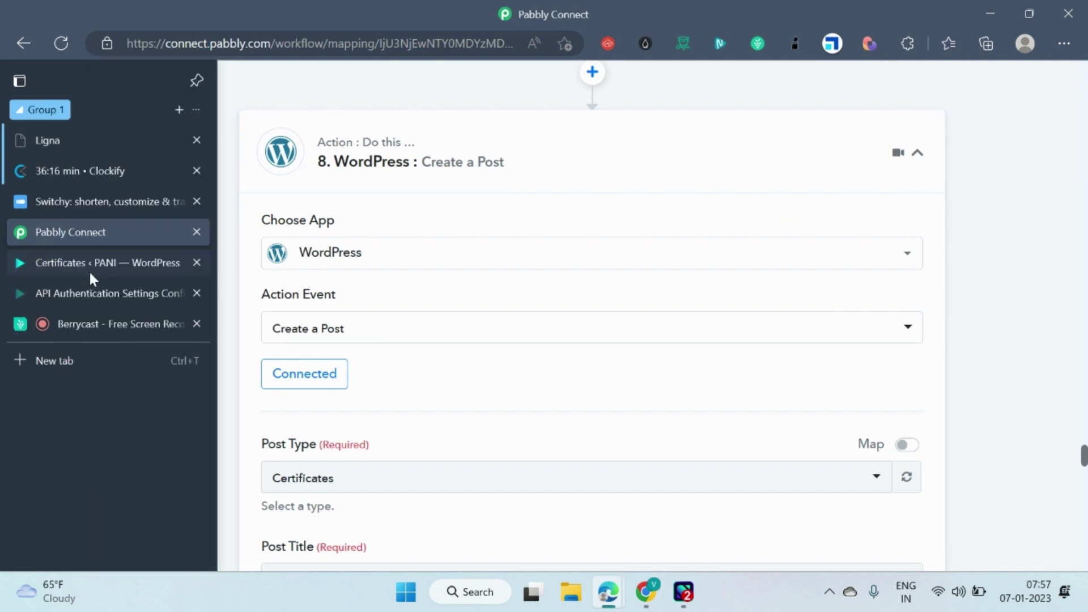
Switch to the WordPress API Authentication Settings and open the Basic Authentication method.
click(103, 294)
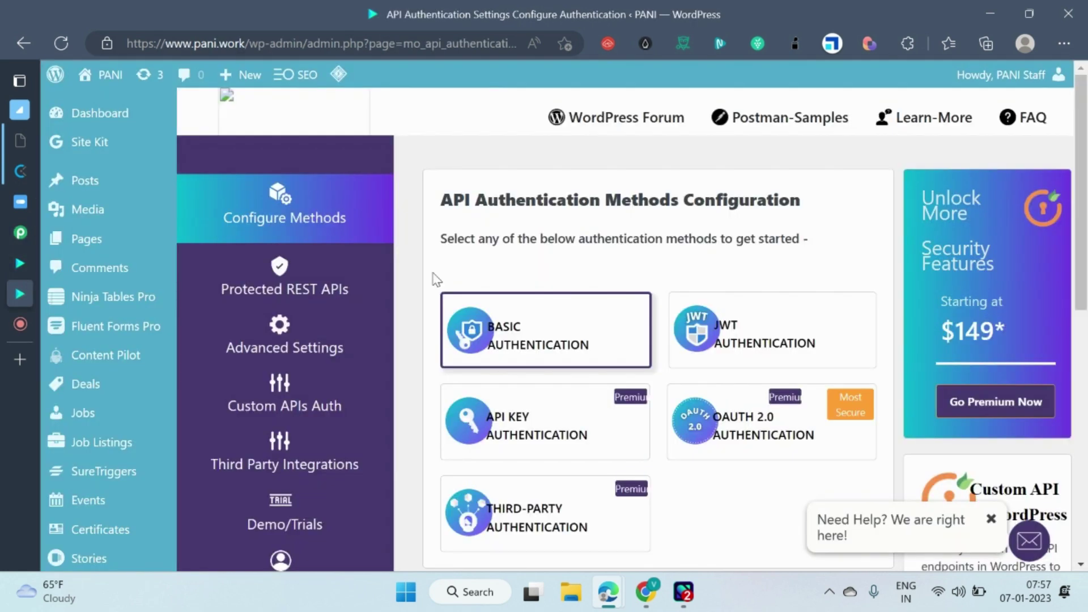
scroll(287, 413, down, 10)
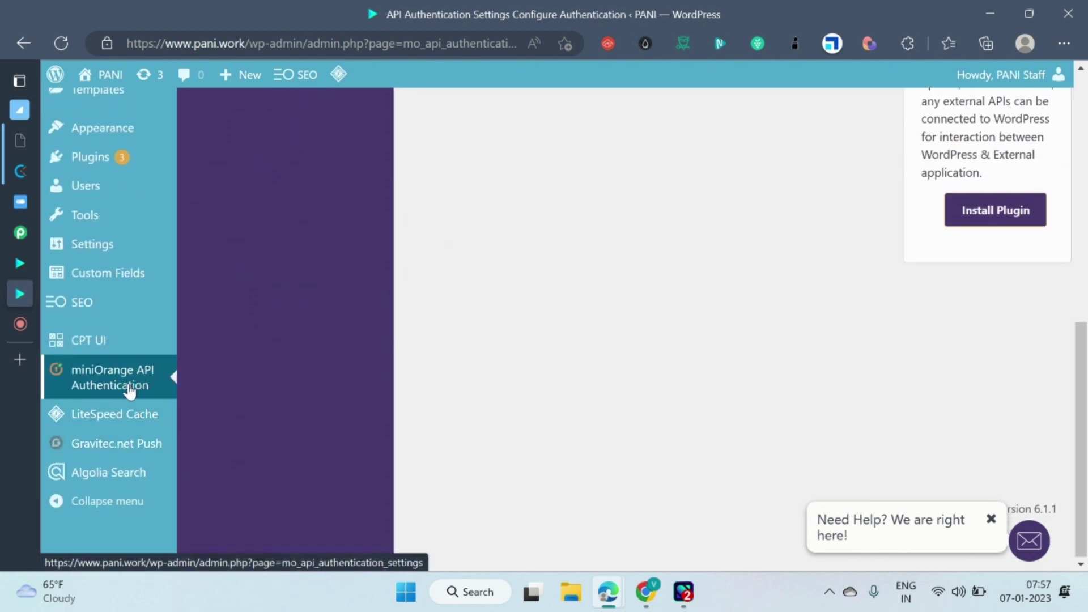
scroll(339, 377, up, 10)
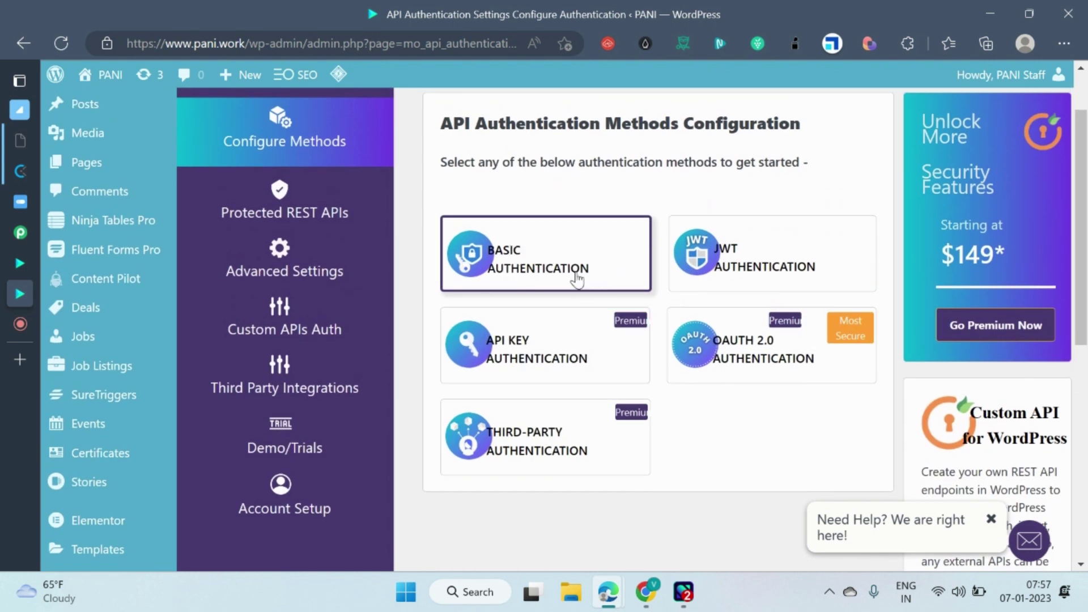
scroll(294, 397, down, 4)
scroll(558, 317, up, 5)
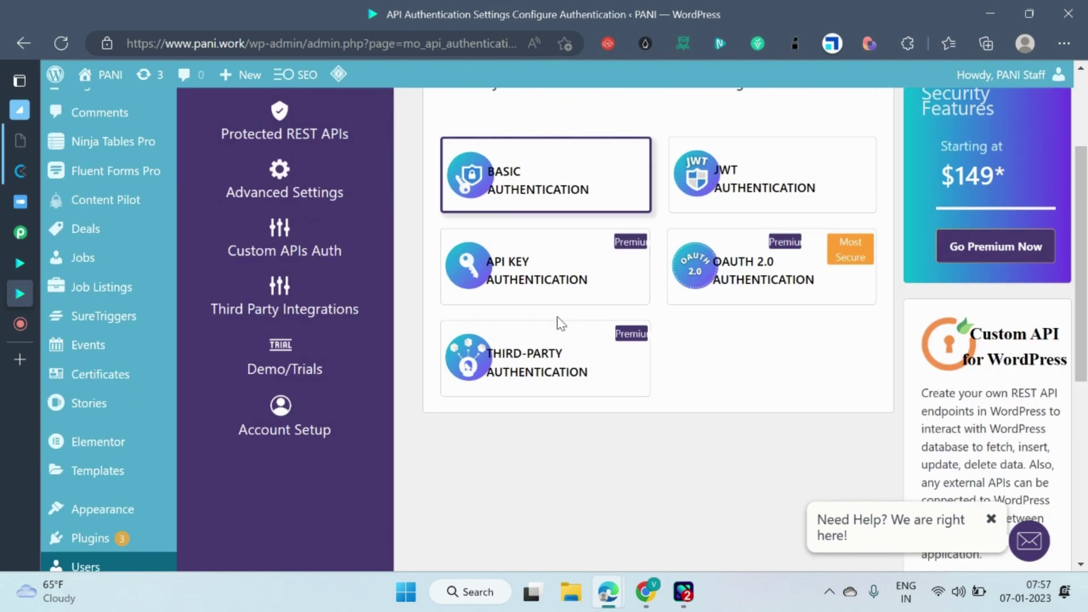
click(568, 327)
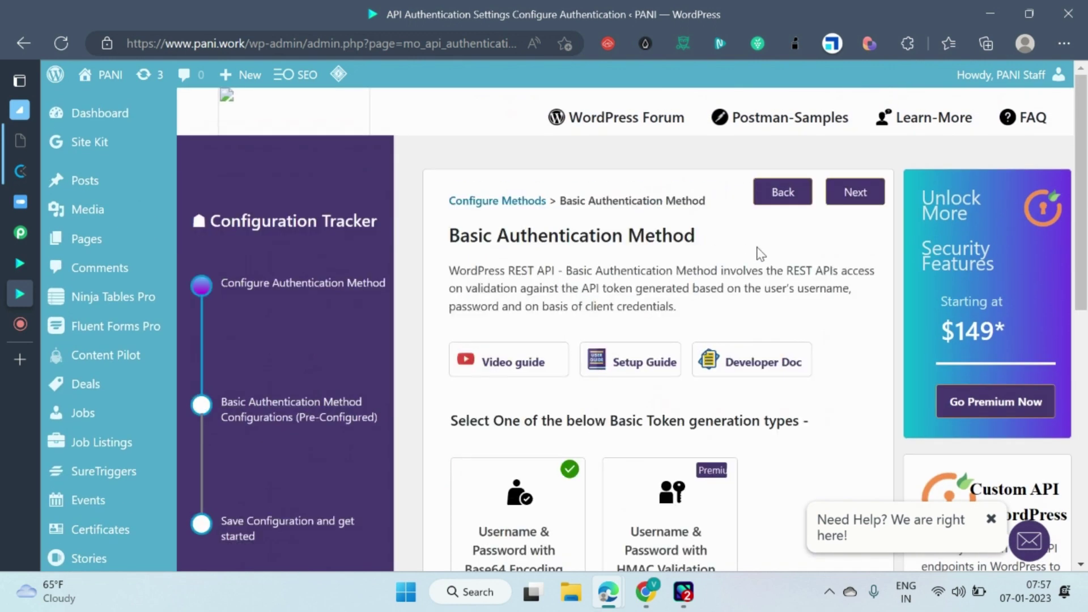
scroll(566, 378, down, 1)
scroll(566, 379, up, 2)
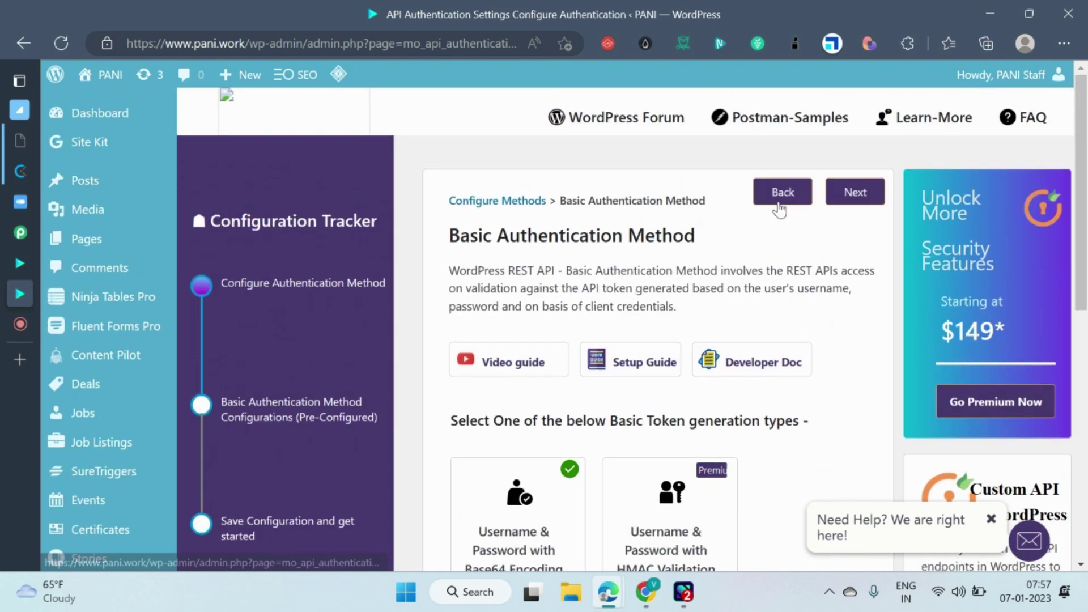
Reopen Basic Authentication, keep Username & Password with Base64 encoding, and continue to the overview.
click(779, 190)
scroll(544, 356, down, 3)
scroll(547, 354, down, 1)
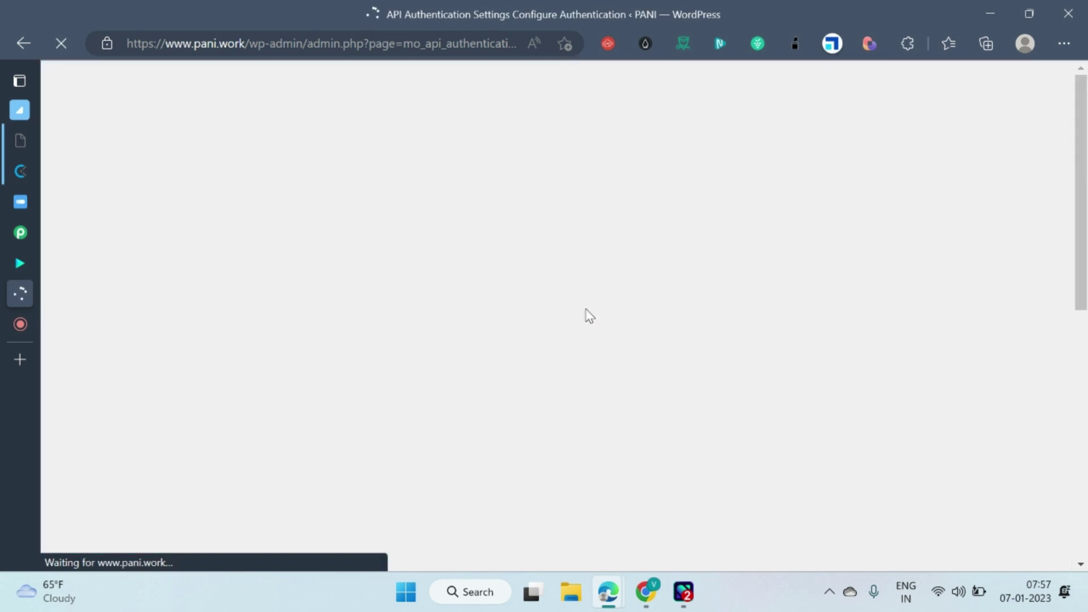
scroll(566, 339, down, 1)
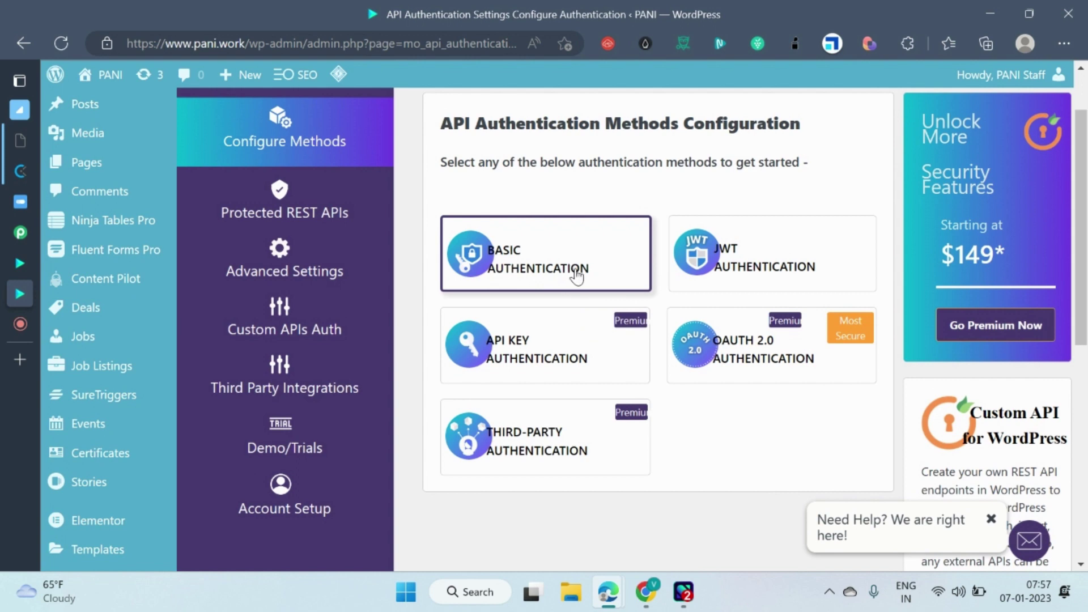
scroll(601, 277, up, 1)
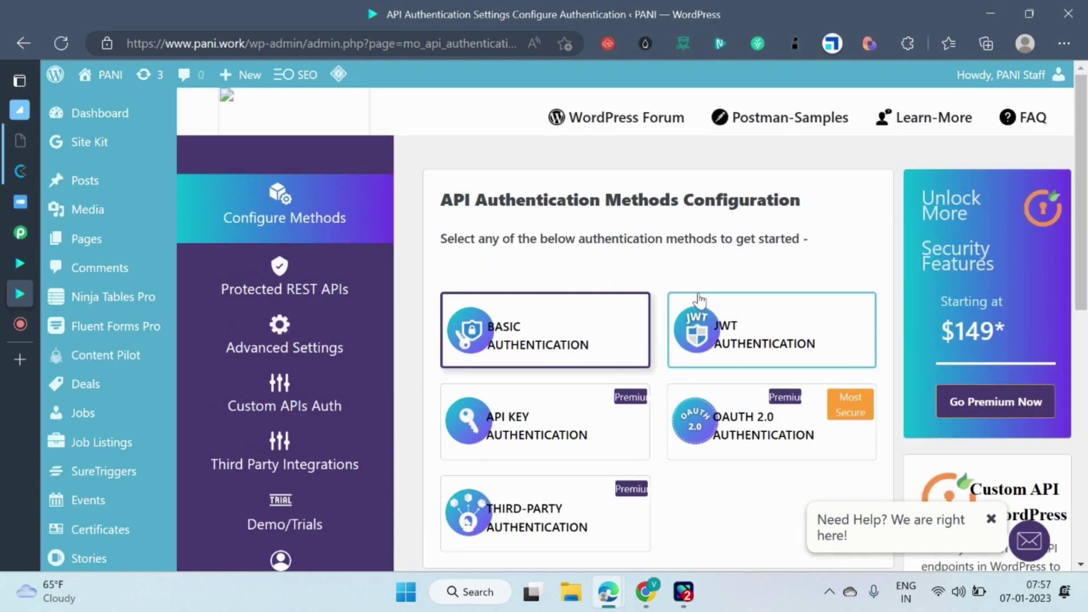
click(602, 349)
scroll(789, 255, down, 2)
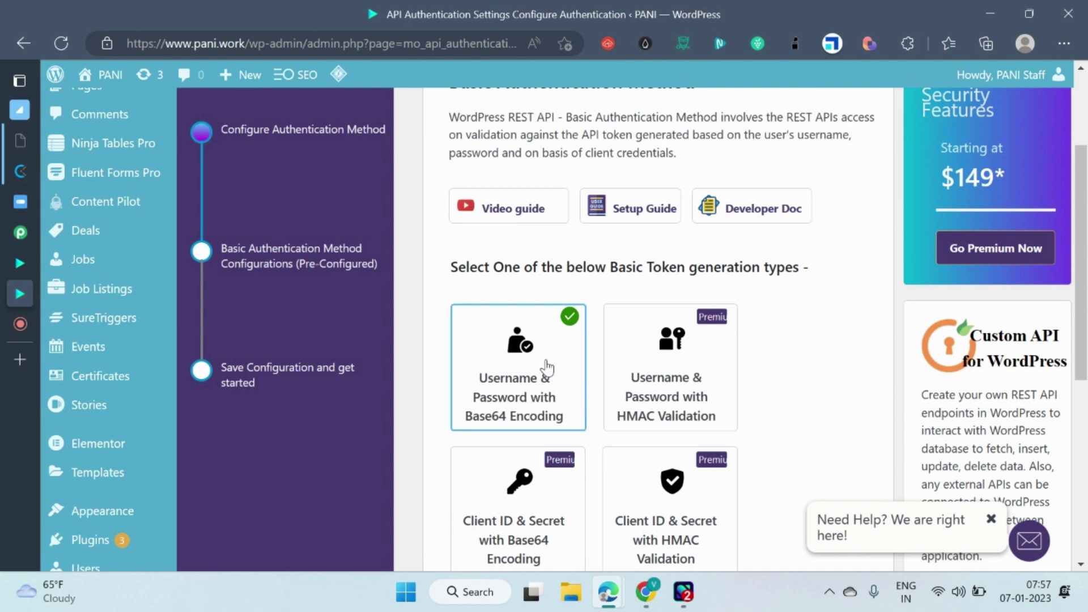
scroll(587, 342, down, 2)
scroll(589, 340, up, 2)
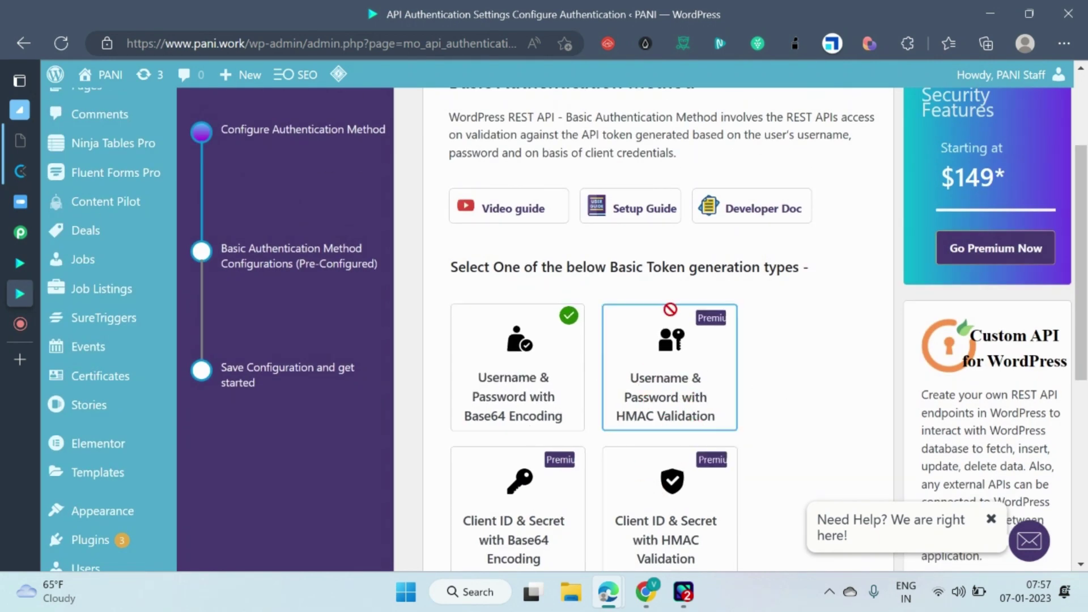
scroll(697, 289, up, 1)
click(854, 115)
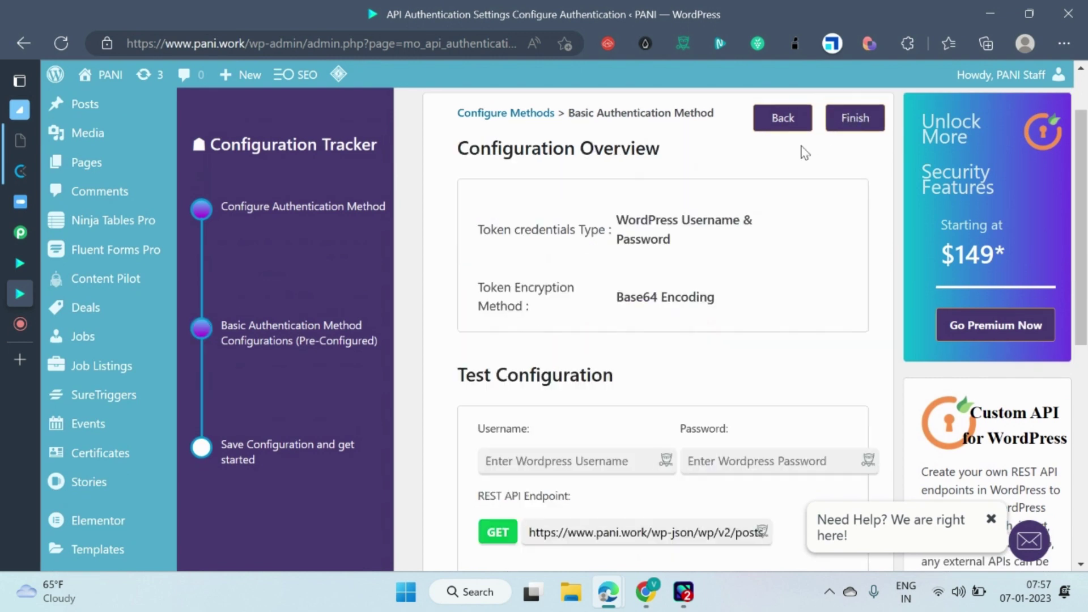
scroll(648, 284, down, 1)
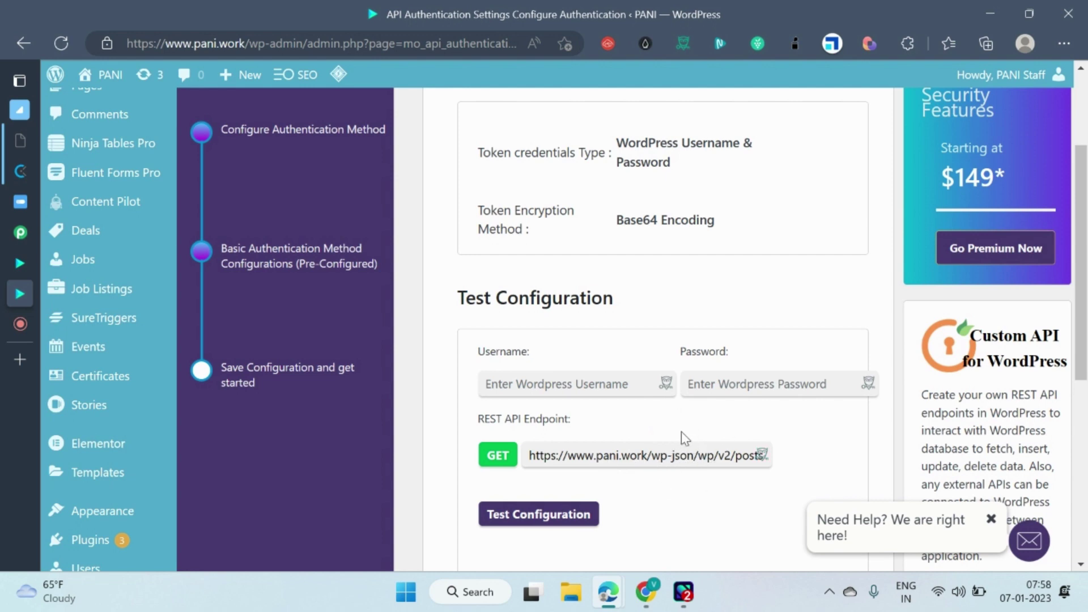
scroll(724, 390, up, 3)
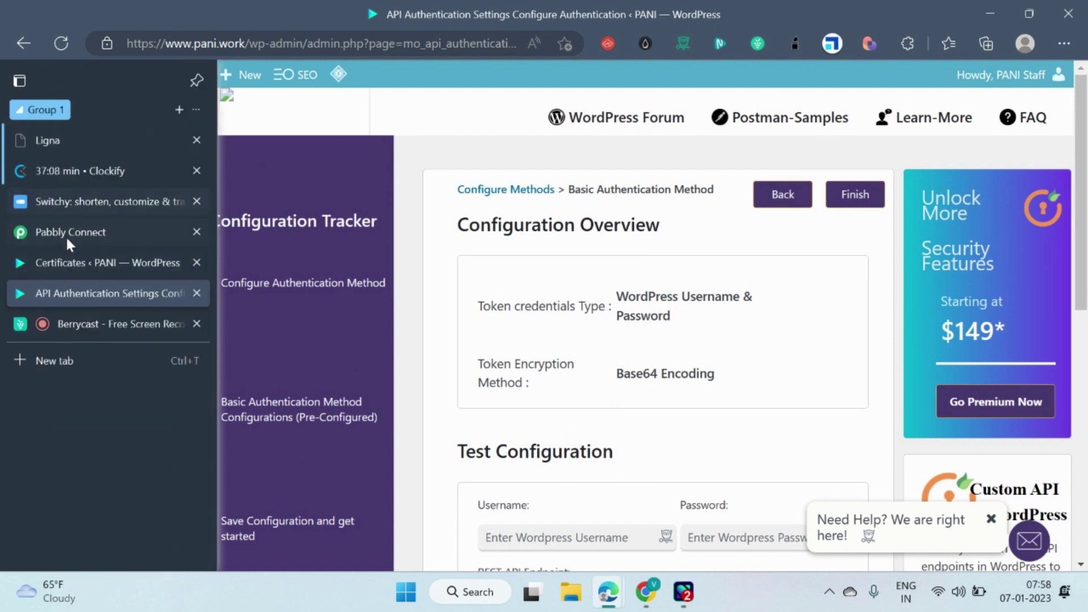
Start a new WordPress connection, review its fields, then cancel to keep the existing connection.
click(77, 229)
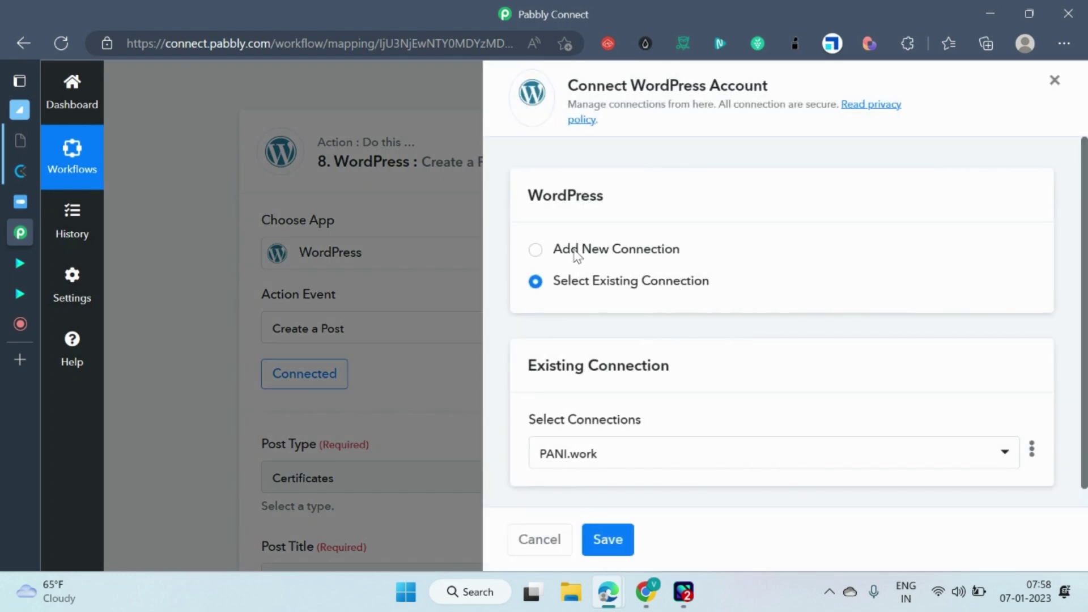
click(533, 250)
scroll(821, 374, down, 3)
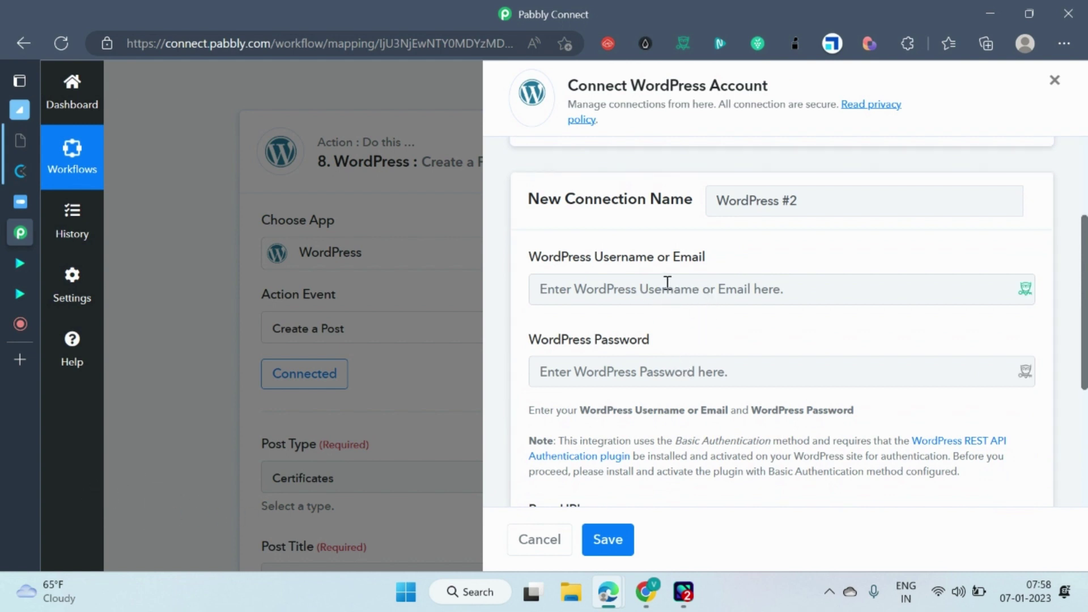
scroll(666, 365, down, 2)
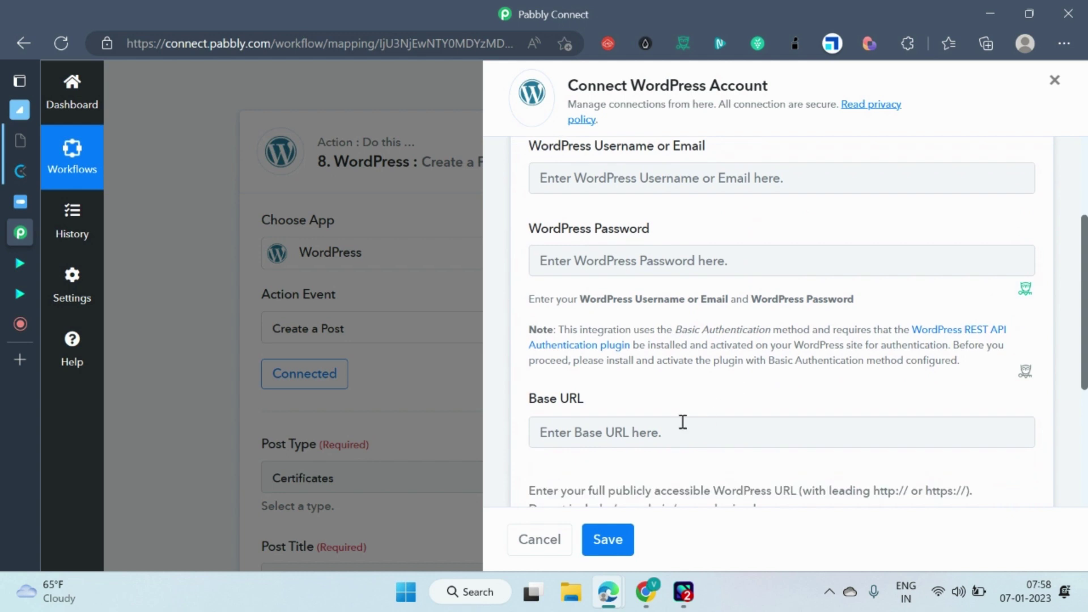
scroll(729, 430, down, 2)
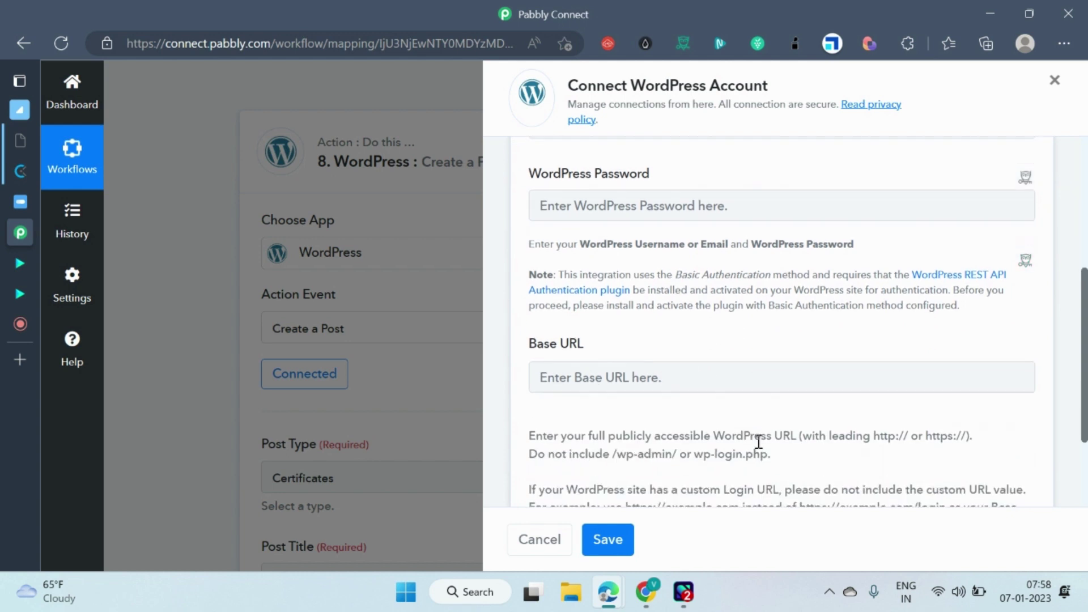
scroll(695, 441, up, 4)
scroll(718, 413, down, 2)
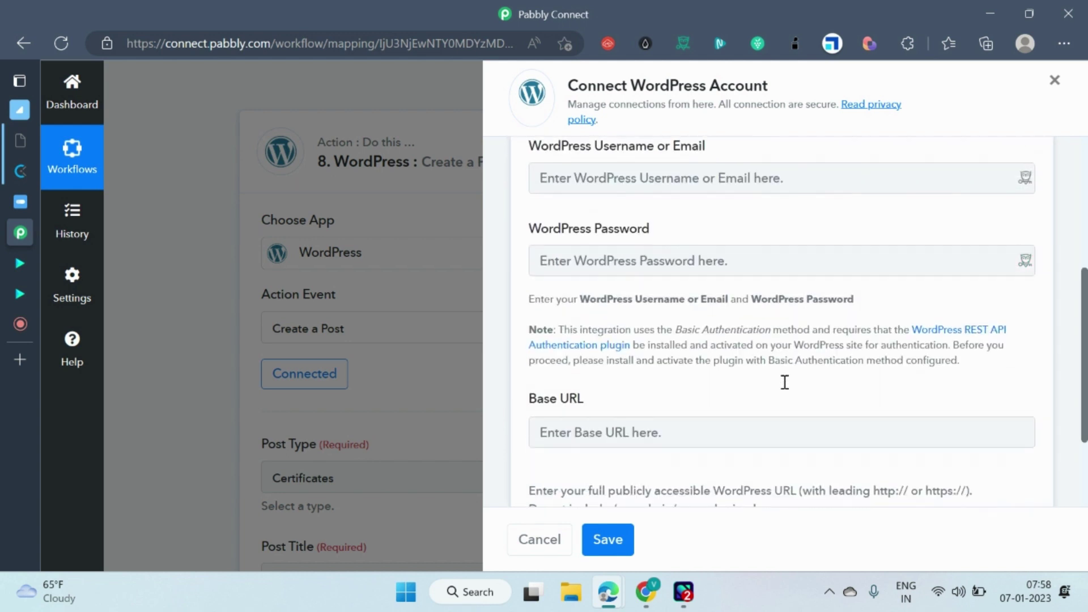
scroll(851, 464, up, 4)
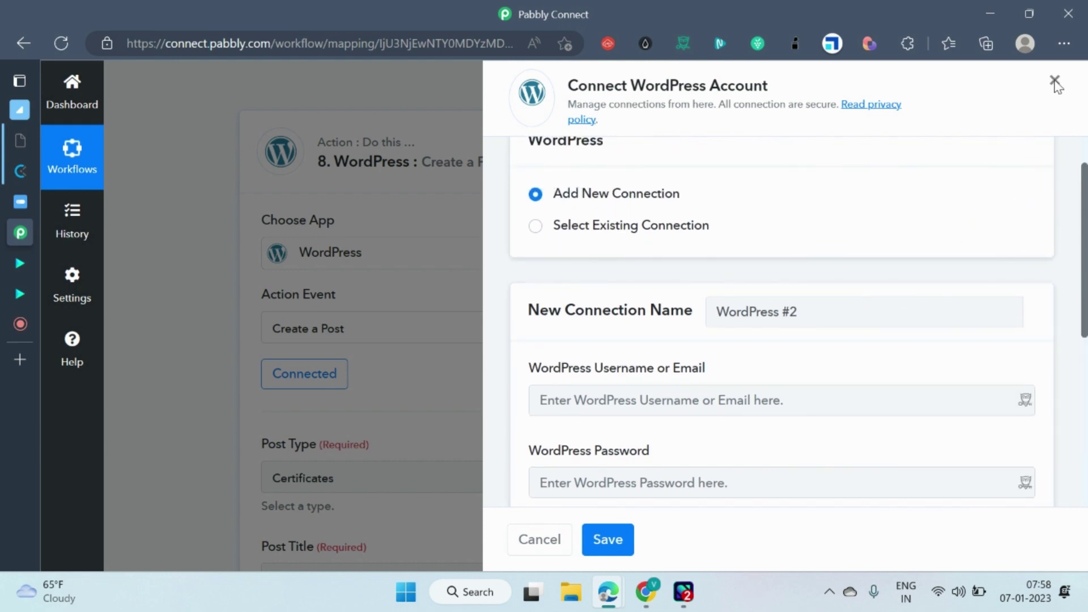
click(545, 537)
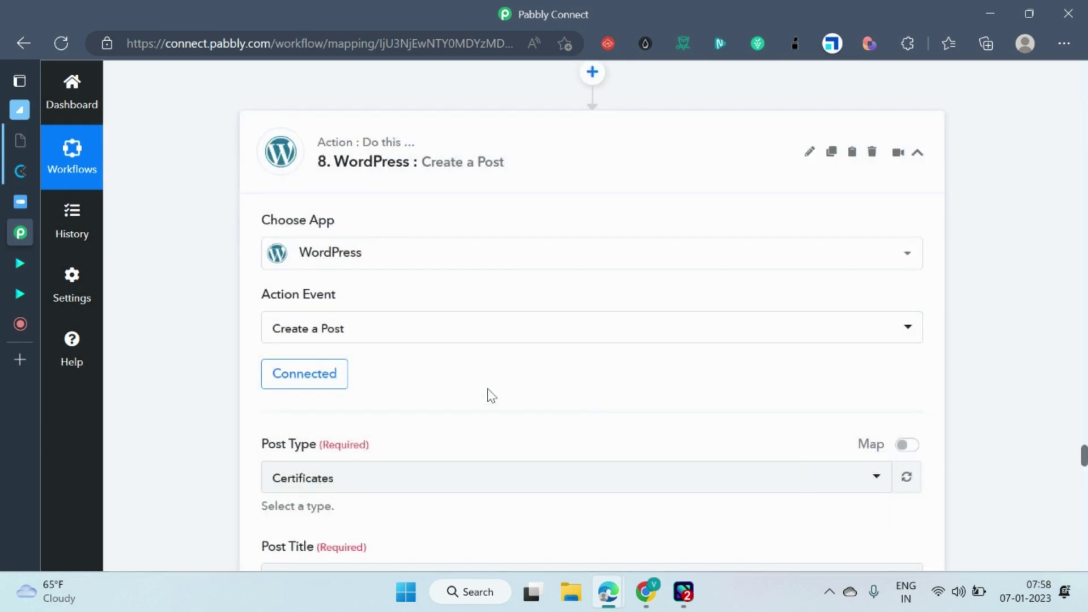
Keep Certificates as the post type and review the Post Content field mappings.
scroll(487, 391, down, 4)
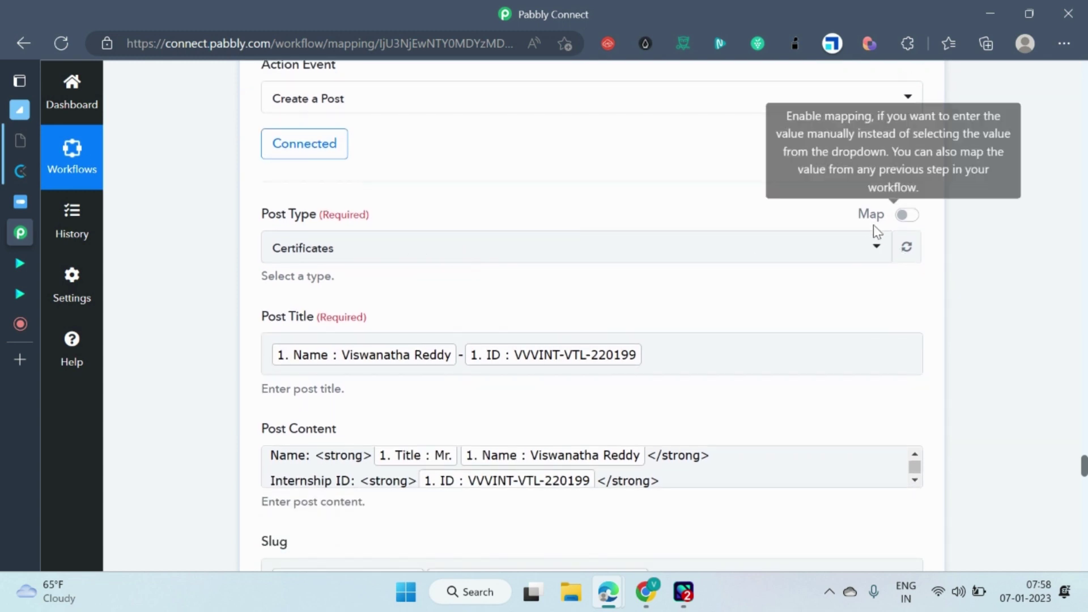
click(882, 249)
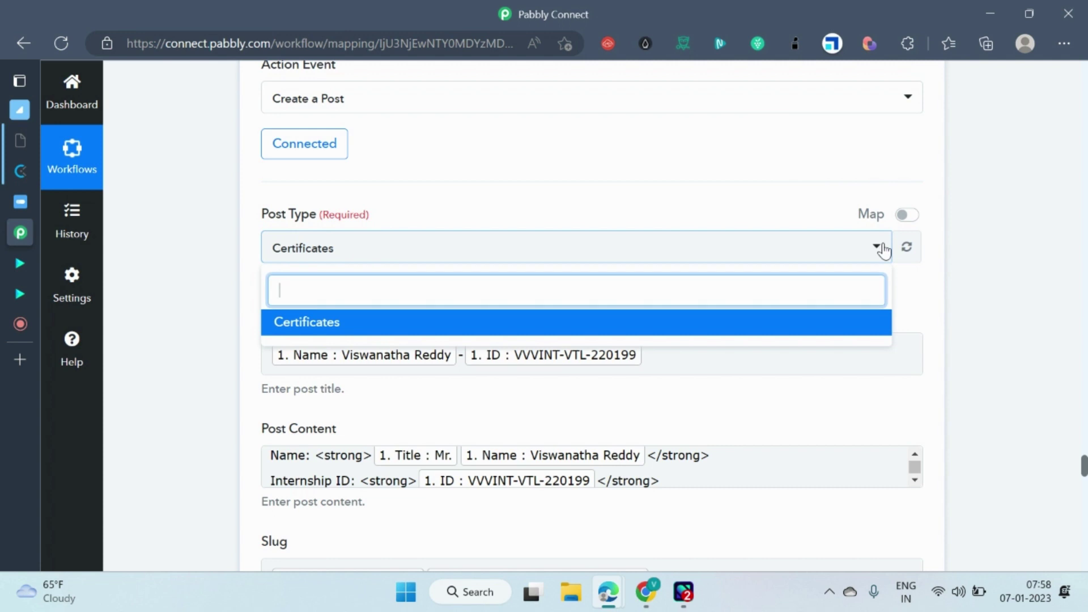
click(1029, 249)
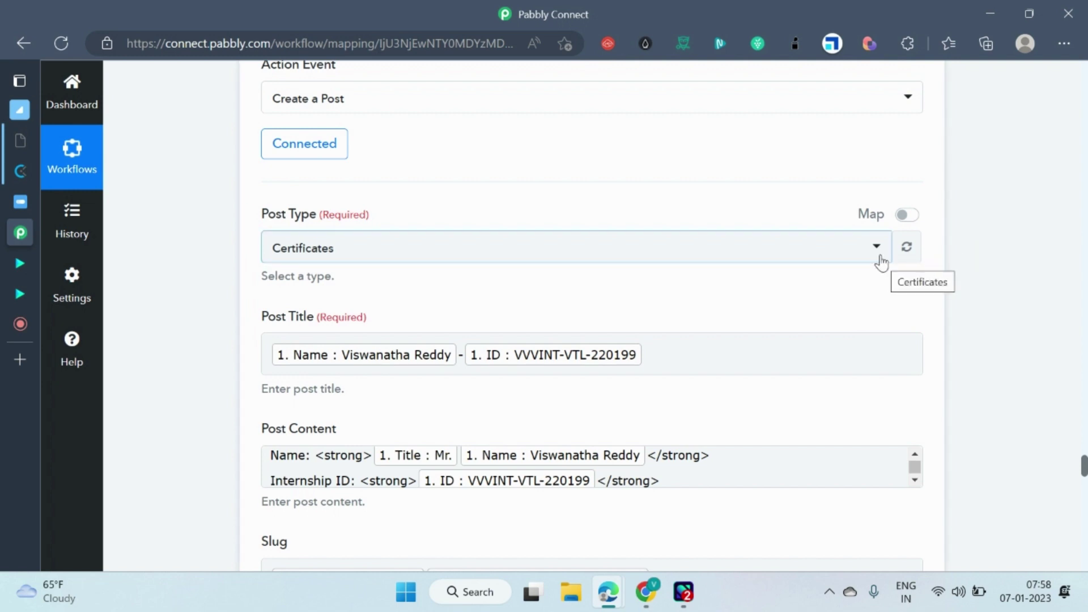
scroll(880, 262, down, 1)
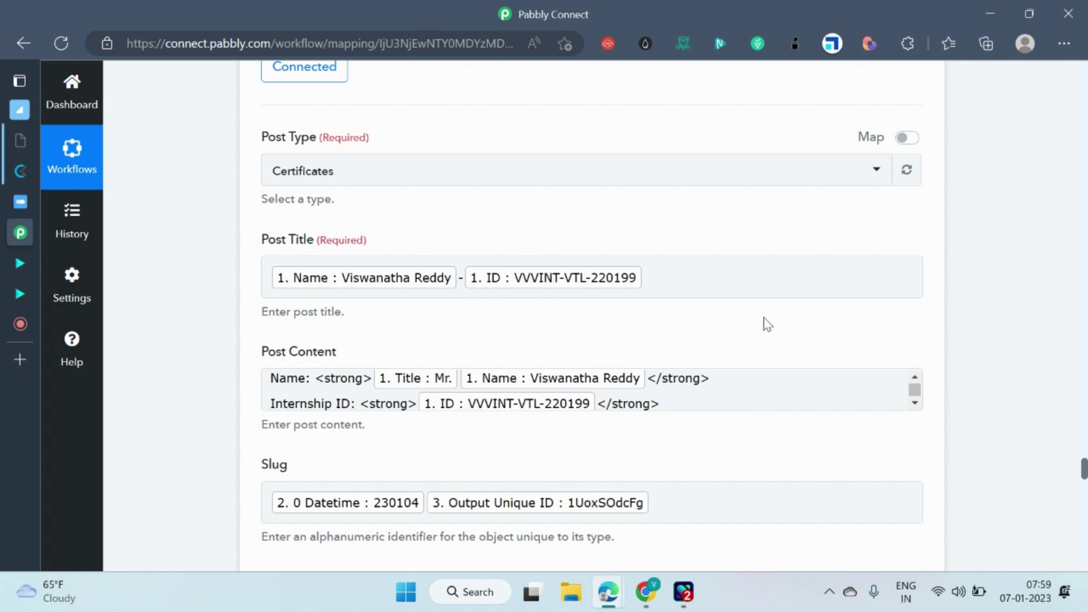
click(822, 386)
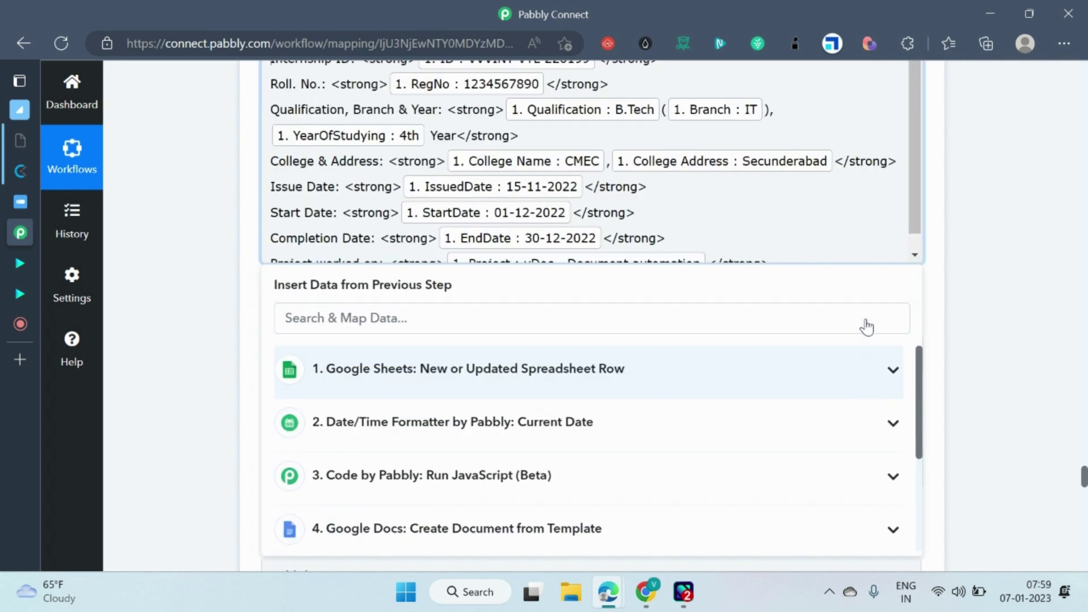
scroll(738, 274, up, 3)
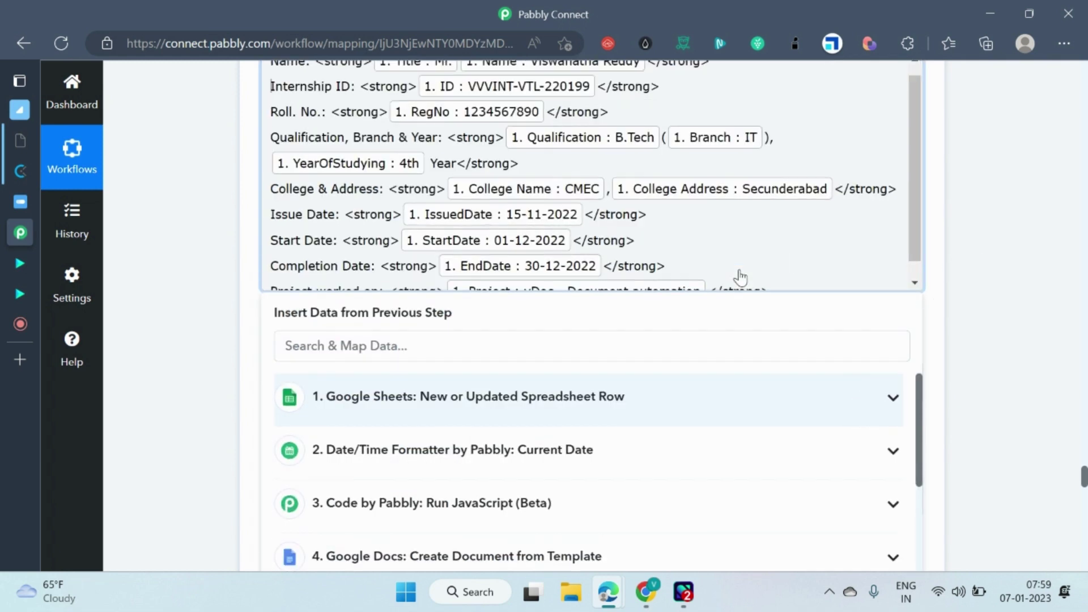
click(638, 248)
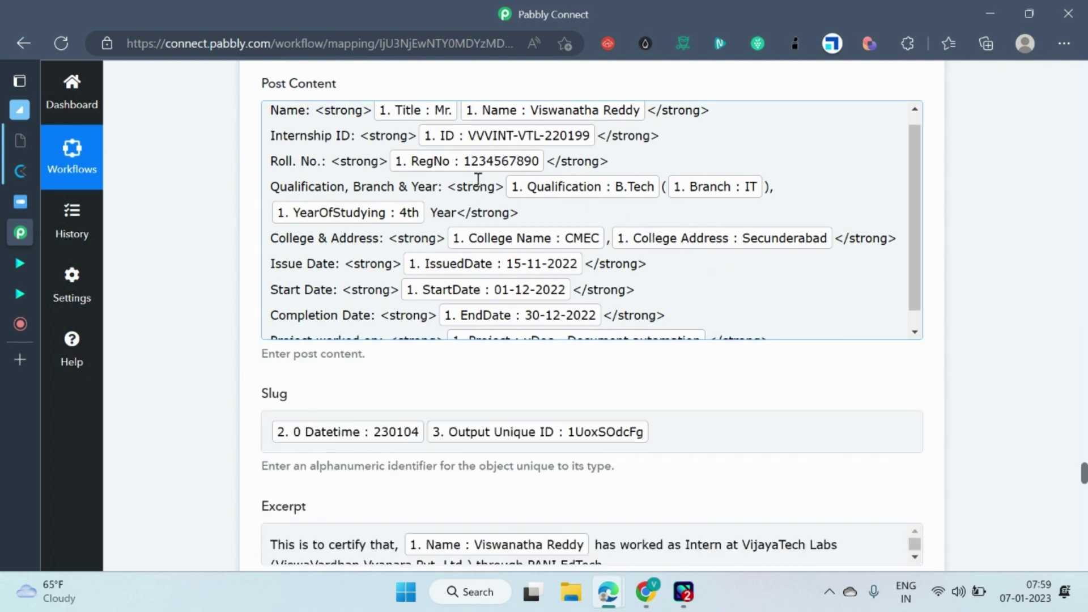
scroll(551, 215, up, 1)
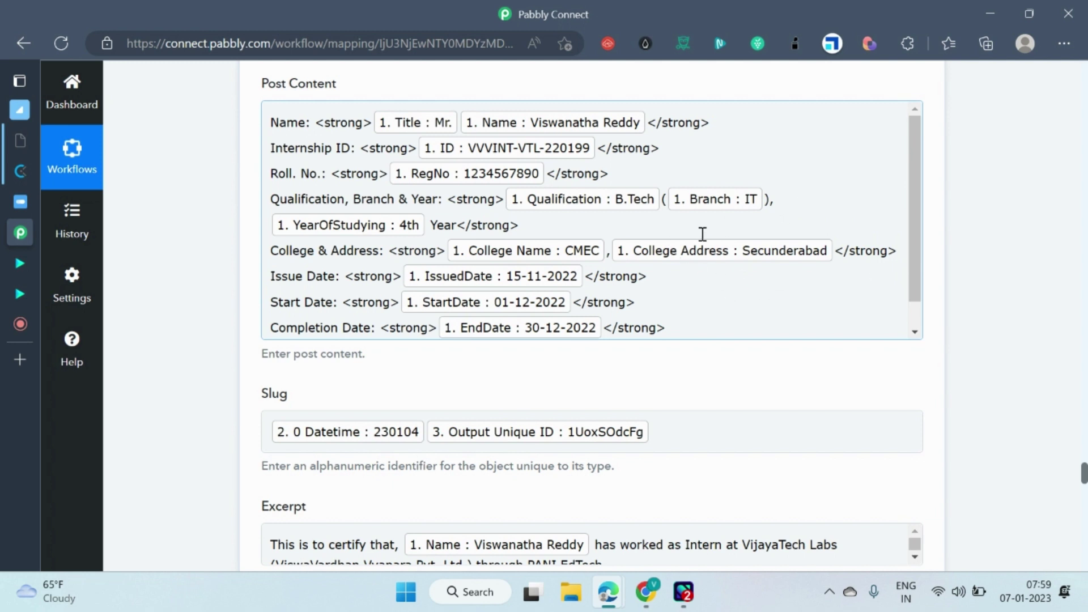
View the published PANI internship certificate page and its slug, then return to Pabbly Connect.
scroll(708, 241, down, 1)
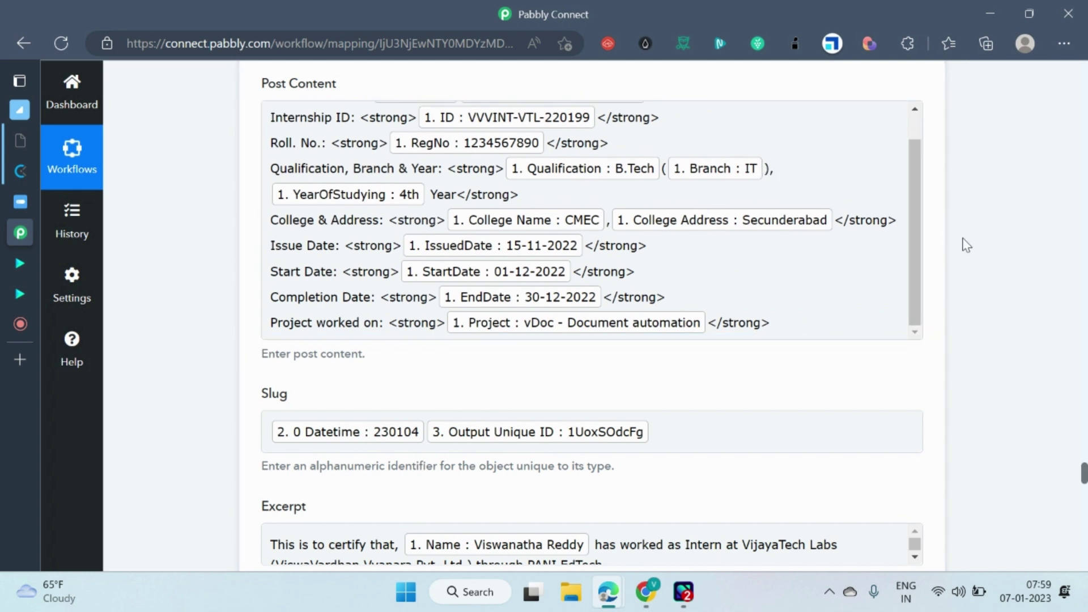
scroll(731, 278, down, 1)
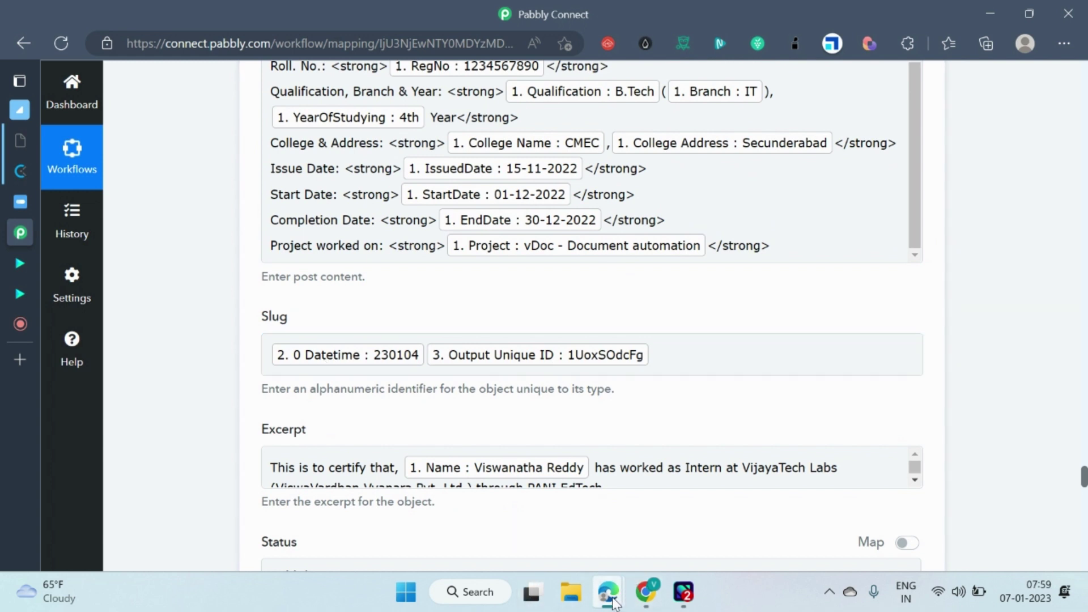
mouse_move(608, 592)
click(671, 535)
drag(311, 43, 399, 43)
click(524, 181)
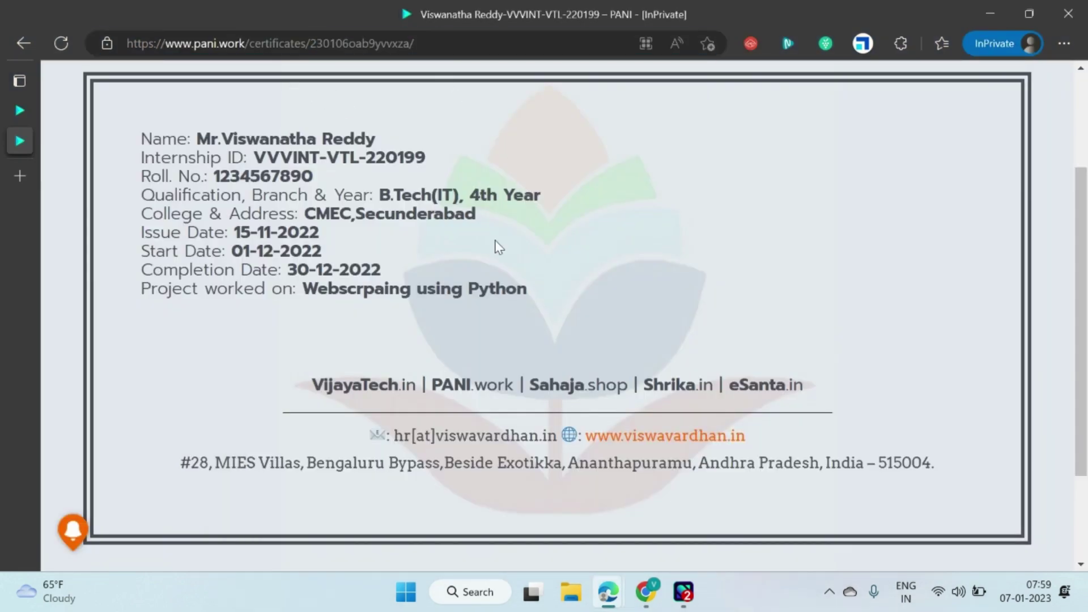
key(alt+Tab)
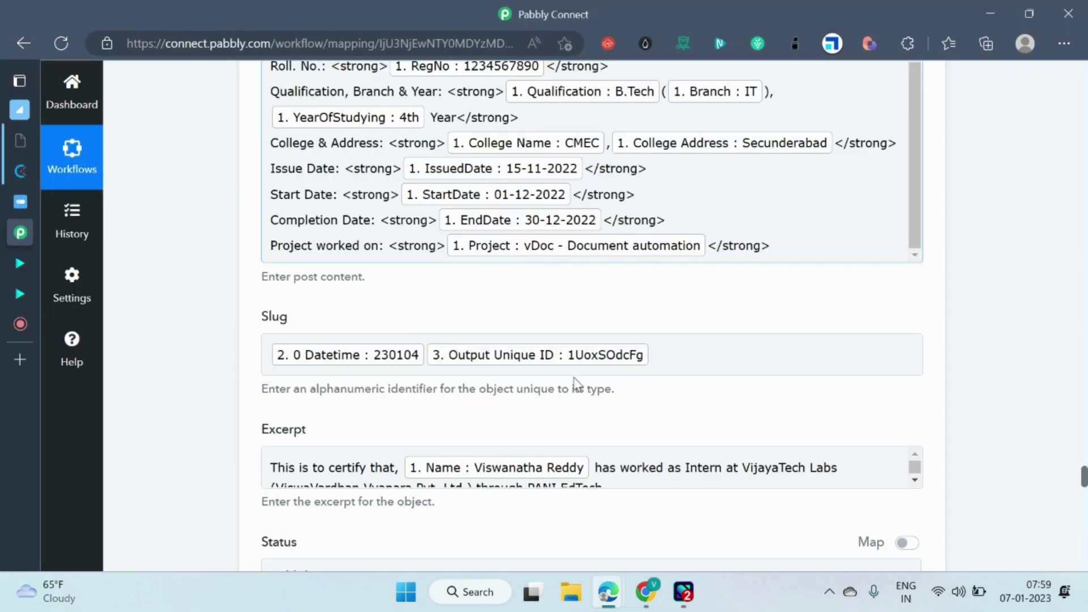
scroll(616, 357, down, 4)
scroll(677, 338, up, 3)
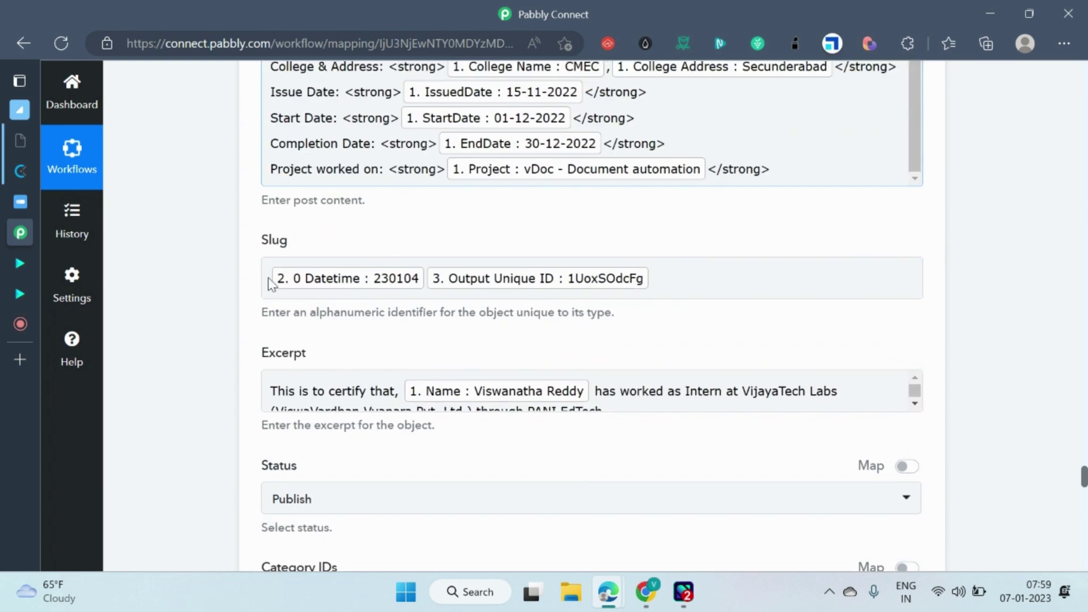
scroll(852, 345, down, 3)
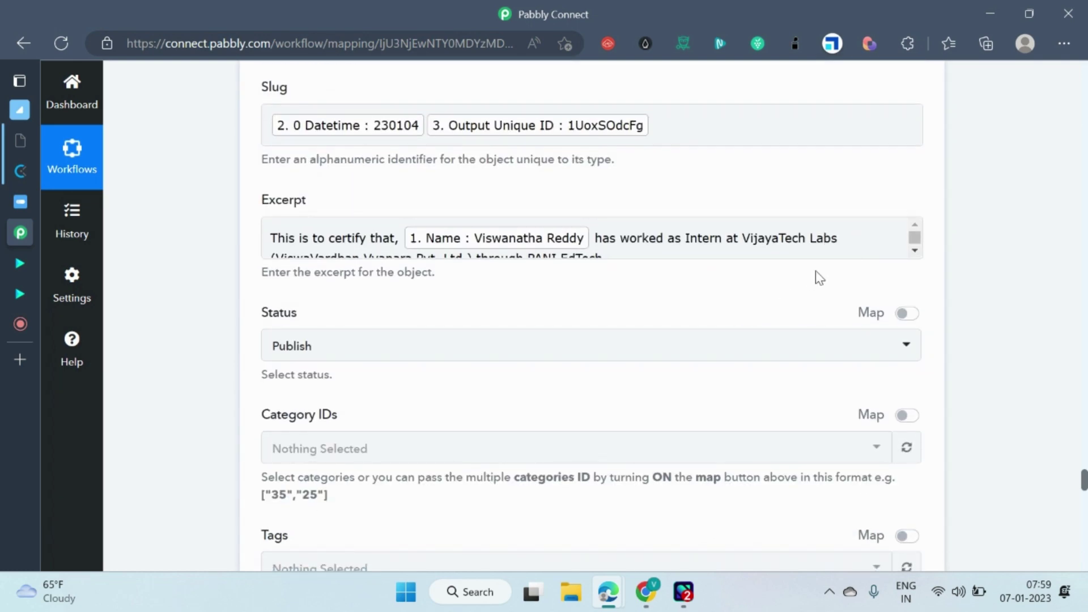
scroll(791, 356, down, 1)
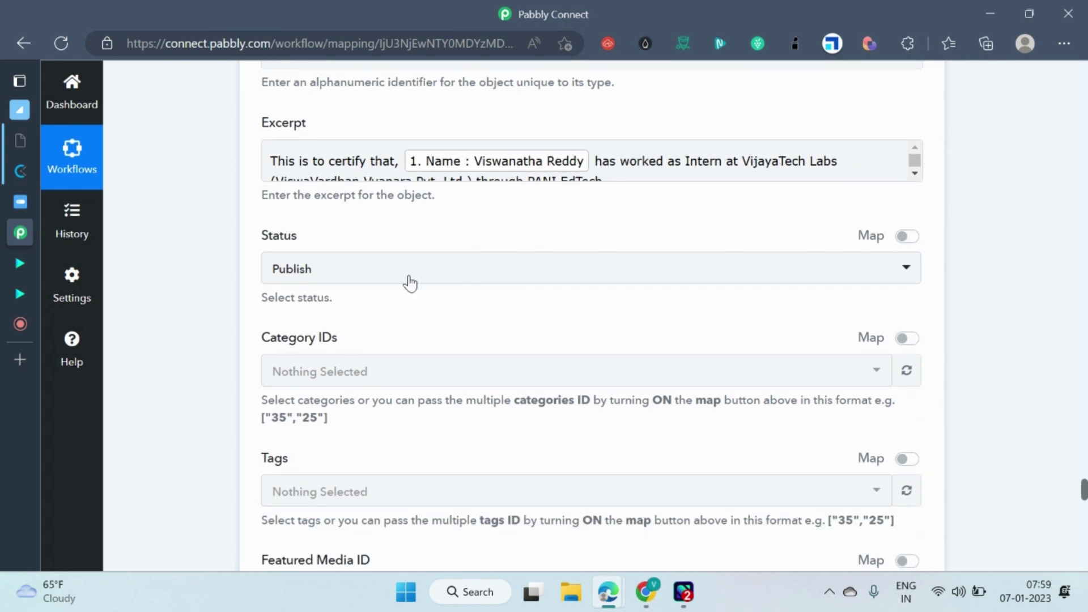
click(914, 269)
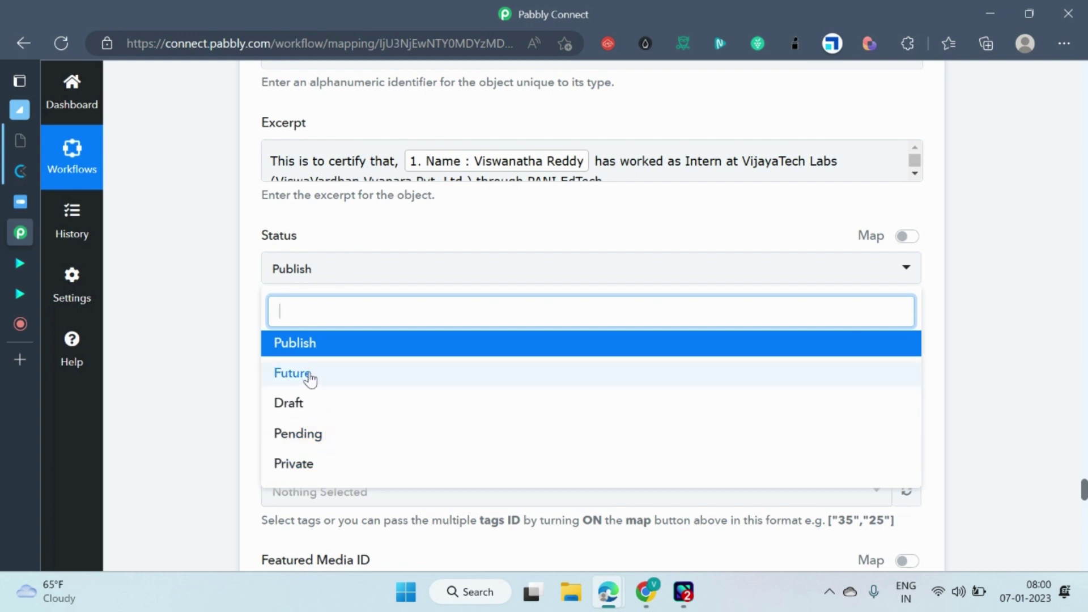
click(192, 277)
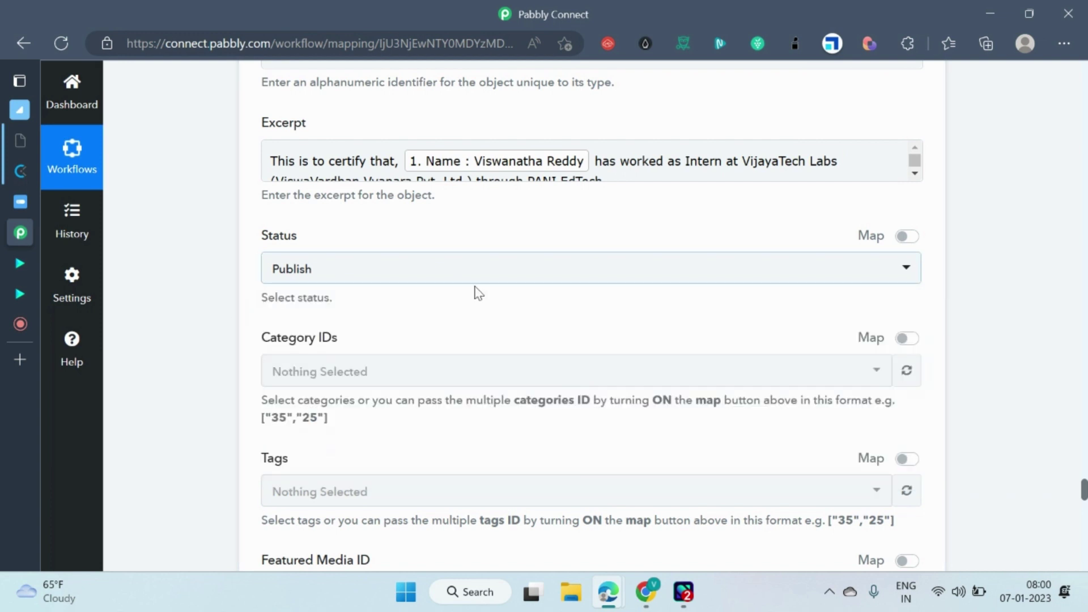
scroll(989, 188, down, 1)
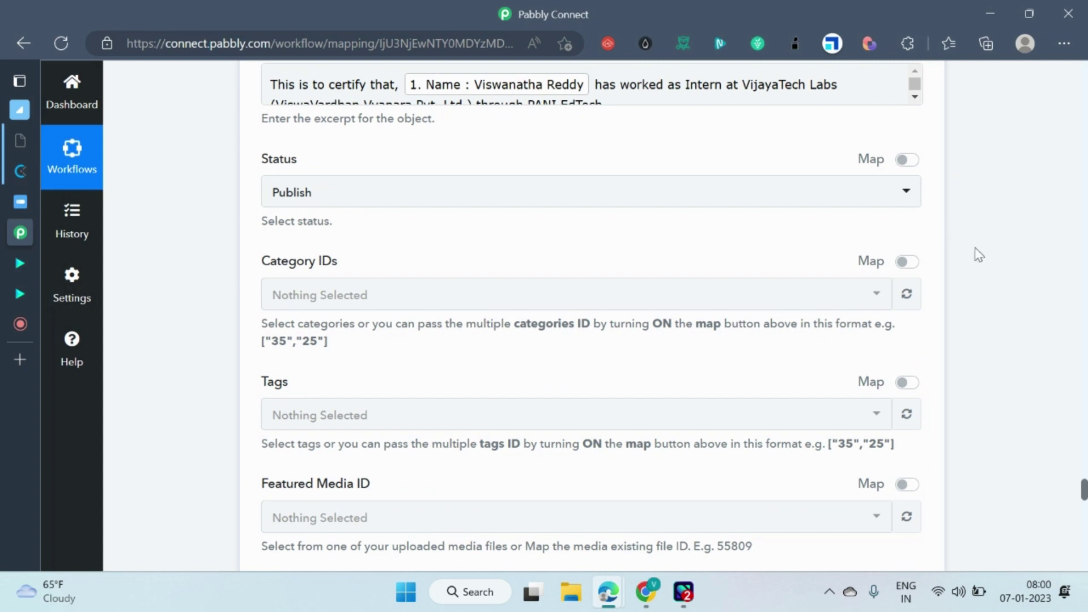
scroll(945, 272, down, 1)
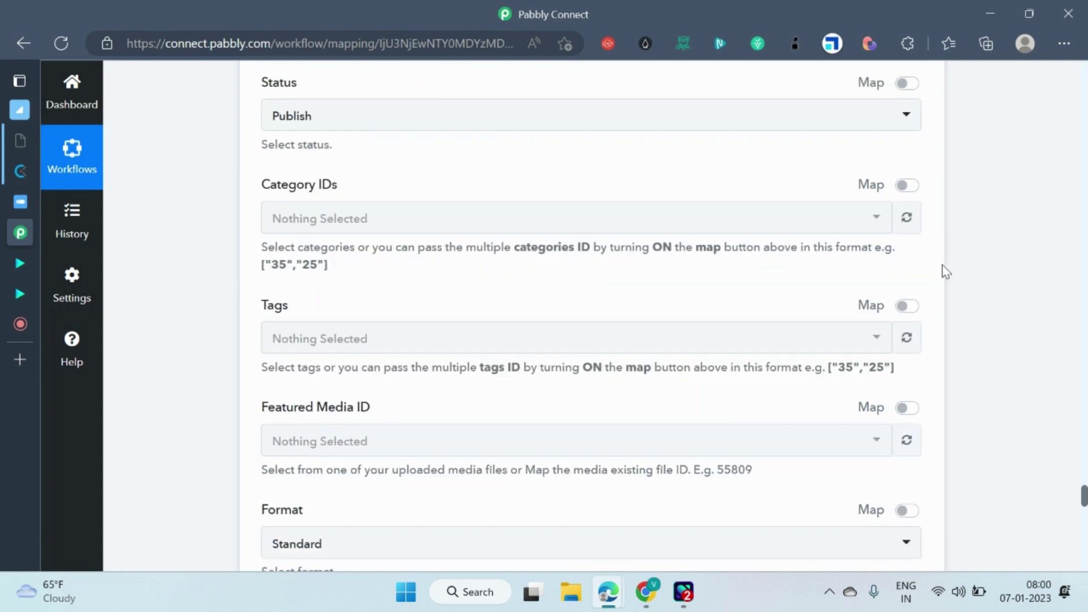
scroll(945, 272, down, 2)
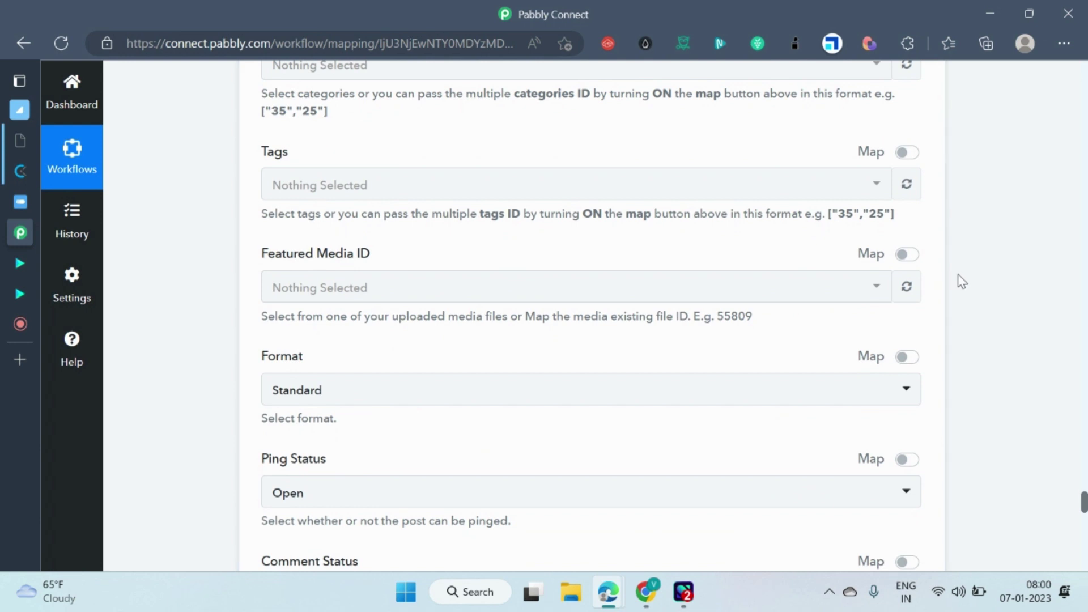
scroll(673, 302, up, 2)
scroll(567, 230, down, 1)
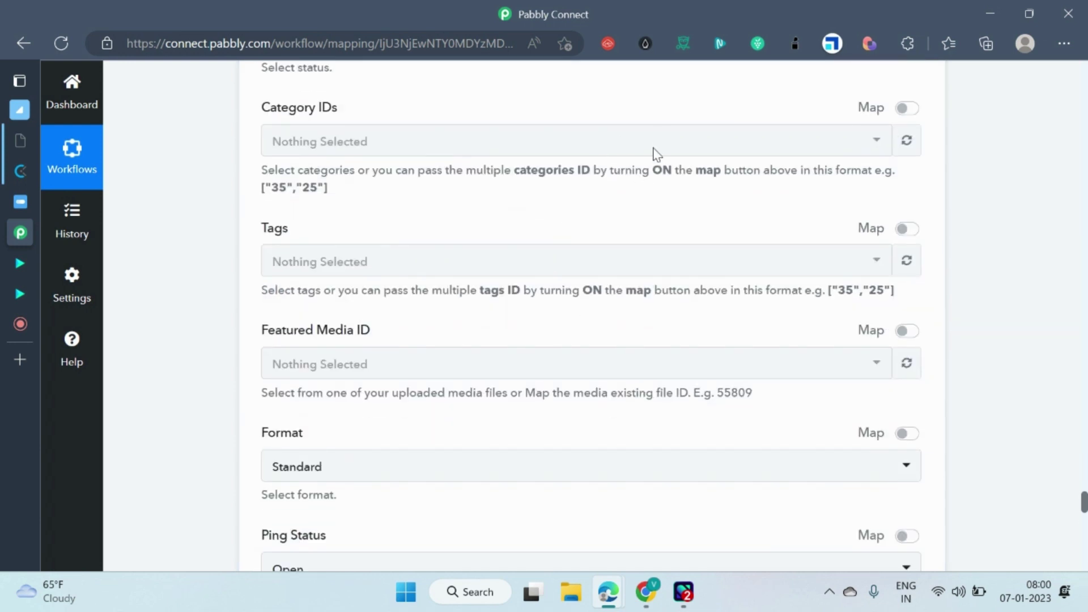
scroll(522, 316, down, 1)
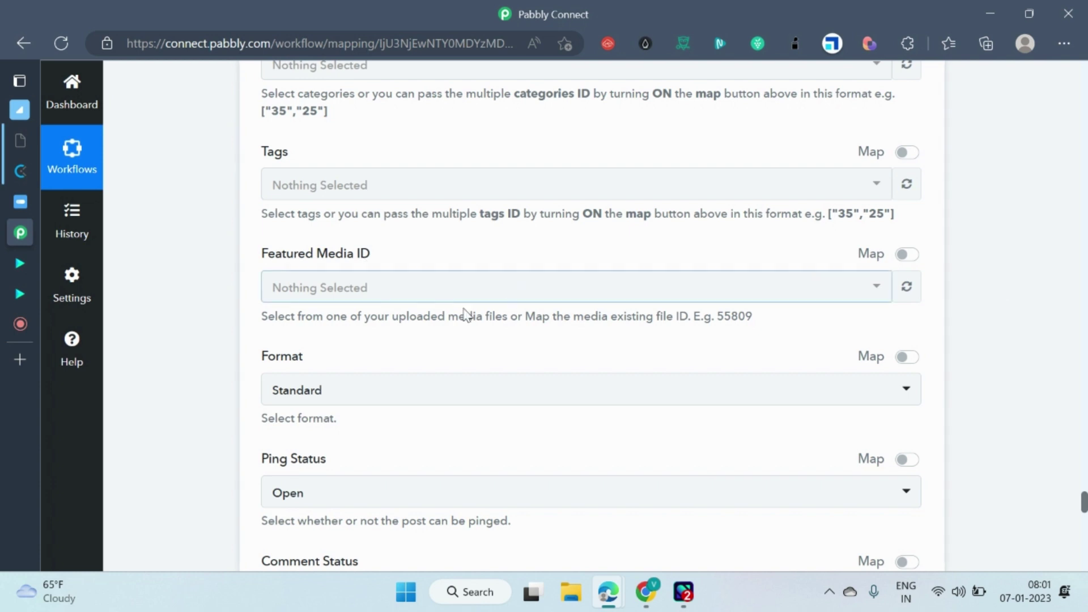
scroll(678, 379, down, 1)
scroll(546, 357, down, 1)
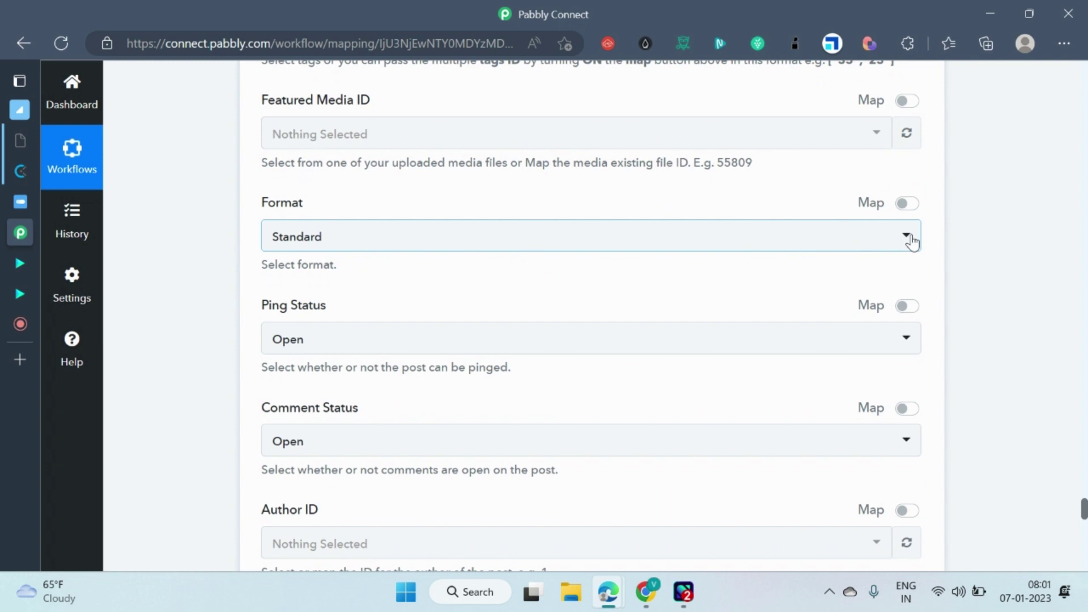
click(910, 238)
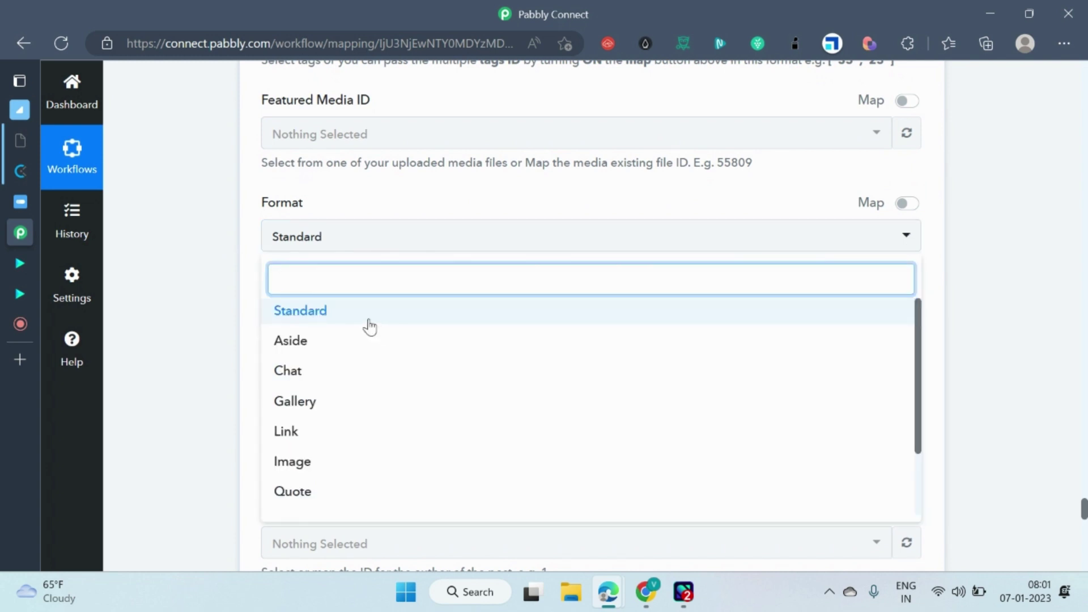
click(1008, 282)
scroll(993, 287, down, 2)
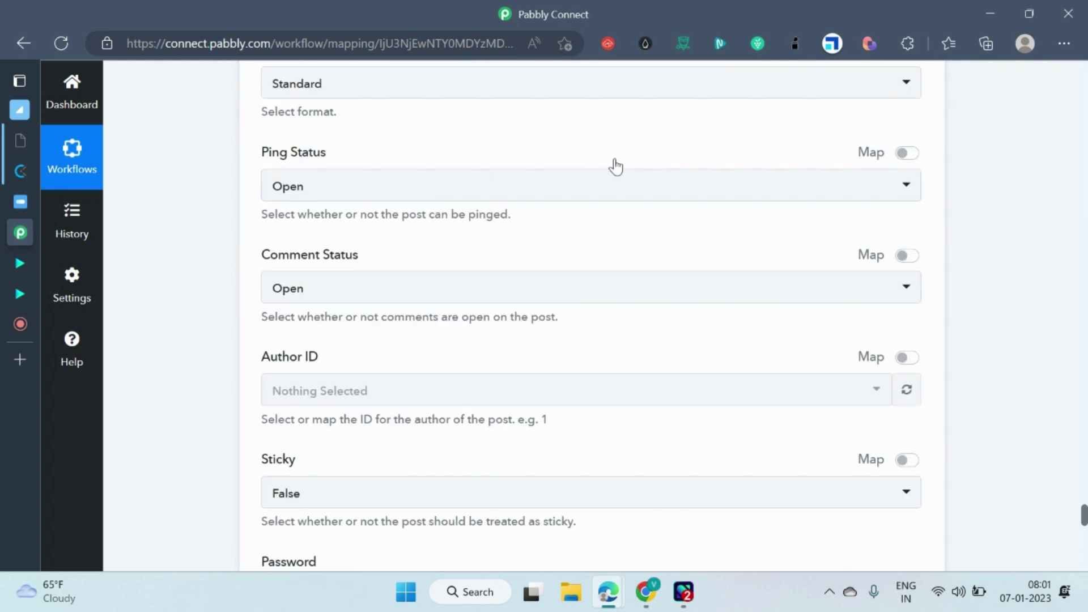
scroll(736, 227, down, 1)
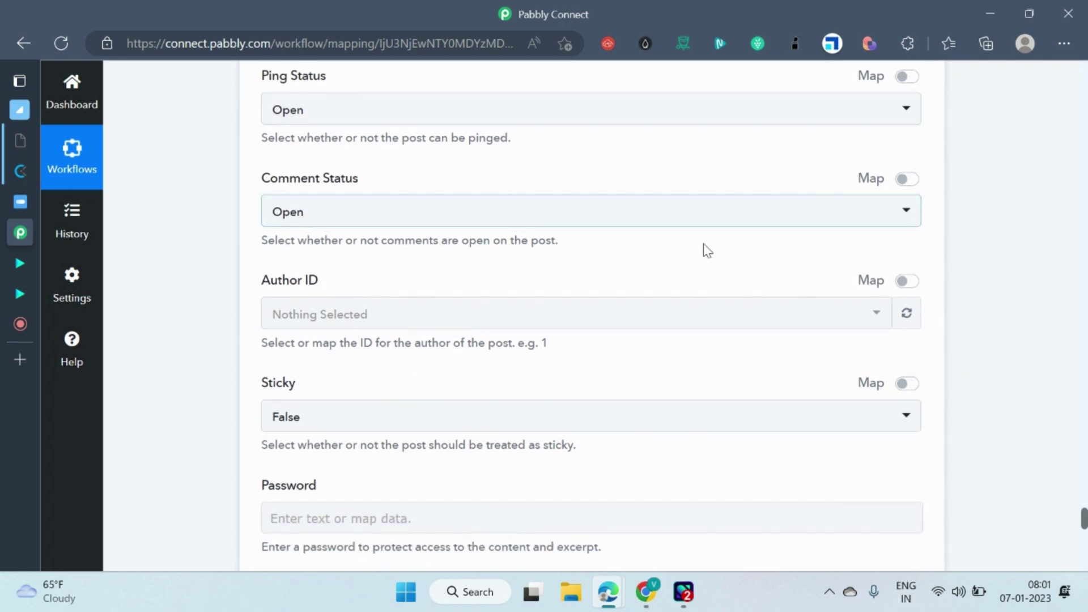
scroll(705, 251, down, 2)
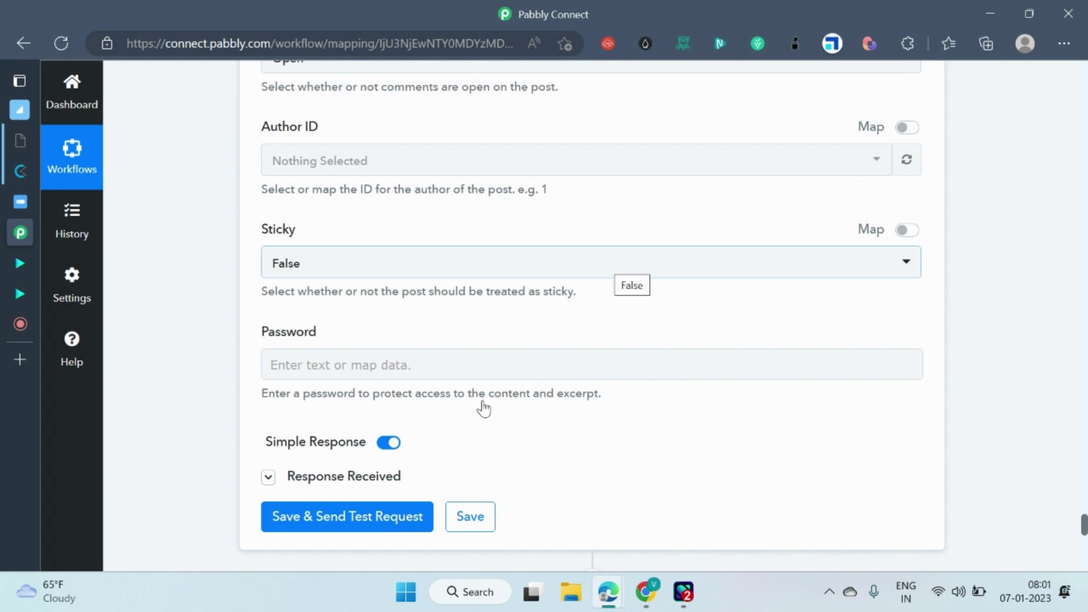
scroll(516, 371, up, 10)
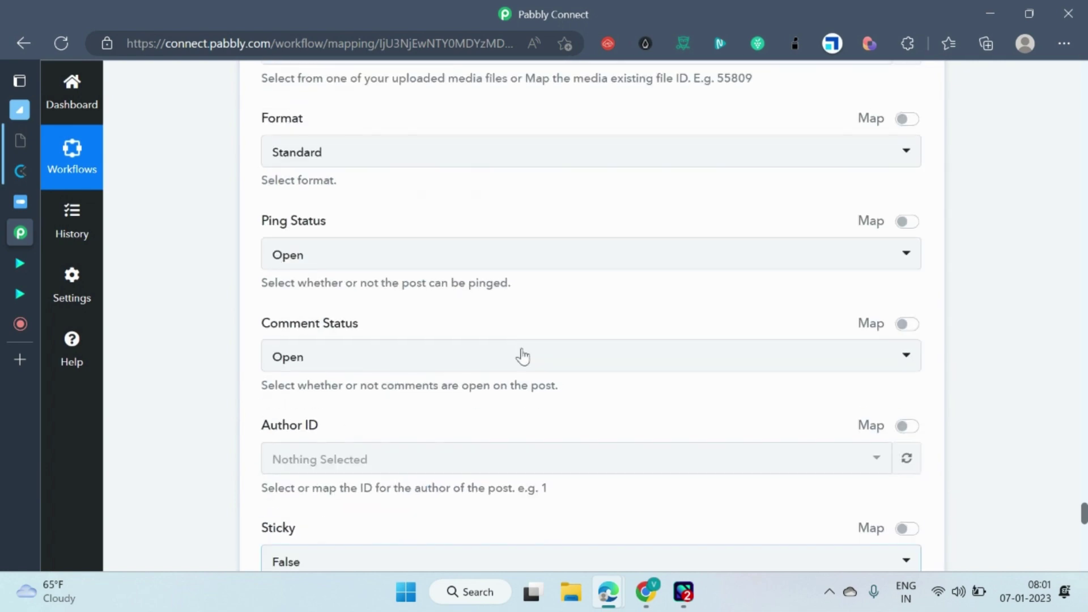
scroll(514, 315, up, 4)
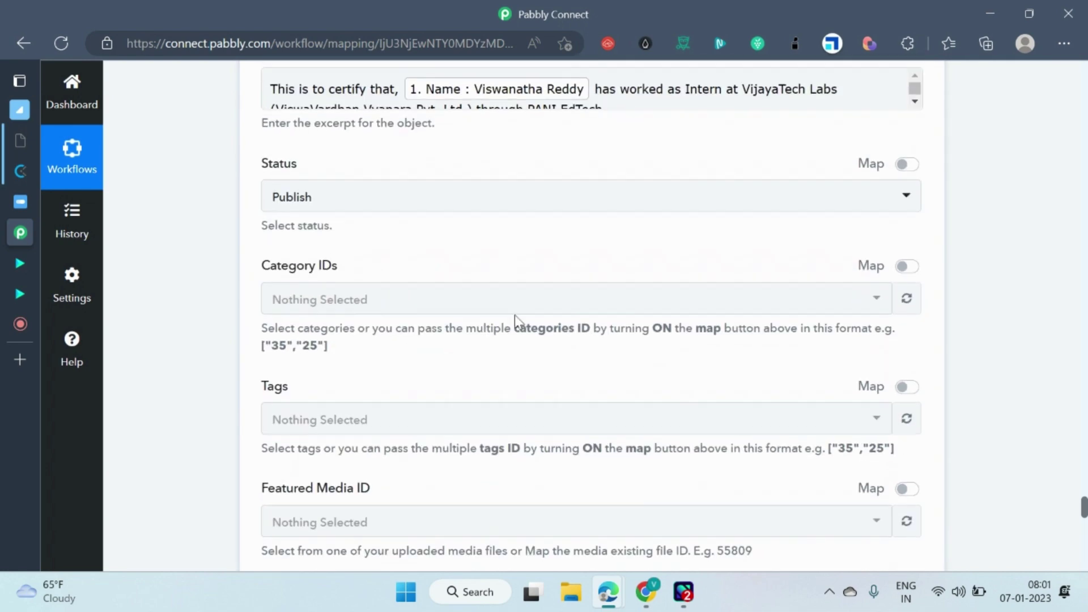
scroll(501, 254, down, 2)
scroll(466, 284, down, 3)
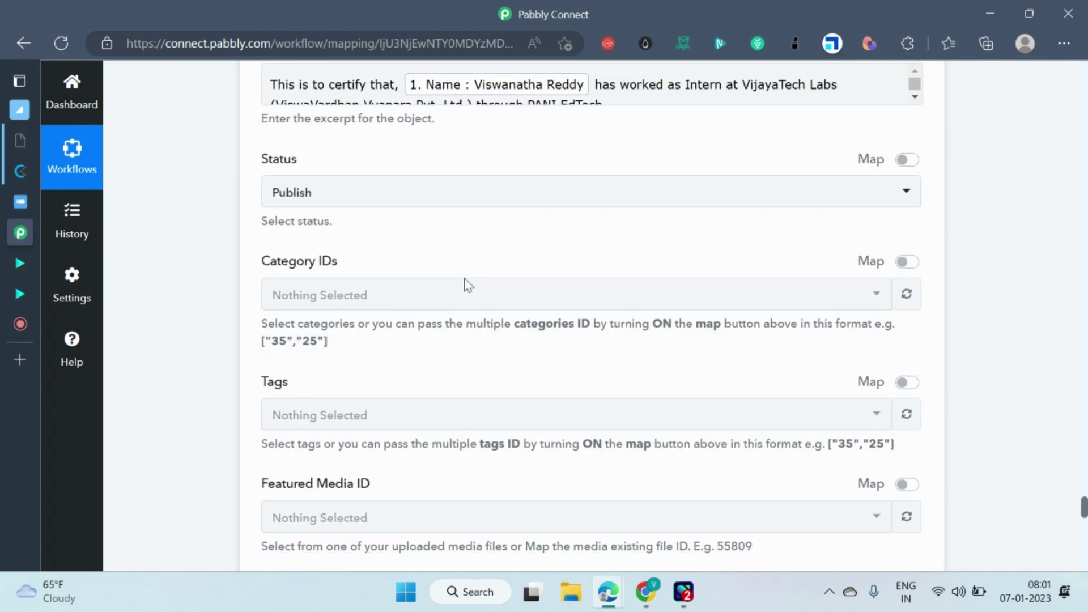
scroll(463, 233, up, 2)
scroll(463, 233, up, 1)
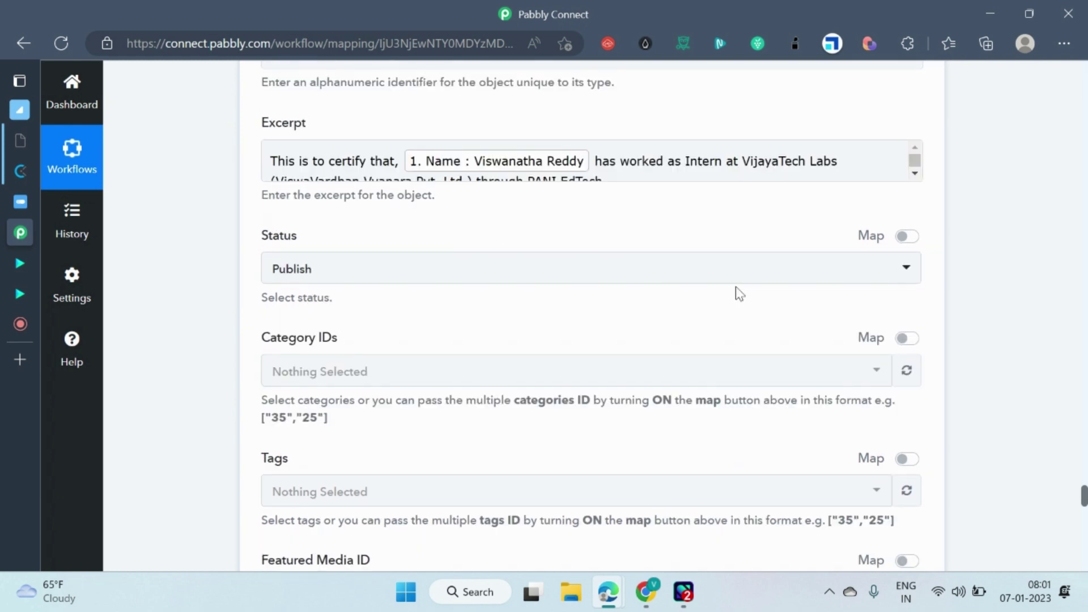
click(829, 260)
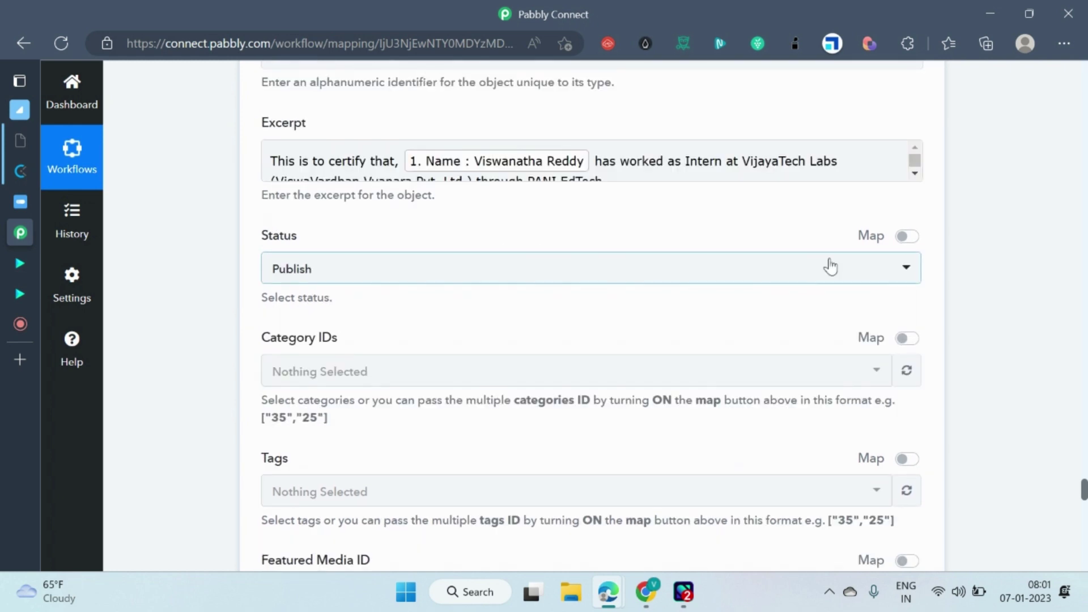
scroll(415, 286, up, 3)
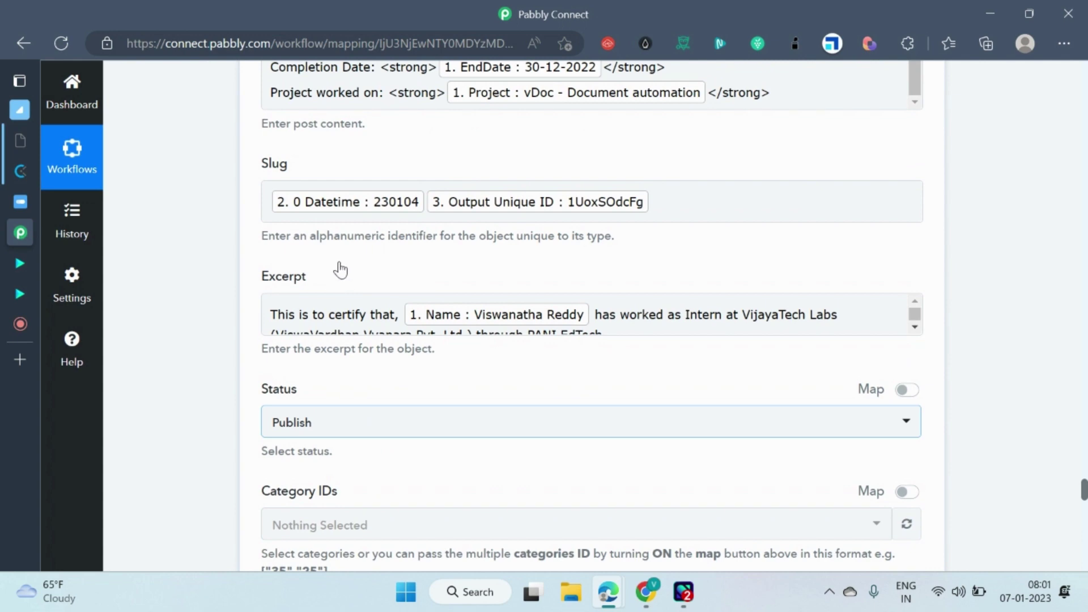
scroll(397, 260, up, 5)
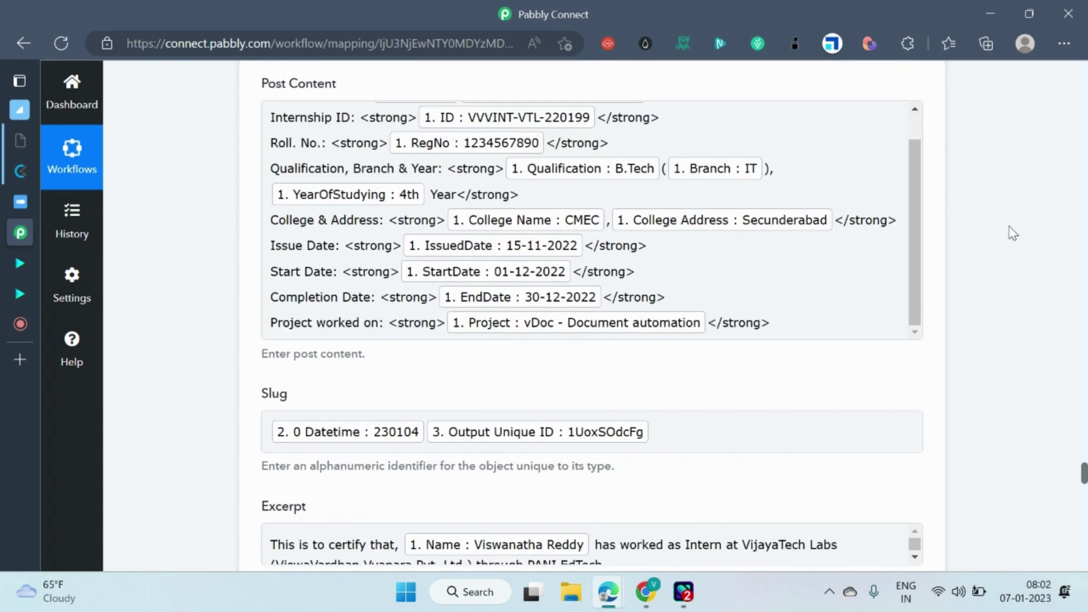
scroll(1010, 232, up, 3)
scroll(1010, 232, down, 15)
scroll(627, 328, down, 12)
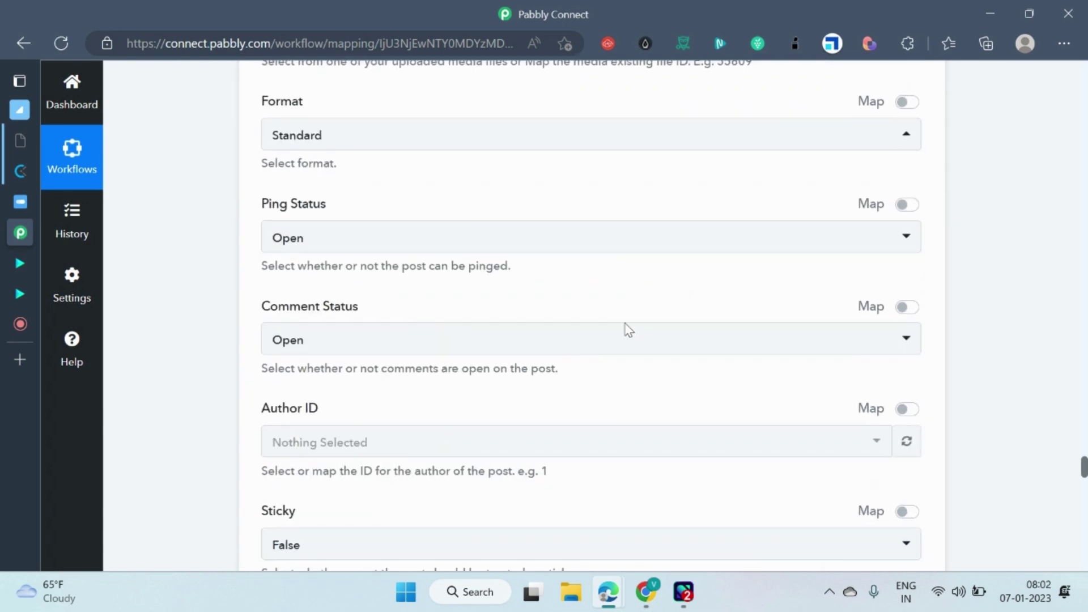
scroll(692, 288, up, 7)
scroll(693, 288, up, 10)
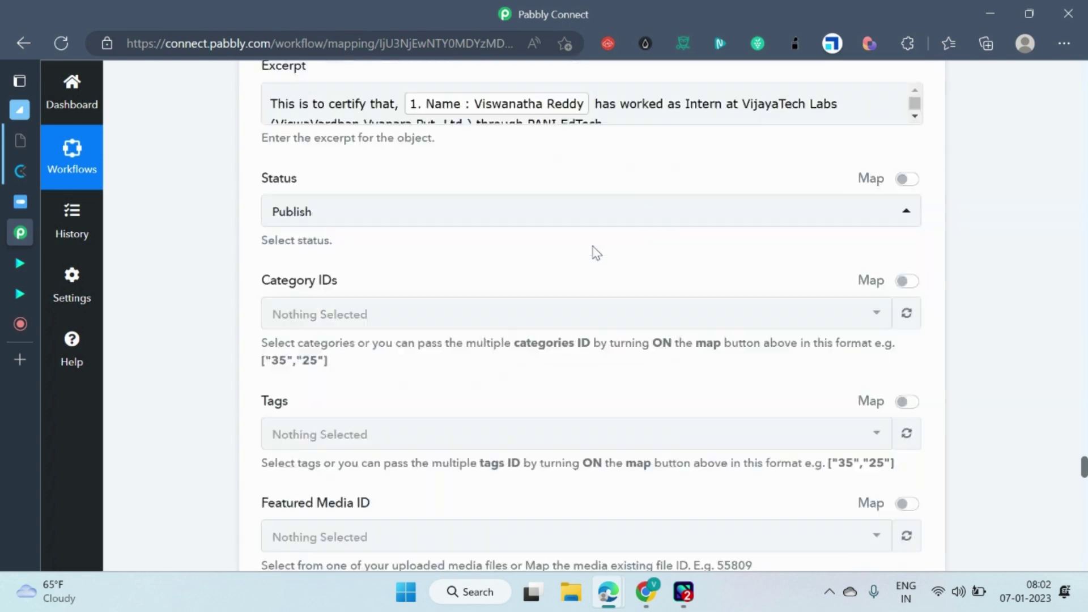
scroll(385, 373, up, 4)
scroll(346, 291, up, 3)
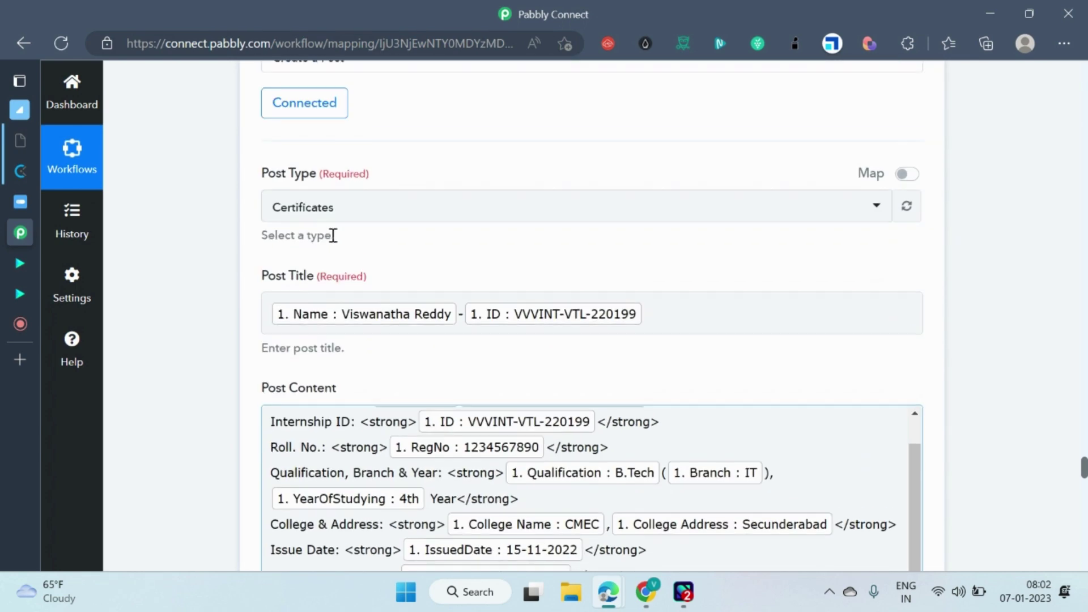
scroll(417, 269, down, 4)
scroll(413, 281, down, 9)
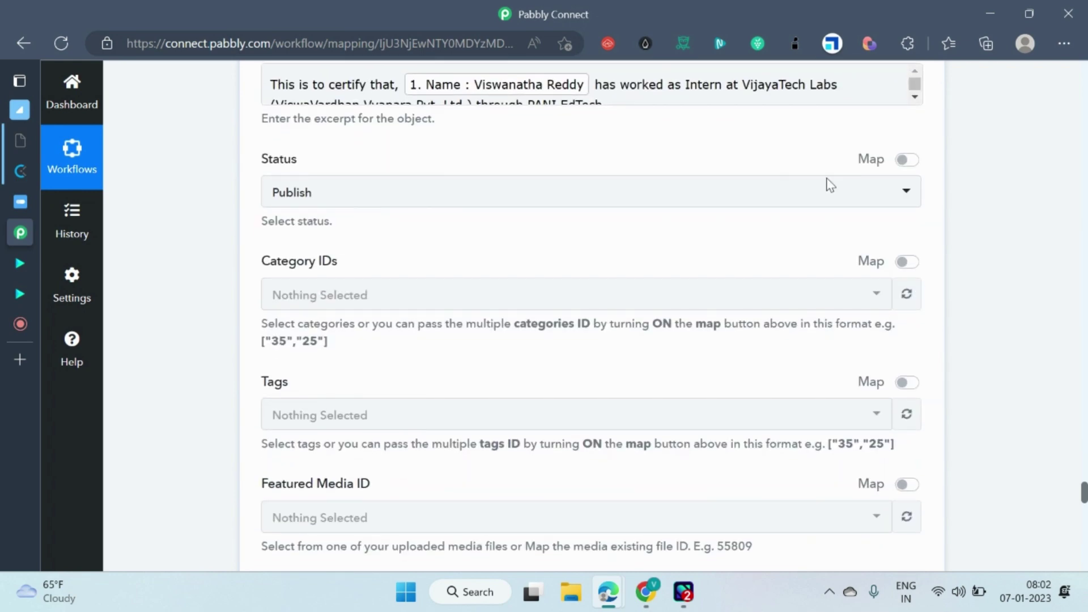
scroll(691, 274, down, 15)
scroll(701, 355, down, 5)
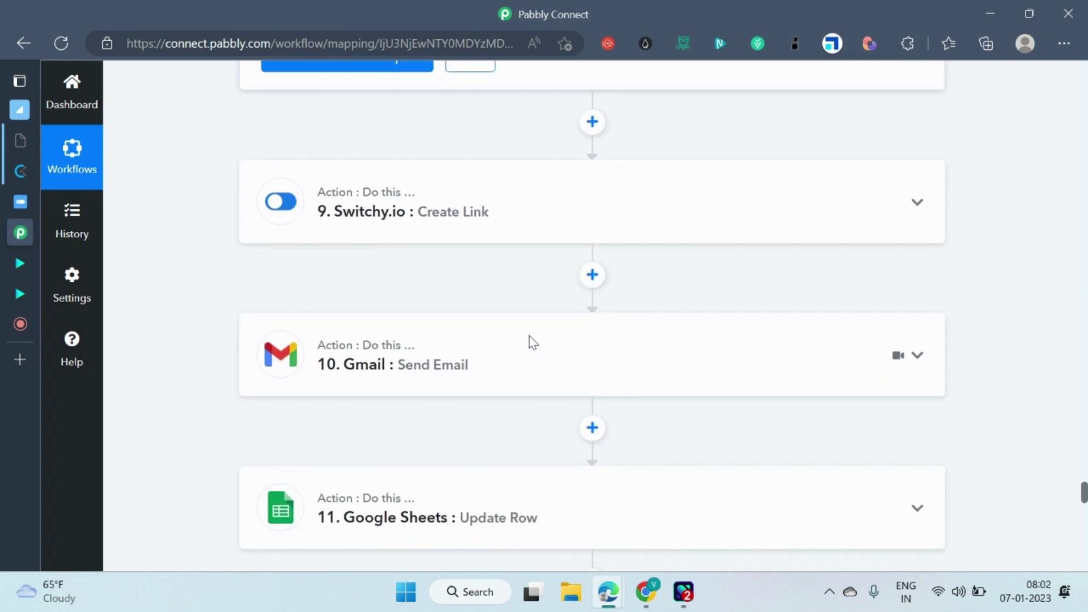
Expand the Switchy.io Create Link step and inspect the mapped Destination Link value.
scroll(609, 246, up, 3)
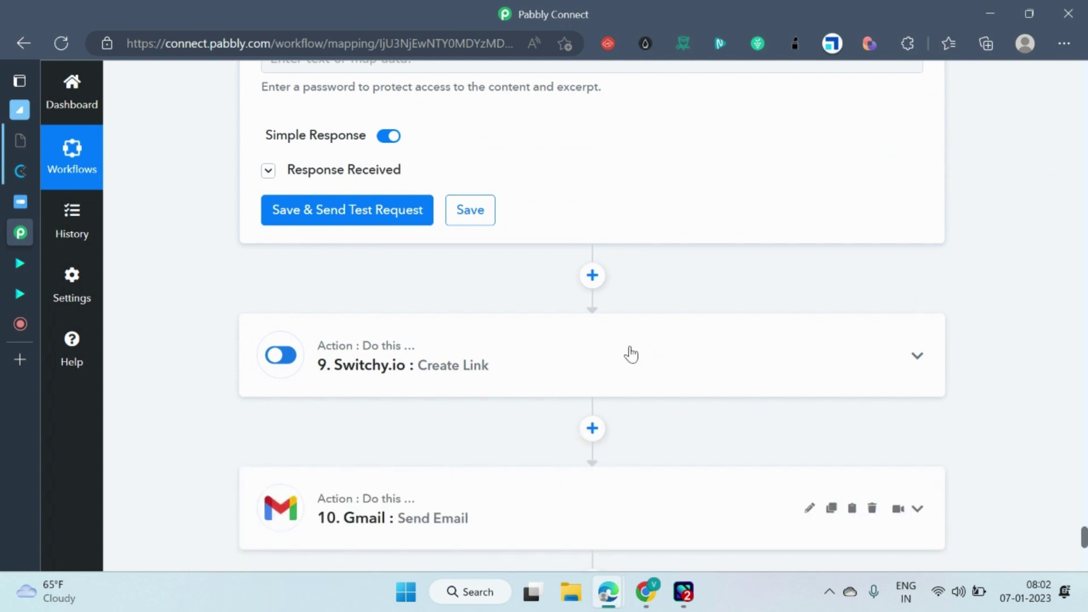
scroll(703, 286, down, 3)
click(518, 239)
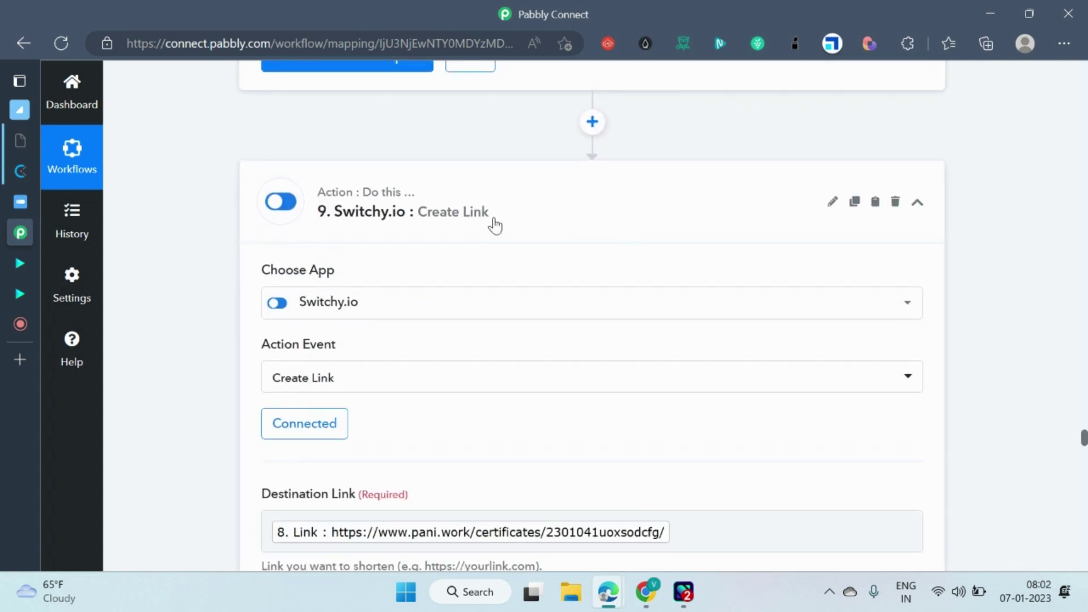
scroll(624, 219, down, 3)
scroll(604, 264, up, 3)
click(340, 466)
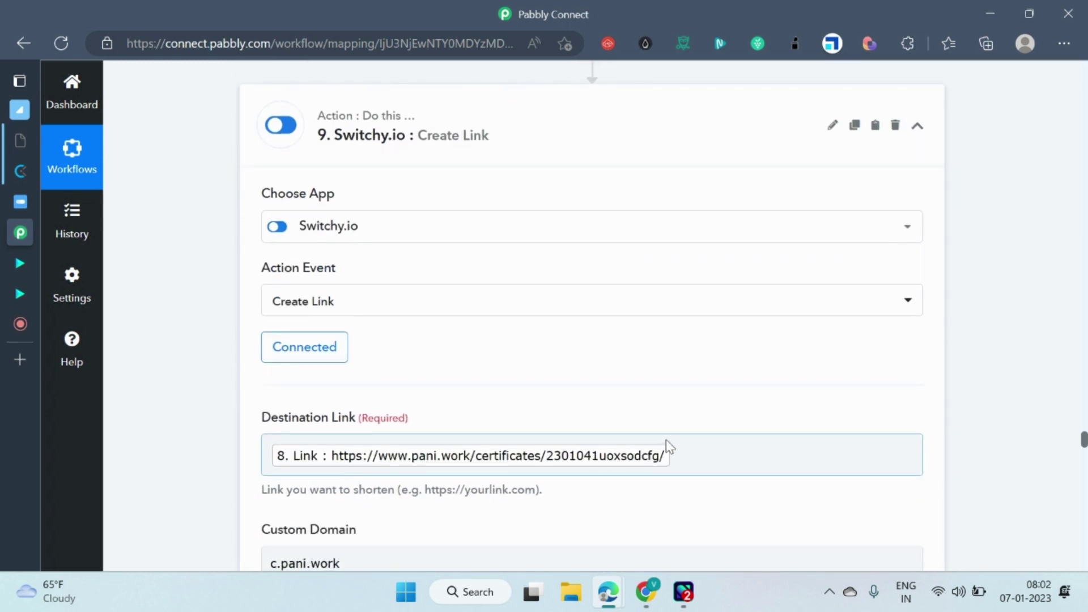
click(699, 397)
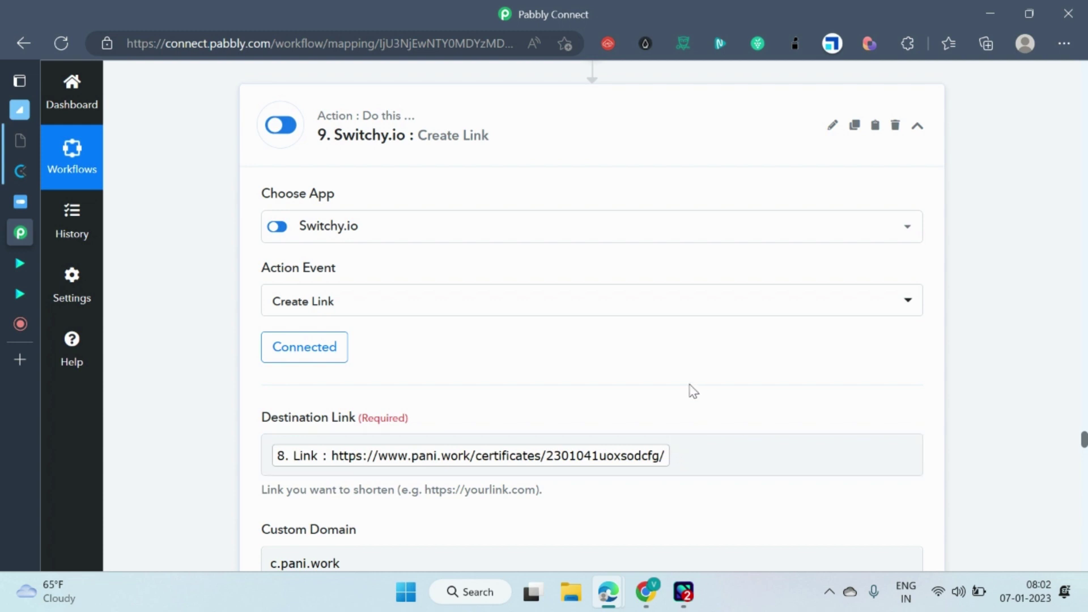
Review the Switchy.io custom domain, slug, folder and Simple Response settings.
scroll(396, 411, down, 1)
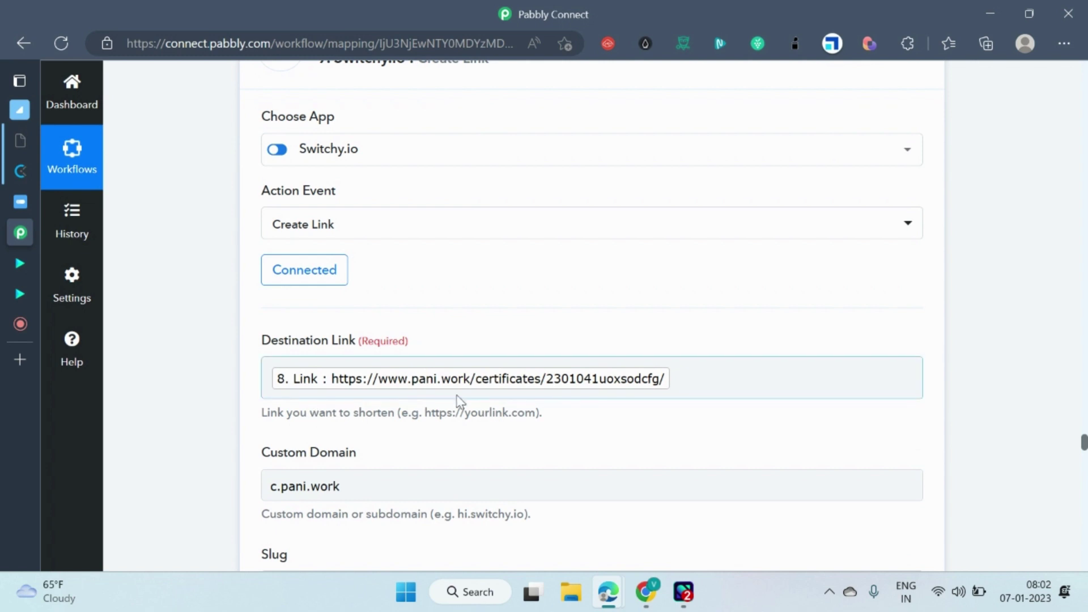
scroll(396, 417, down, 1)
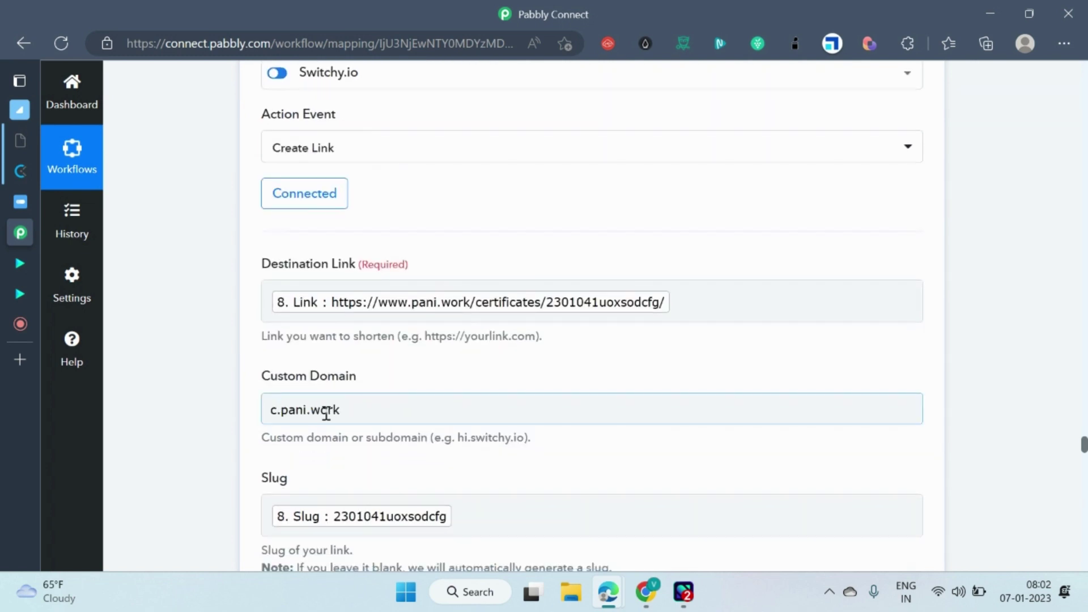
scroll(351, 411, down, 1)
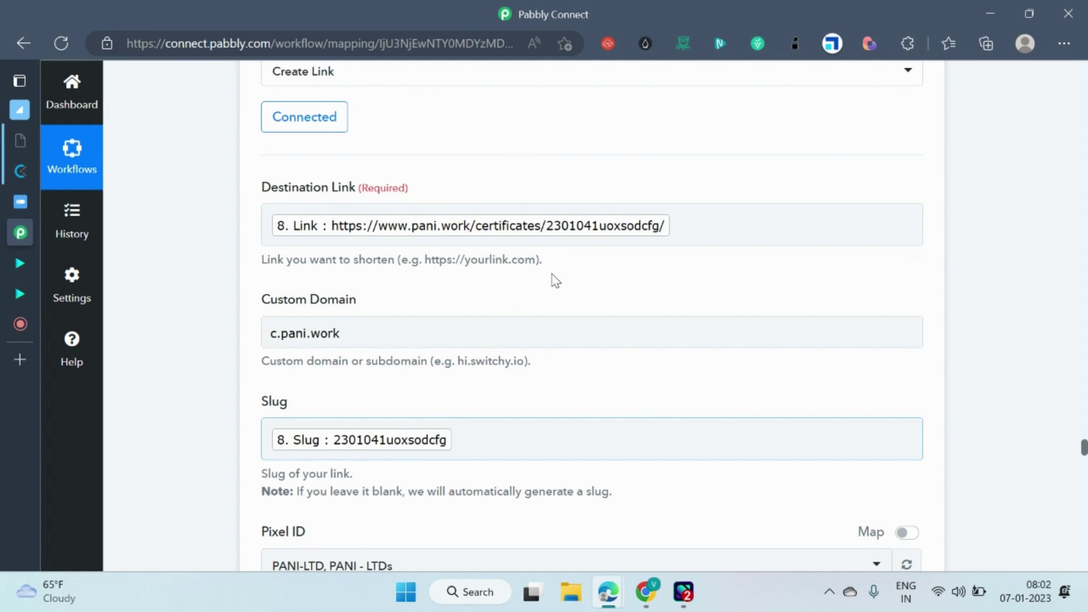
scroll(544, 316, down, 4)
scroll(508, 342, down, 10)
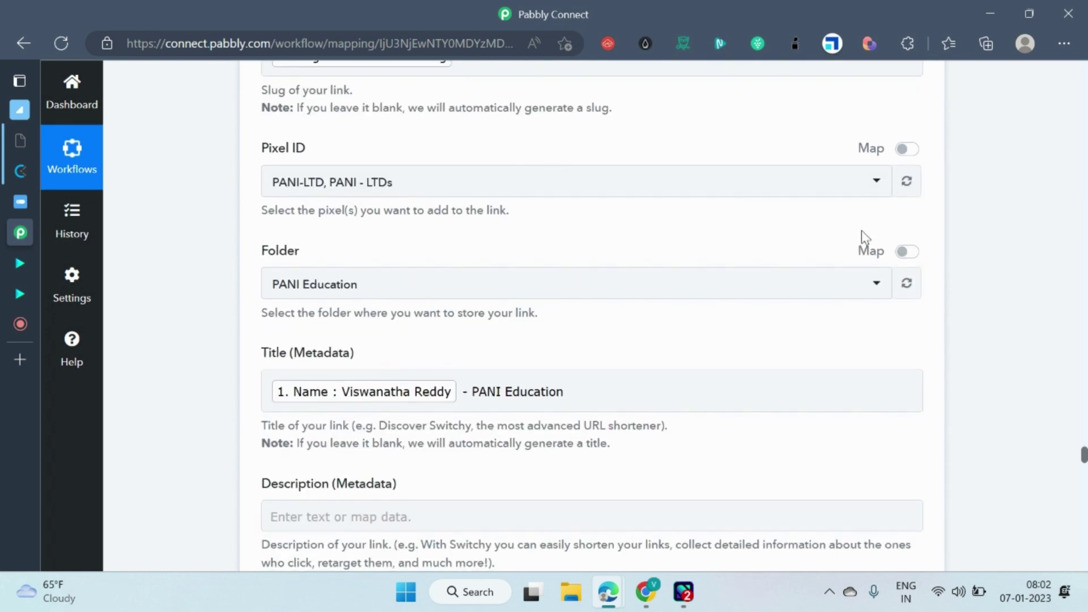
scroll(726, 352, down, 9)
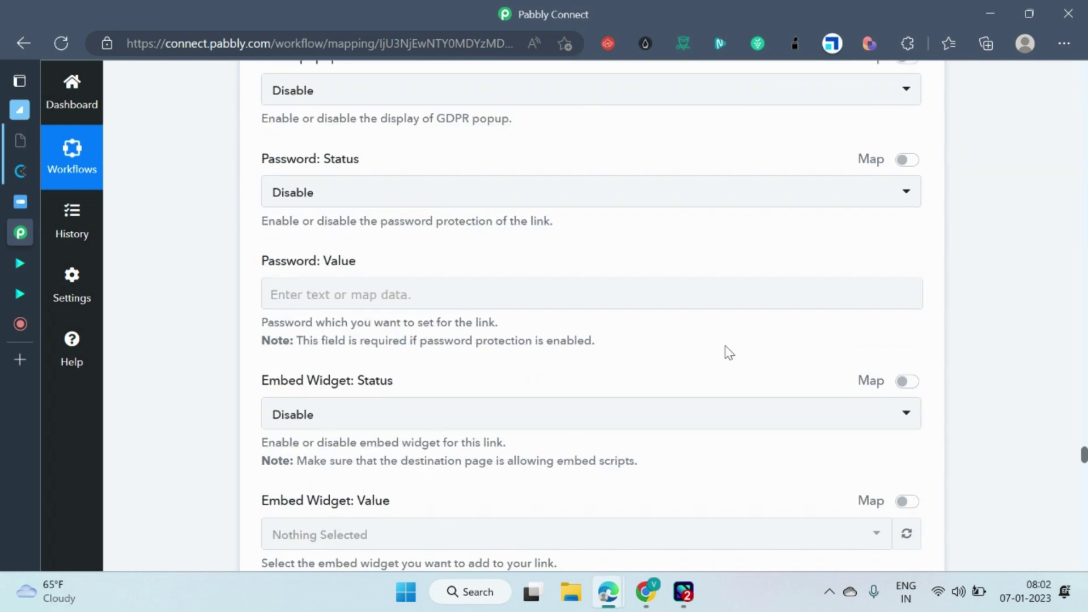
scroll(466, 335, up, 6)
scroll(803, 304, down, 20)
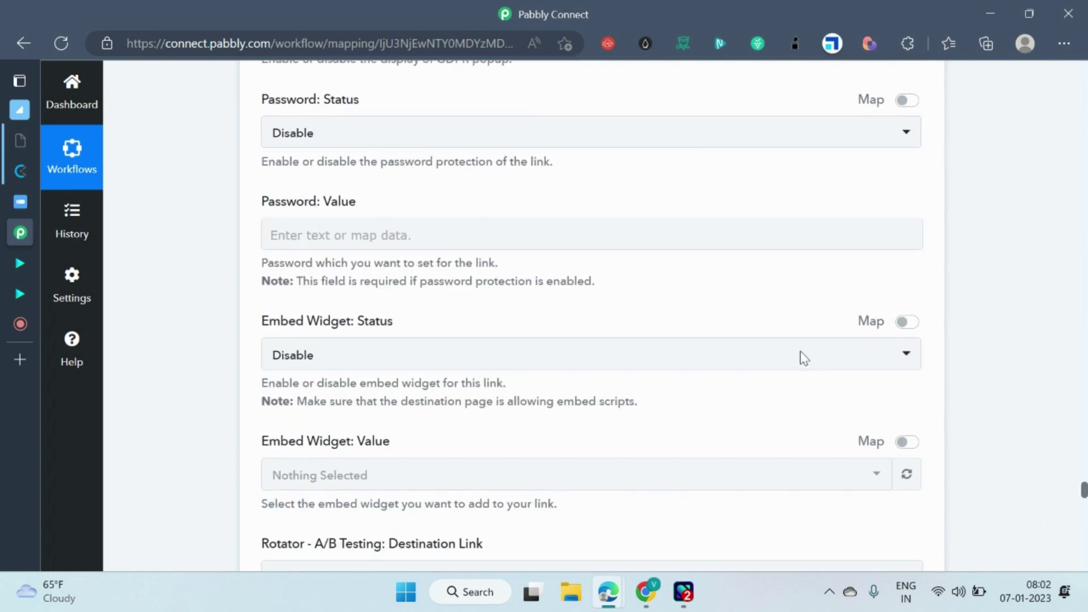
scroll(733, 351, down, 7)
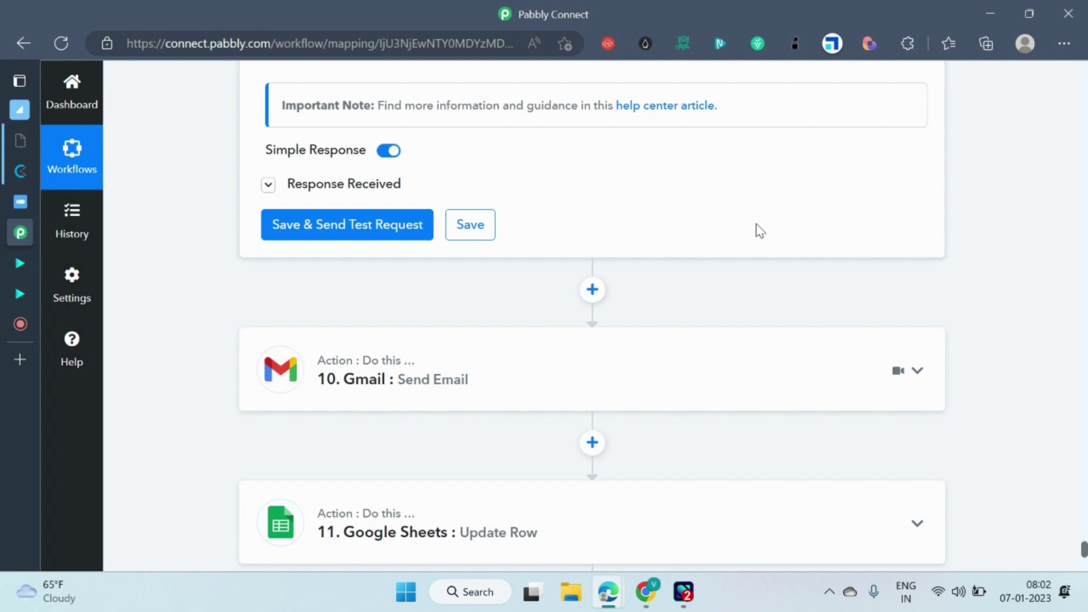
Bring up the Internship Template presentation in Google Slides.
click(646, 592)
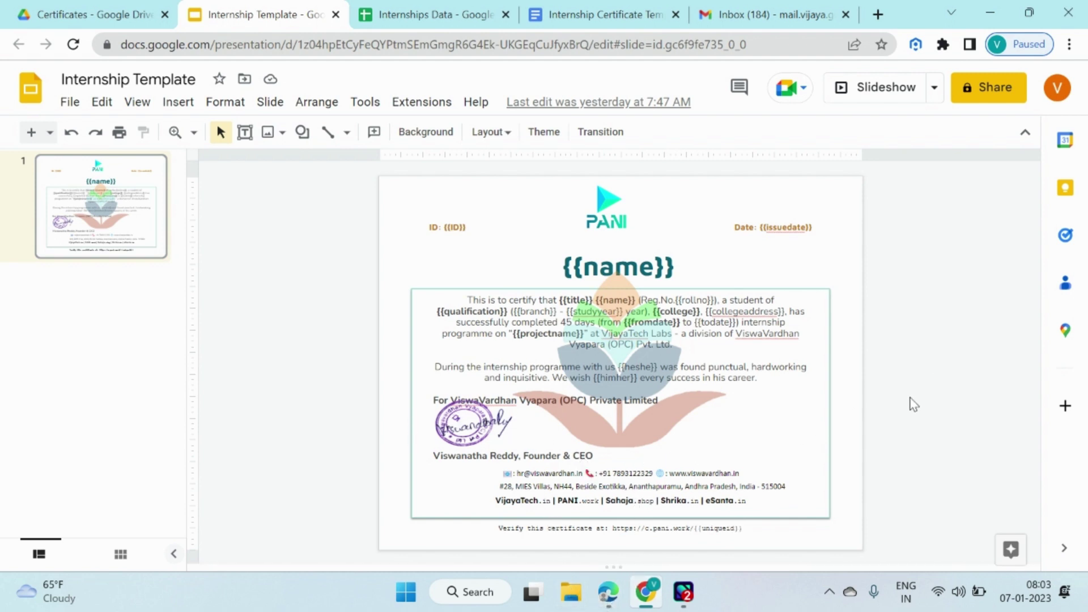
Bring the Pabbly Connect workflow window back to the front.
mouse_move(607, 592)
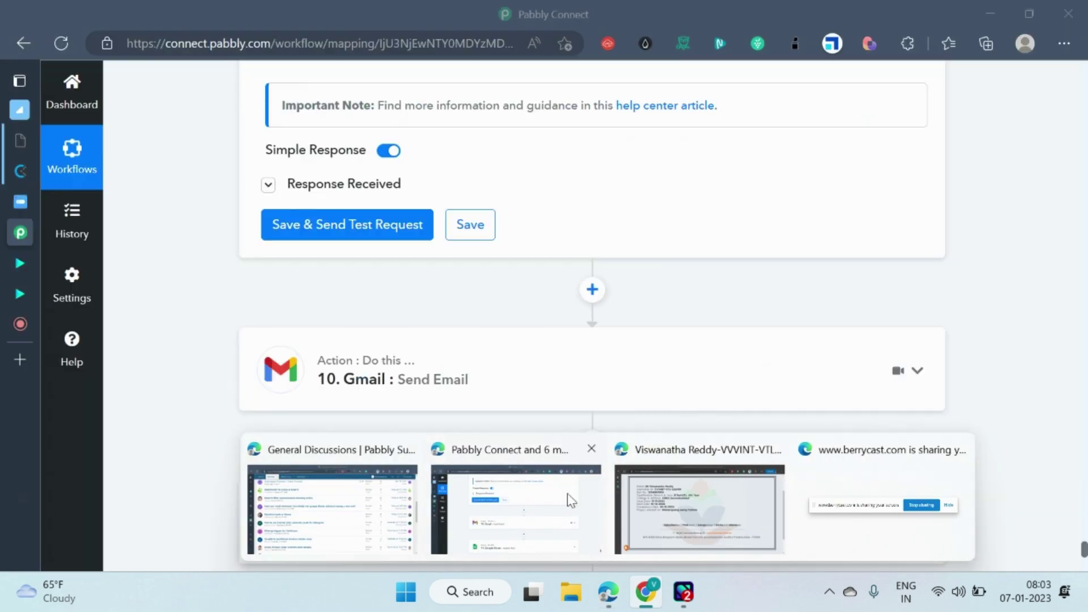
click(566, 502)
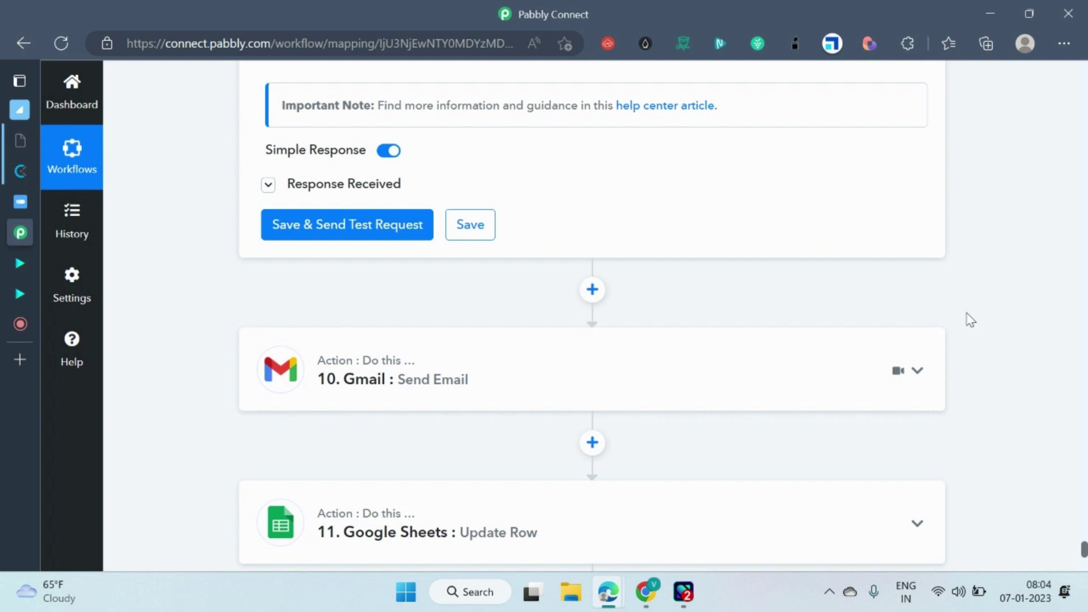
Expand the Gmail Send Email step and check its 'Internship Certificate' subject.
scroll(966, 313, down, 1)
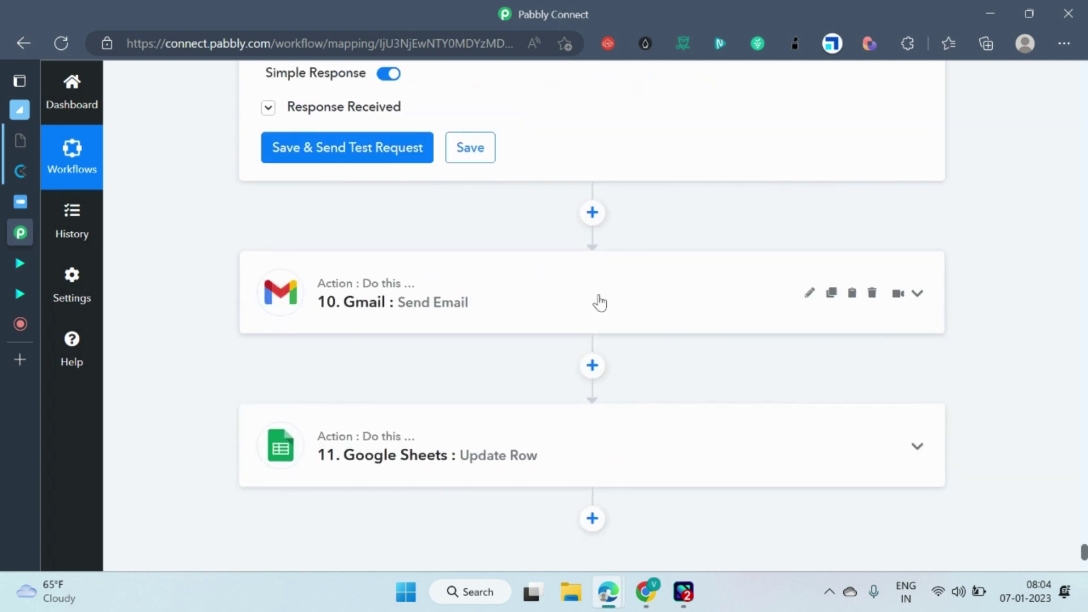
scroll(623, 187, up, 3)
scroll(702, 187, down, 3)
click(639, 287)
scroll(927, 259, down, 2)
scroll(1006, 290, down, 3)
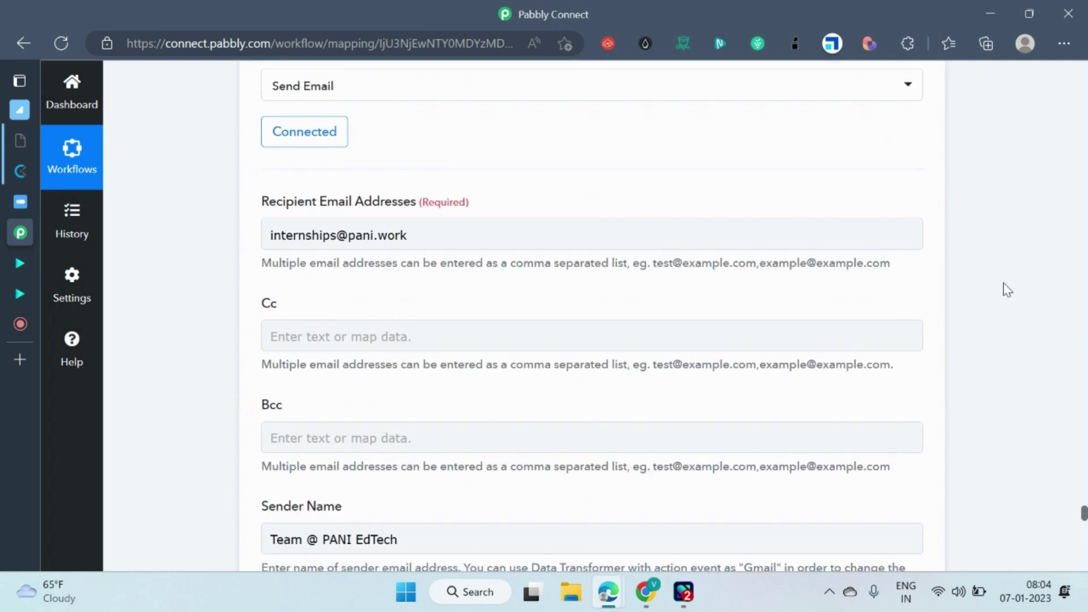
scroll(1007, 289, down, 4)
scroll(712, 297, down, 1)
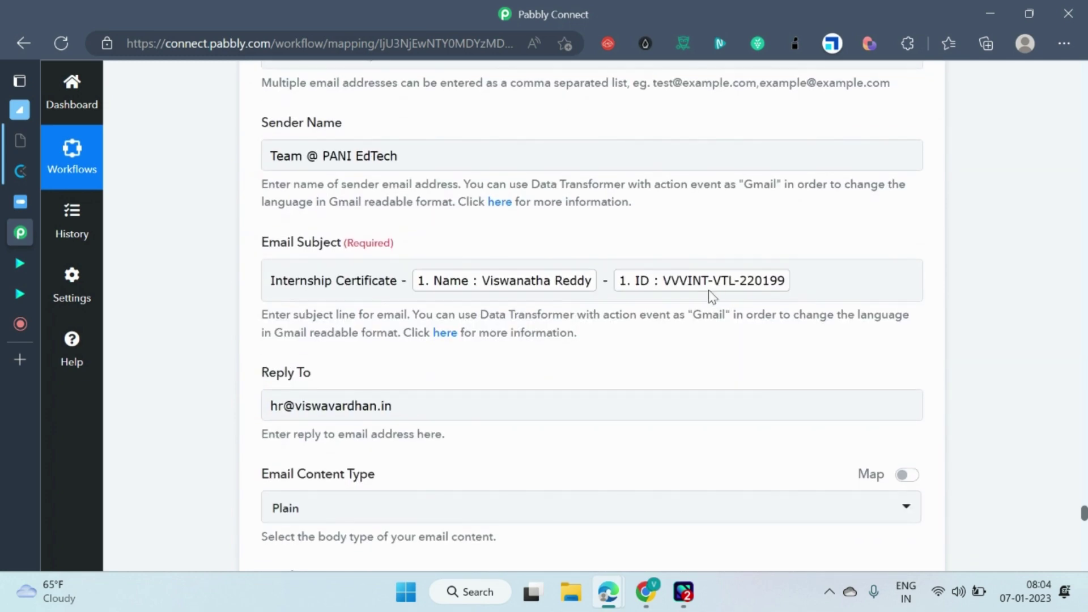
scroll(712, 297, down, 2)
scroll(483, 294, down, 2)
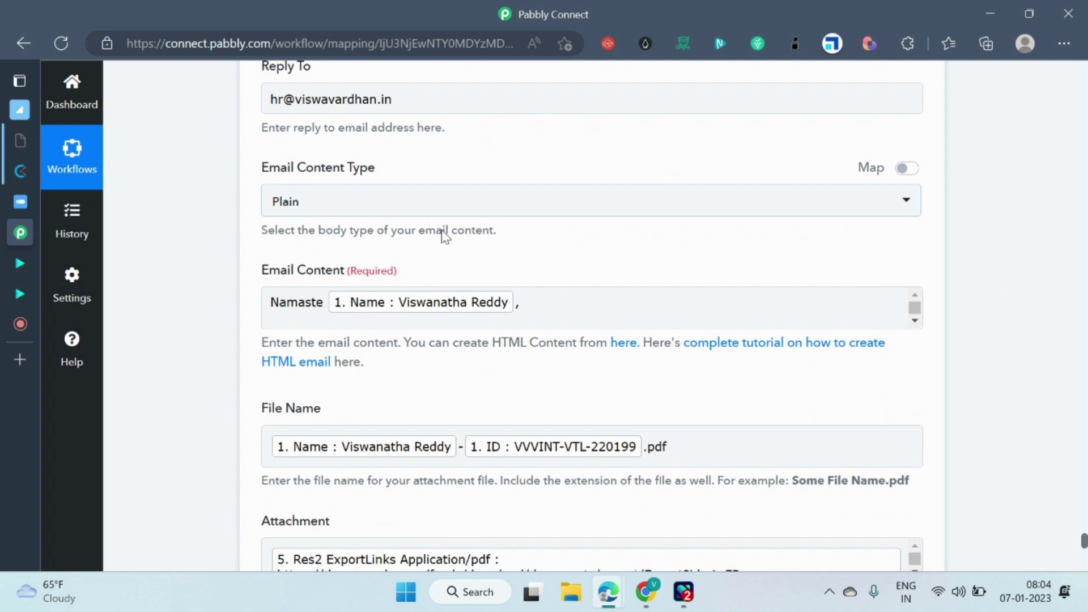
Review the email body, the mapped .pdf file name and the Google Docs PDF export attachment link.
click(780, 298)
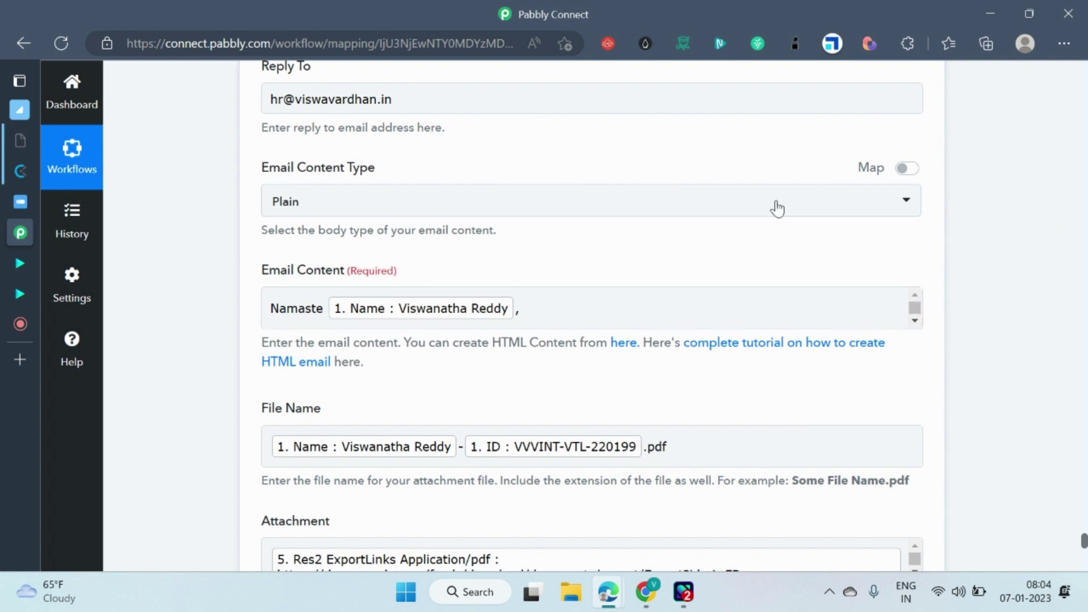
scroll(342, 239, up, 4)
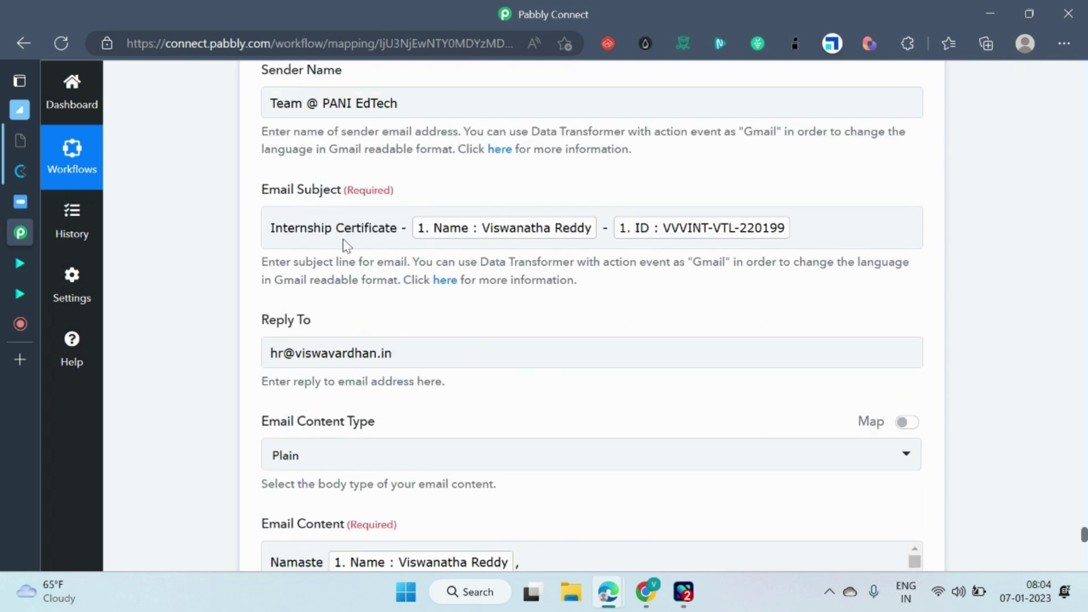
scroll(342, 239, down, 3)
scroll(376, 233, up, 4)
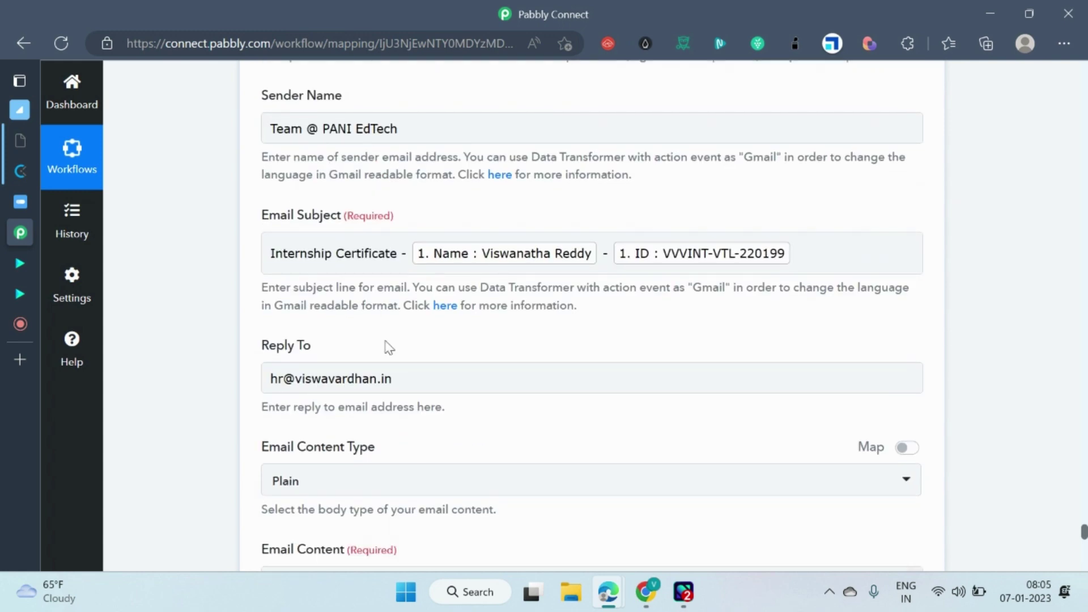
scroll(389, 346, down, 9)
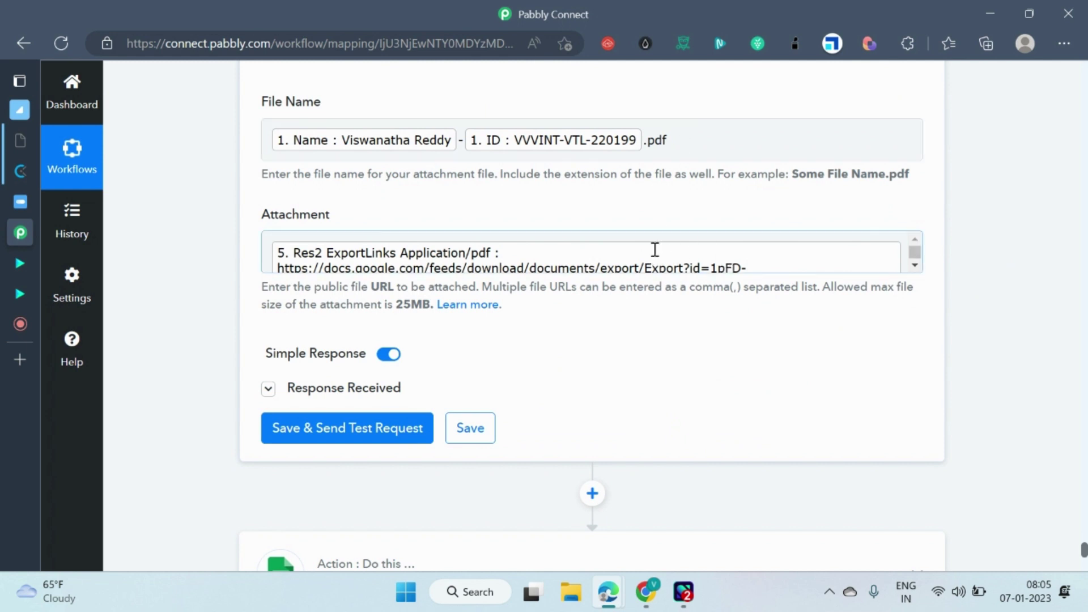
scroll(889, 267, up, 3)
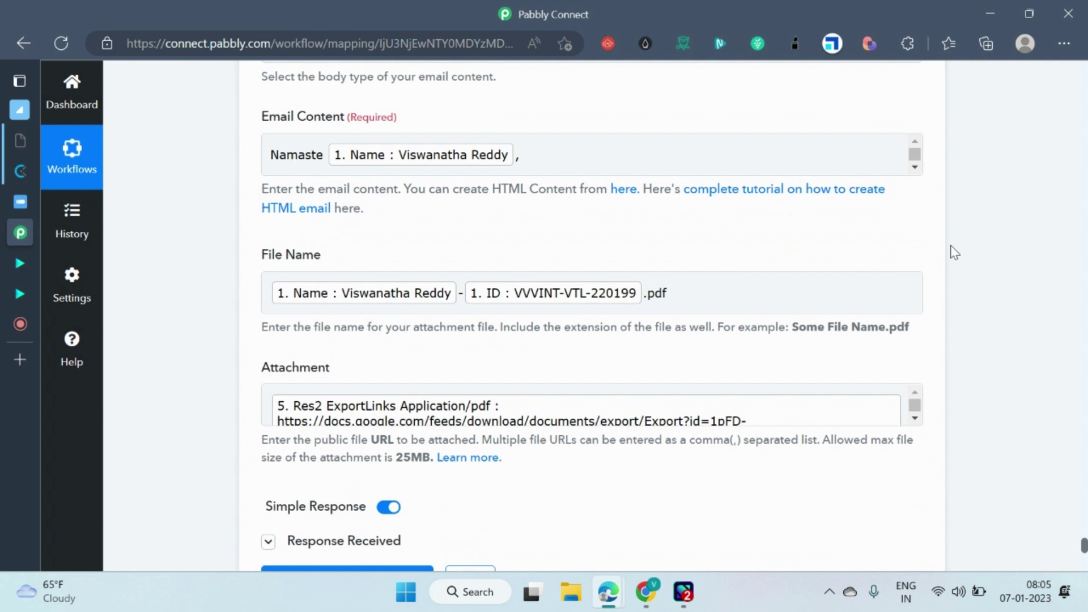
scroll(940, 271, down, 2)
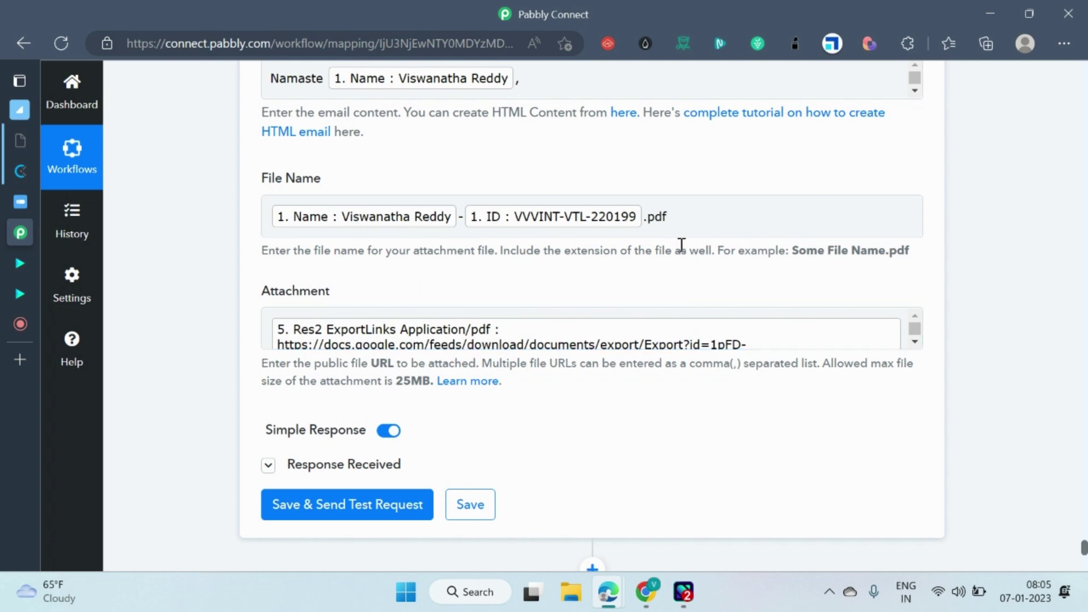
scroll(641, 325, down, 1)
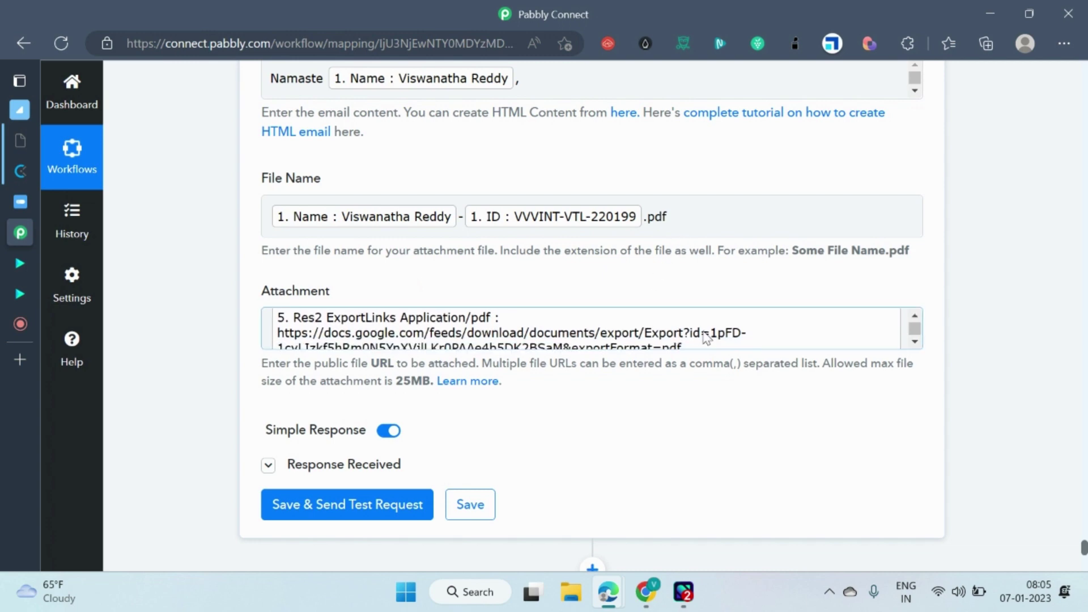
scroll(705, 338, down, 3)
scroll(637, 301, up, 4)
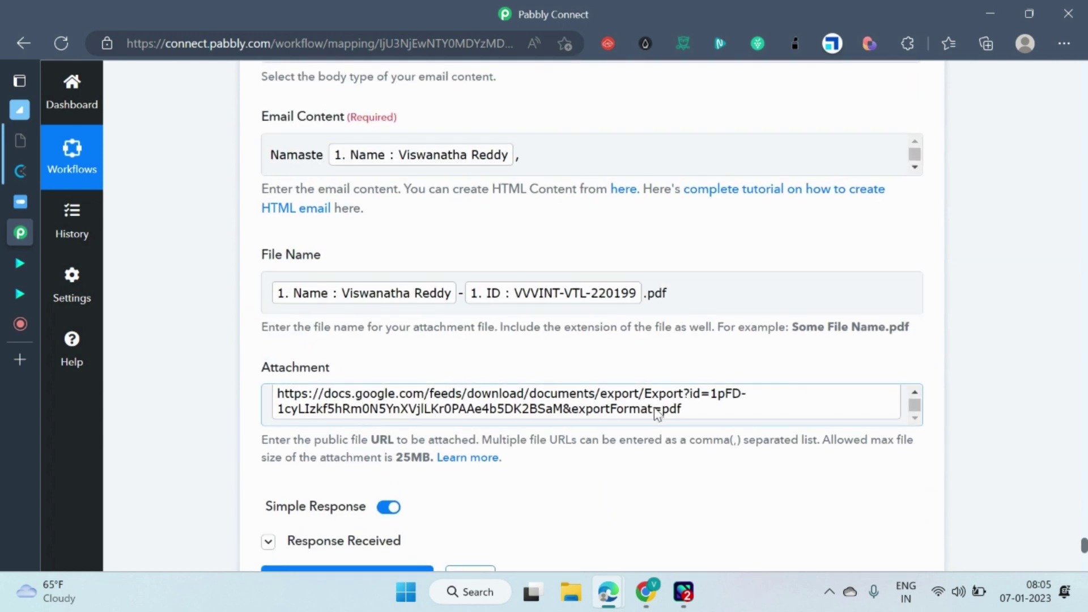
scroll(657, 413, up, 2)
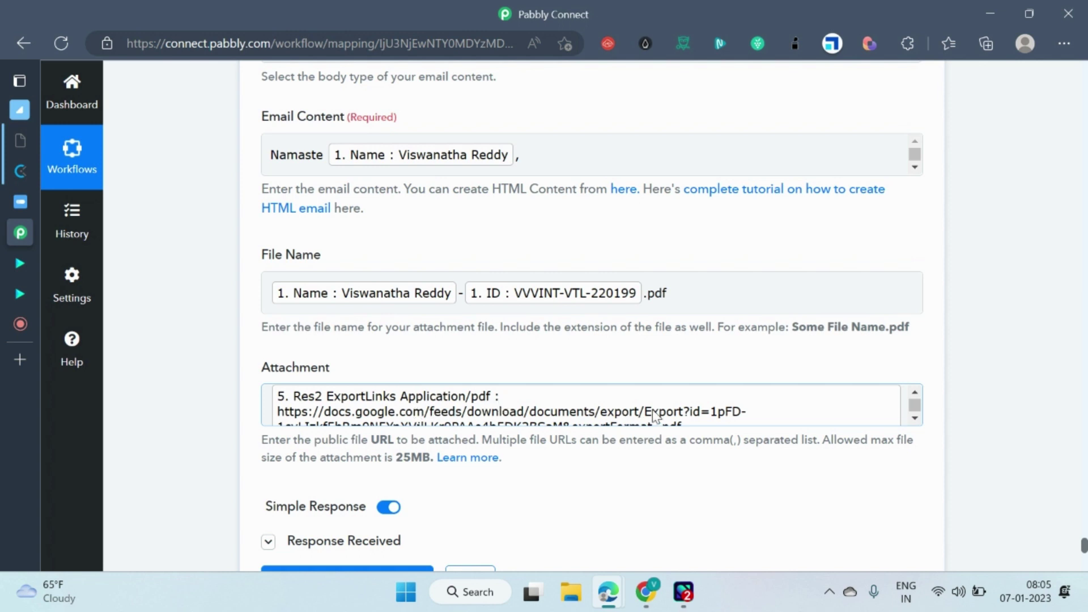
scroll(654, 415, down, 1)
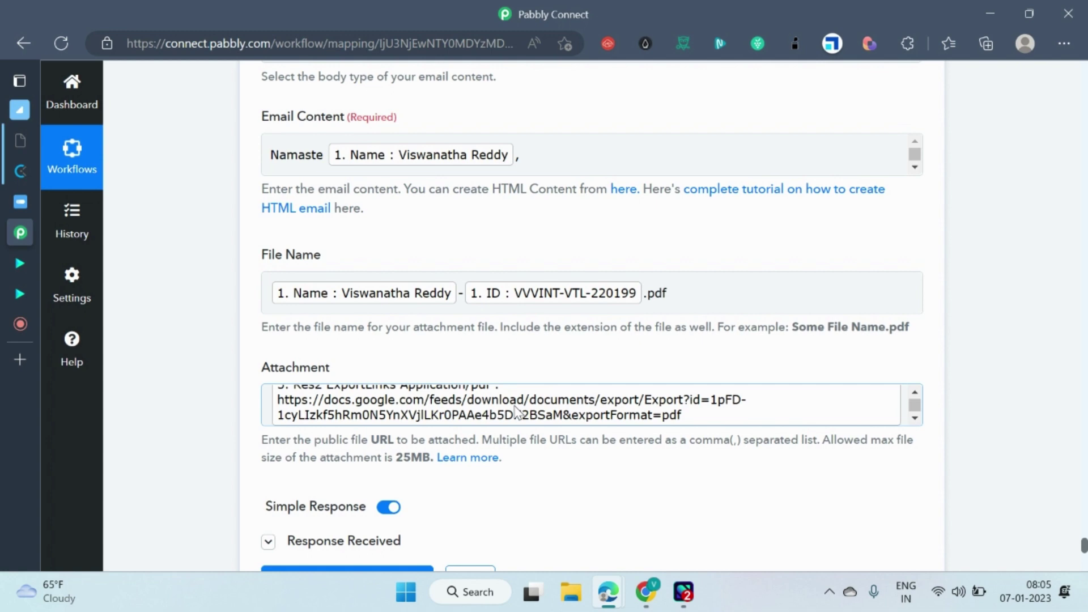
scroll(780, 258, up, 7)
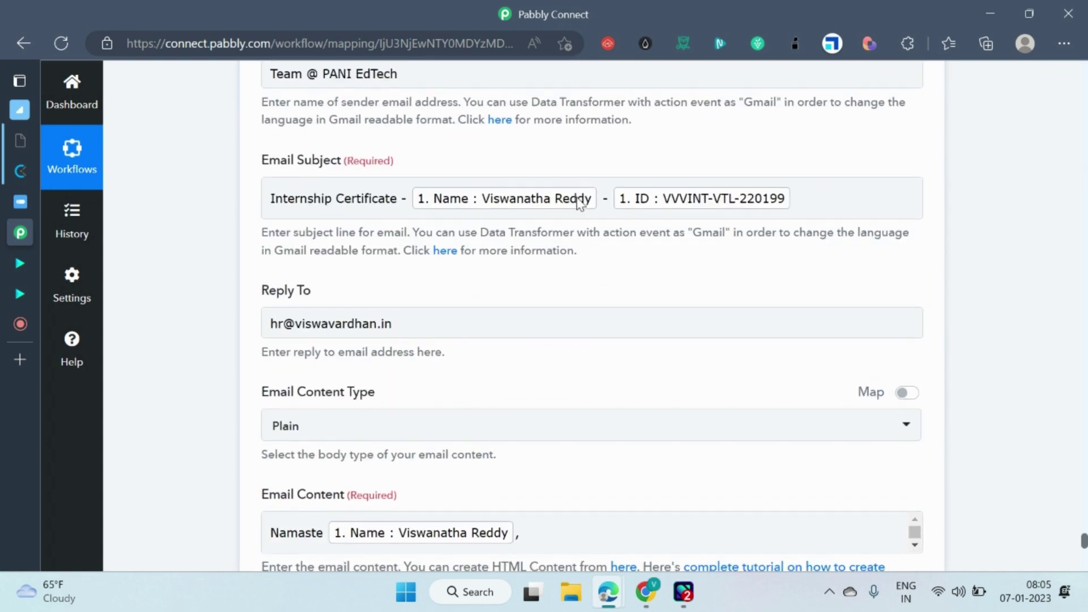
scroll(850, 240, down, 17)
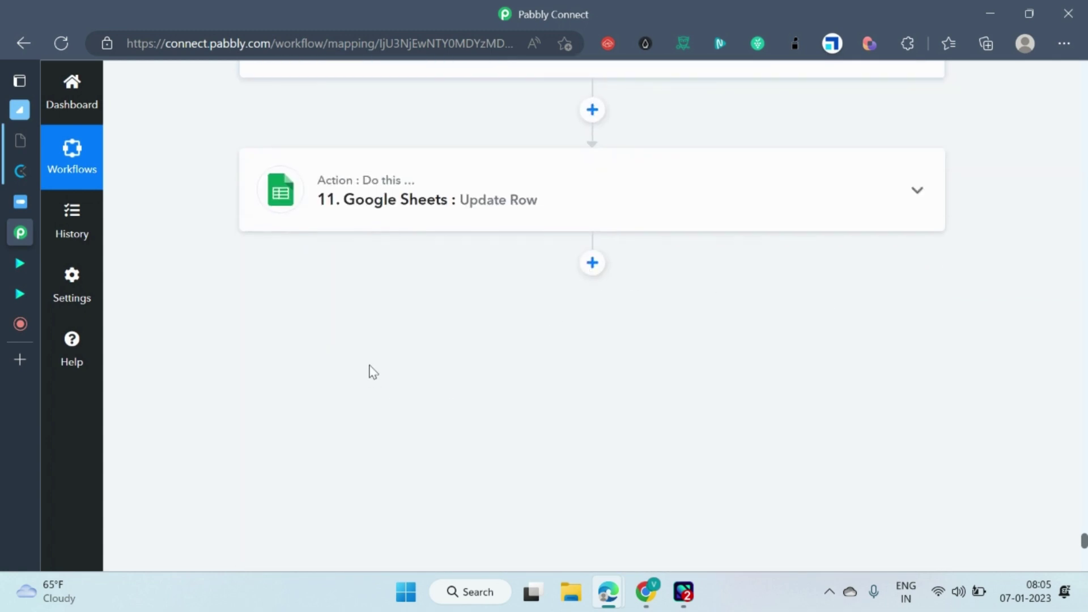
scroll(372, 372, up, 15)
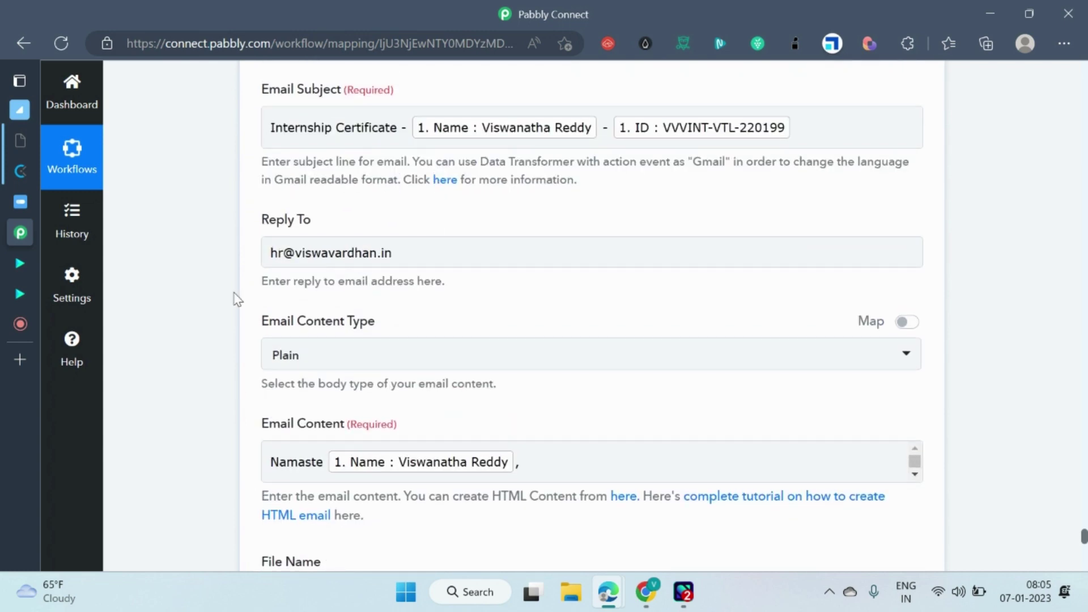
scroll(237, 298, down, 15)
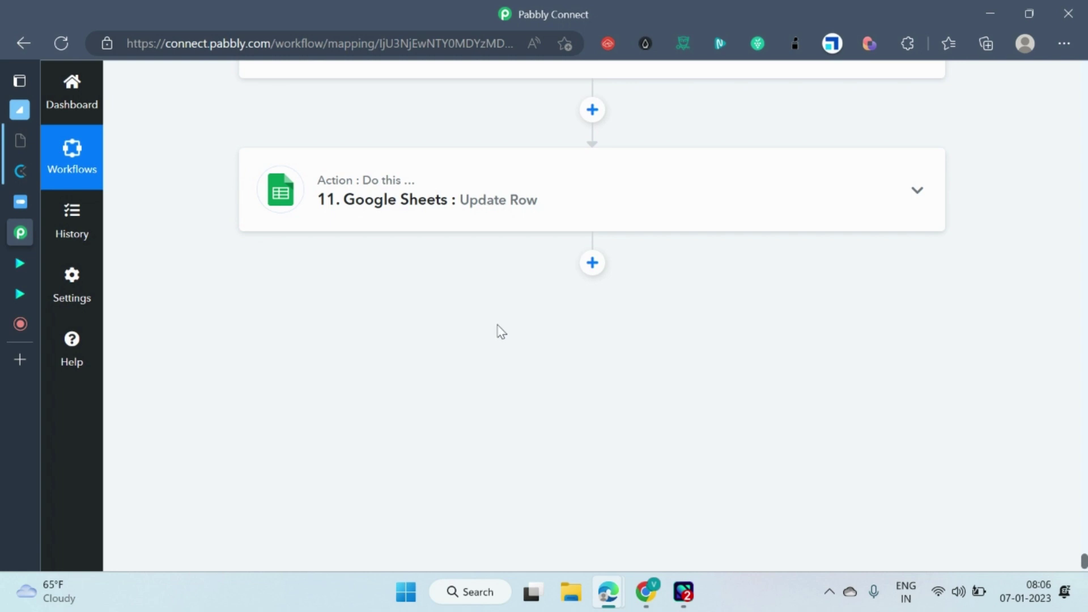
click(572, 207)
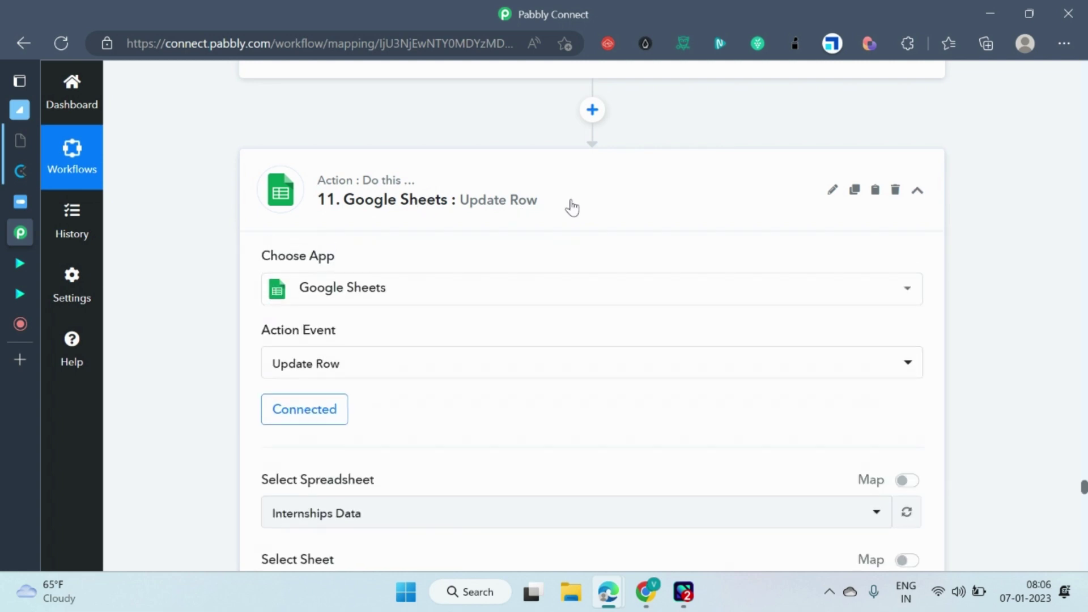
scroll(418, 323, down, 10)
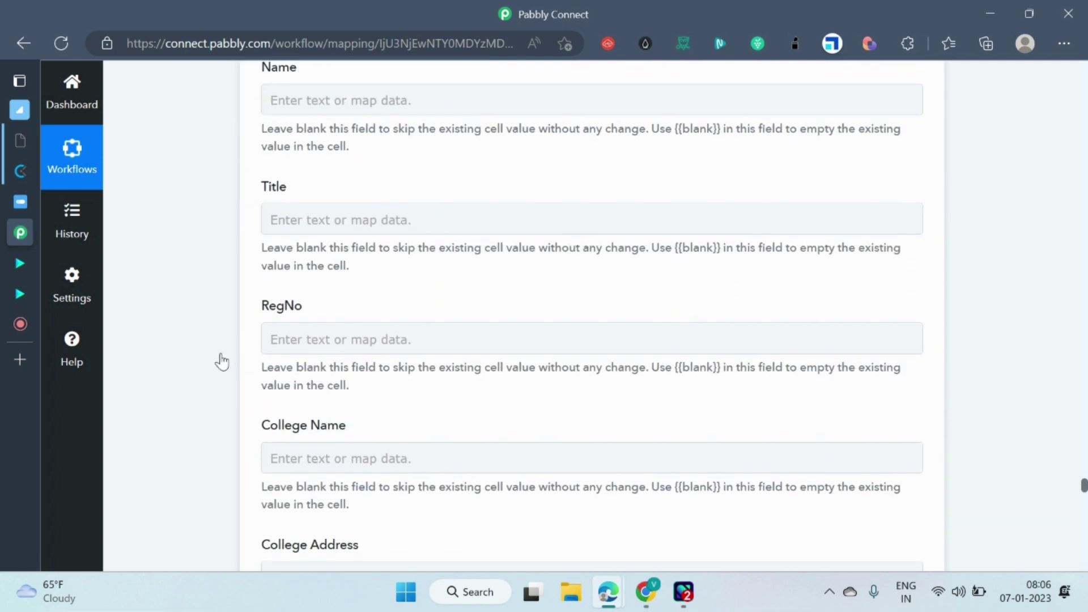
scroll(221, 360, down, 15)
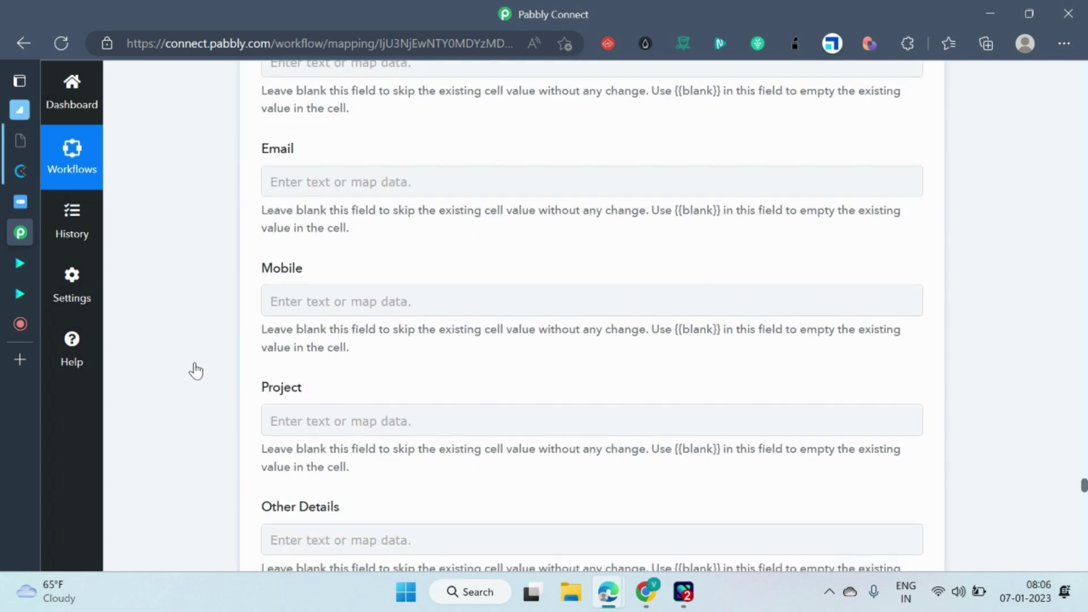
scroll(196, 371, down, 20)
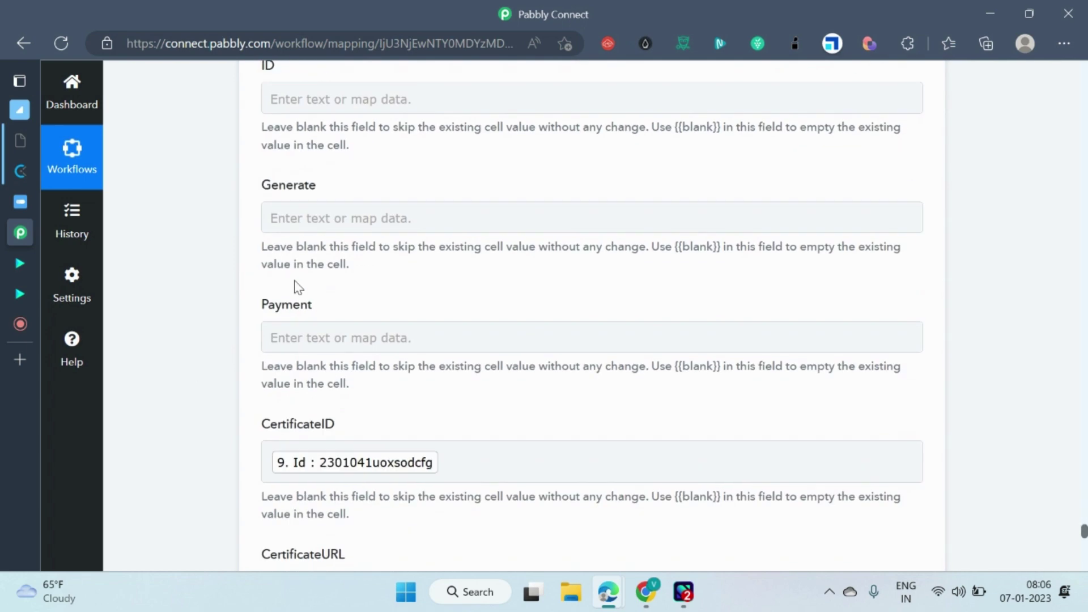
scroll(299, 287, down, 5)
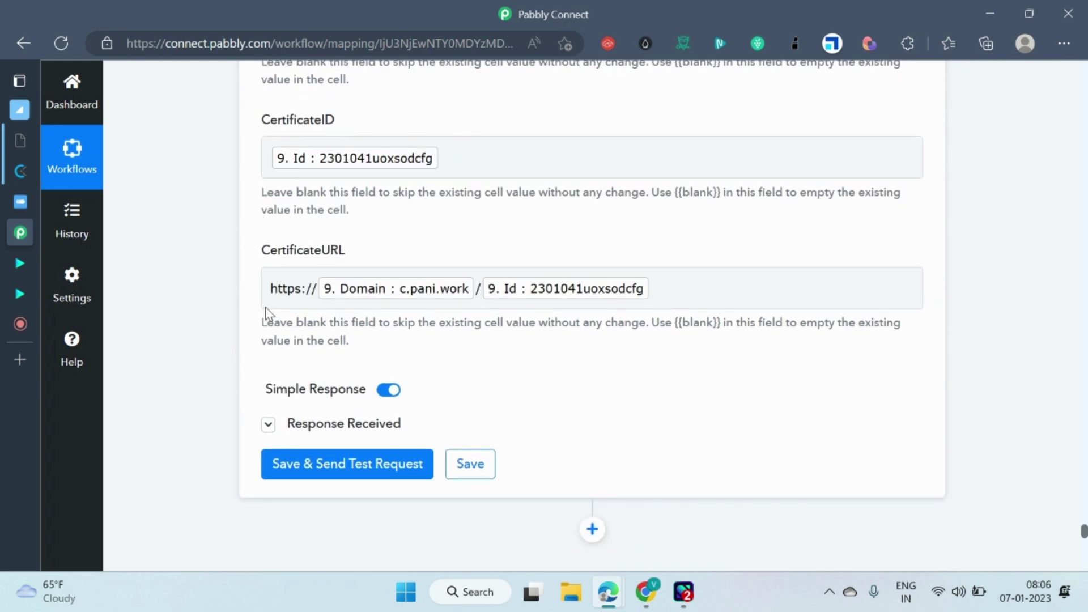
scroll(219, 287, up, 7)
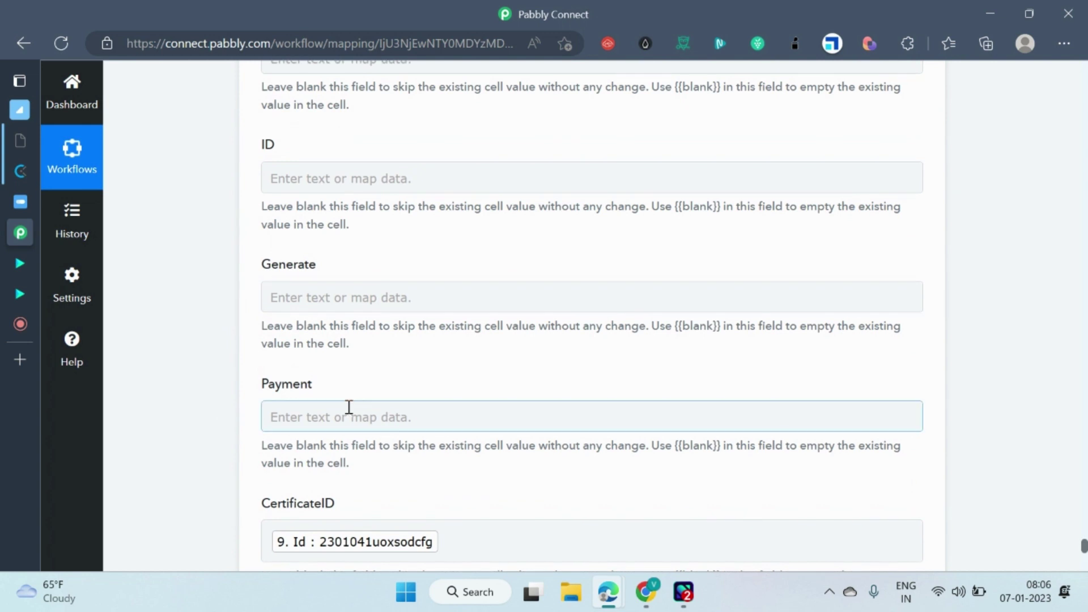
scroll(349, 407, down, 5)
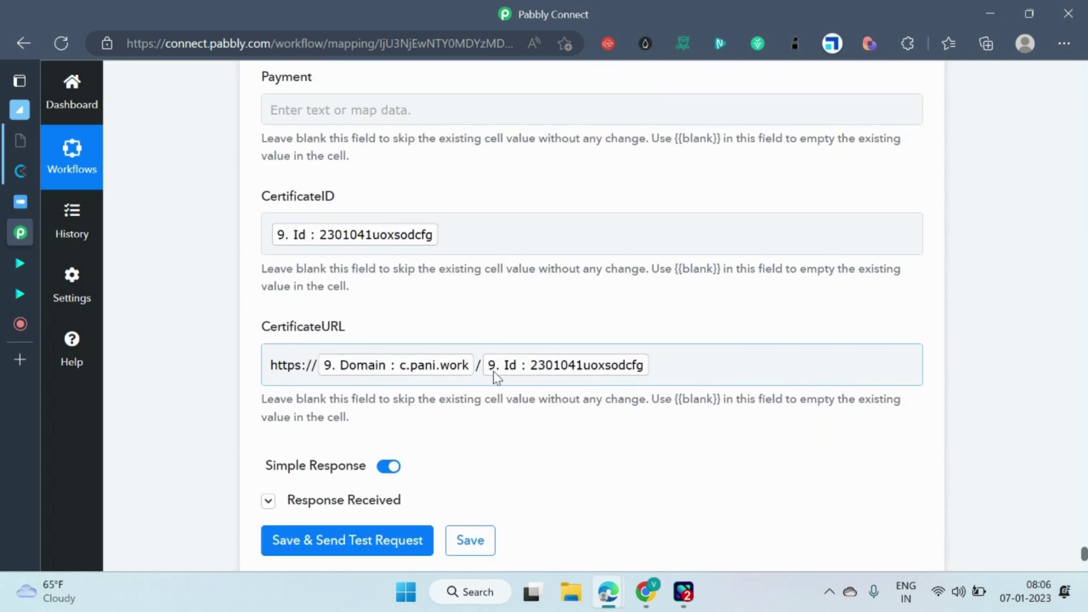
scroll(418, 370, up, 3)
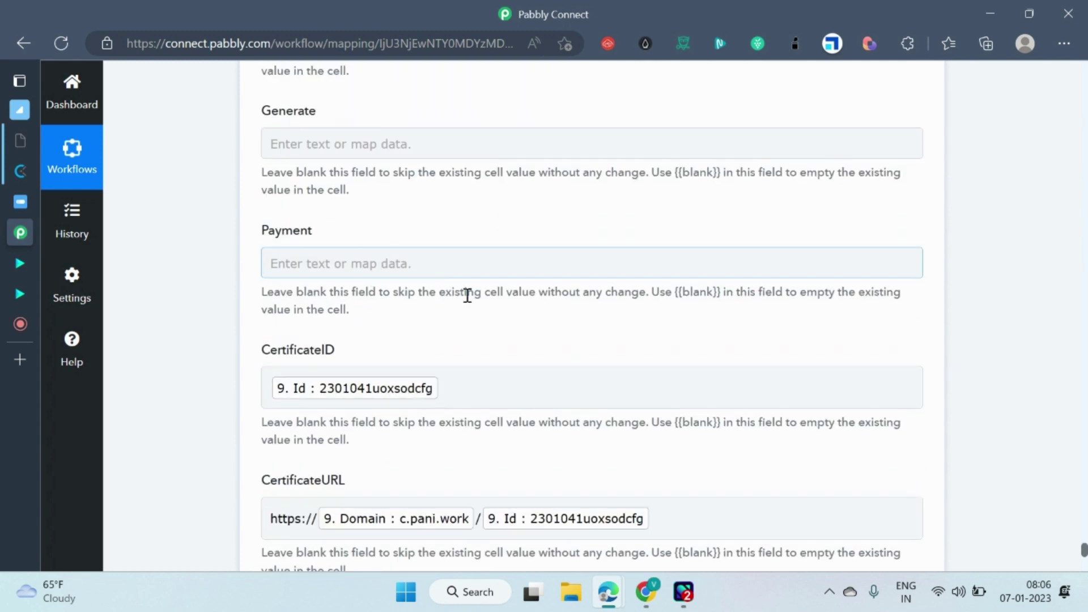
mouse_move(641, 595)
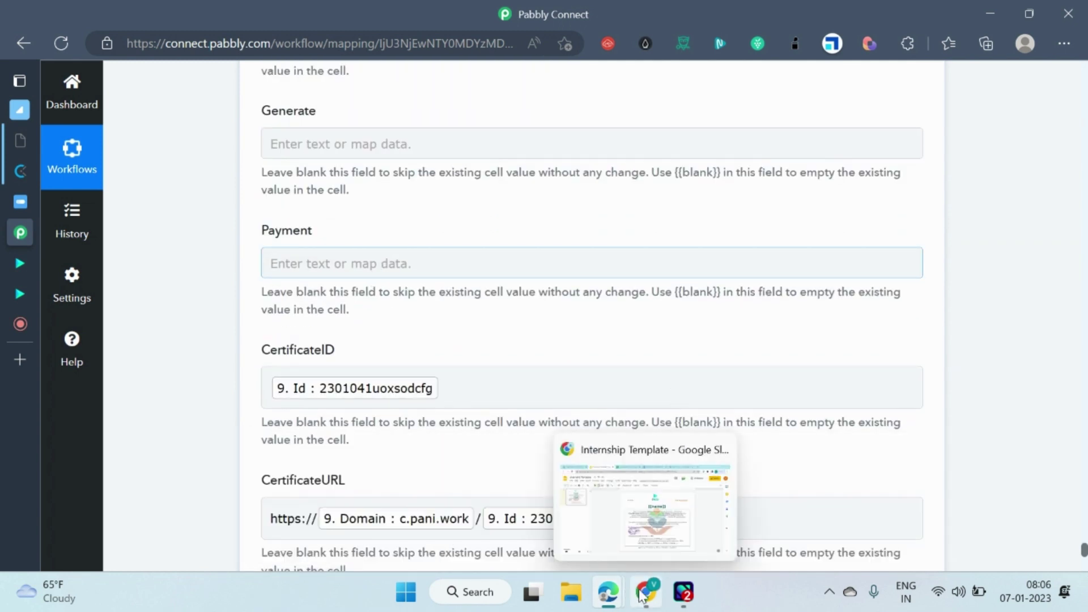
click(641, 508)
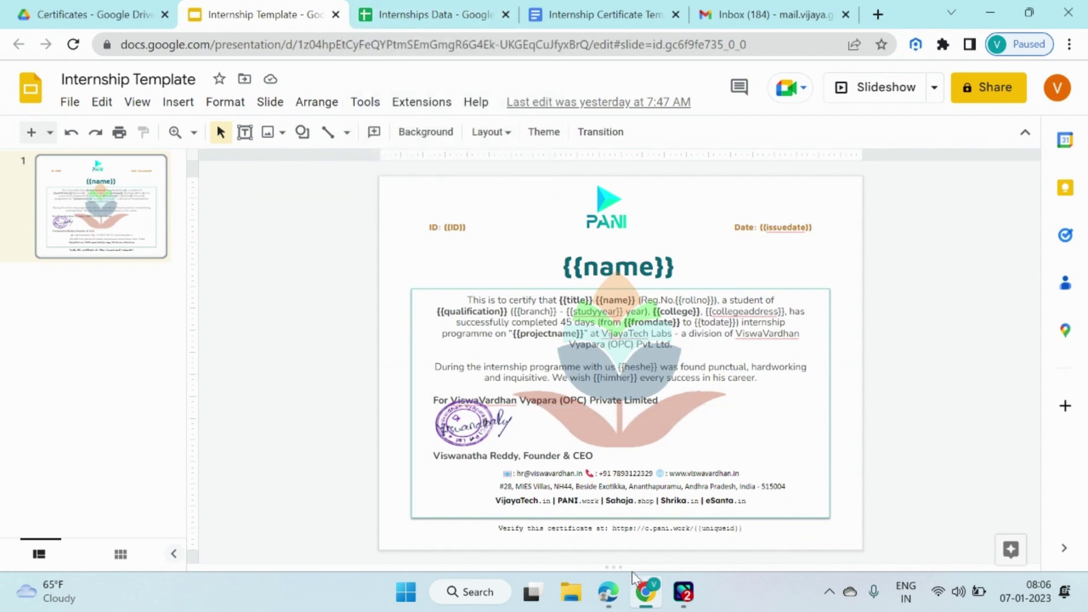
click(414, 17)
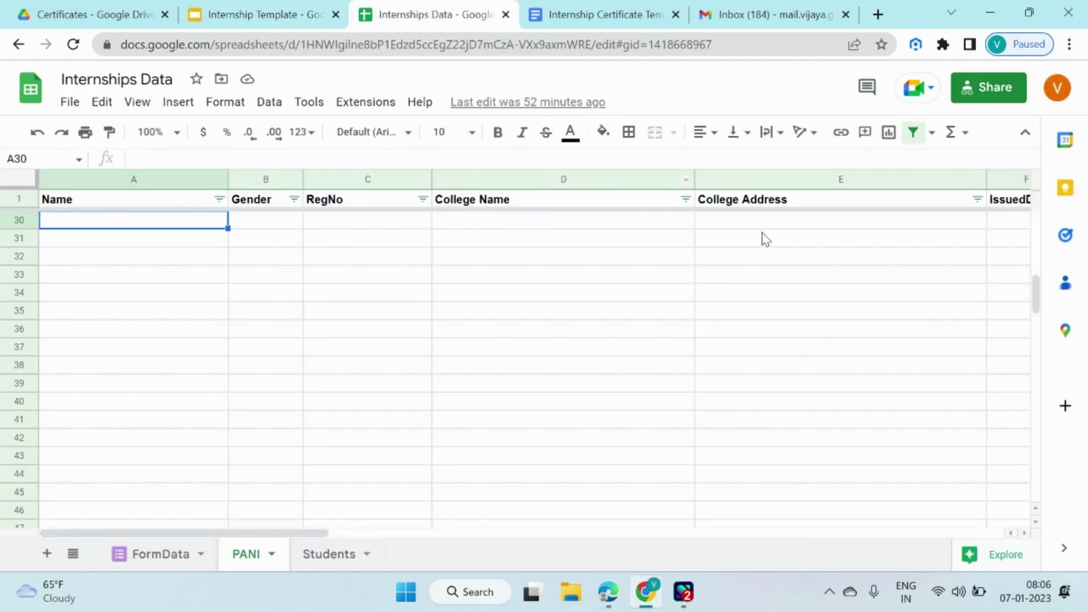
key(Right)
key(Right)
key(Right)
key(Right)
key(Right)
key(Right)
key(Right)
key(Right)
key(Right)
key(Right)
key(Right)
key(Right)
key(Right)
key(Right)
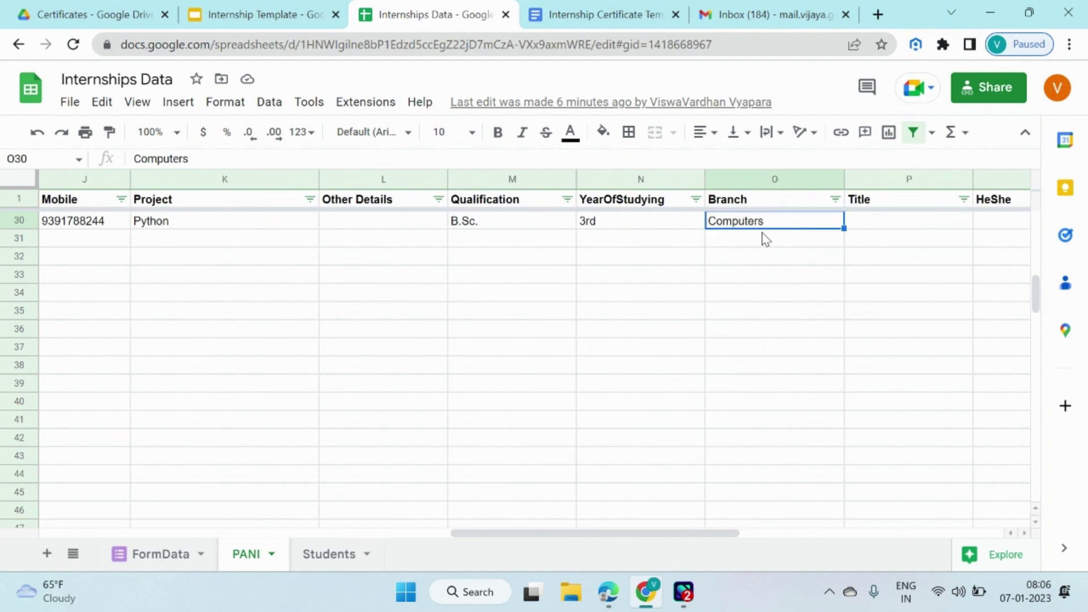
key(Right)
key(Right)
key(Right)
key(Right)
key(Right)
key(Right)
key(Right)
key(Right)
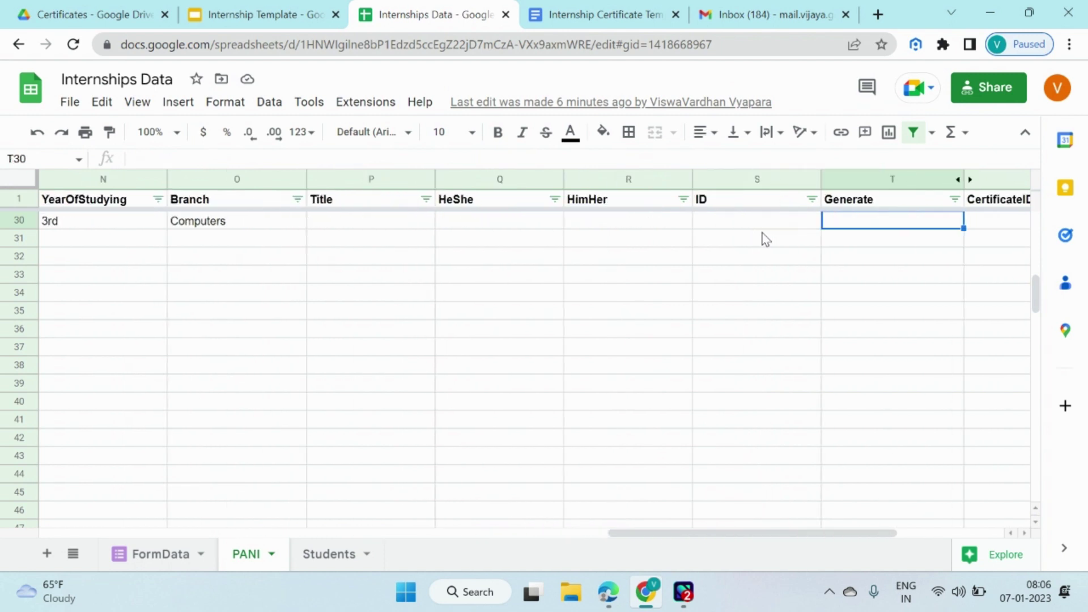
key(Left)
key(Left)
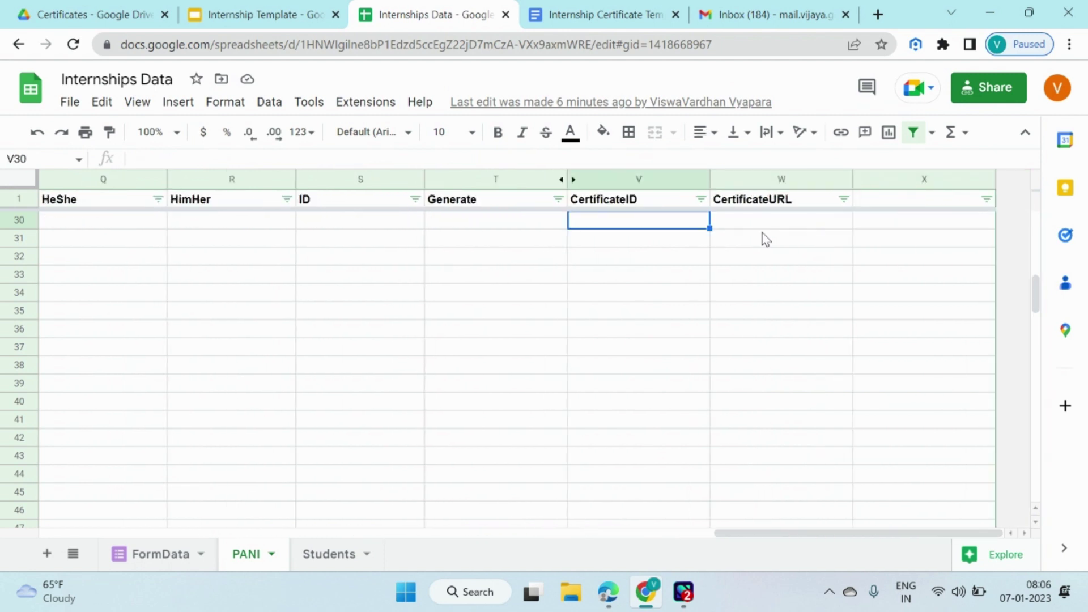
key(Right)
key(Left)
key(Left)
key(Home)
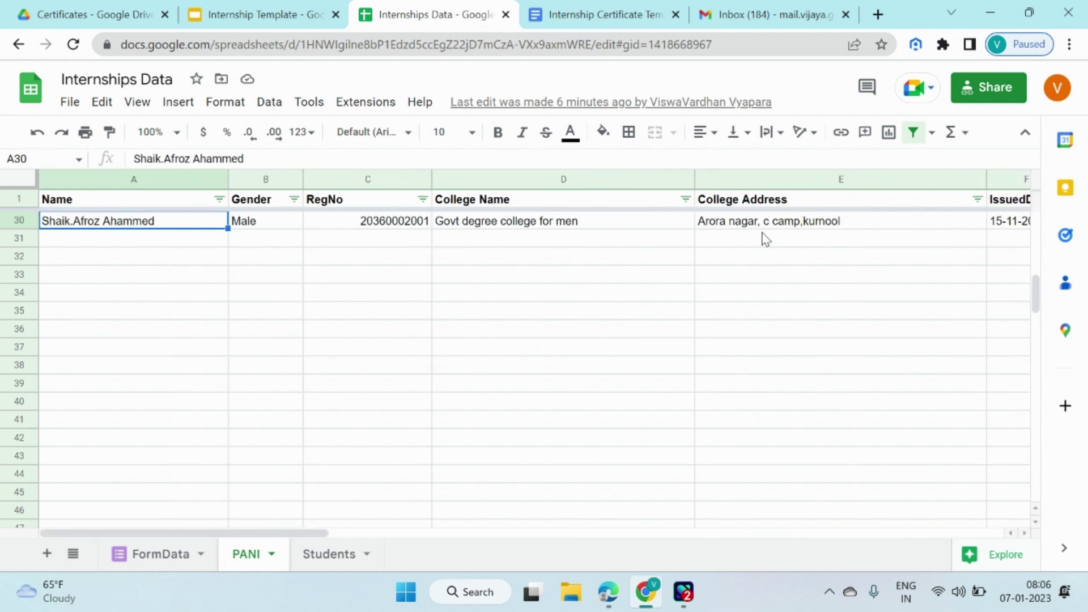
scroll(566, 284, down, 2)
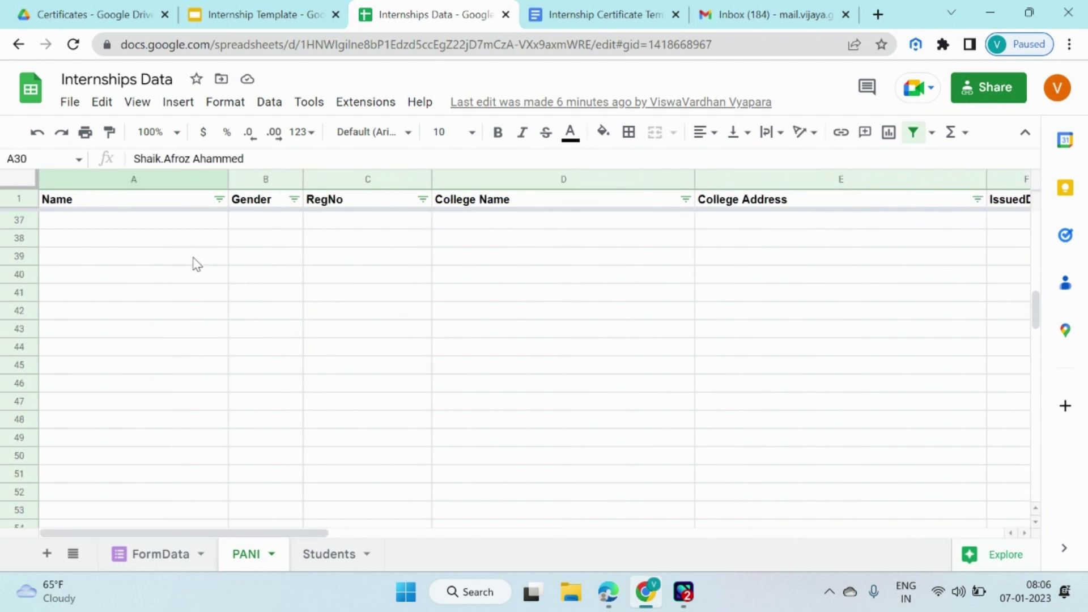
click(171, 226)
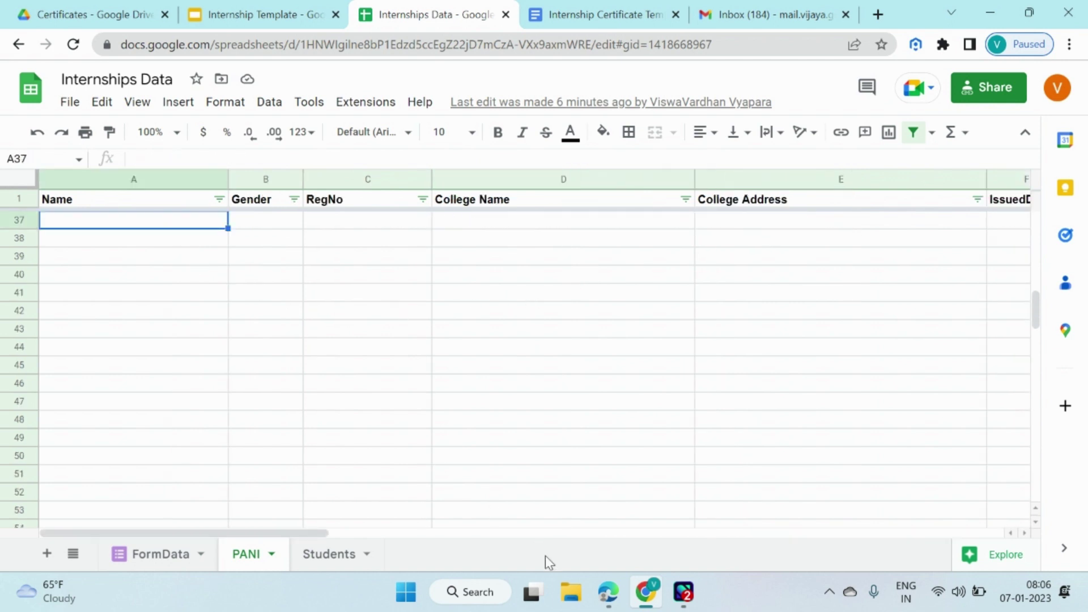
mouse_move(607, 592)
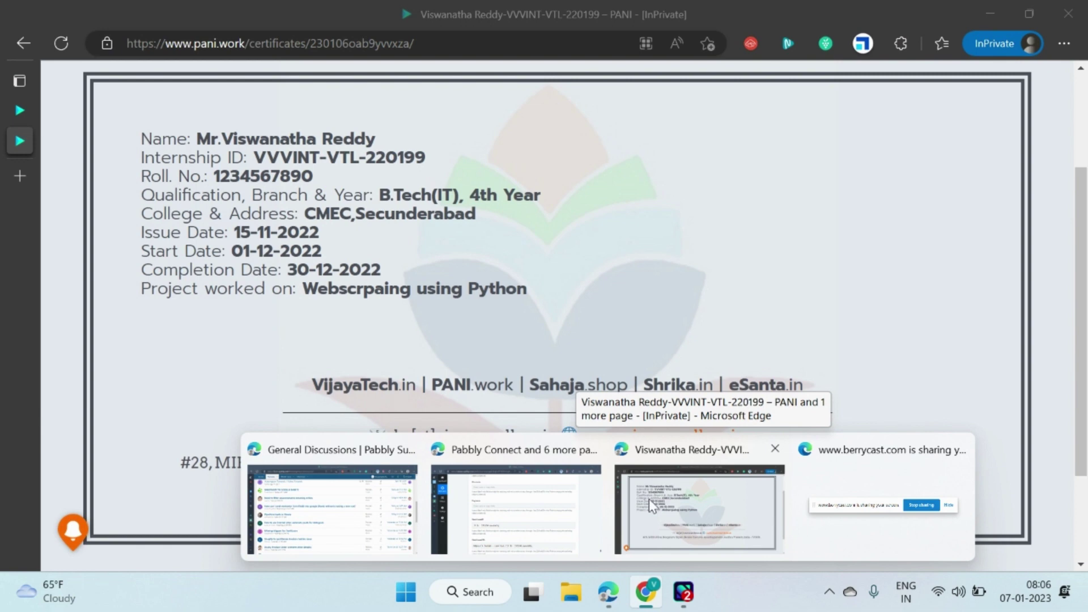
Open the 'Apply for Internships' form on pani.work in the InPrivate window and focus Full Name.
click(558, 505)
scroll(602, 406, down, 9)
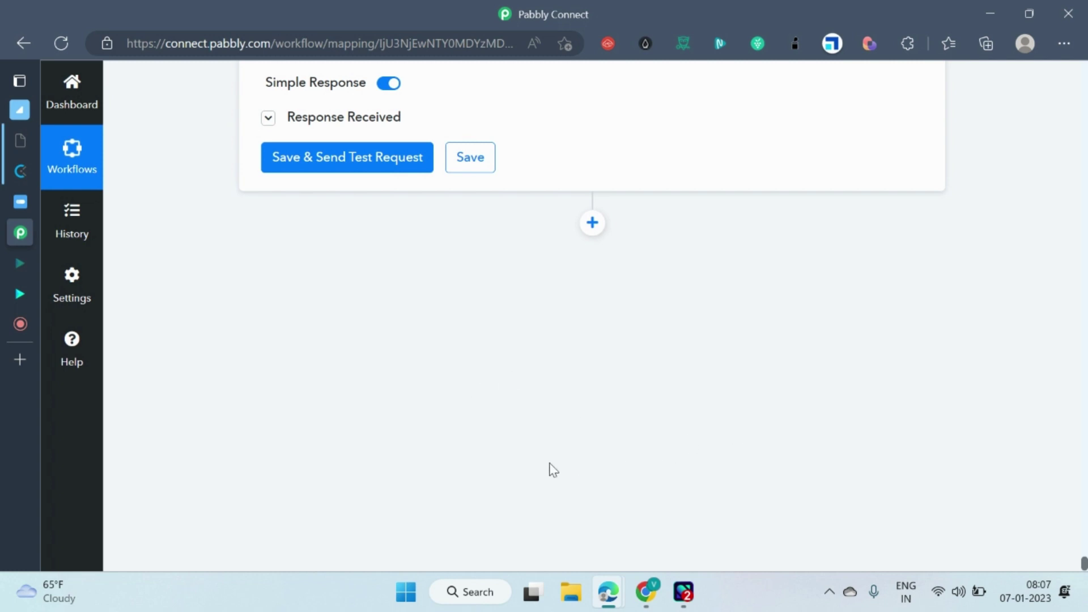
mouse_move(607, 591)
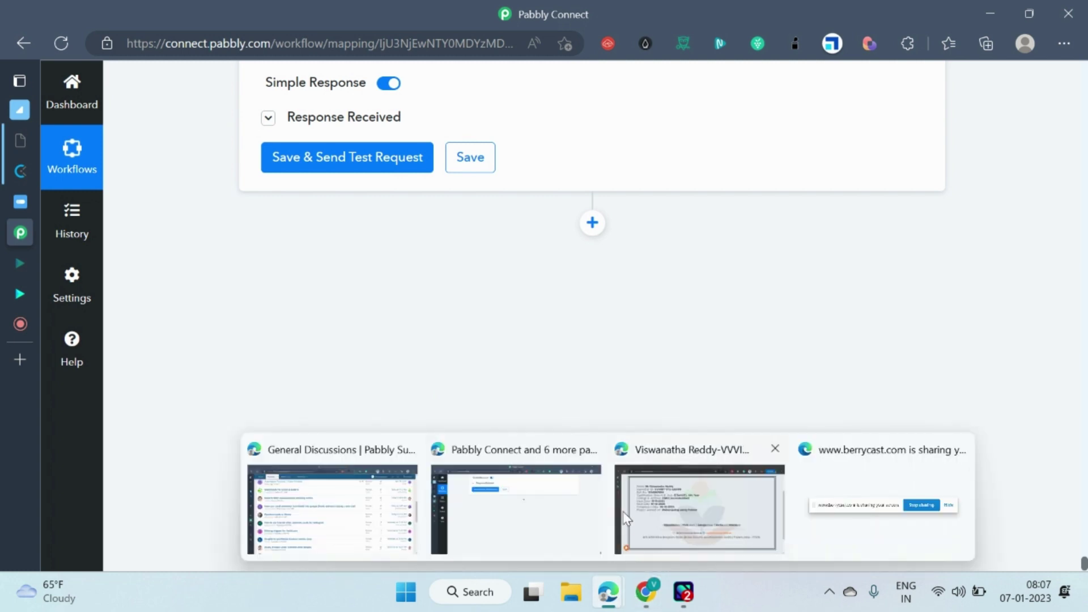
click(629, 509)
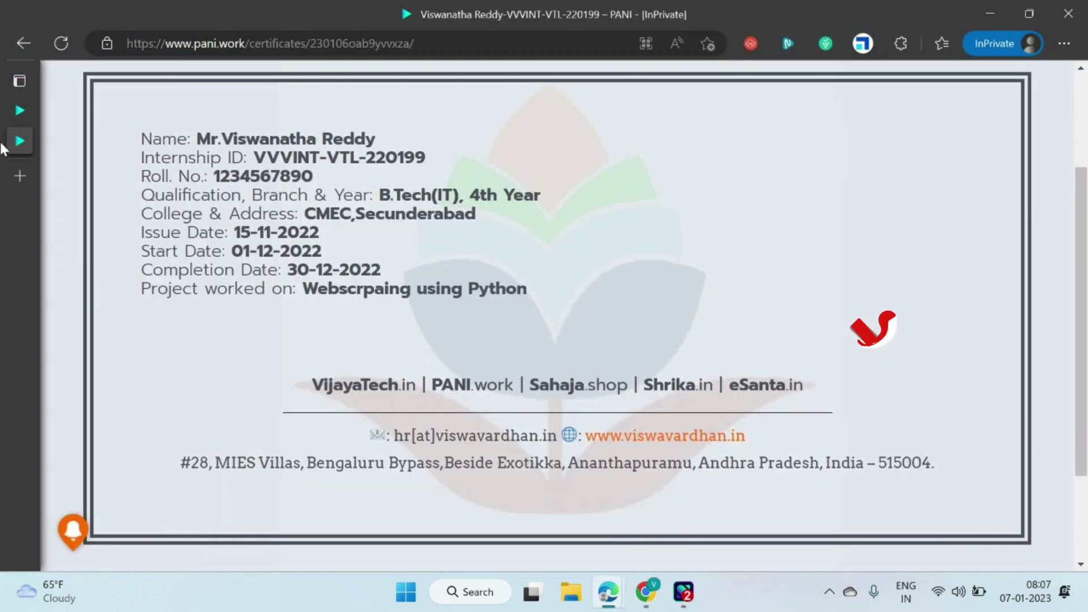
click(21, 111)
click(402, 395)
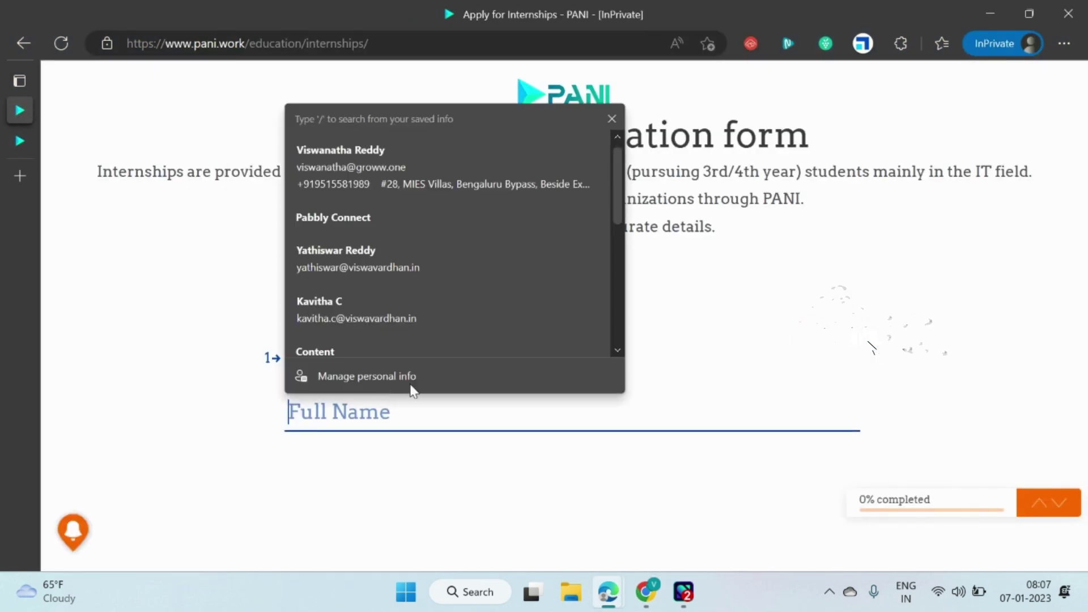
Enter the applicant's full name and answer Gender with Male.
click(772, 279)
click(440, 408)
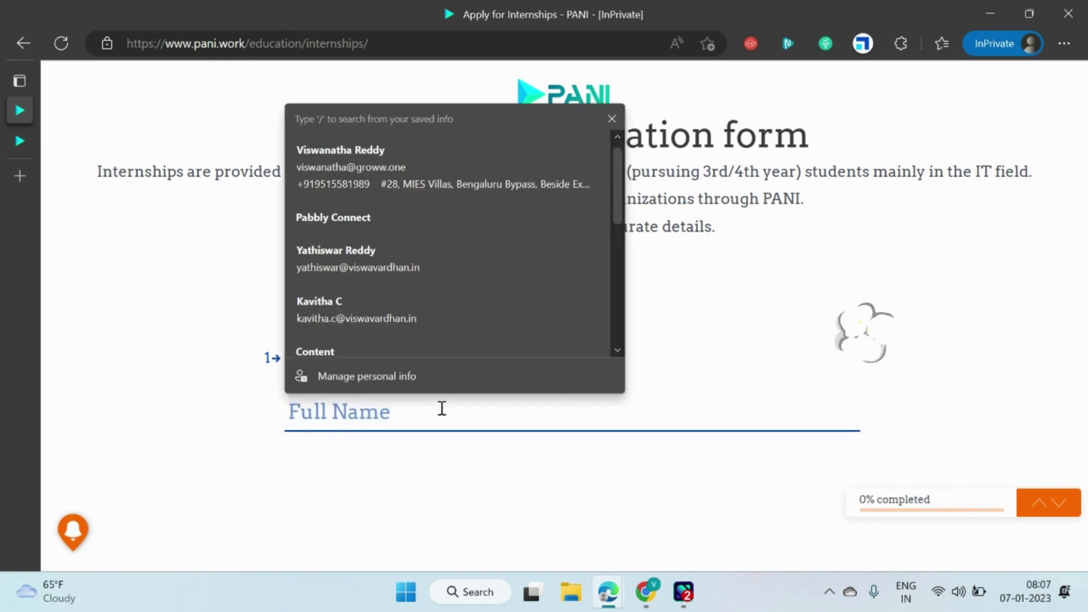
text(Vi===)
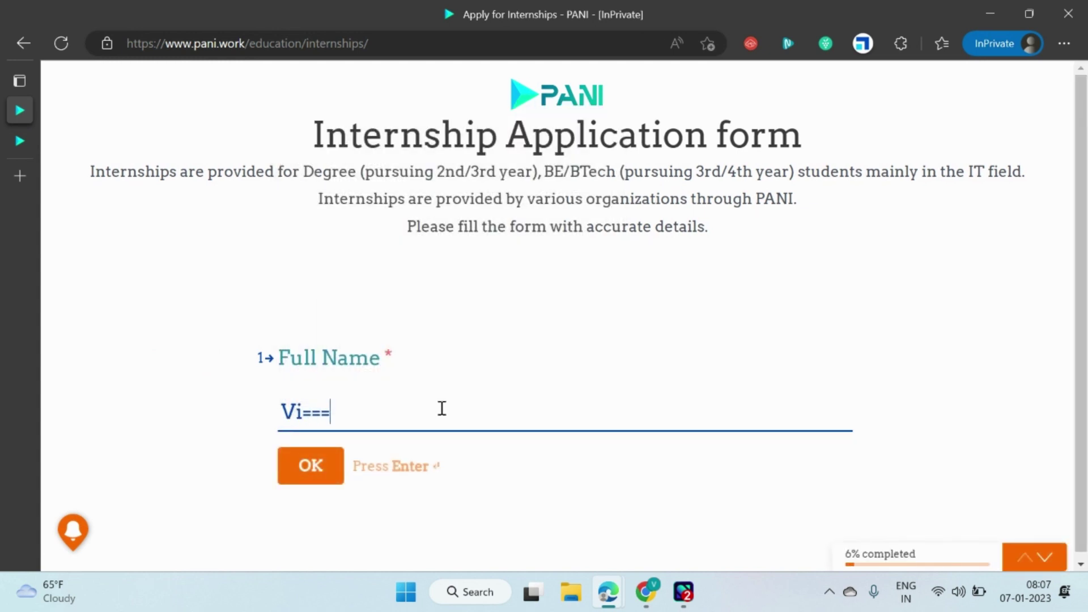
key(ctrl+a)
text(Viswa)
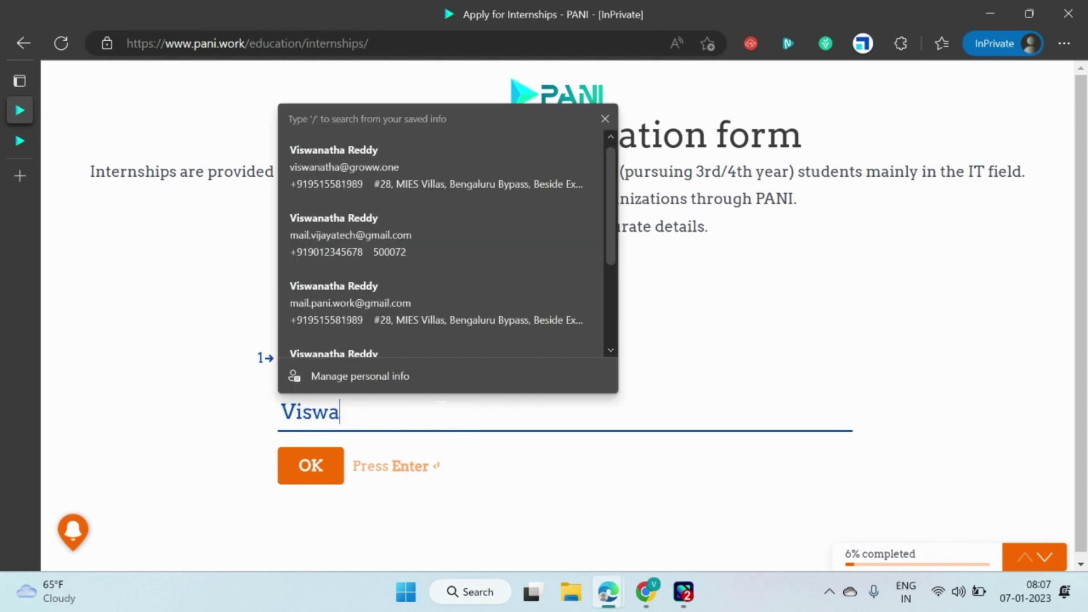
key(Return)
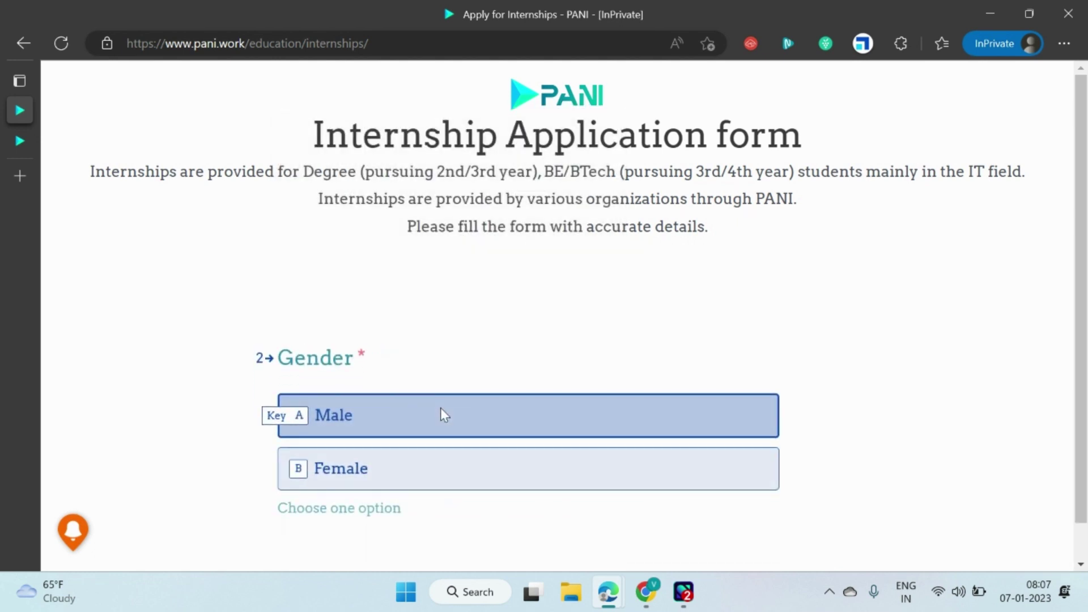
click(440, 408)
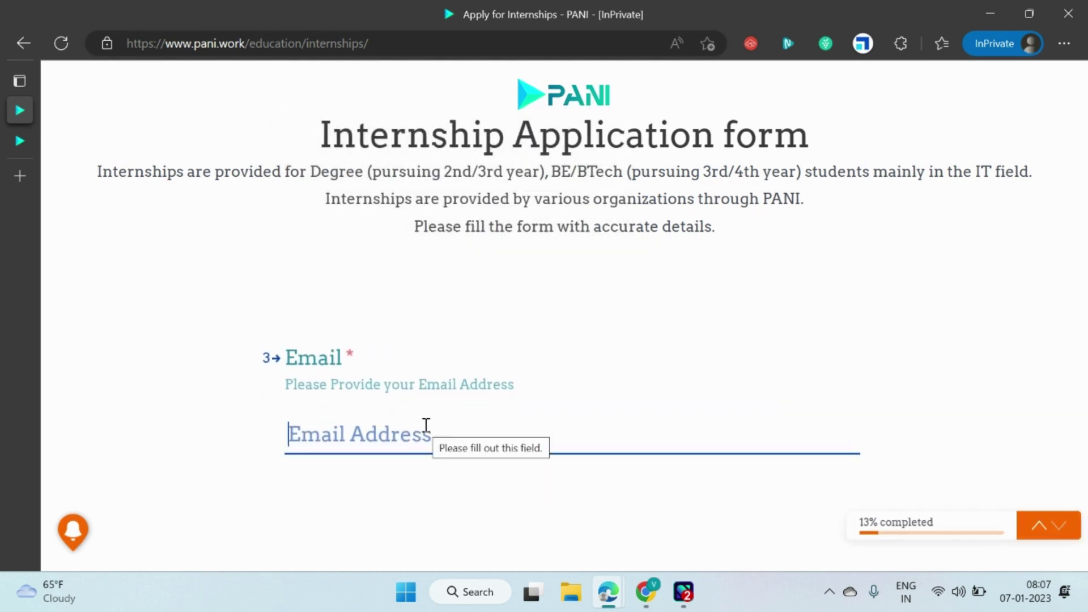
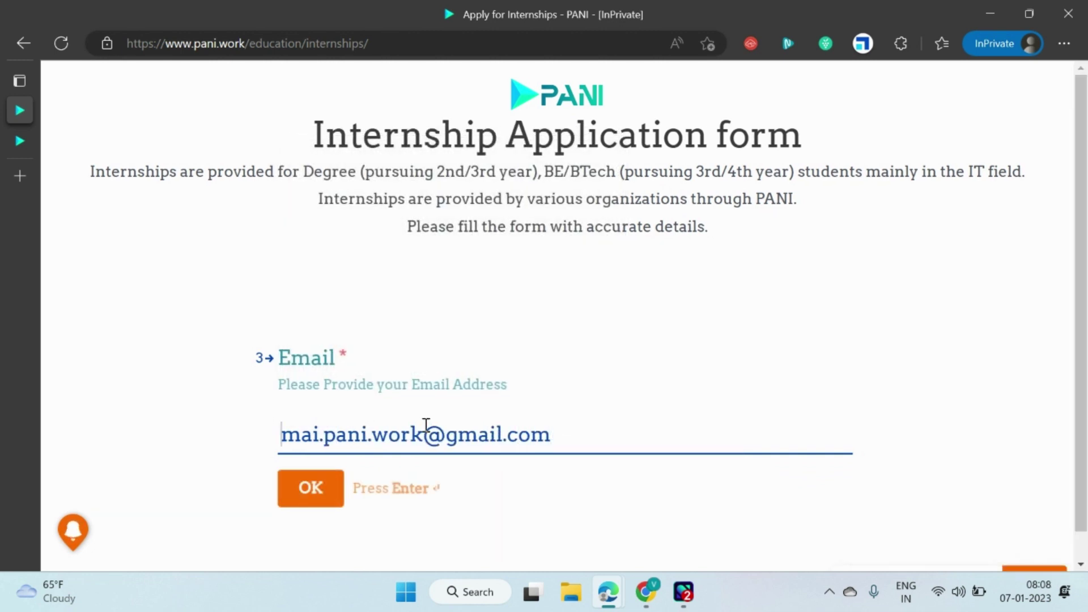
Fill in the applicant's e-mail address and mobile number.
key(Right)
text(l)
key(Return)
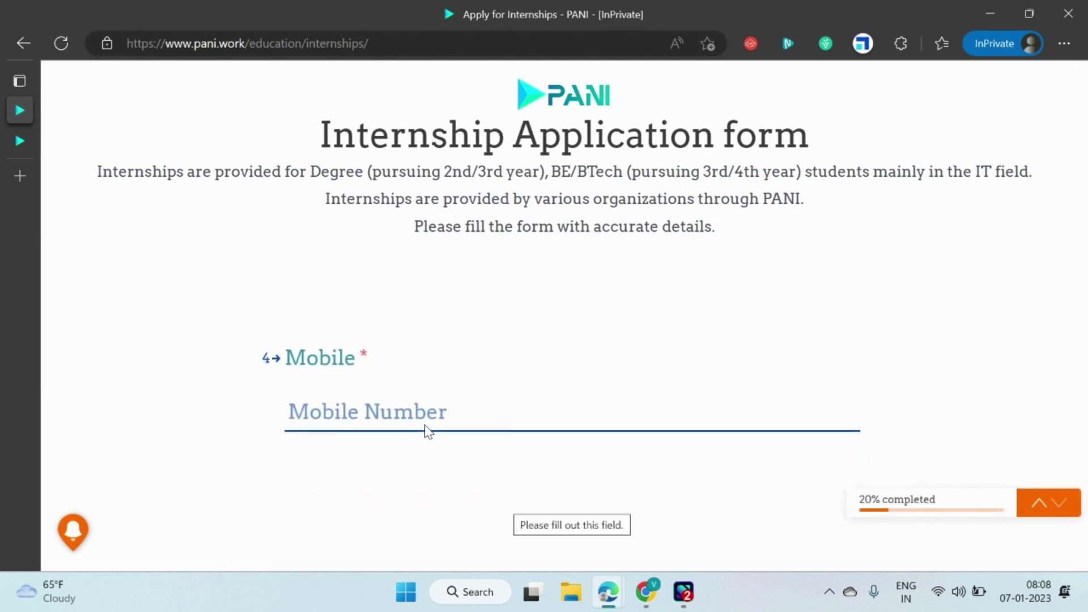
text(123)
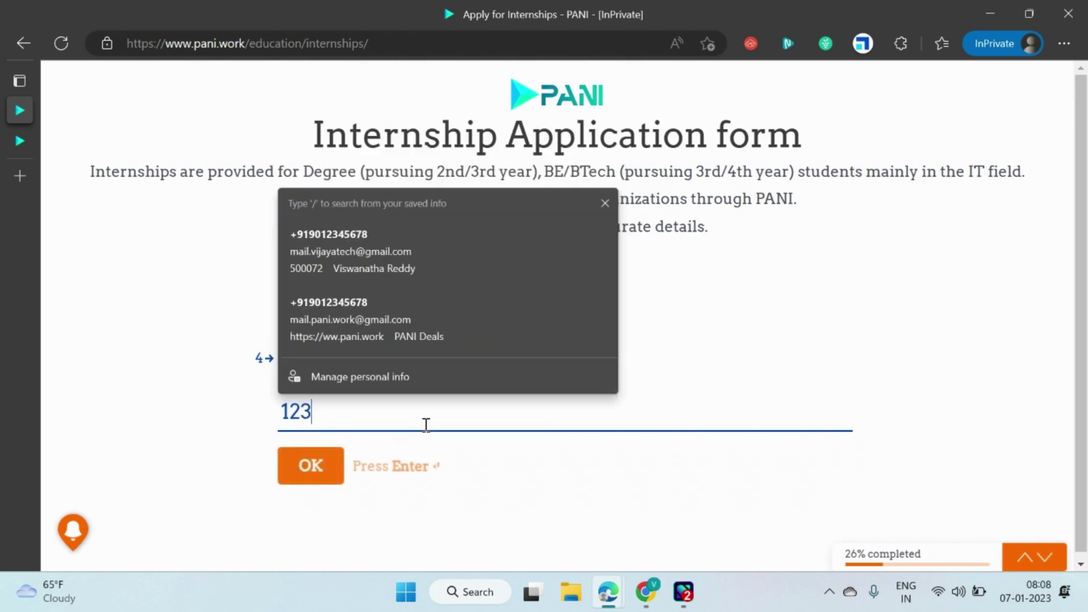
text(4567890)
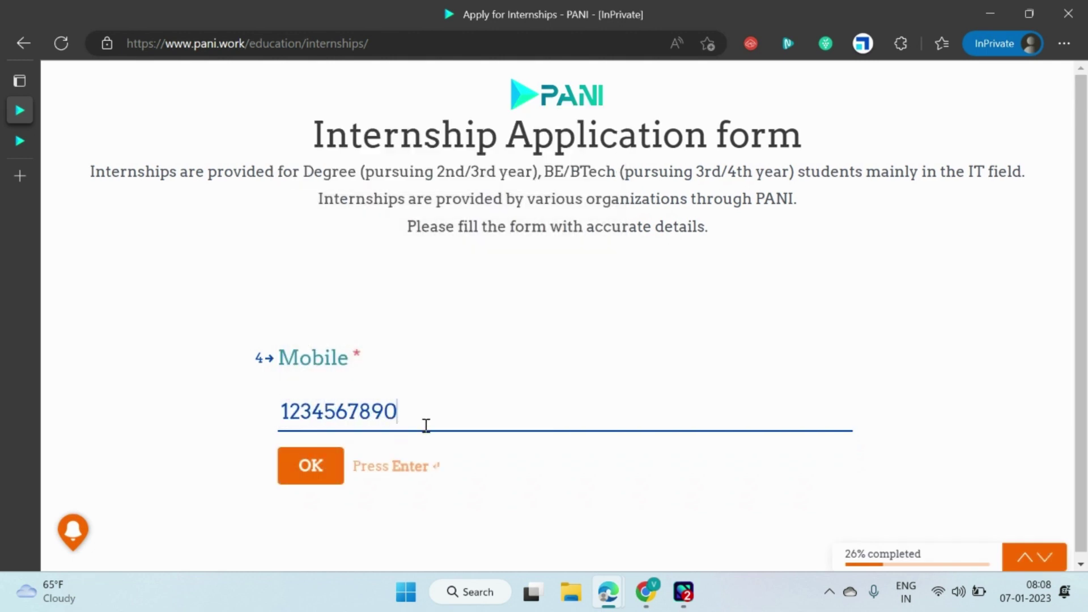
text(+91)
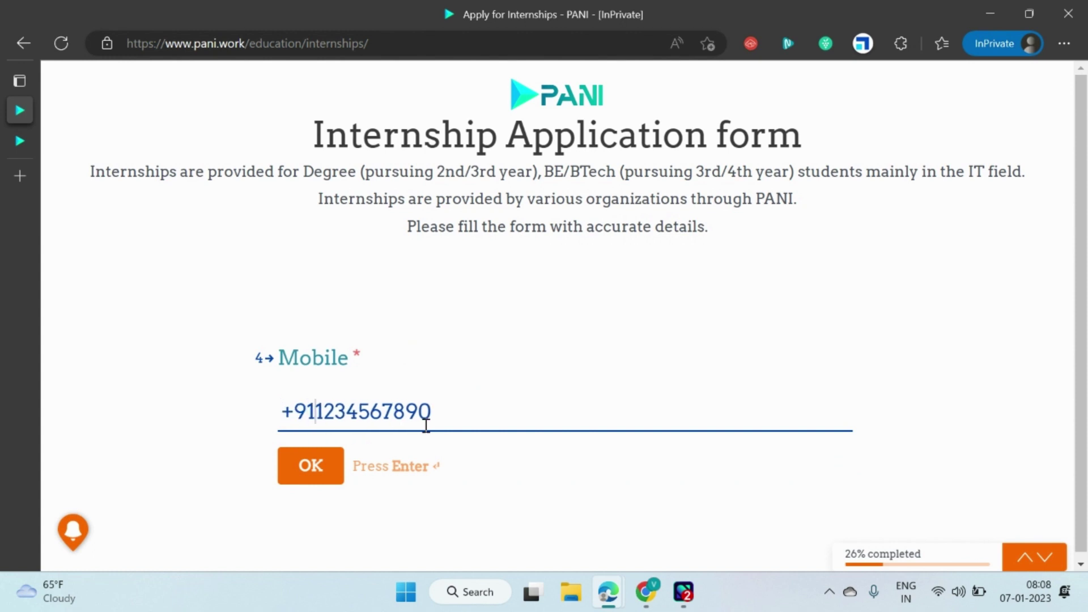
key(Return)
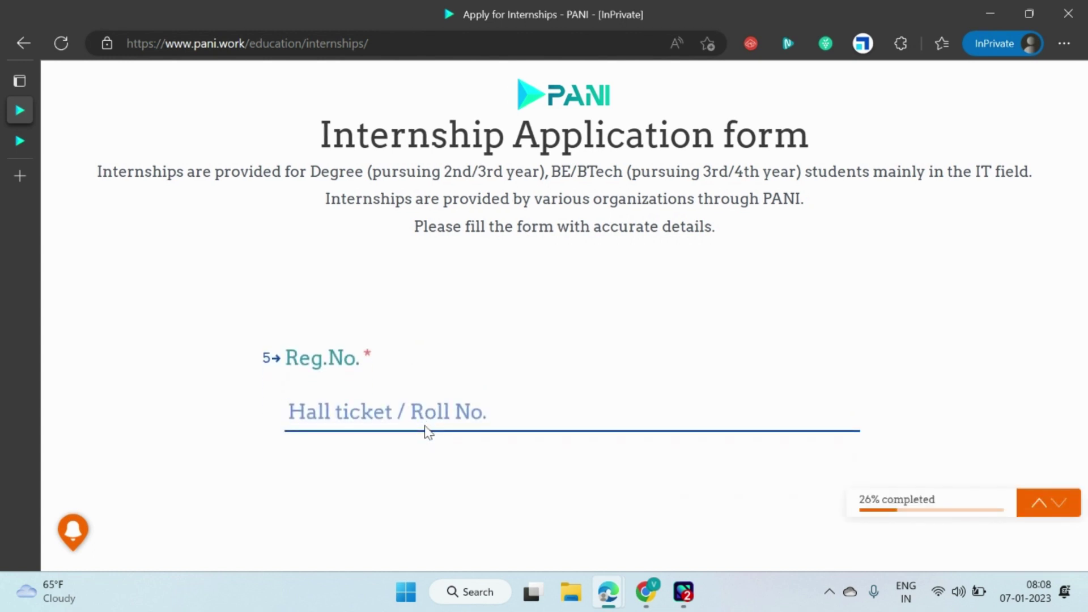
Enter the applicant's registration number to reach the Qualification question.
text(ABC)
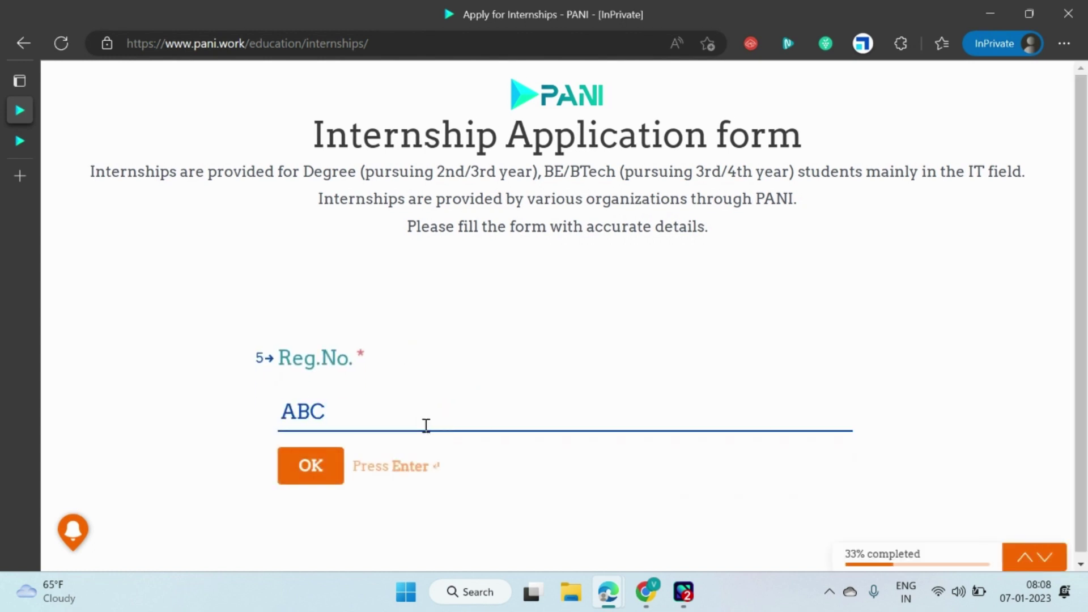
key(BackSpace)
key(BackSpace)
key(BackSpace)
text(X)
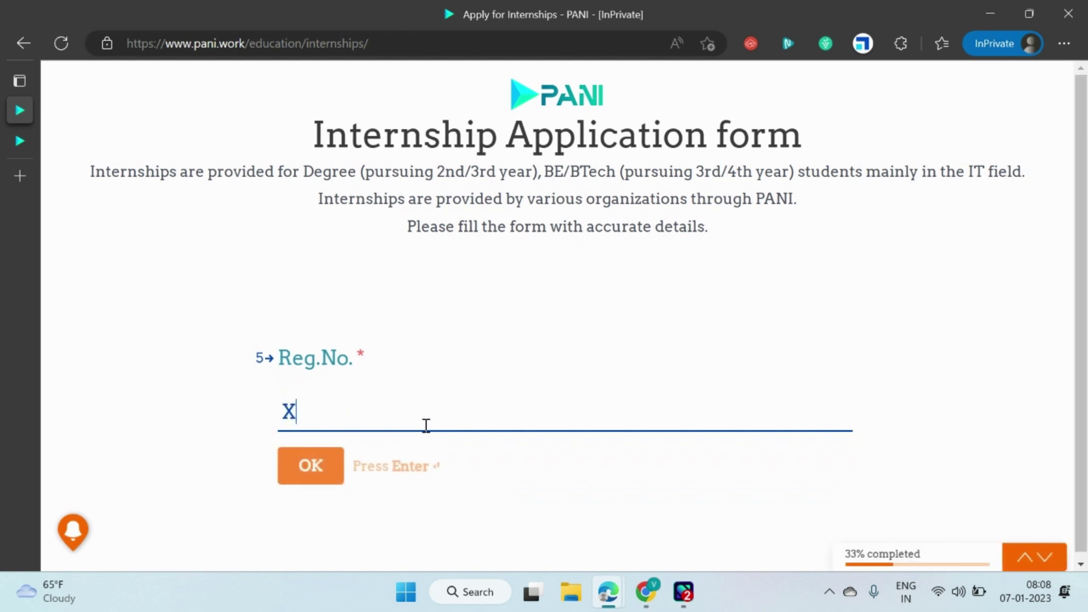
text(T)
key(BackSpace)
text(Y)
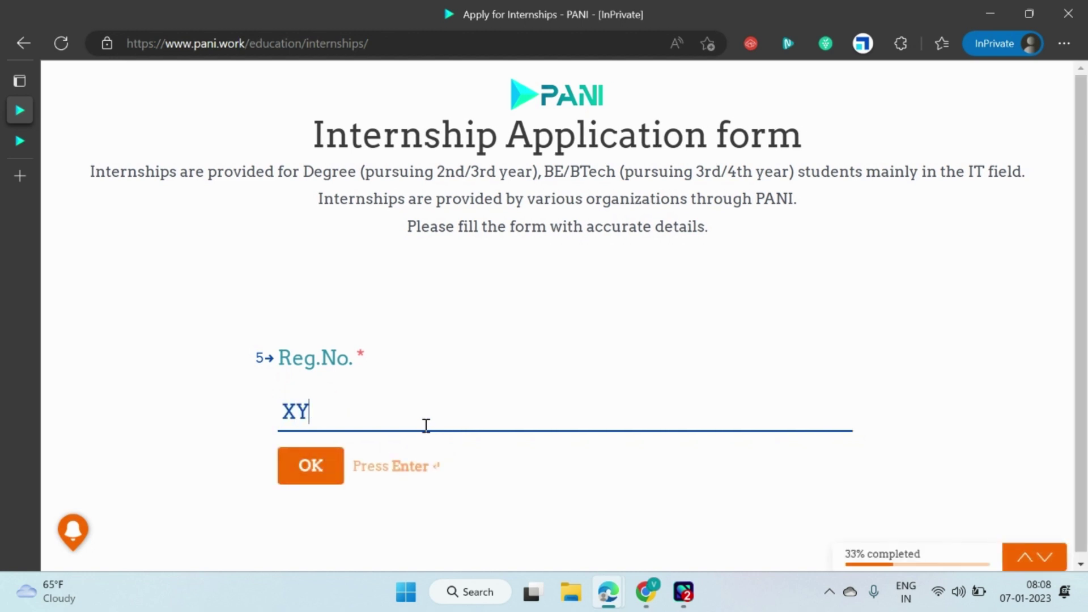
text(Z1234567)
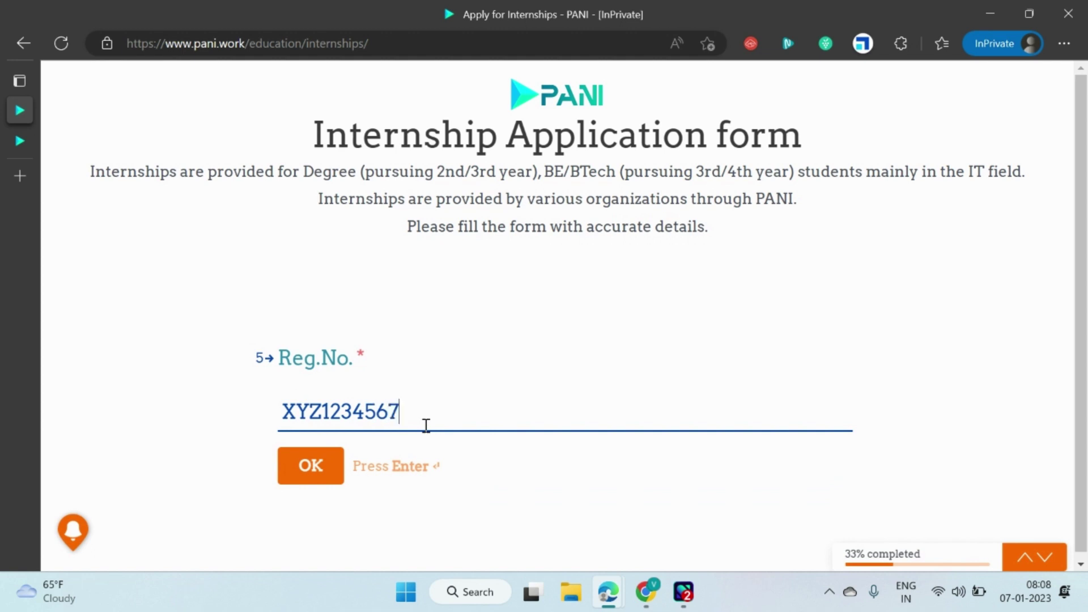
text(890)
key(Return)
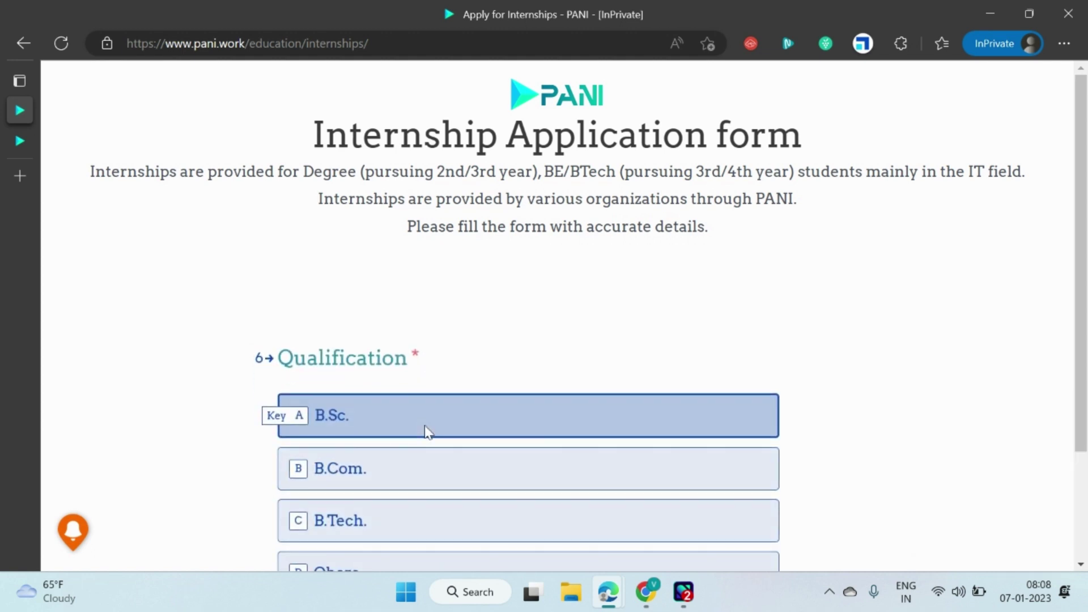
Choose B.Tech as the qualification and enter IT as the stream/branch.
click(371, 386)
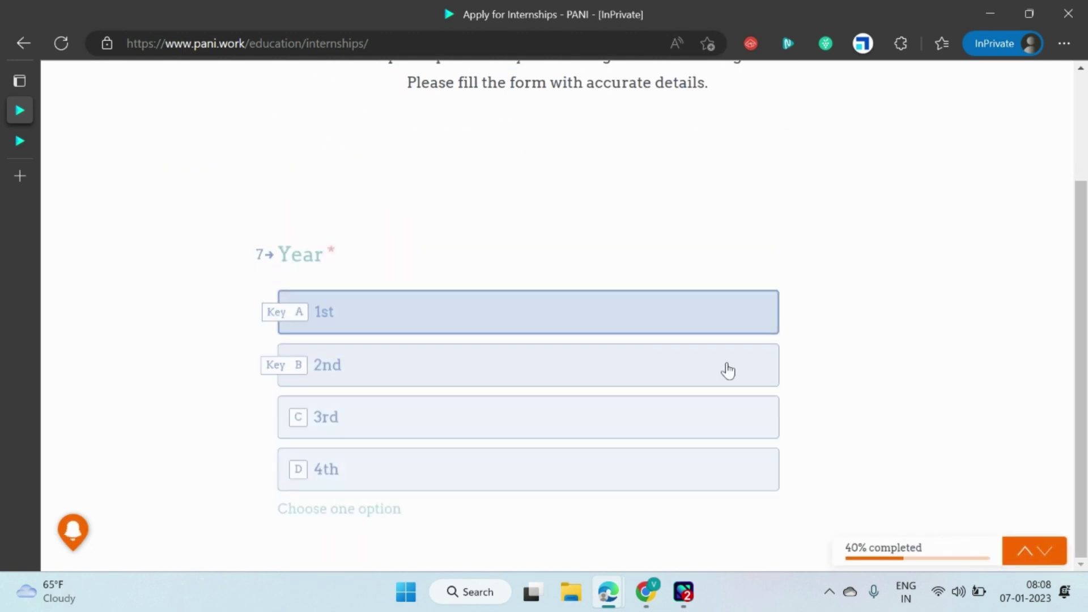
click(411, 448)
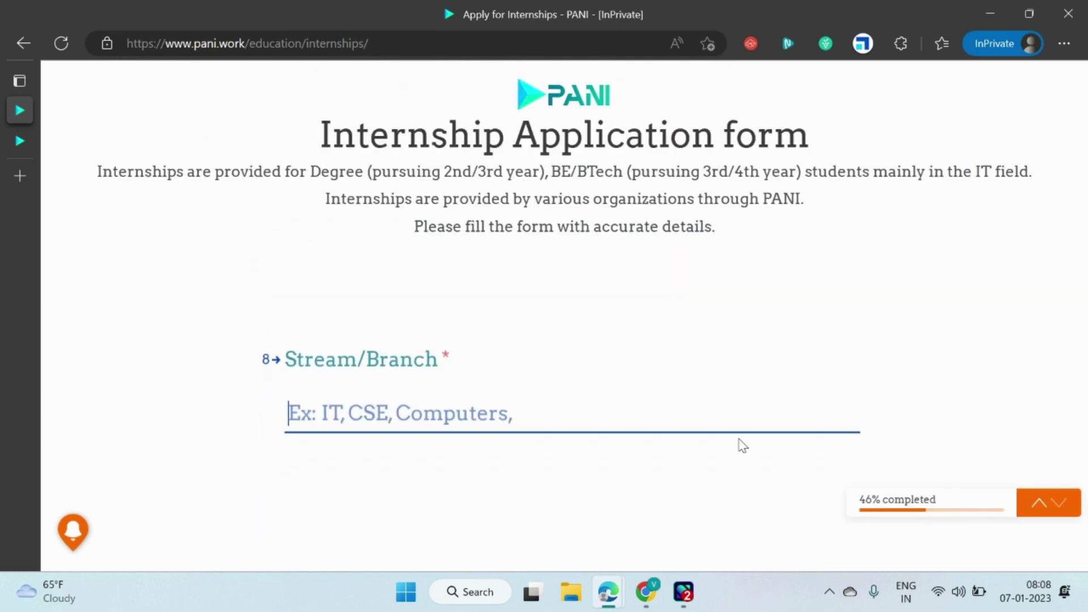
click(455, 421)
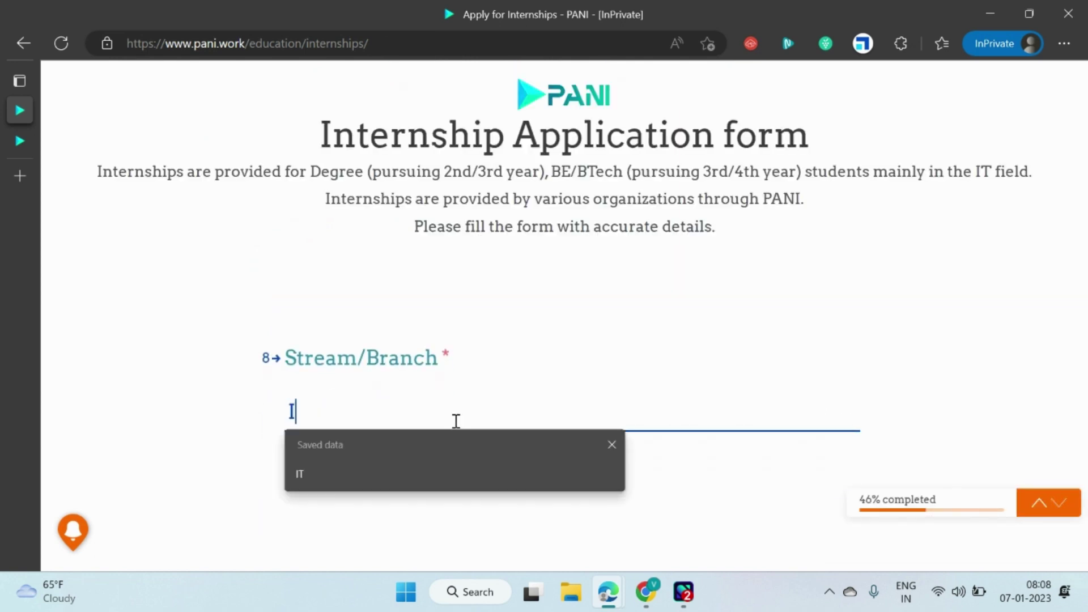
text(IT)
key(Return)
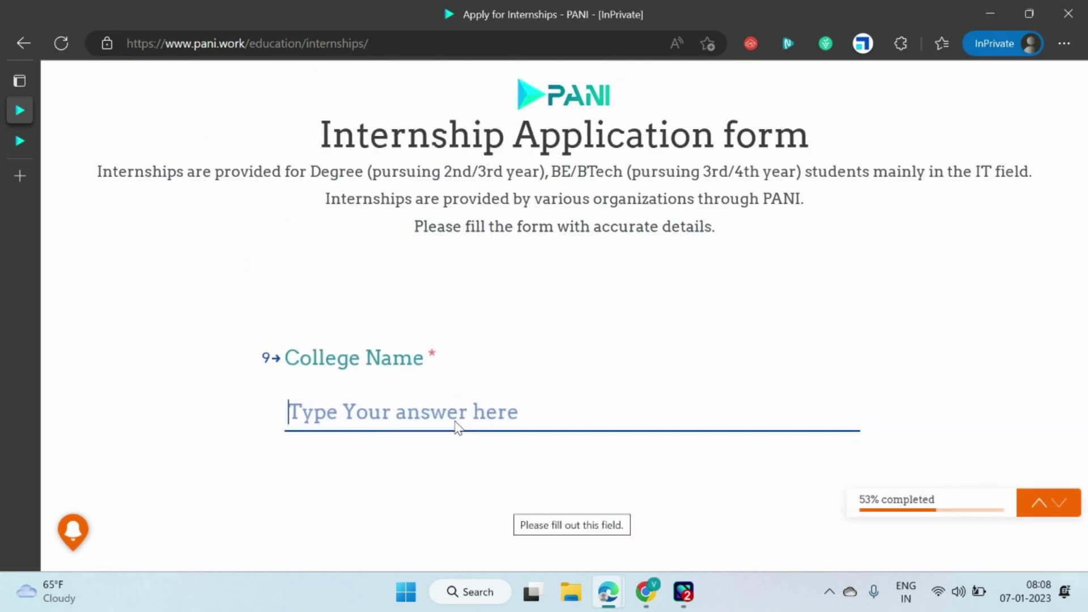
Enter CM Engineering College as the college name and Hyderabad as its address.
text(CMEE)
key(BackSpace)
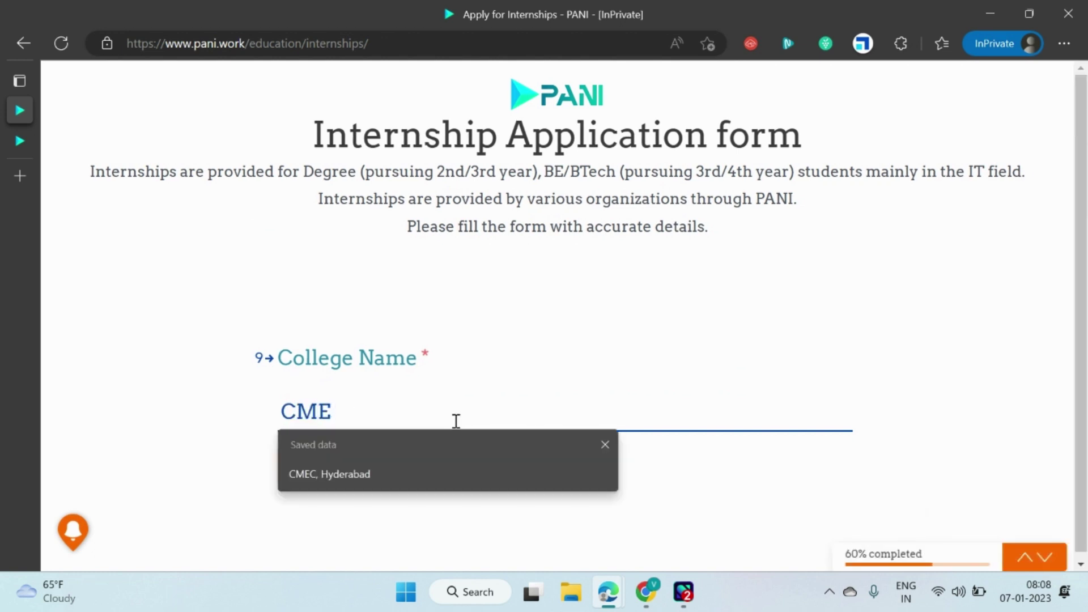
key(BackSpace)
text(Enginee)
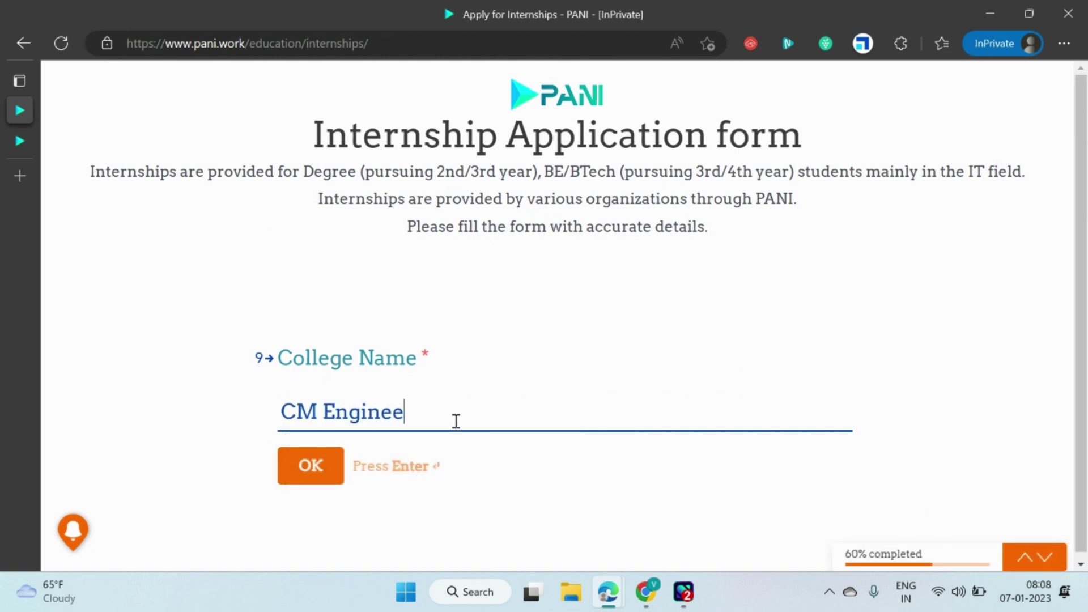
text(ring Colle)
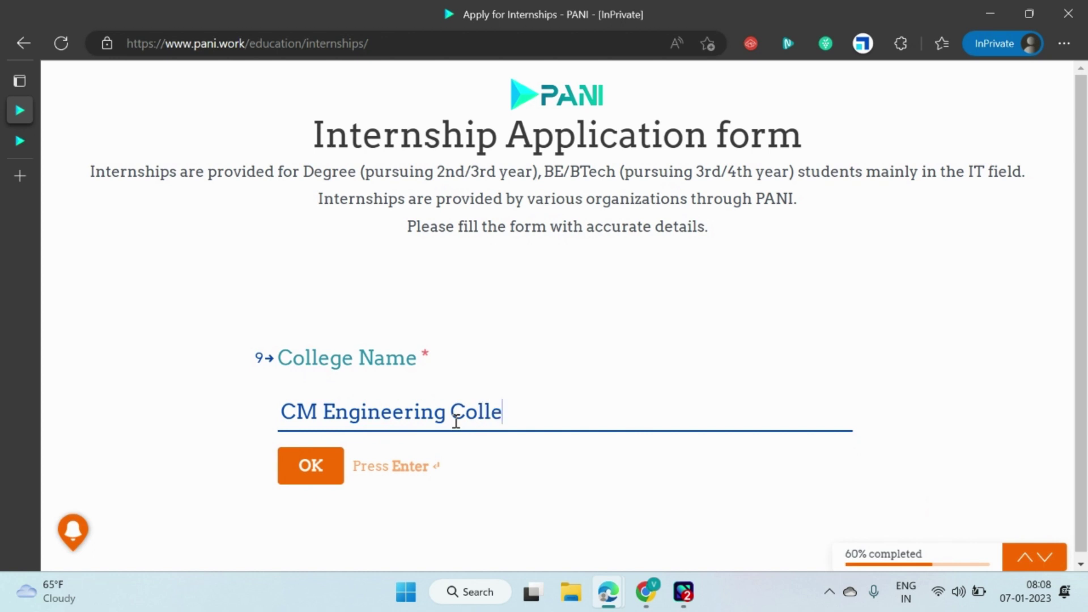
text(ge)
key(Return)
text(Hyder)
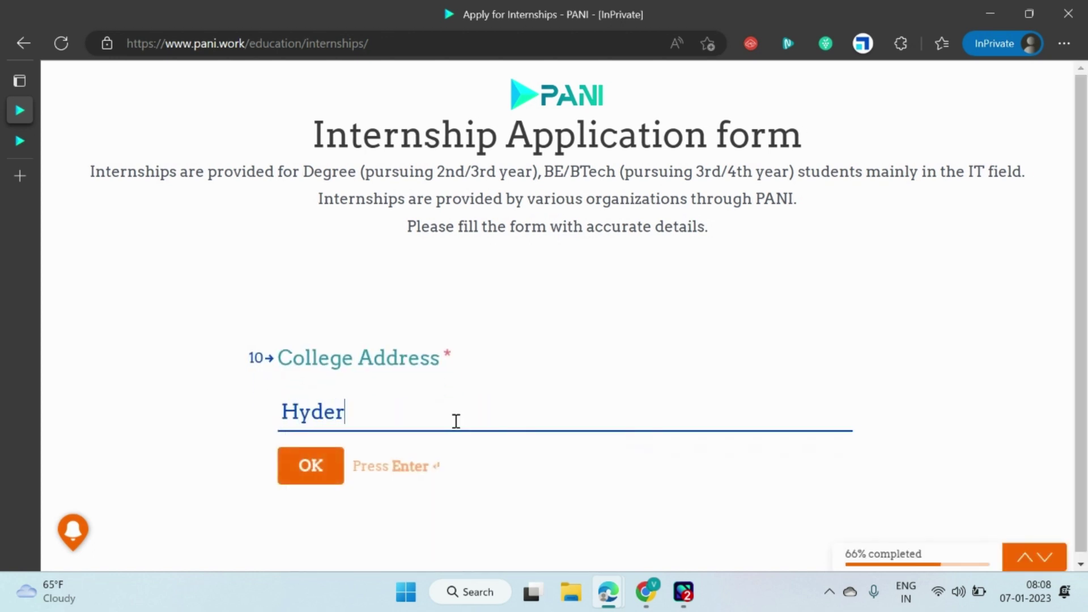
text(abad)
key(Return)
click(456, 425)
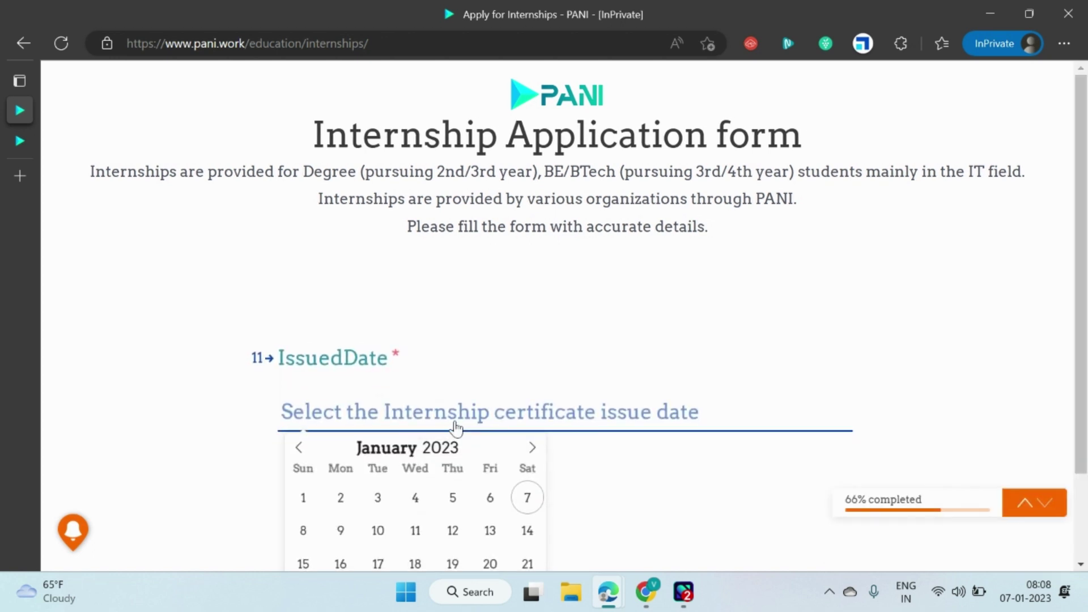
Pick issue date 07-01-2023, start date 01-12-2022 and completion date 06-01-2023.
scroll(456, 425, down, 2)
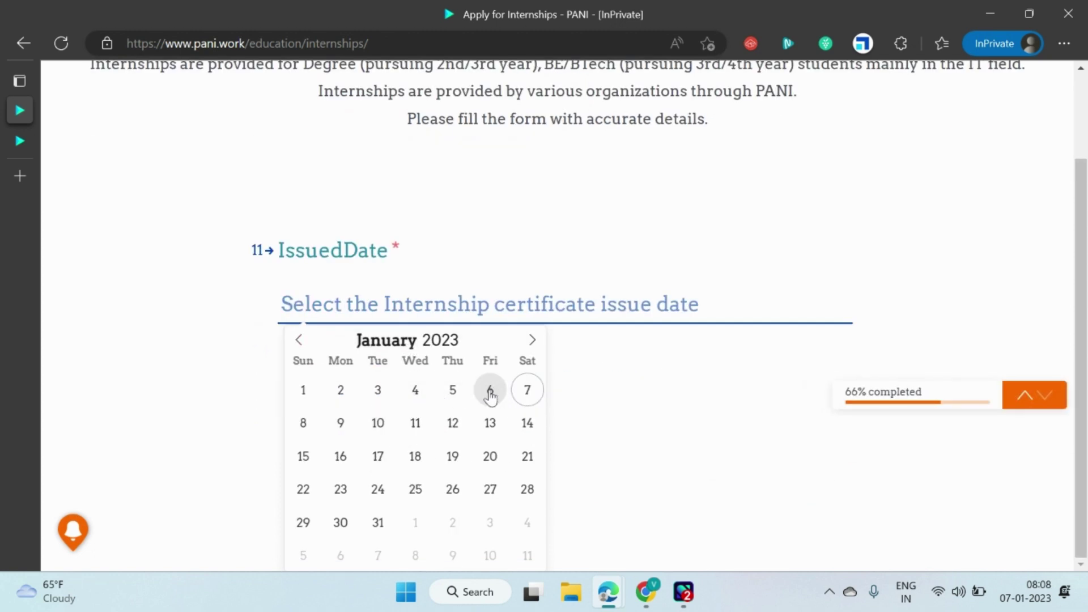
click(523, 395)
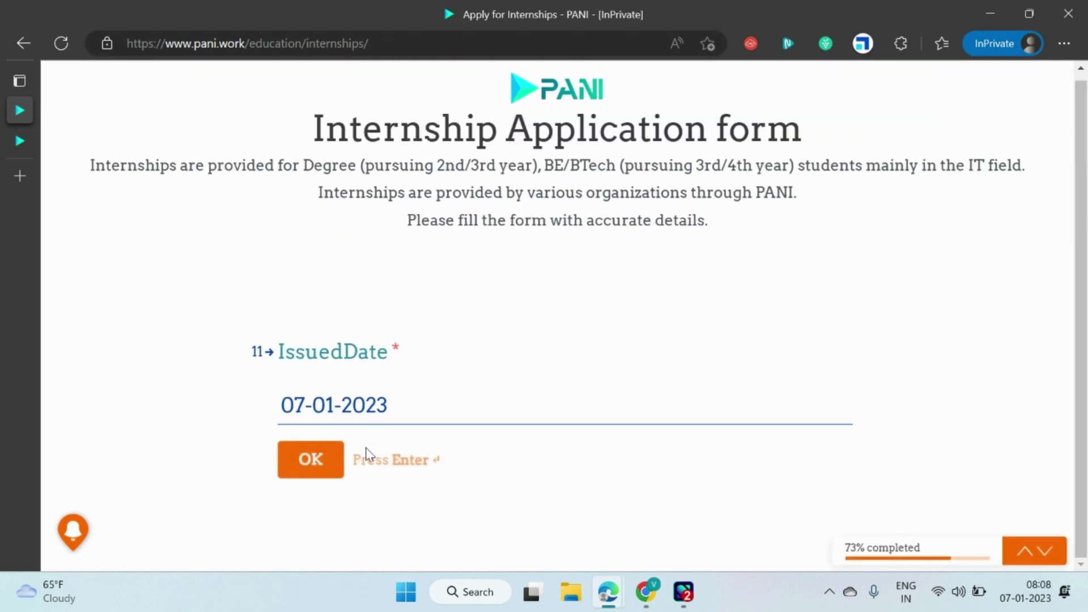
click(413, 414)
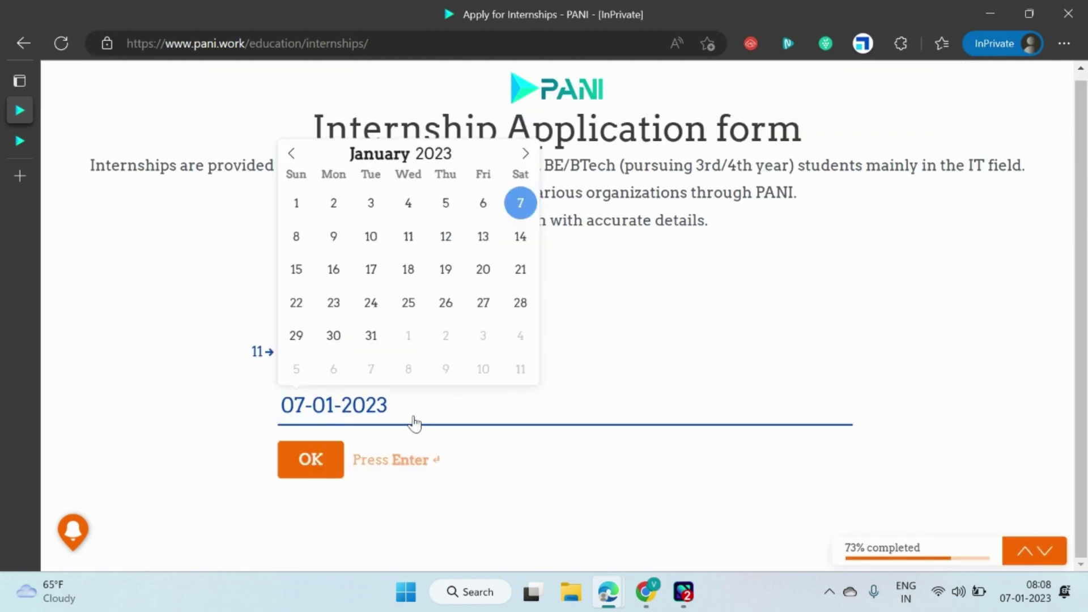
click(322, 460)
click(405, 422)
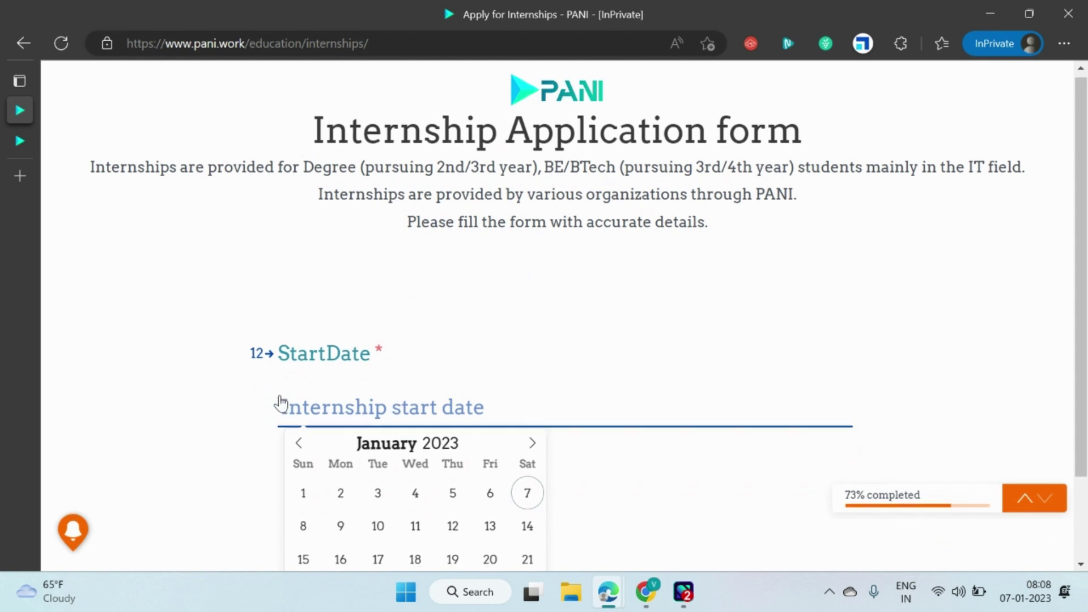
scroll(294, 396, down, 1)
click(299, 373)
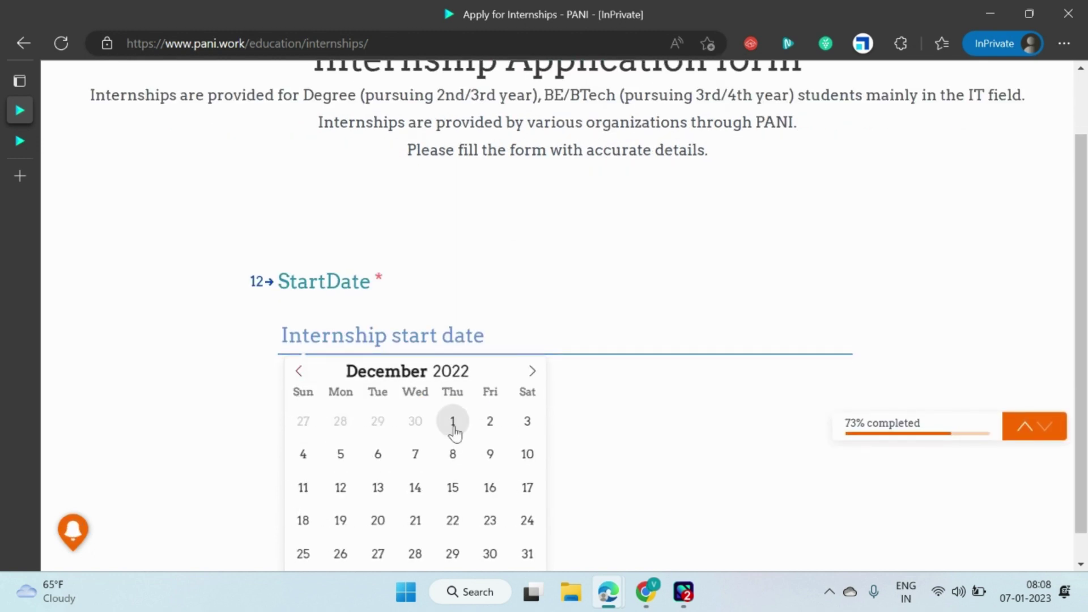
click(453, 422)
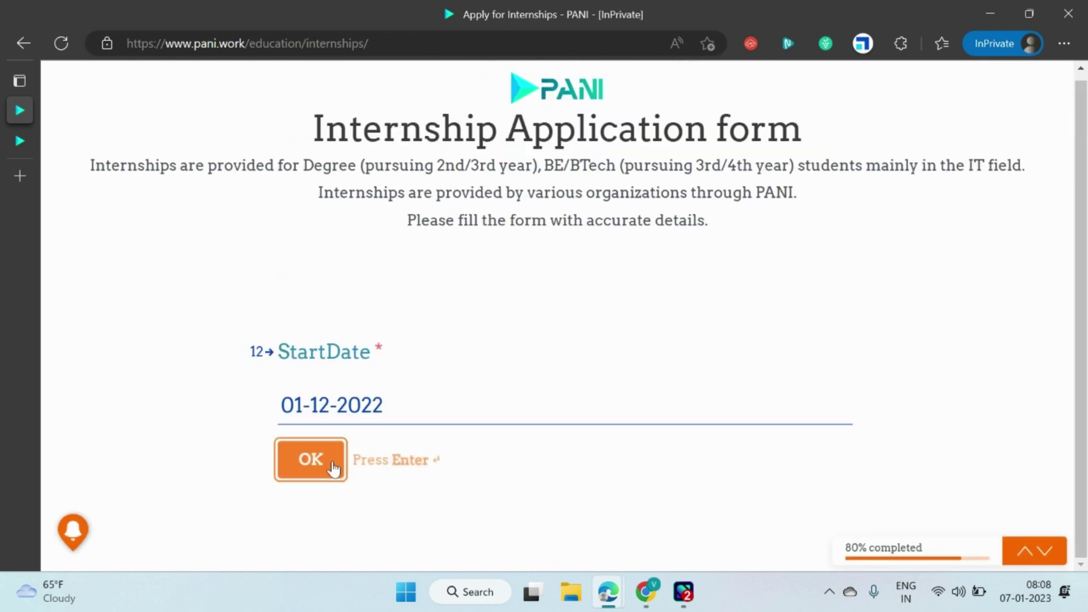
click(308, 460)
click(442, 423)
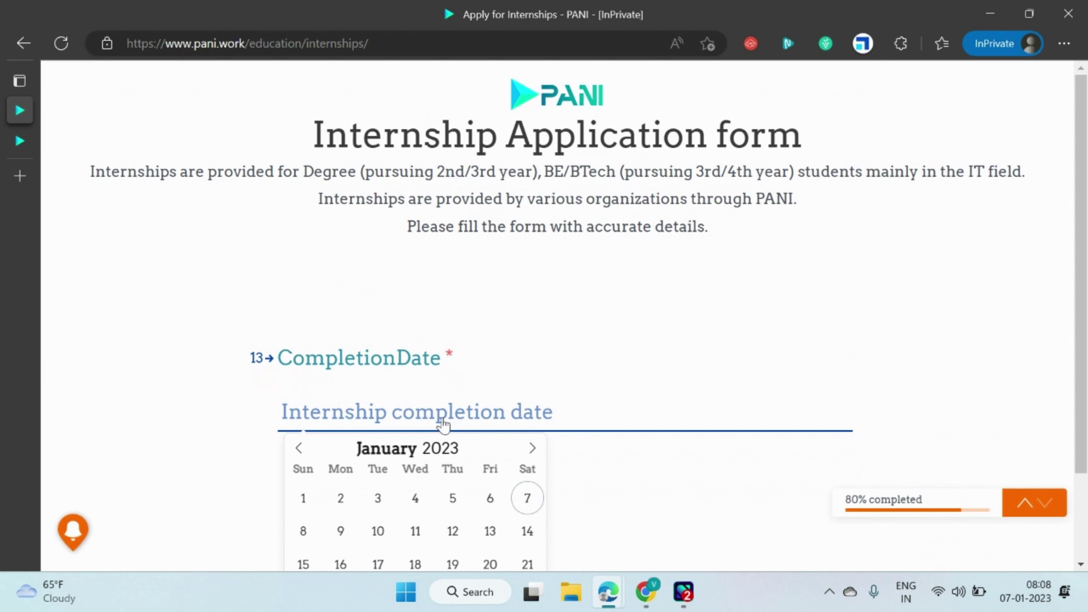
click(490, 498)
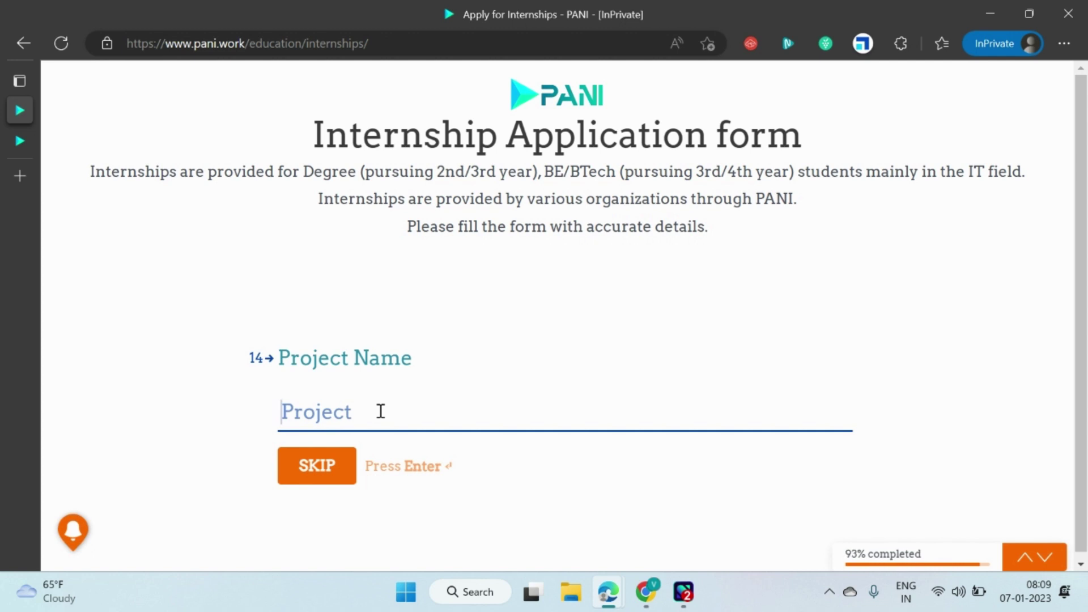
Enter 'vDoc - Document automation' as the project name and submit the application.
text(vDoc)
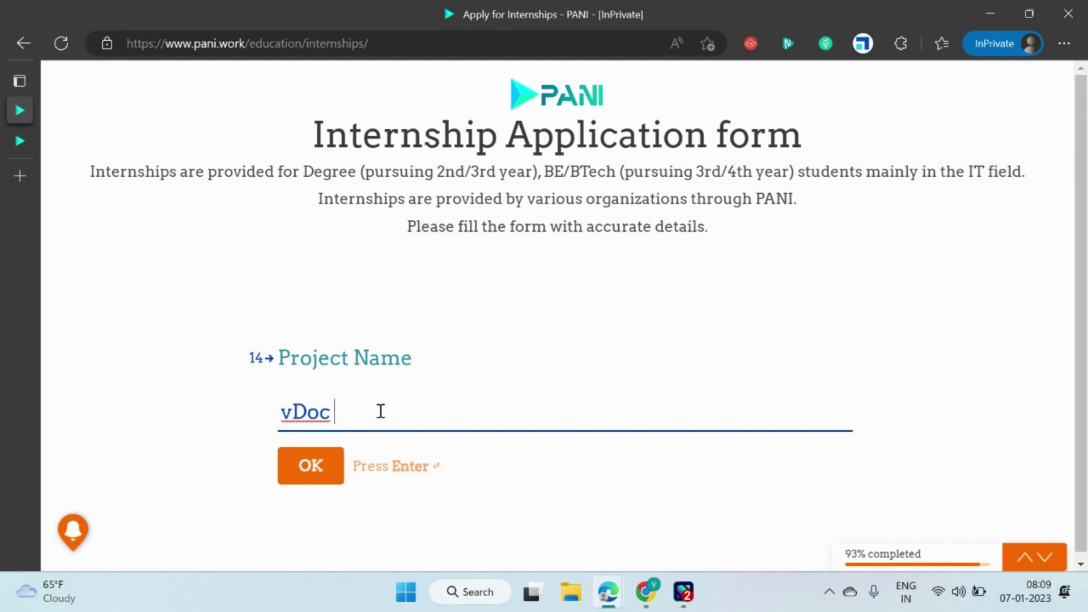
text( - Document )
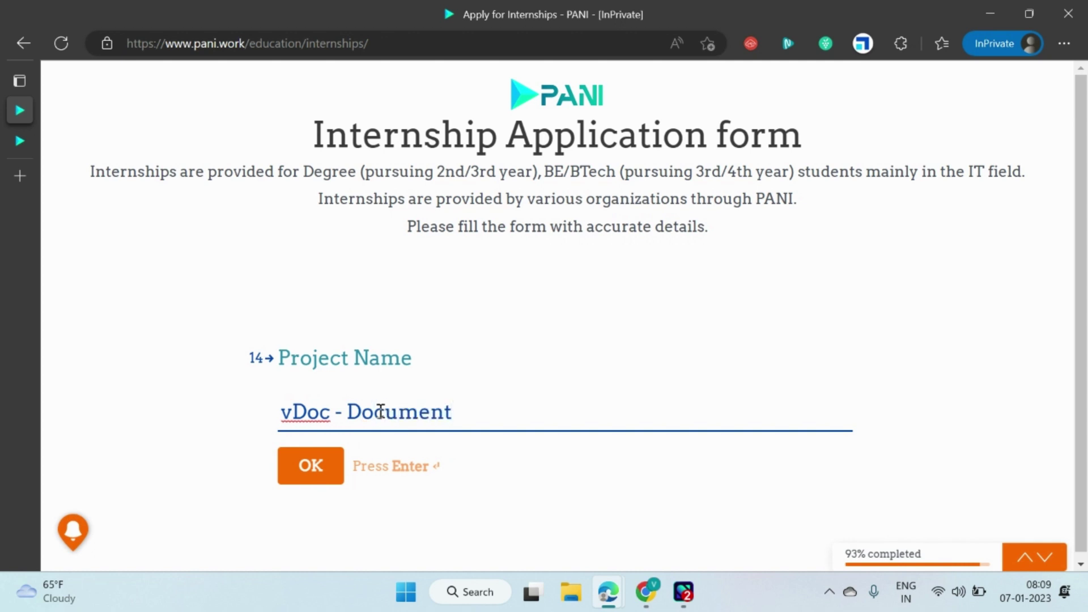
text(automatio)
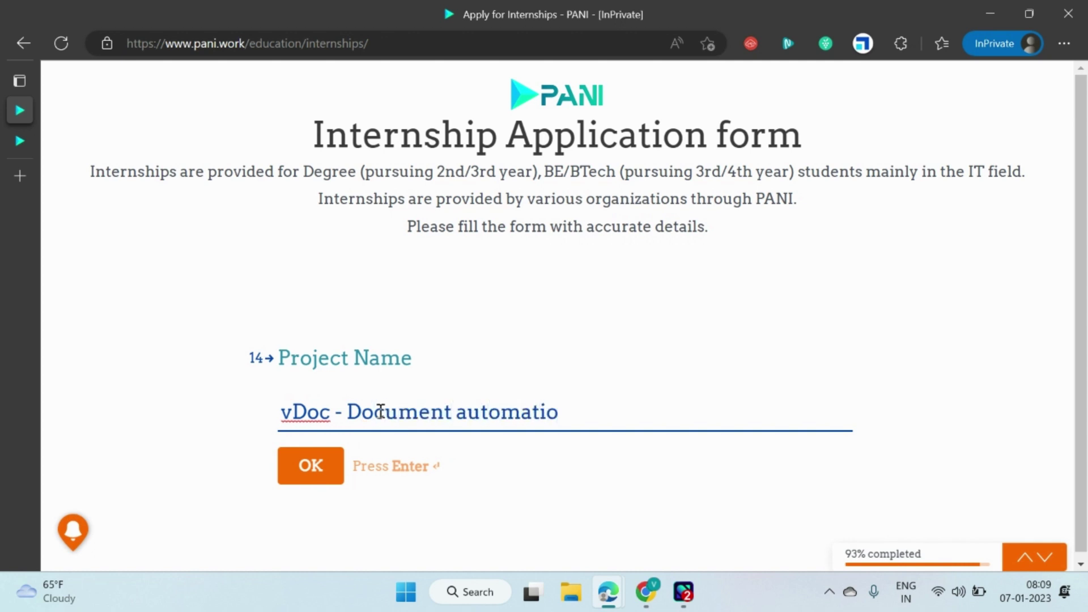
text(n)
key(Return)
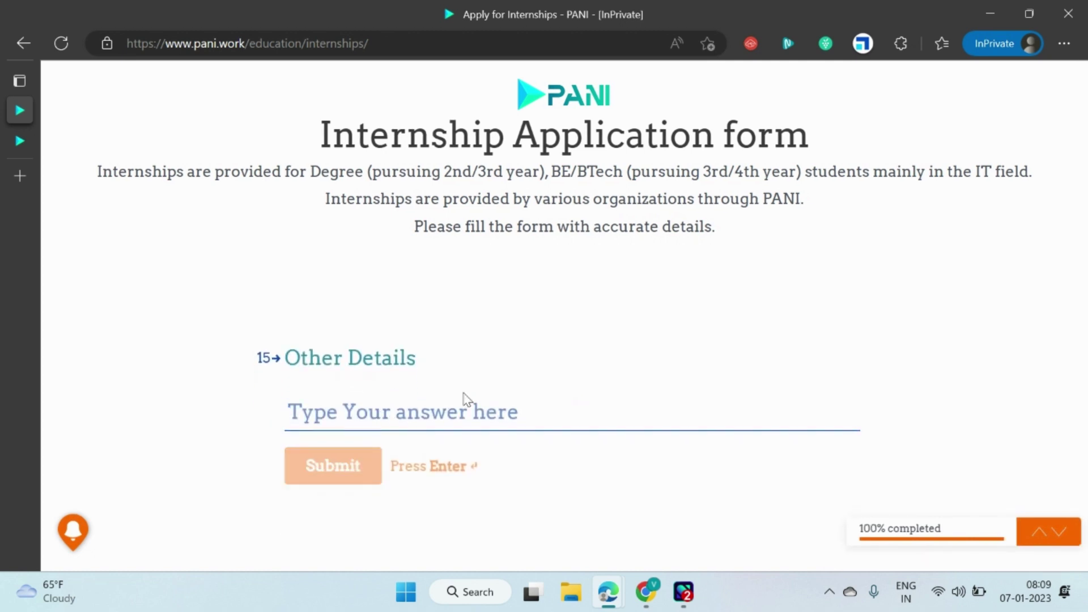
key(Return)
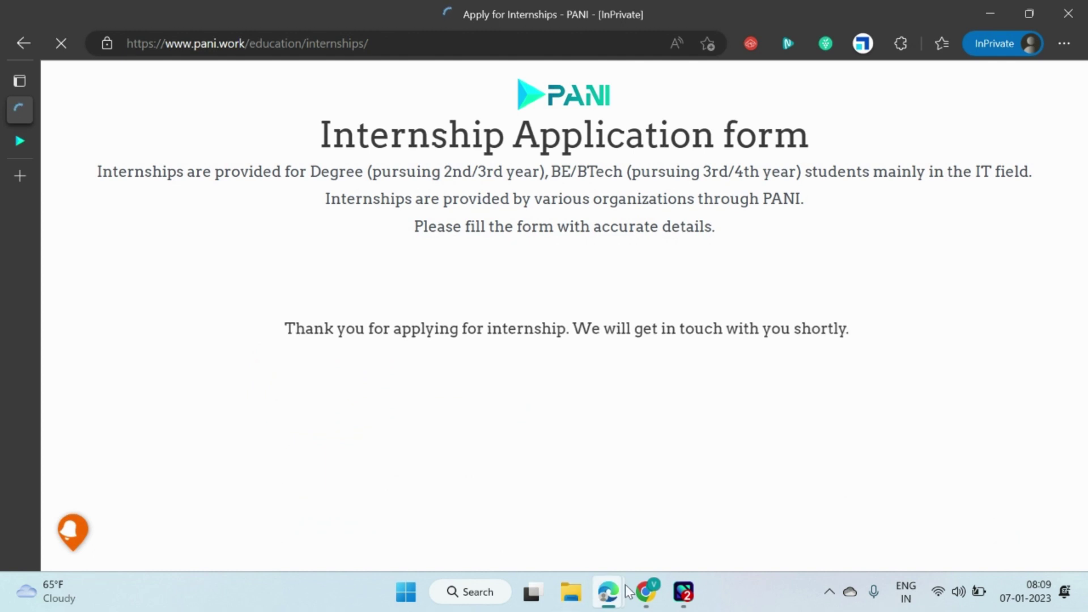
click(638, 593)
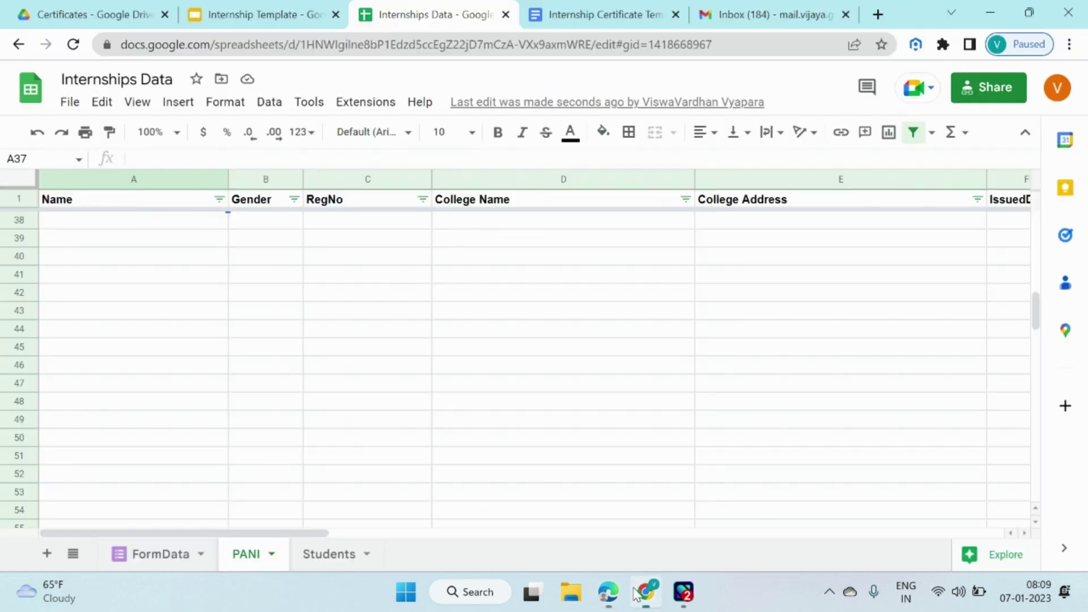
click(225, 275)
scroll(170, 272, up, 3)
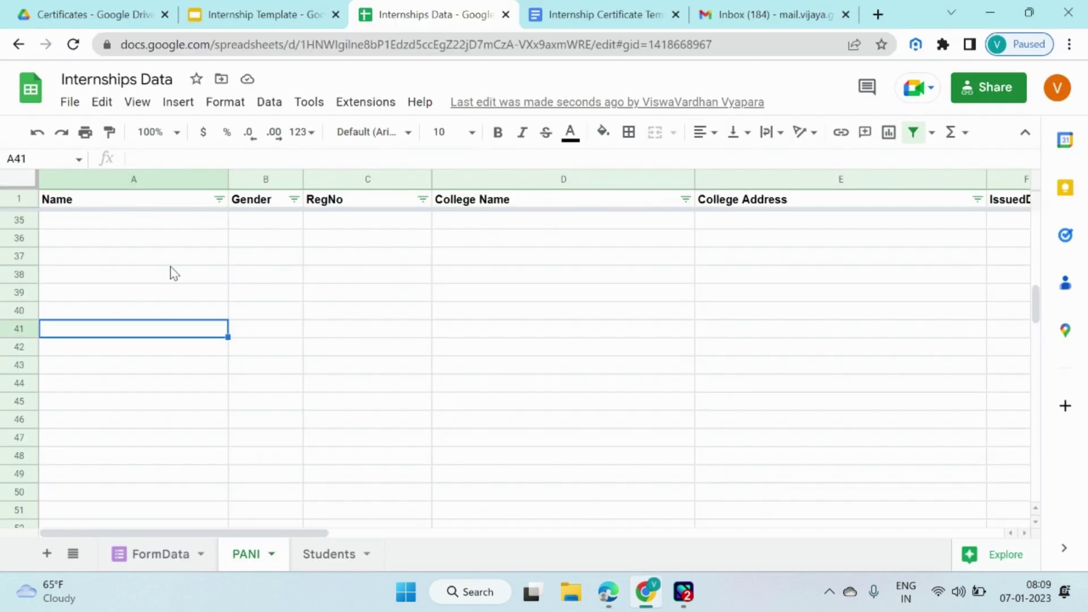
click(116, 260)
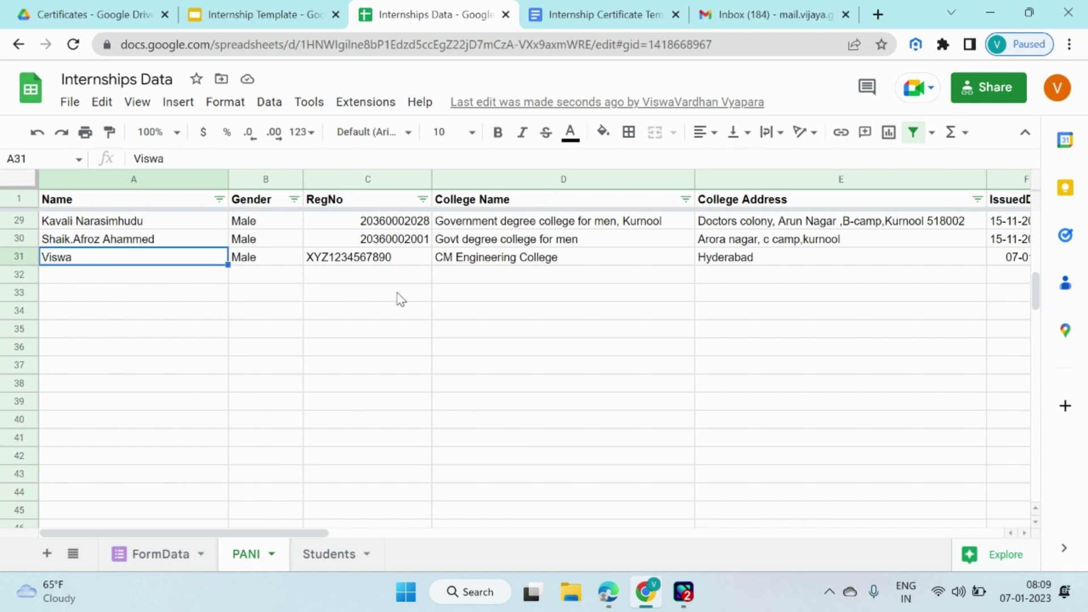
key(Down)
key(Down)
key(Down)
key(Down)
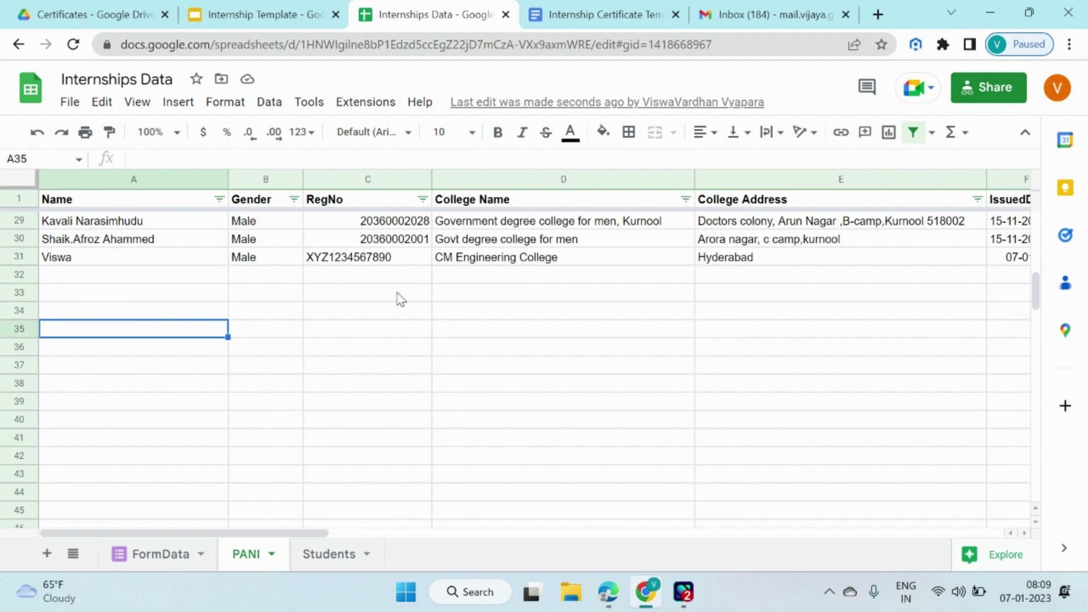
click(366, 260)
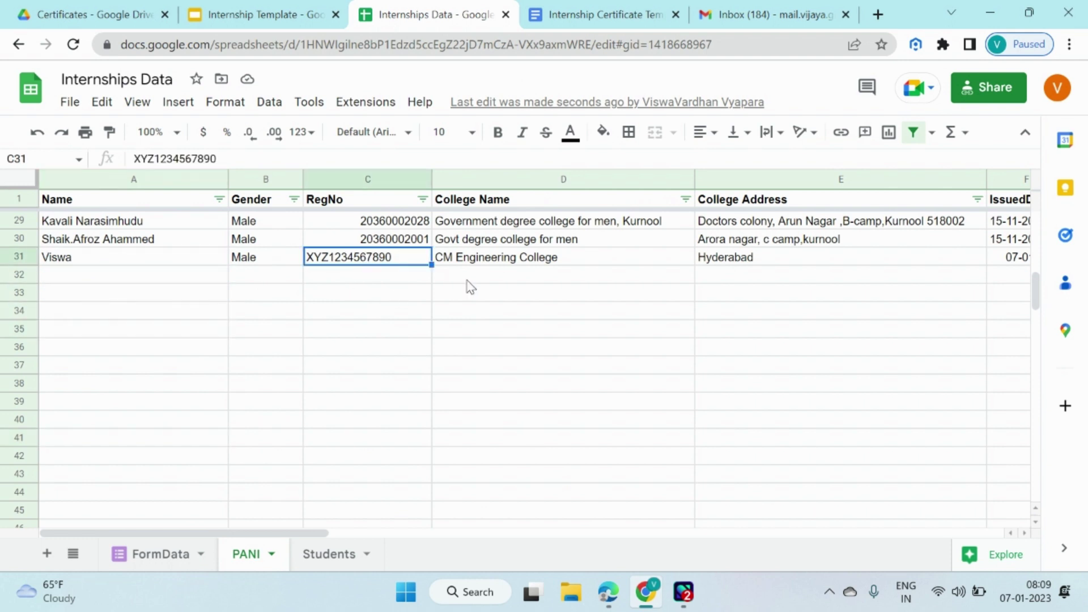
scroll(465, 283, down, 1)
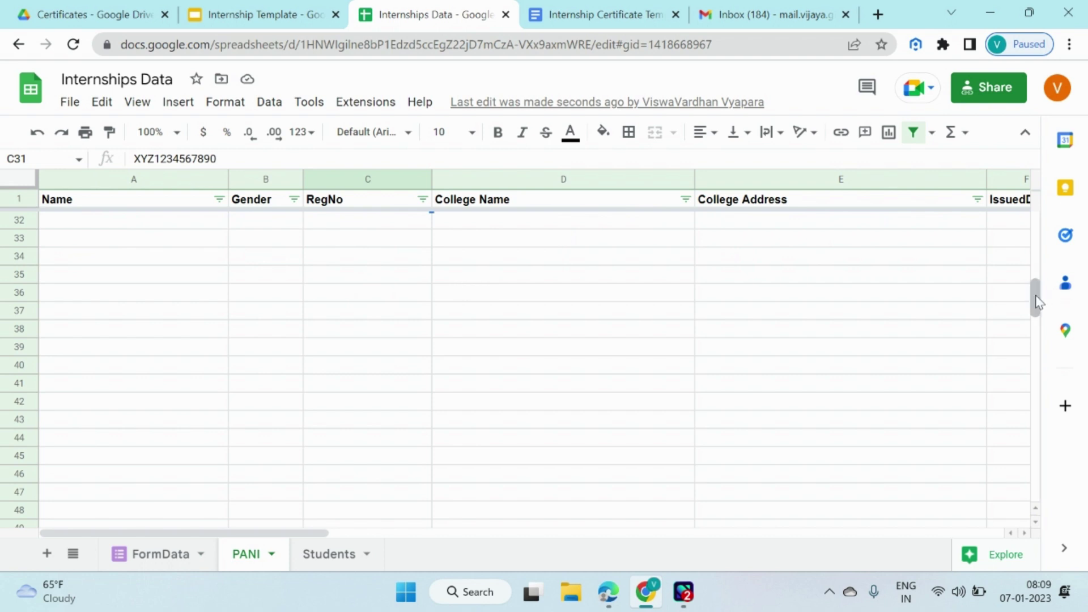
scroll(1035, 300, up, 1)
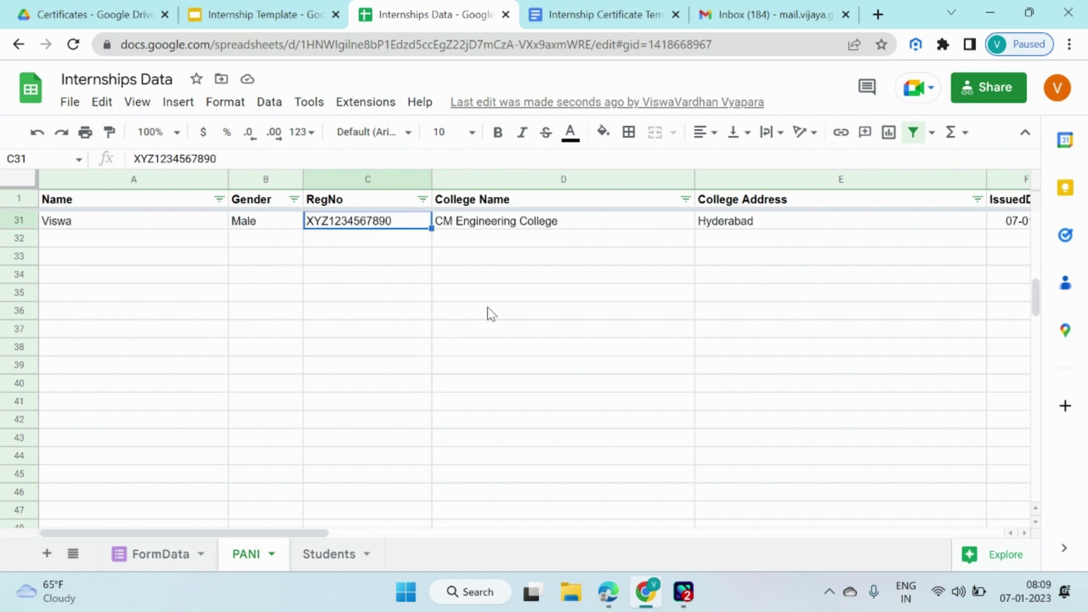
key(Right)
key(Right)
key(Right)
key(Right)
key(Right)
key(Right)
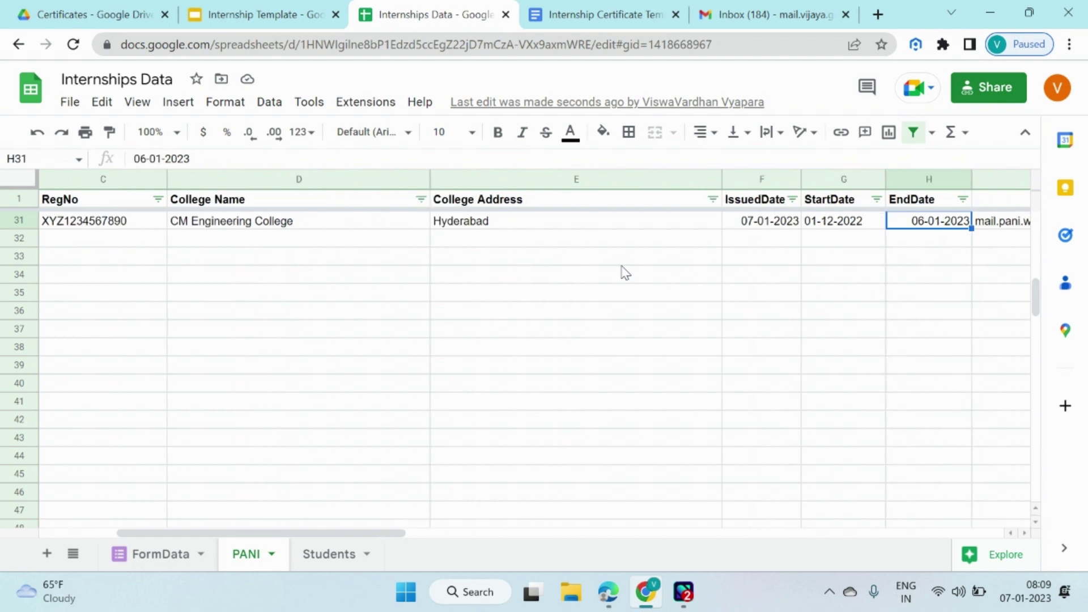
key(Right)
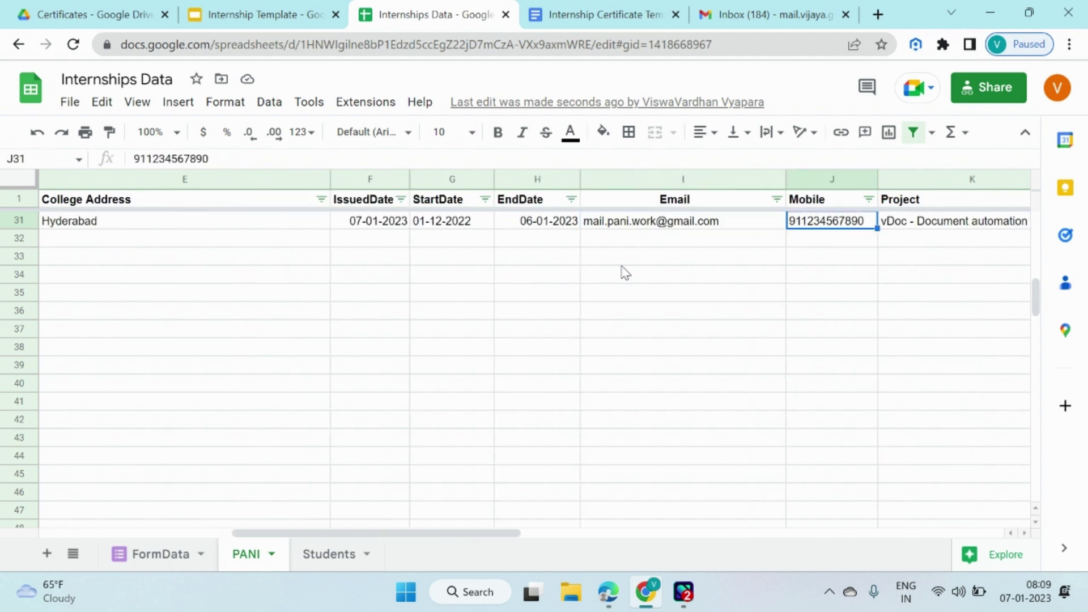
key(Right)
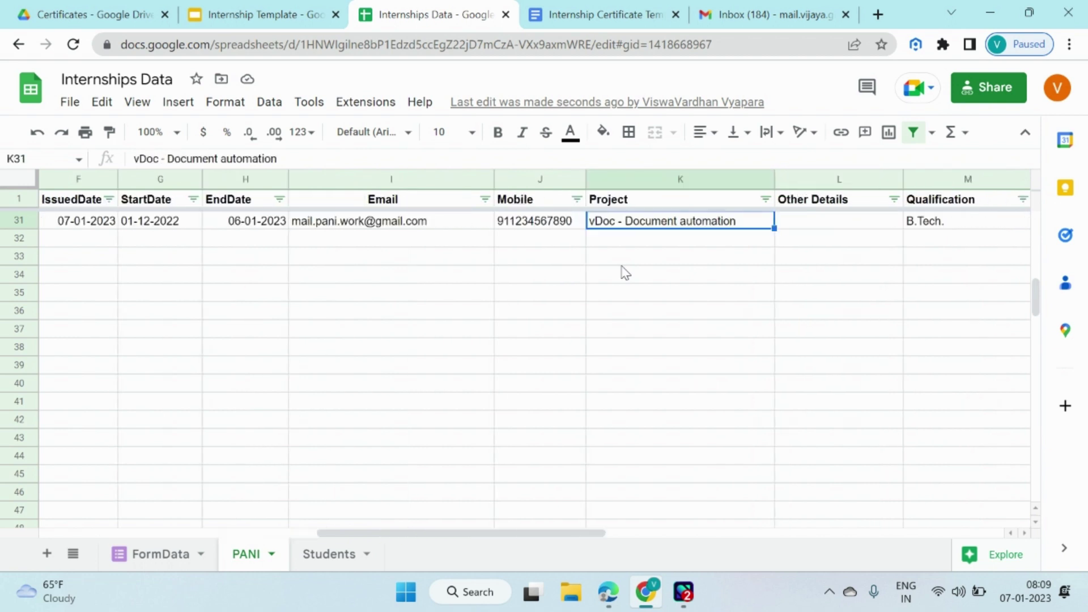
key(Right)
key(Right)
key(Right)
key(Right)
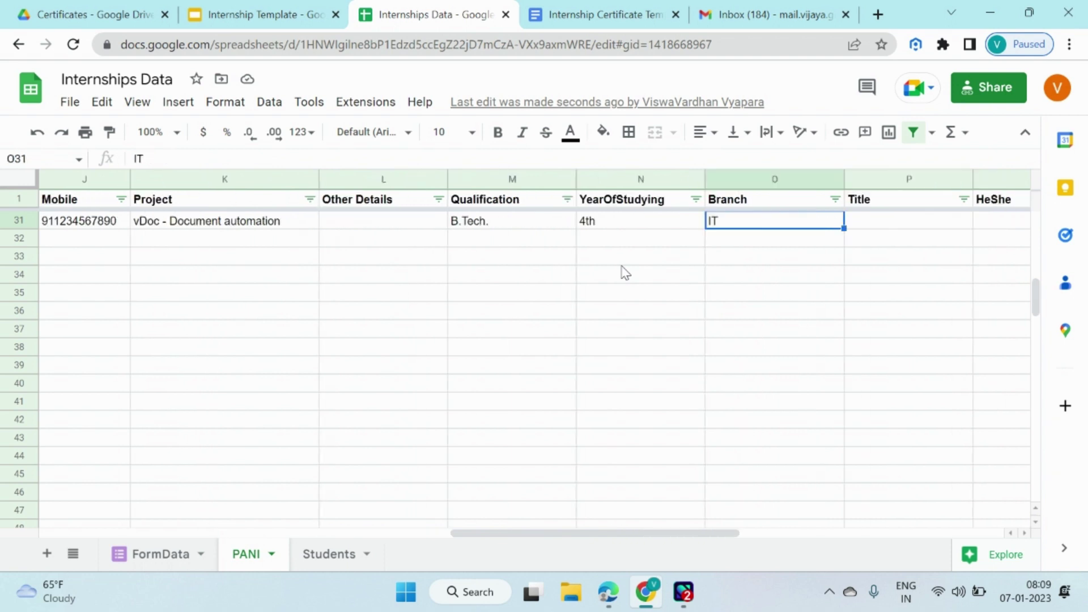
key(Right)
key(Right)
key(Right)
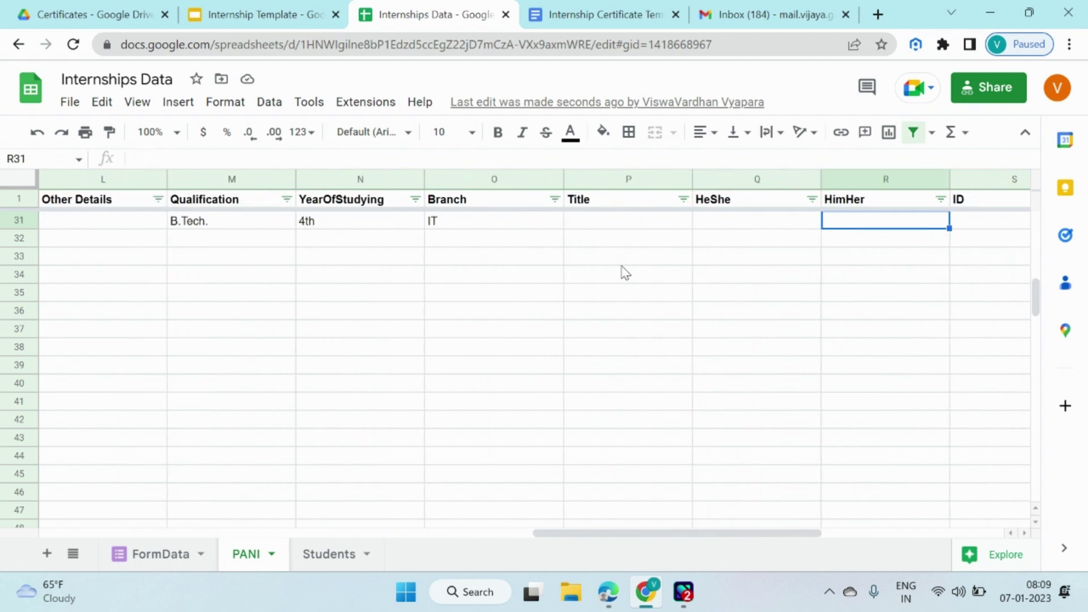
key(Left)
key(Left)
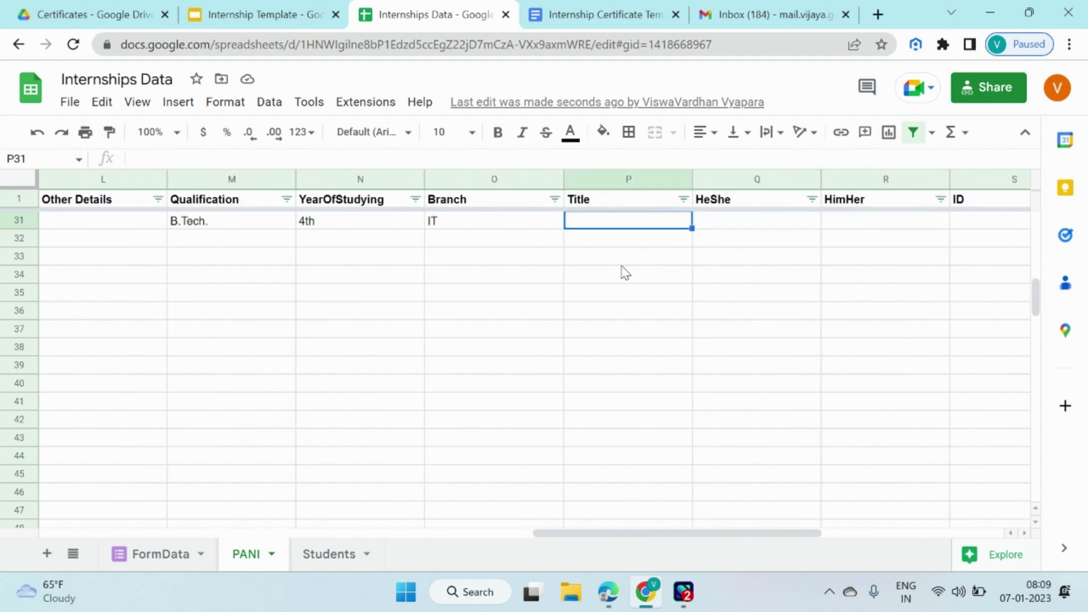
key(Left)
key(Left)
key(Left)
key(Left)
key(Left)
key(Left)
key(Left)
key(Left)
key(Left)
key(Left)
key(Left)
key(Left)
key(Left)
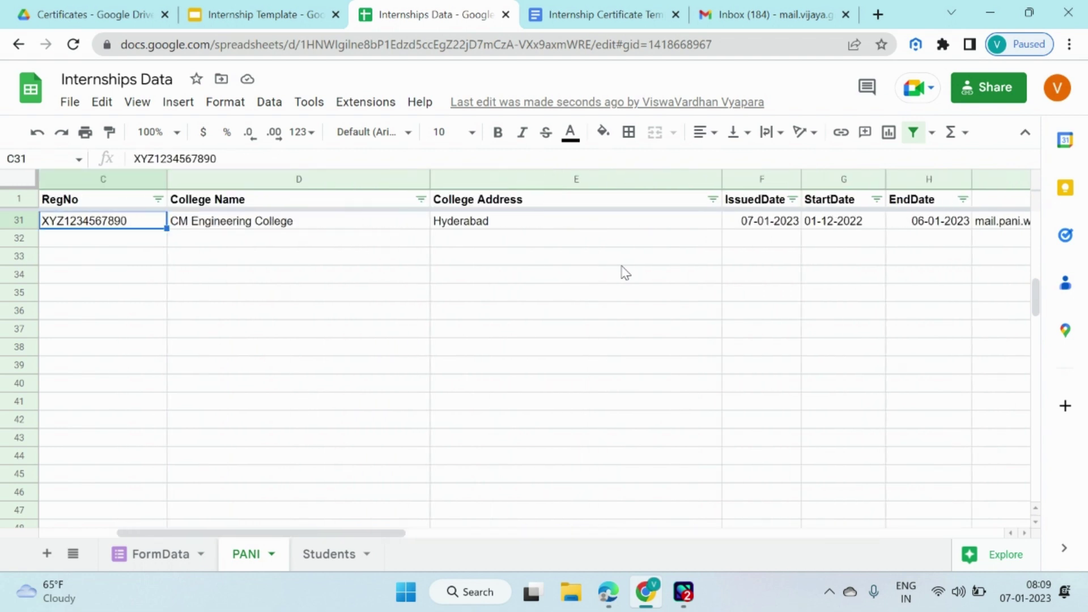
key(Left)
key(Left)
key(Right)
key(Right)
key(Left)
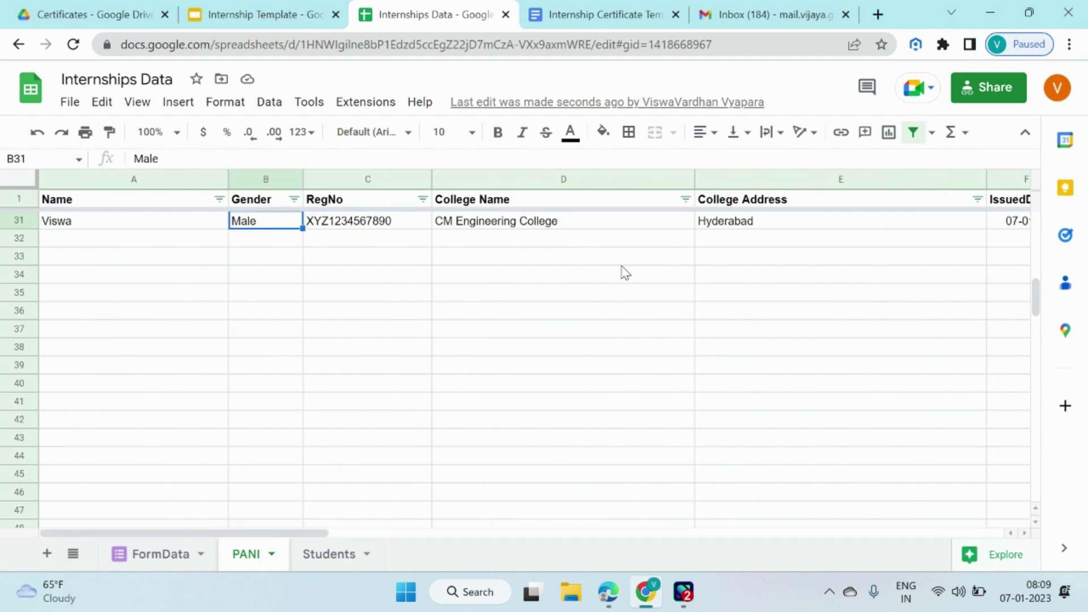
key(Right)
key(Right)
key(Right)
key(Right)
key(Right)
key(Right)
key(Right)
key(Right)
key(Right)
key(Right)
key(Right)
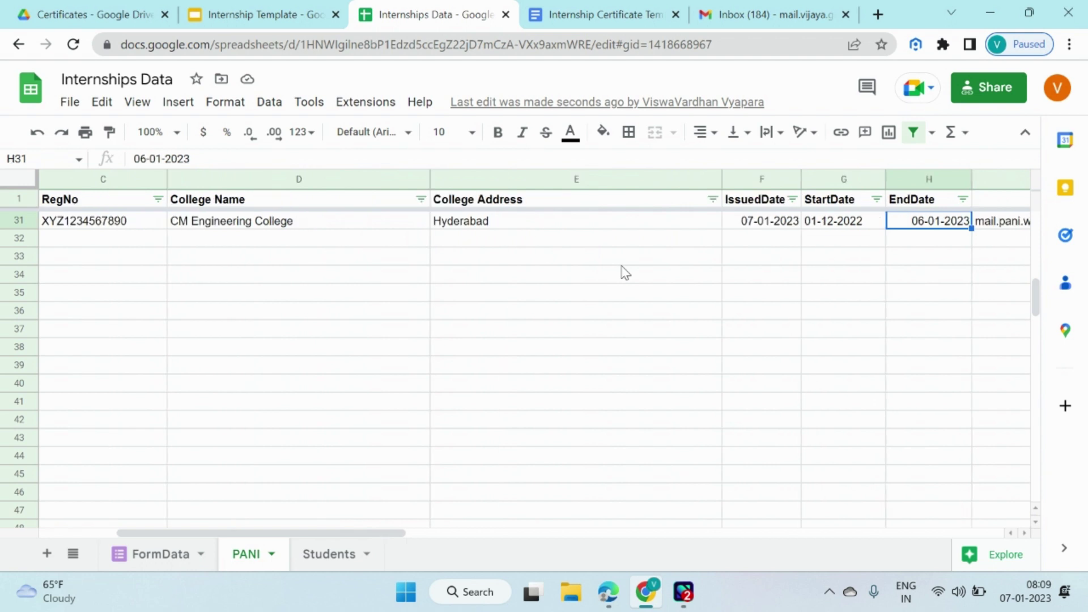
key(Right)
key(Right)
key(Right)
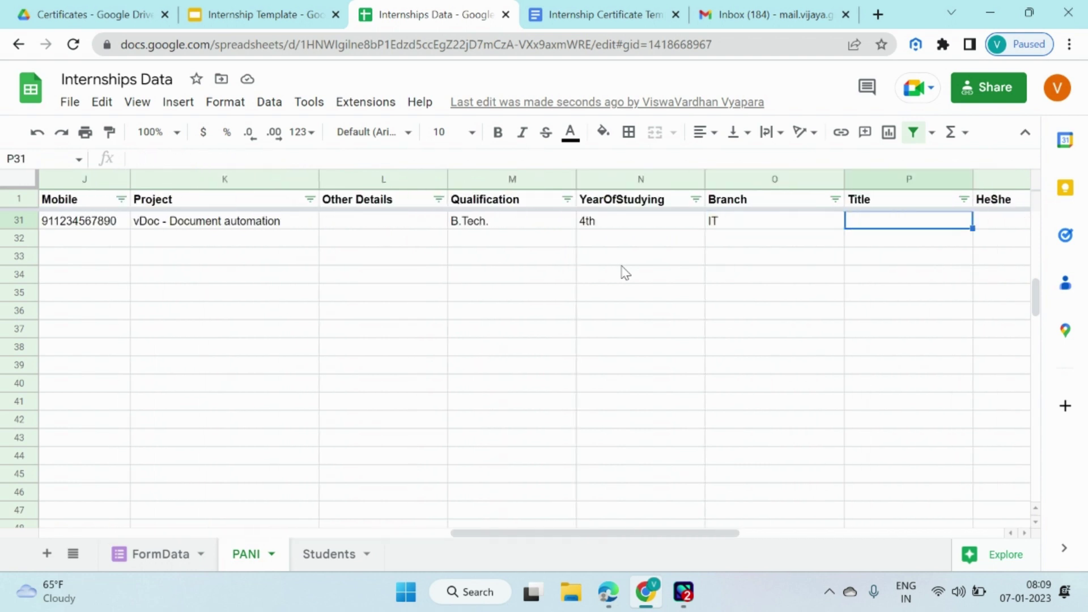
key(Right)
key(Left)
key(Left)
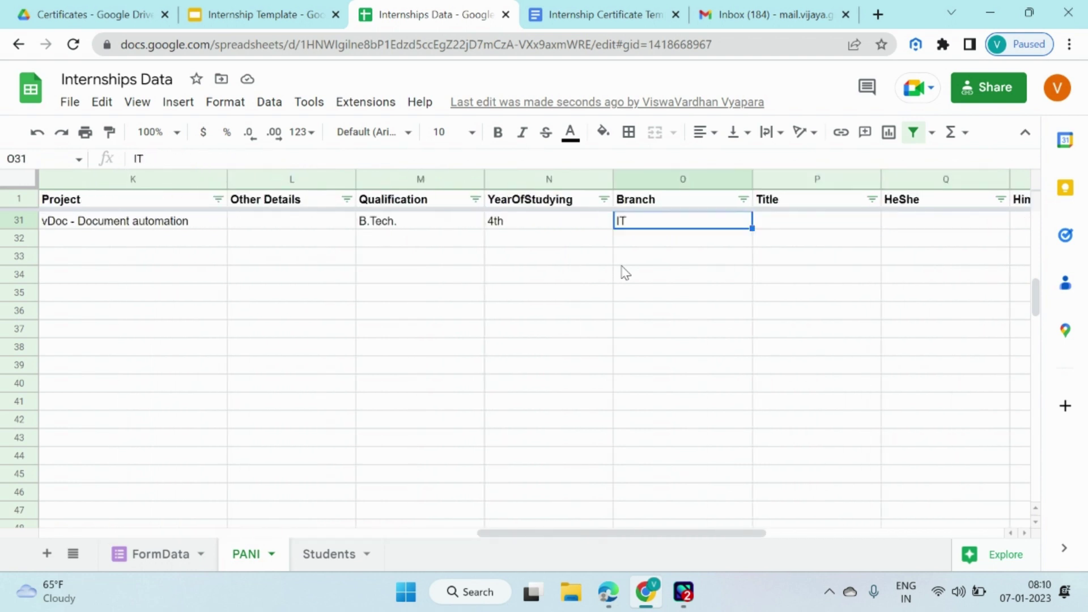
key(Right)
key(Right)
key(Right)
Fill row 31's Title, HeShe and HimHer cells with Mr., he and her.
key(Left)
key(Left)
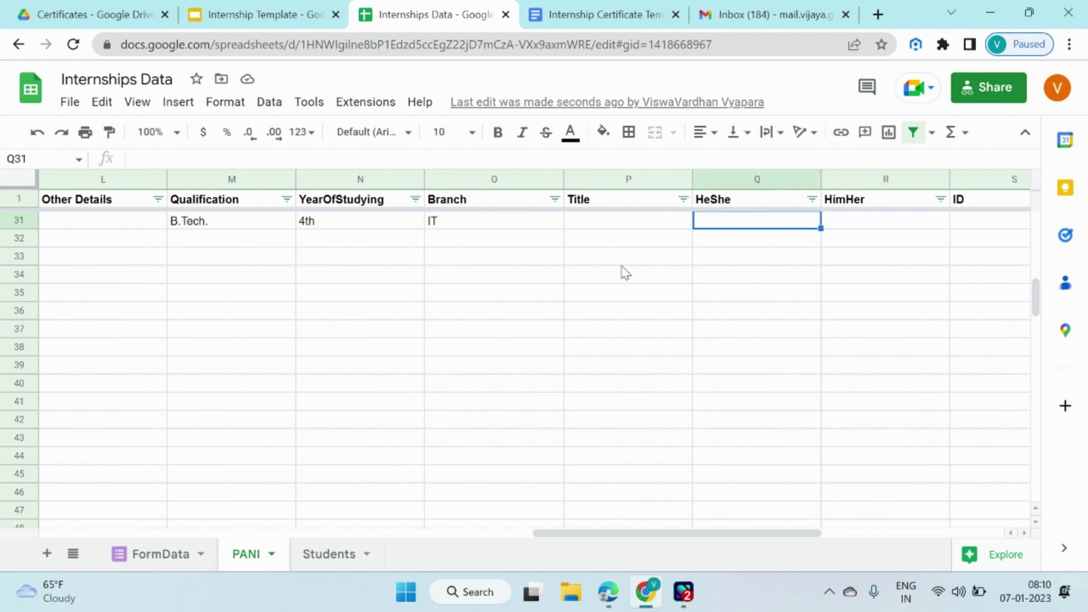
text(Mr.)
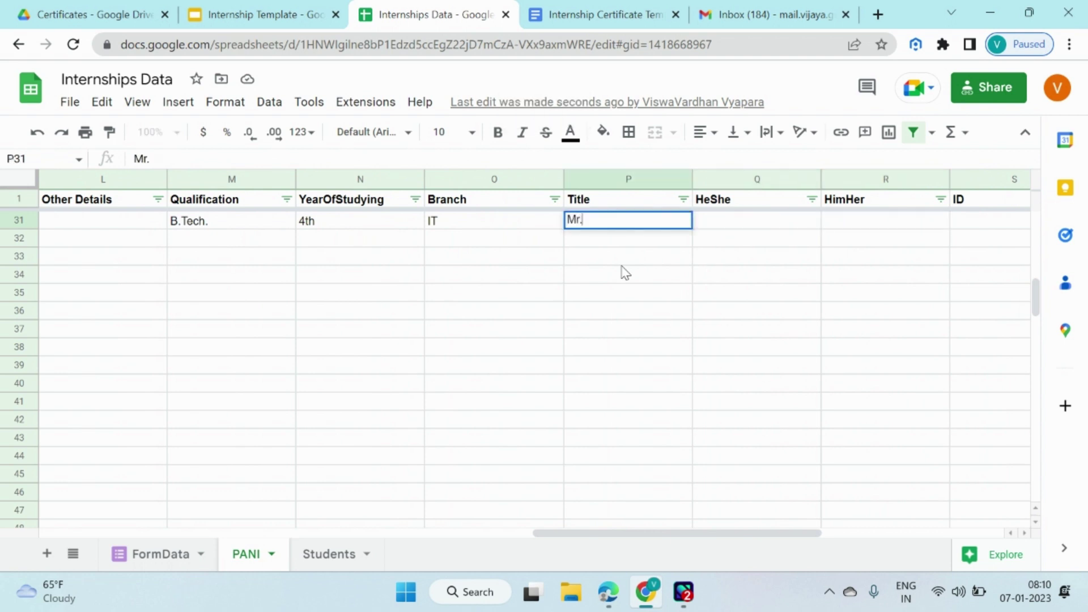
key(Return)
key(Up)
key(Right)
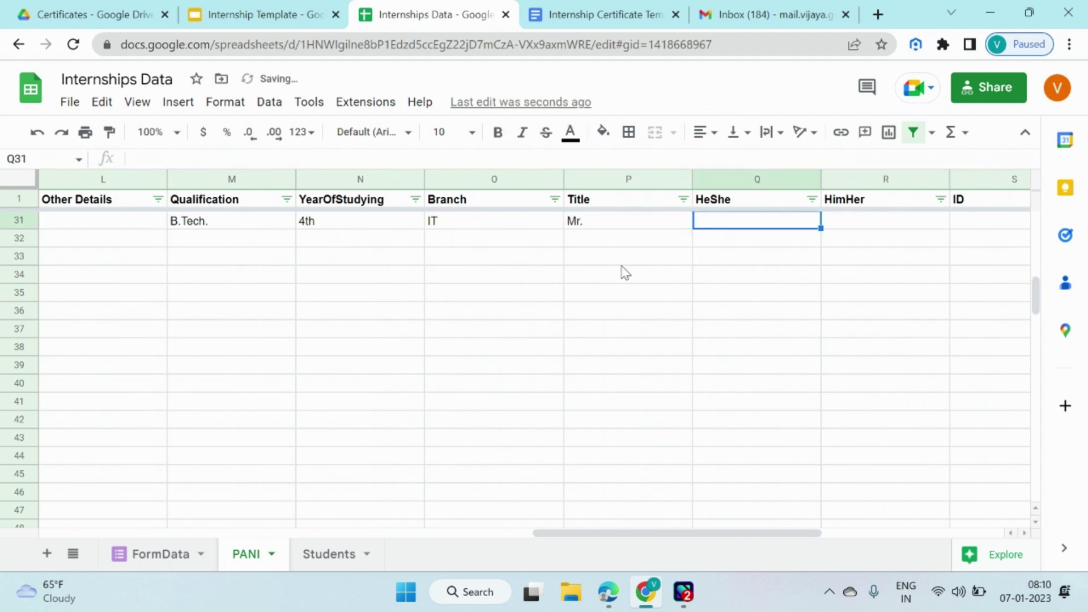
text(he)
key(Return)
key(Up)
key(Right)
text(her)
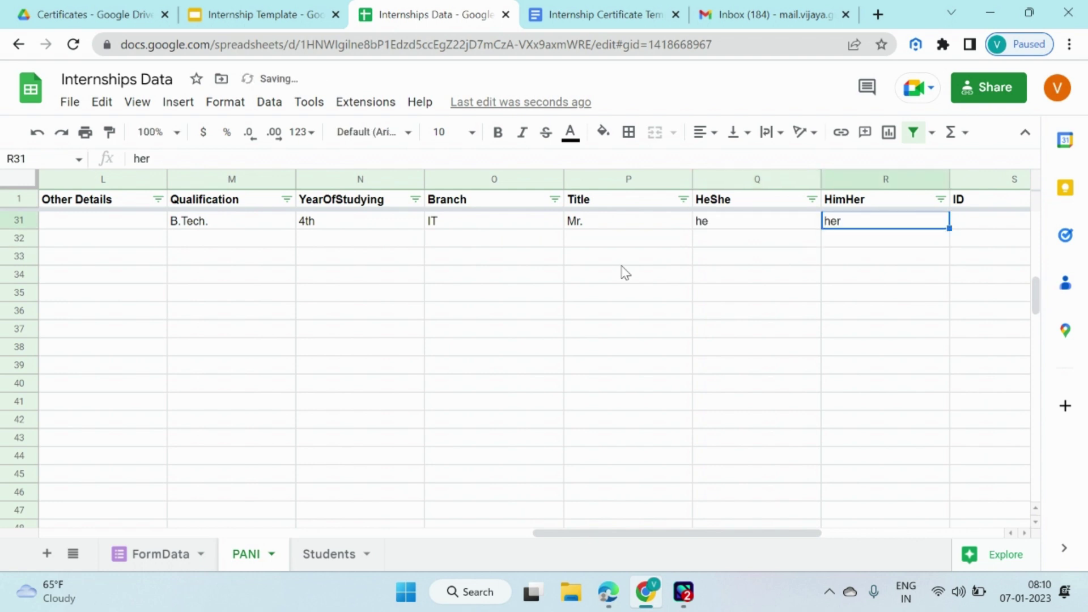
key(Tab)
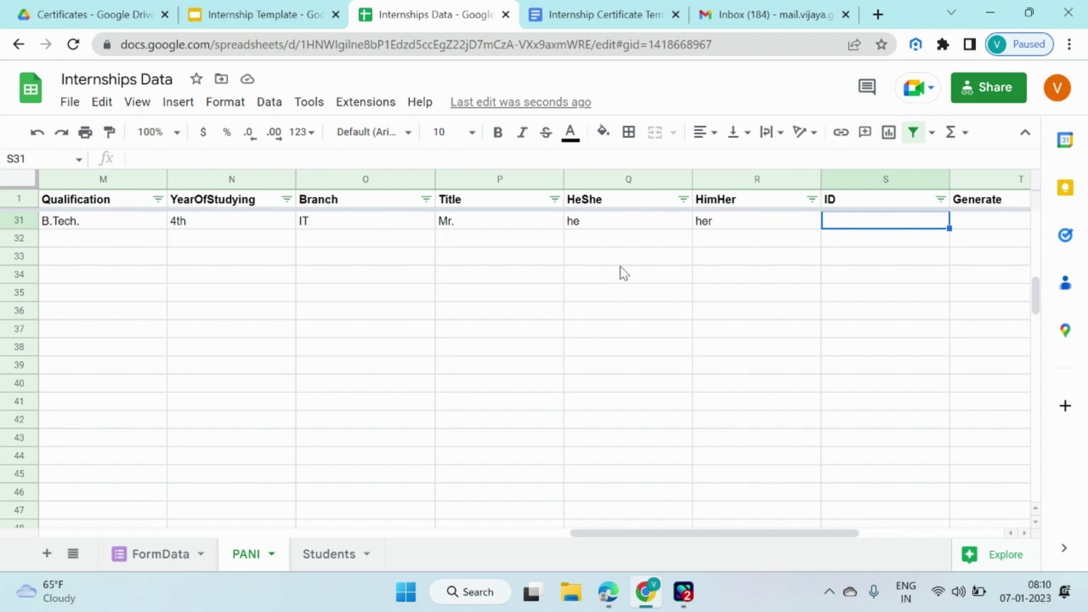
Copy an existing certificate's internship ID into S31 and edit it to VVVINT-VTL-220100.
mouse_move(608, 591)
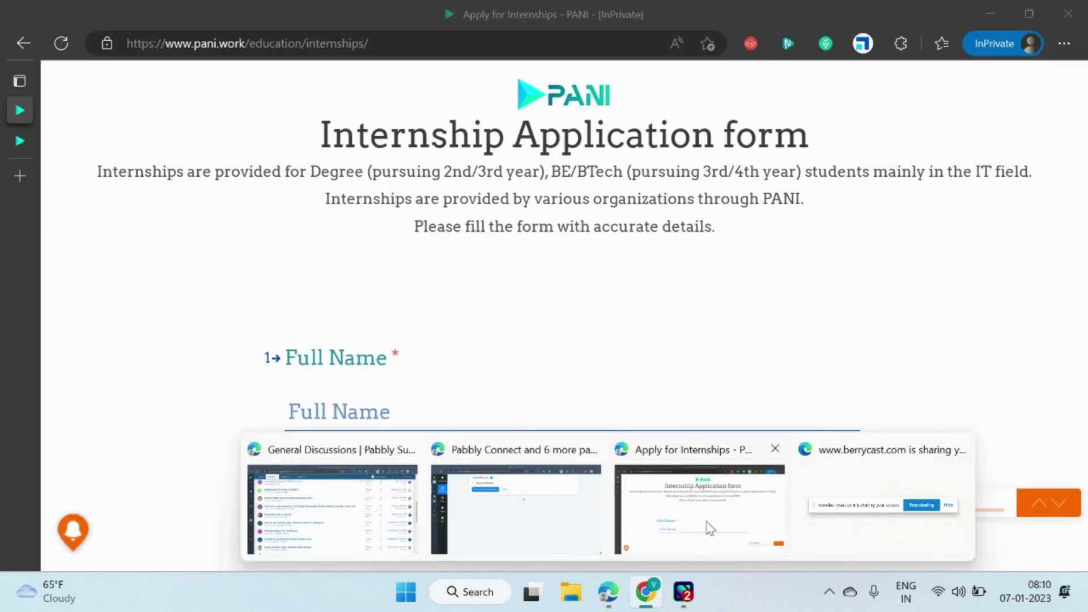
click(708, 528)
click(23, 143)
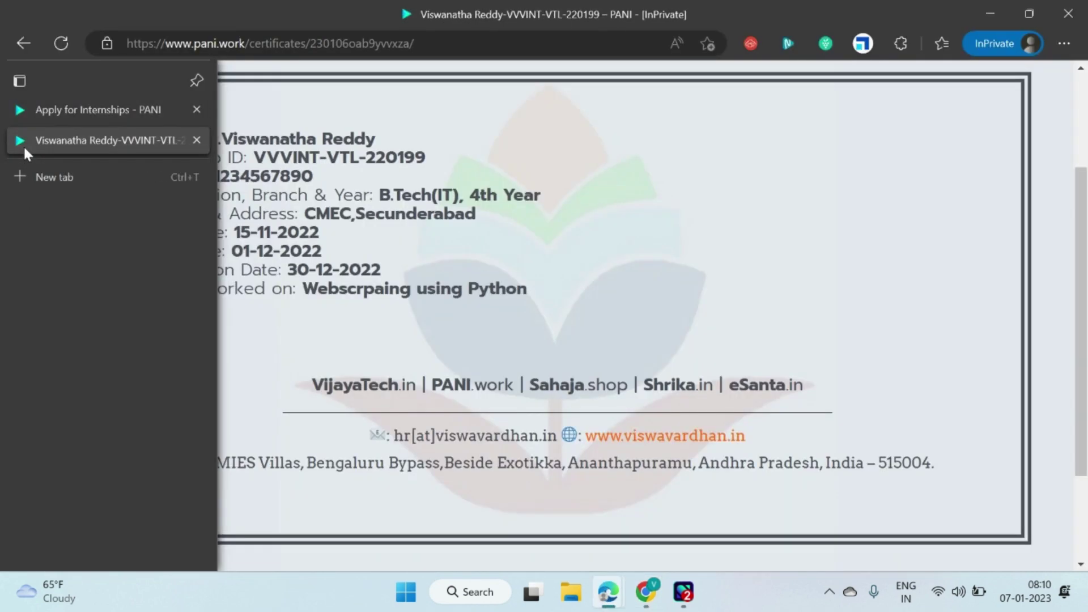
drag(253, 153, 429, 157)
key(ctrl+c)
key(alt+Tab)
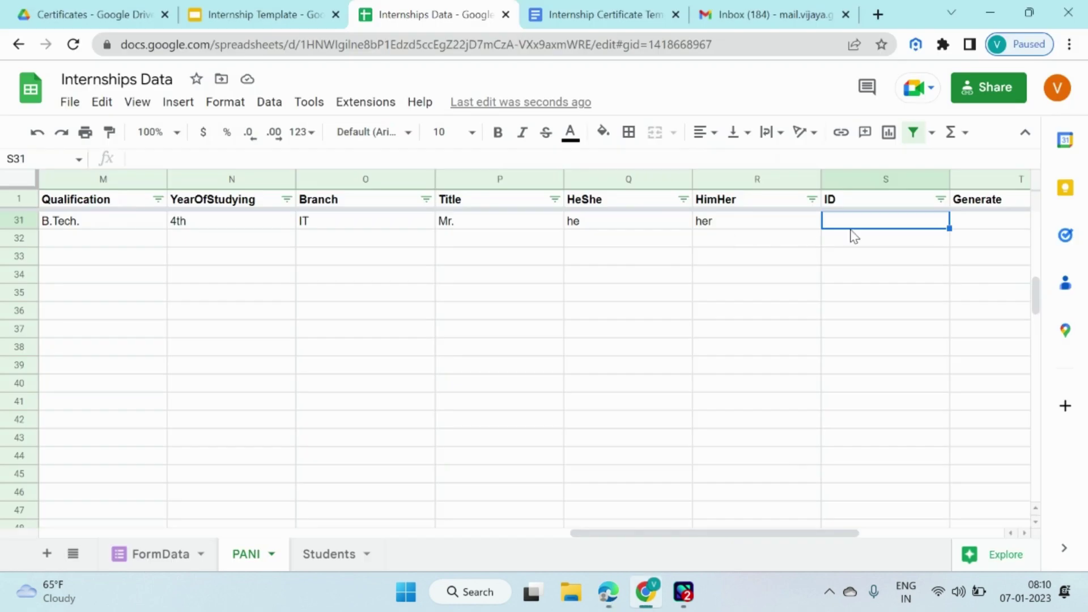
double_click(859, 221)
key(ctrl+v)
key(BackSpace)
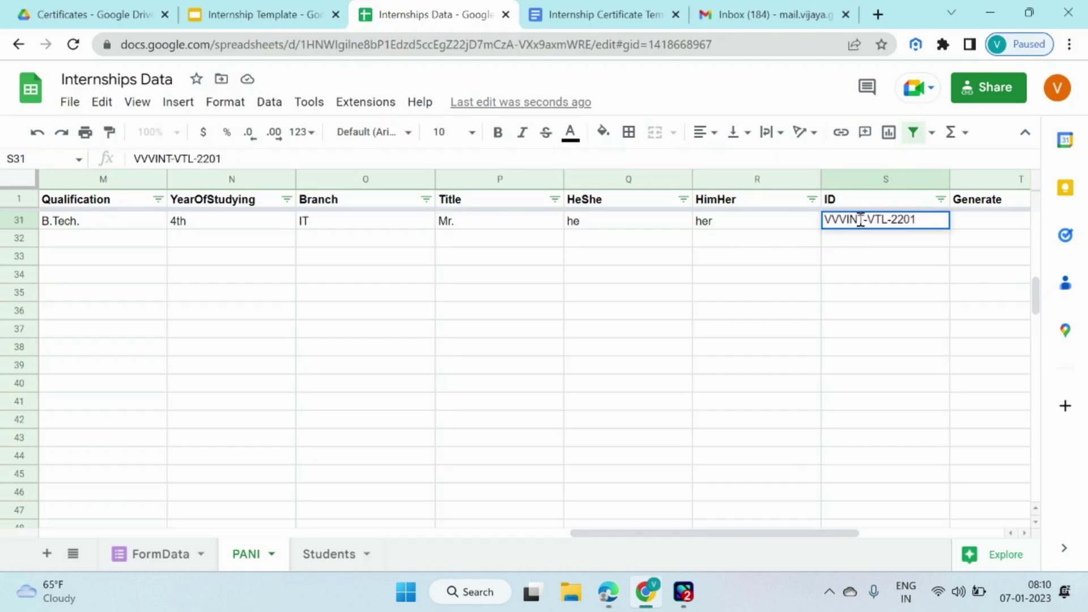
text(00)
key(Return)
key(Up)
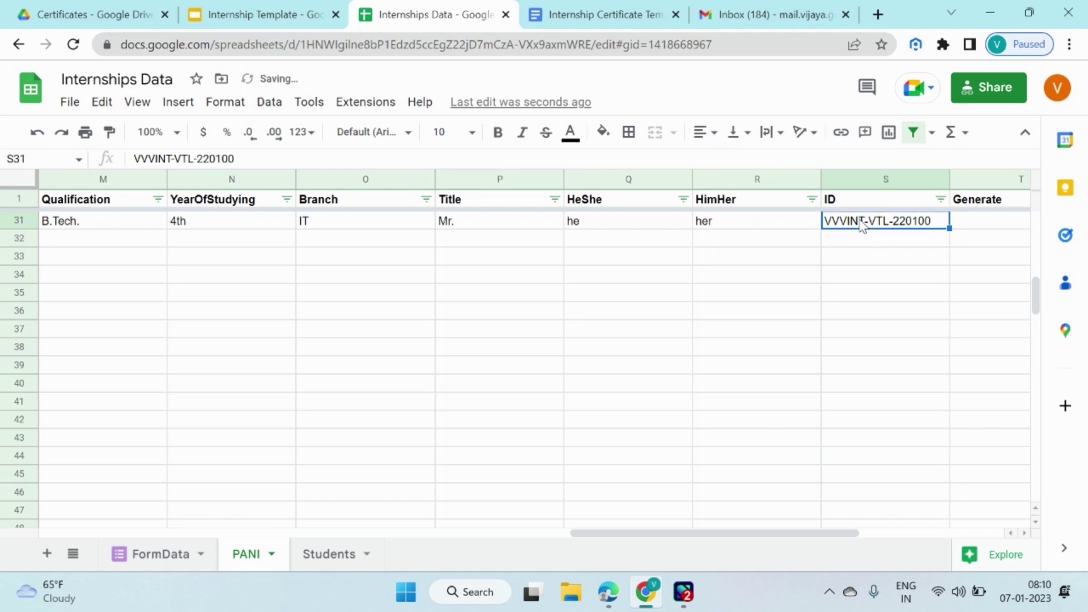
key(Right)
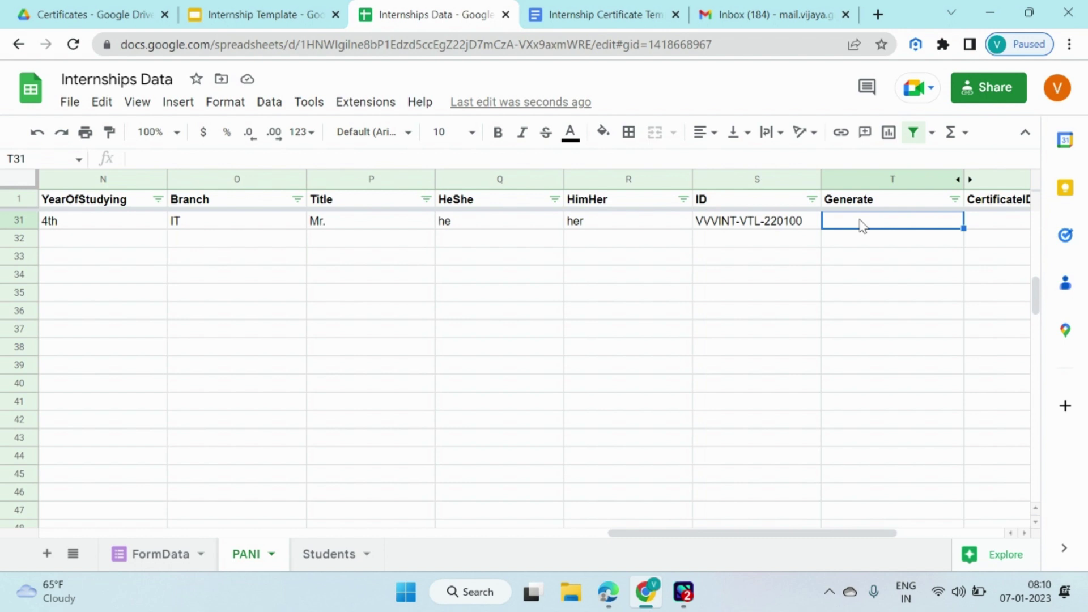
key(Home)
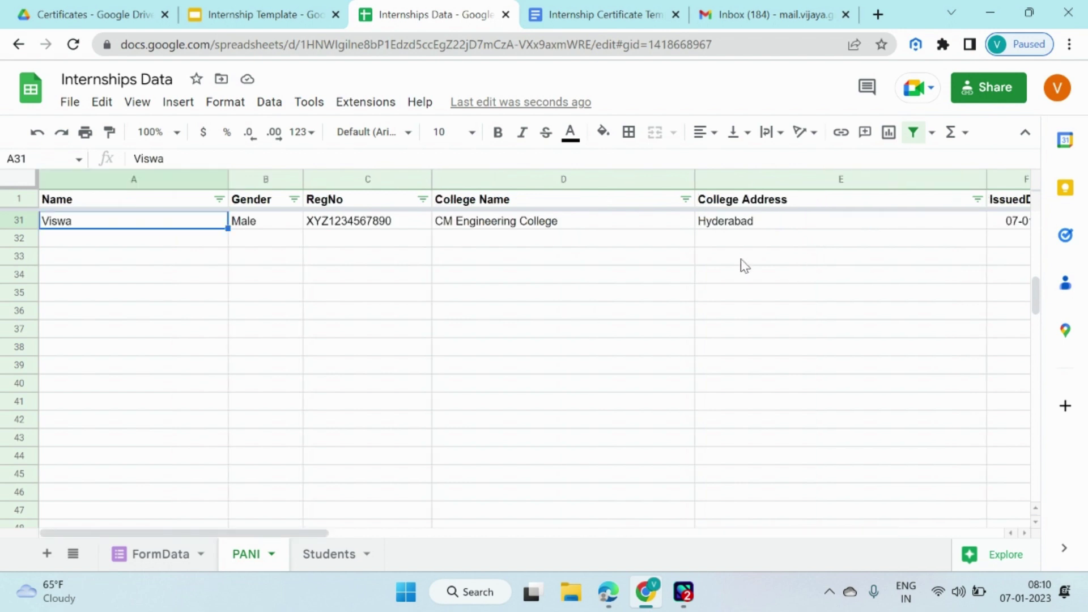
Complete the intern's full name in A31 and enter Yes in row 31's Generate column.
click(241, 161)
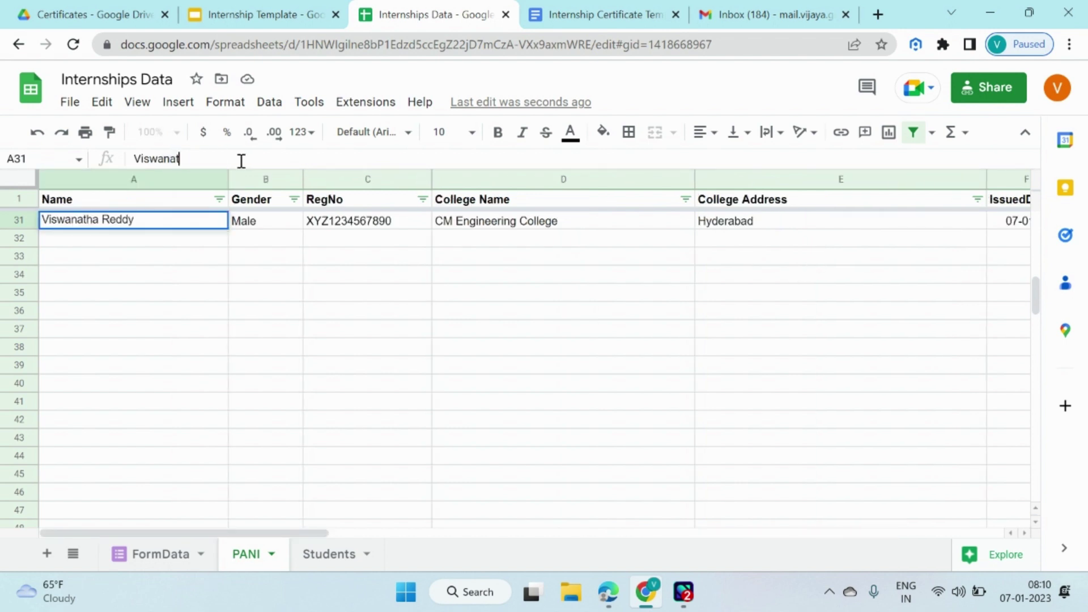
key(Return)
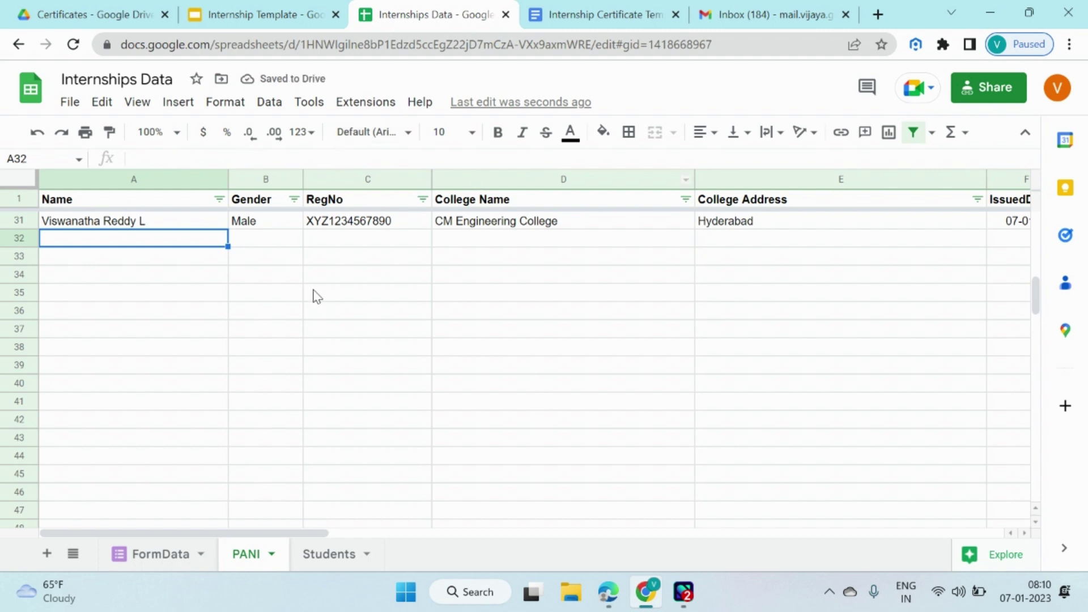
click(826, 225)
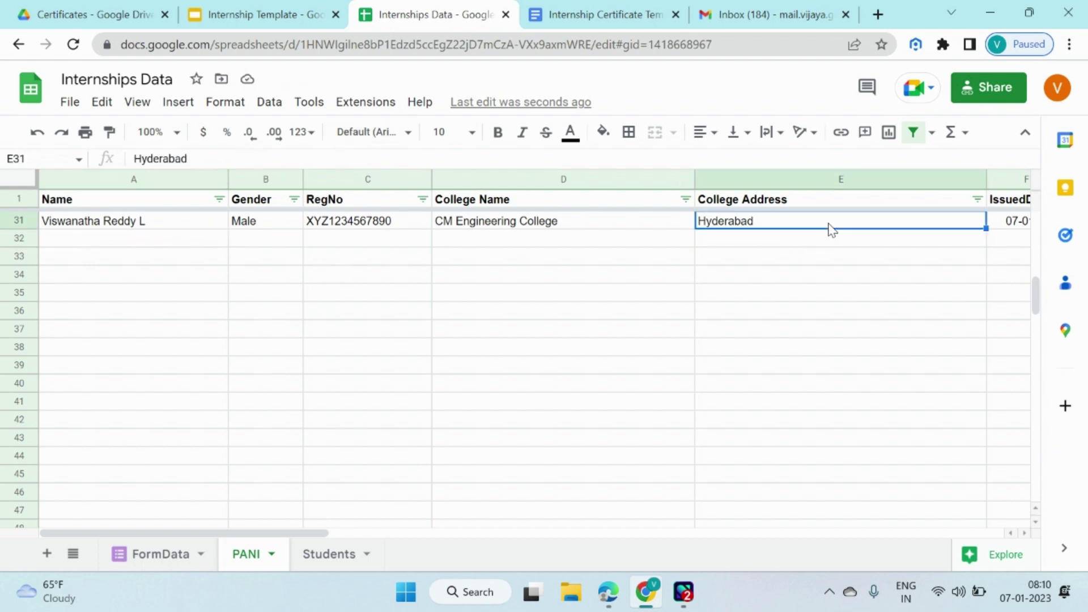
key(Right)
key(Right)
key(Right)
key(Right)
key(Right)
key(Right)
key(Right)
key(Right)
key(Right)
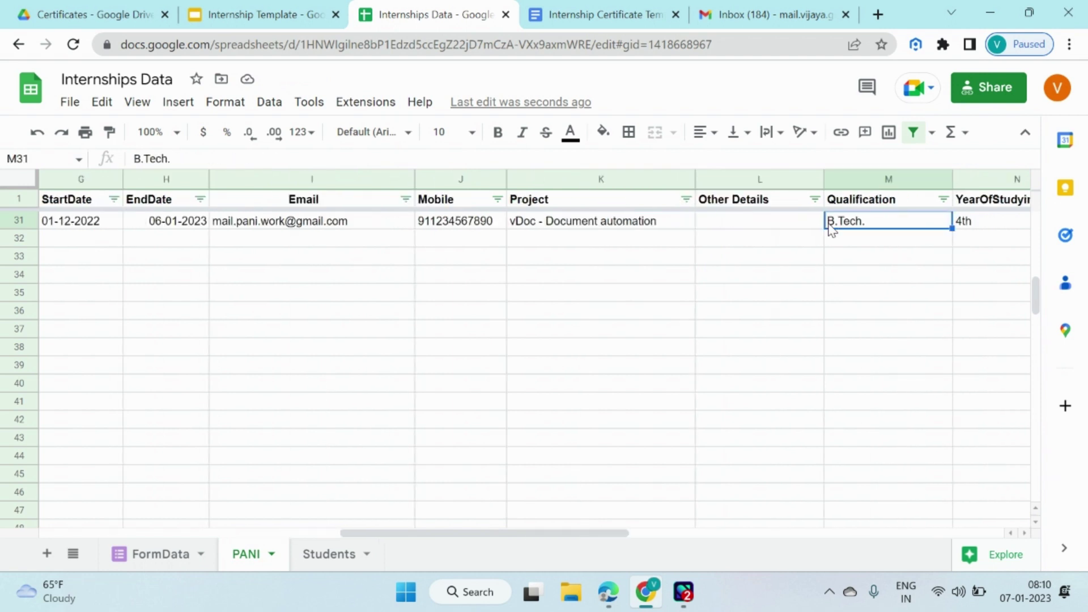
key(Right)
key(Right)
key(Right)
key(Right)
key(Right)
key(Right)
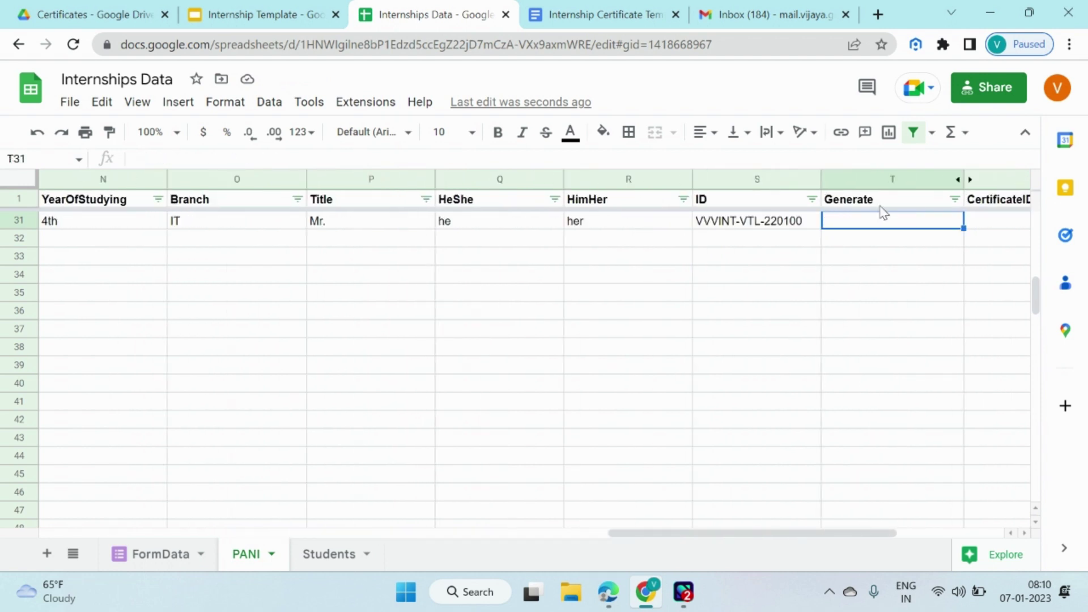
text(Yes)
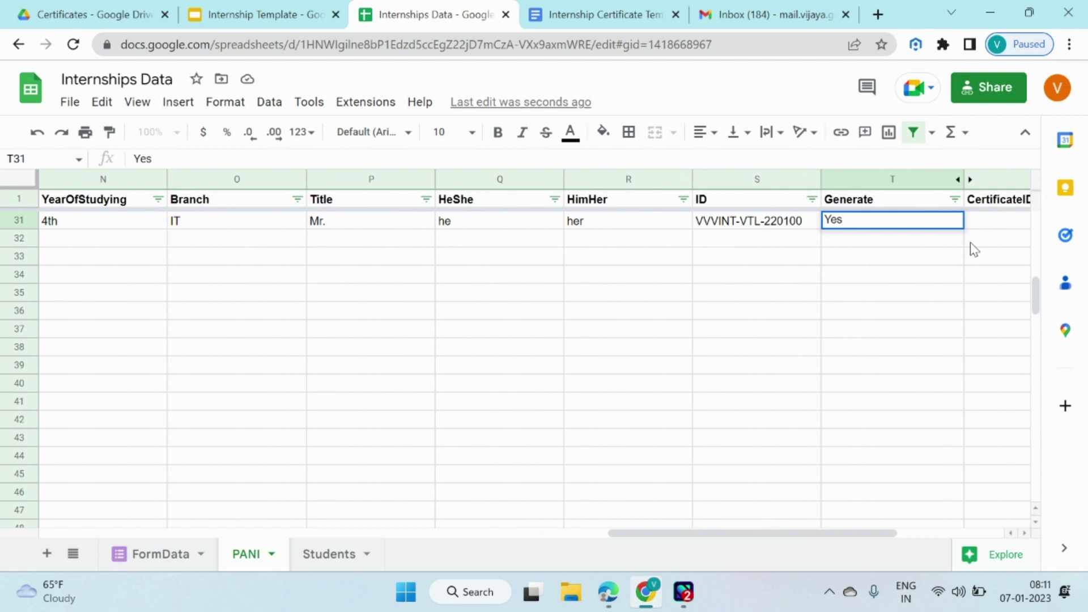
key(Return)
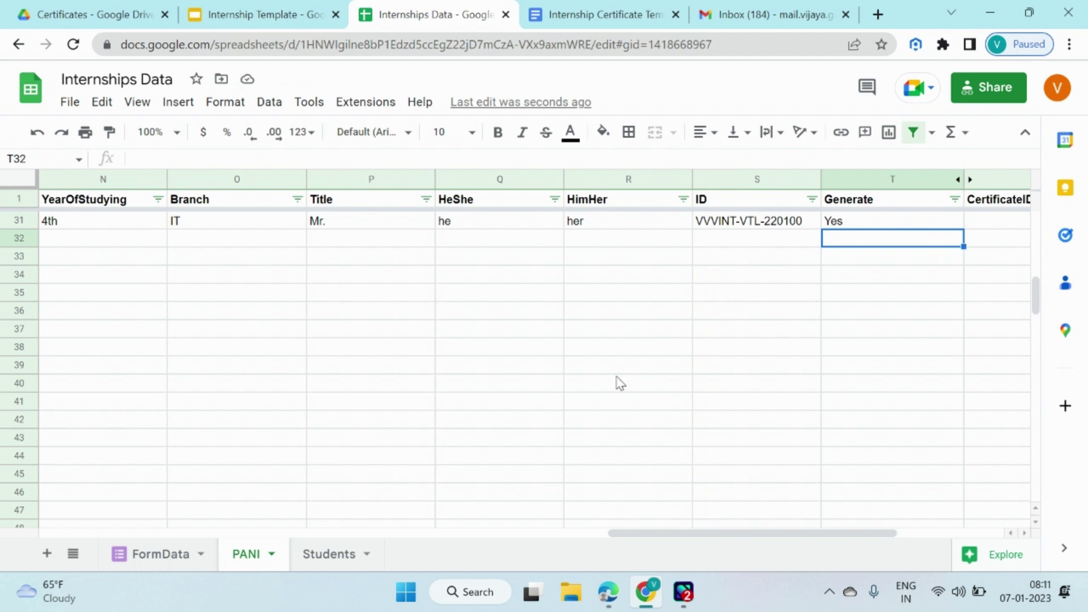
Check Drive's Certificates folder for the new slide and document certificates, then go to Gmail.
click(142, 8)
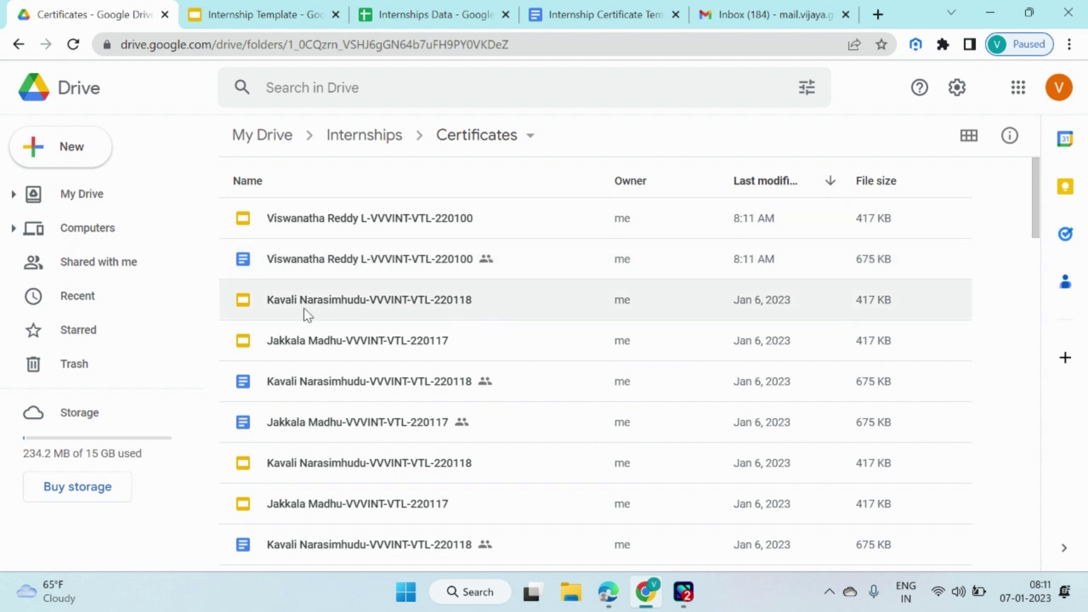
click(754, 14)
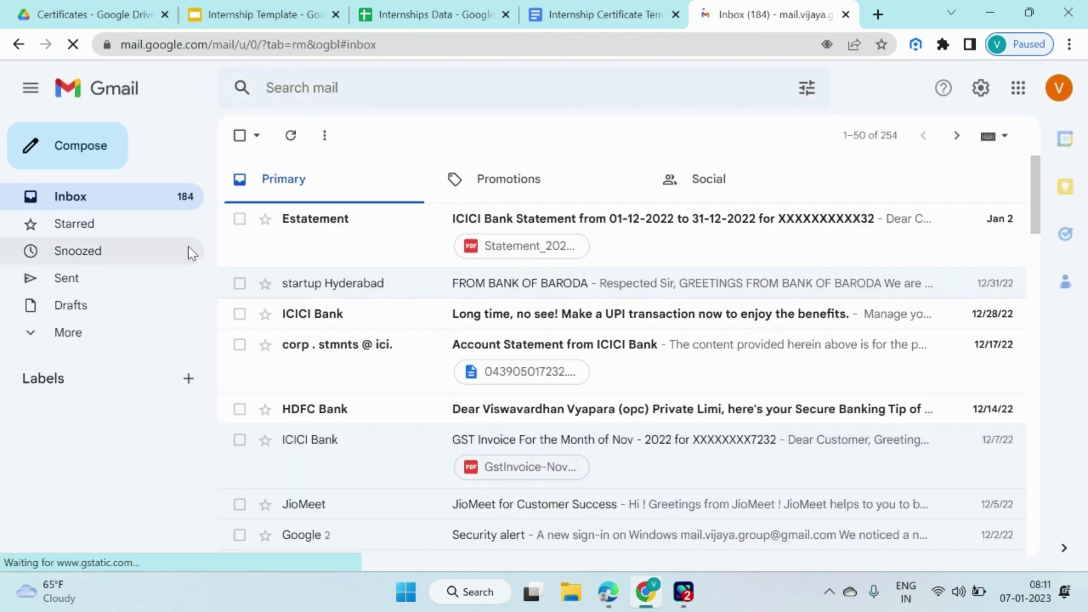
Open the latest sent Internship Certificate email and preview its PDF certificate dated 07-01-2023.
click(90, 285)
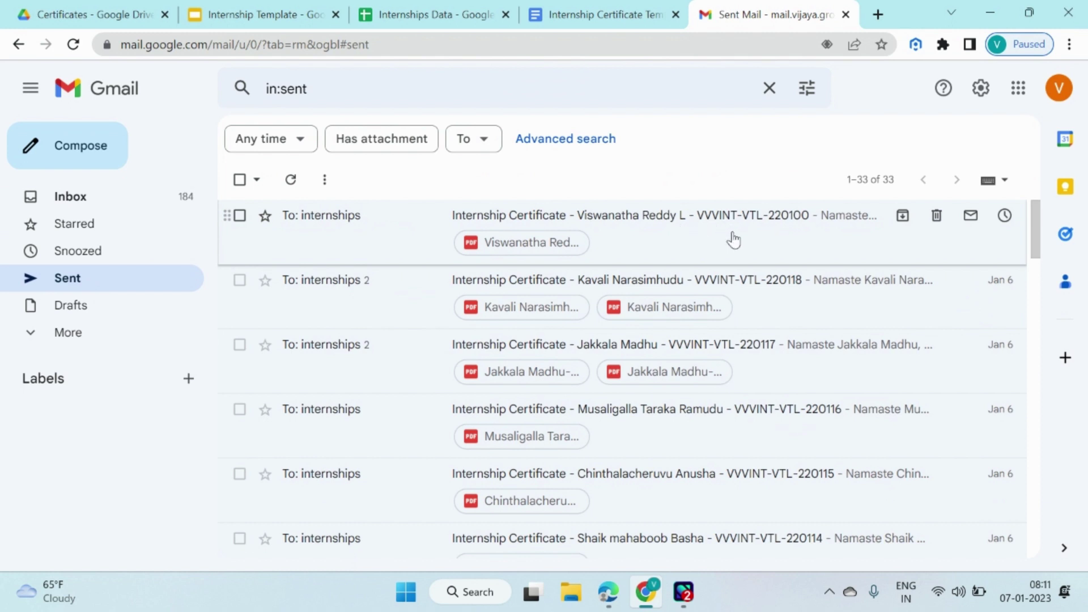
click(733, 238)
scroll(498, 419, down, 2)
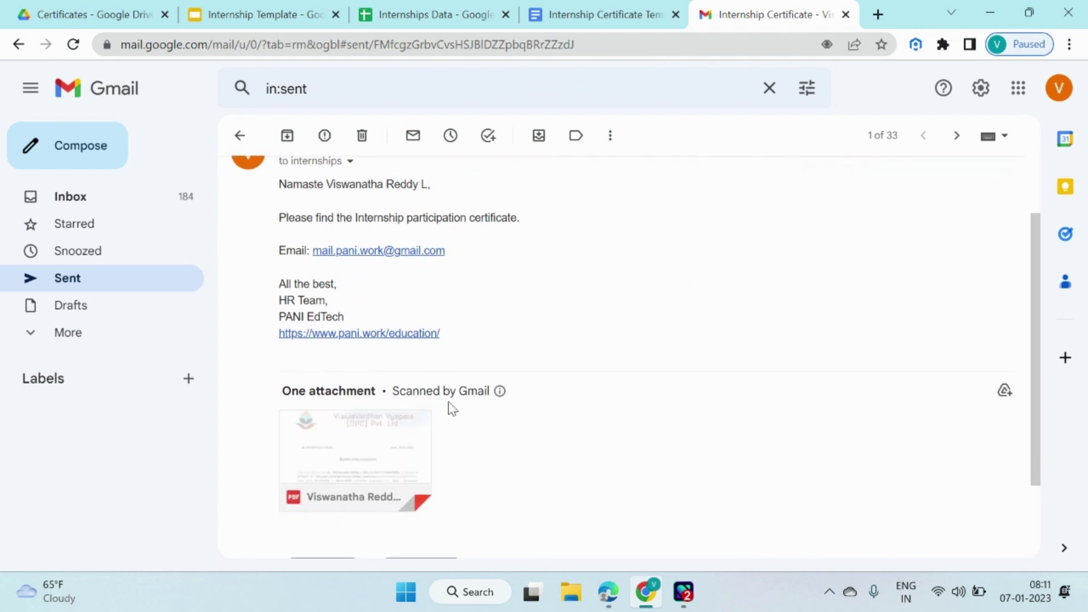
scroll(452, 408, up, 2)
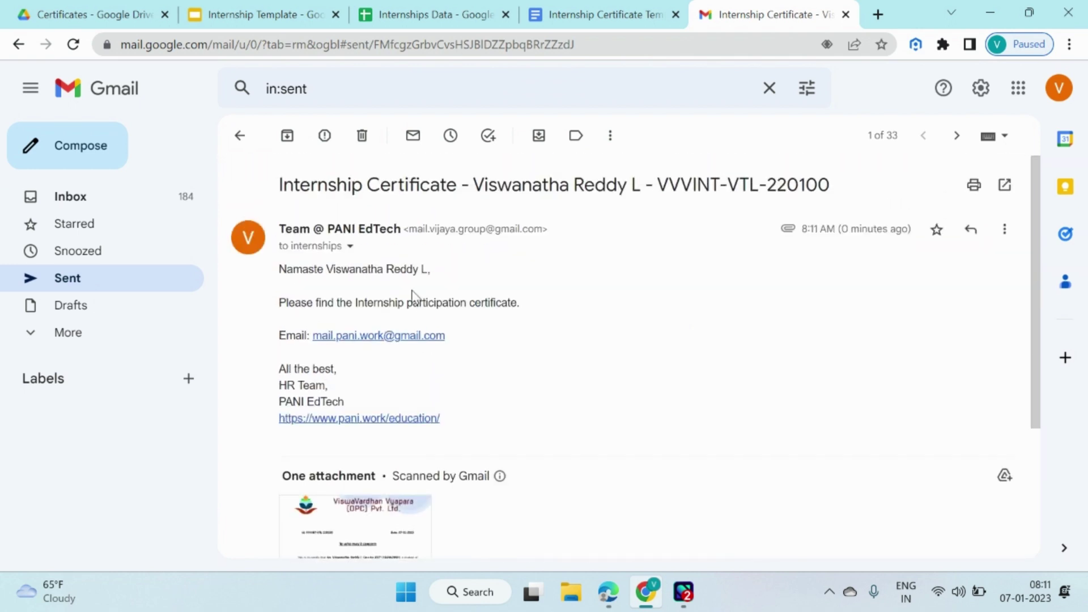
click(349, 247)
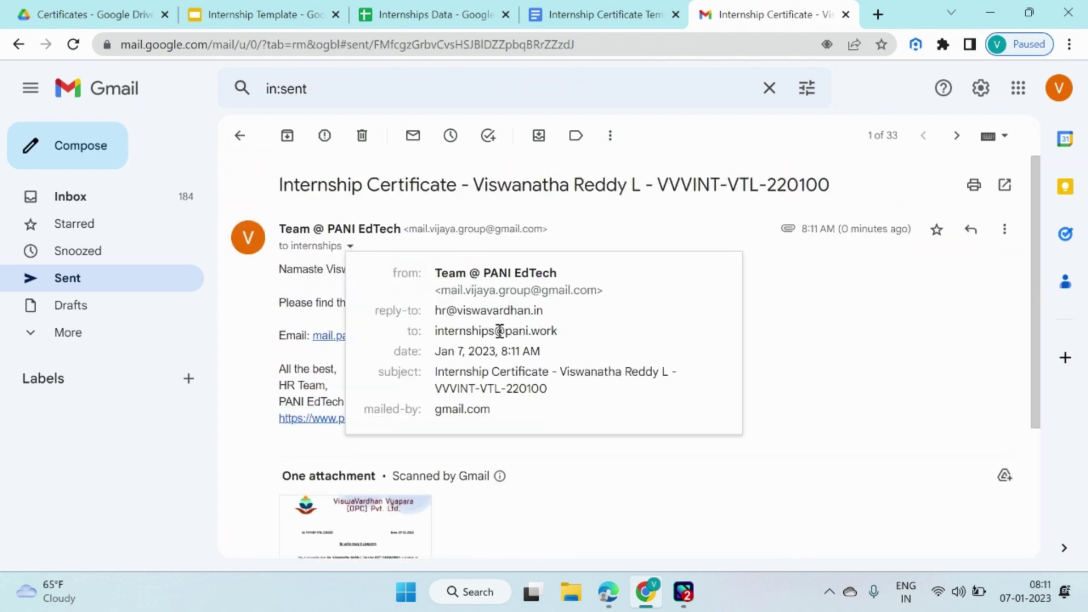
click(843, 376)
scroll(514, 376, down, 3)
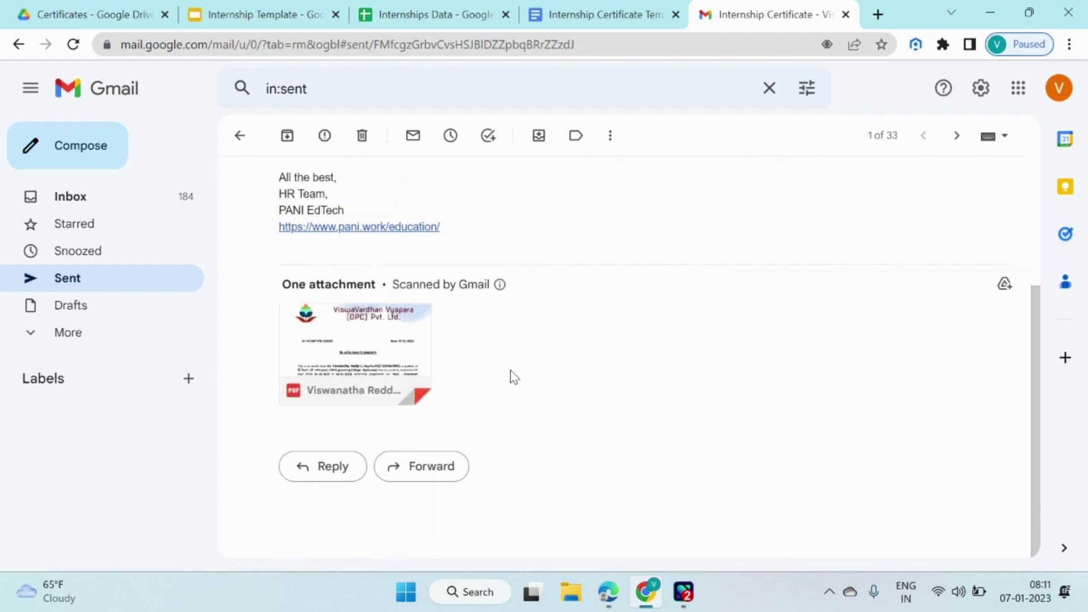
click(354, 340)
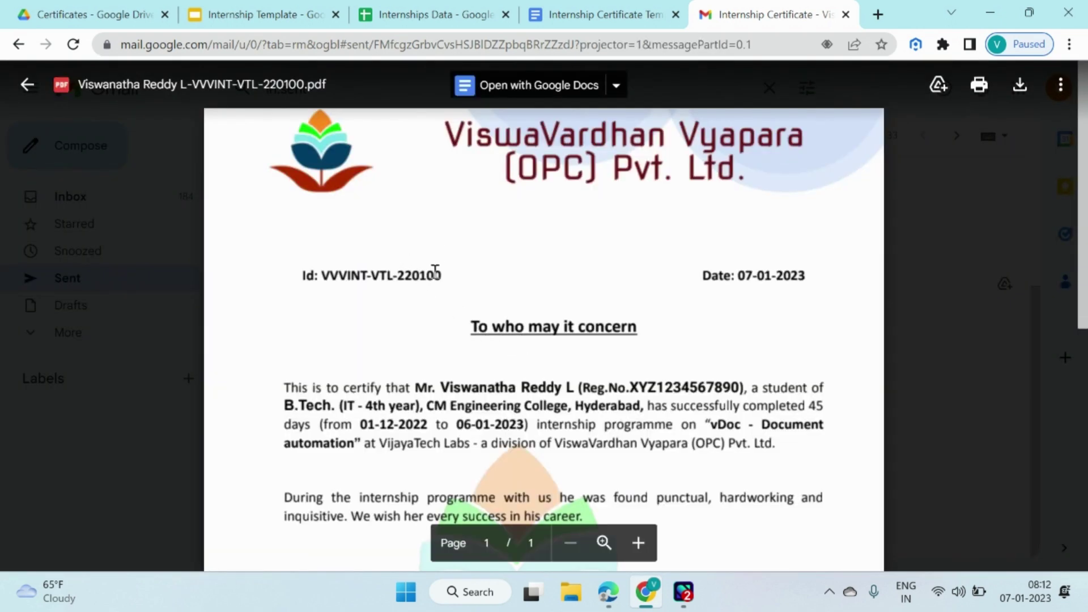
Scroll to the bottom of the certificate PDF and follow its c.pani.work verification link.
double_click(401, 275)
click(718, 300)
scroll(583, 332, down, 2)
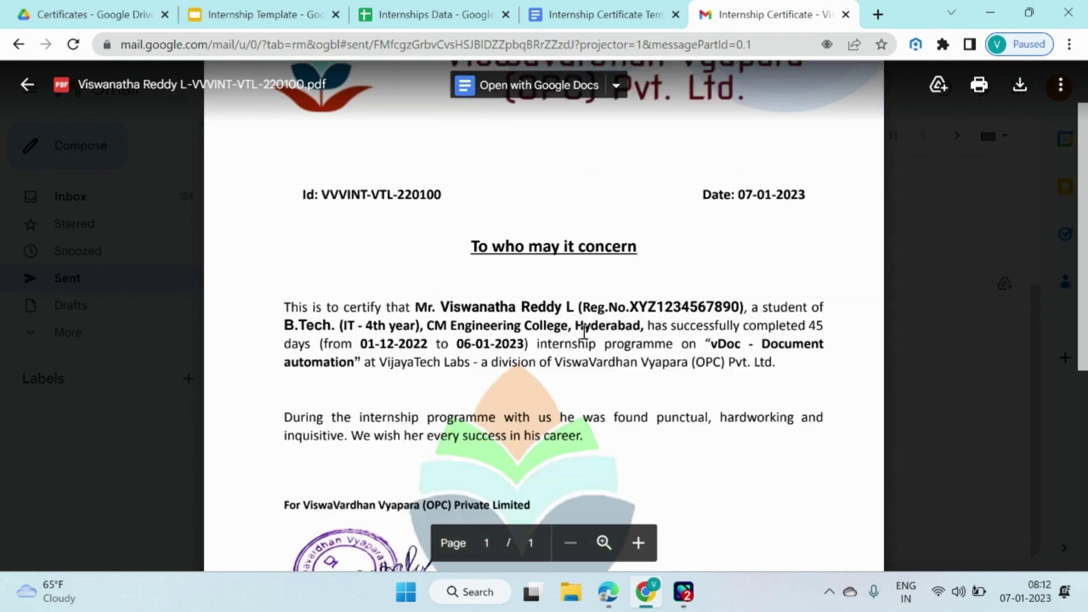
scroll(583, 331, down, 2)
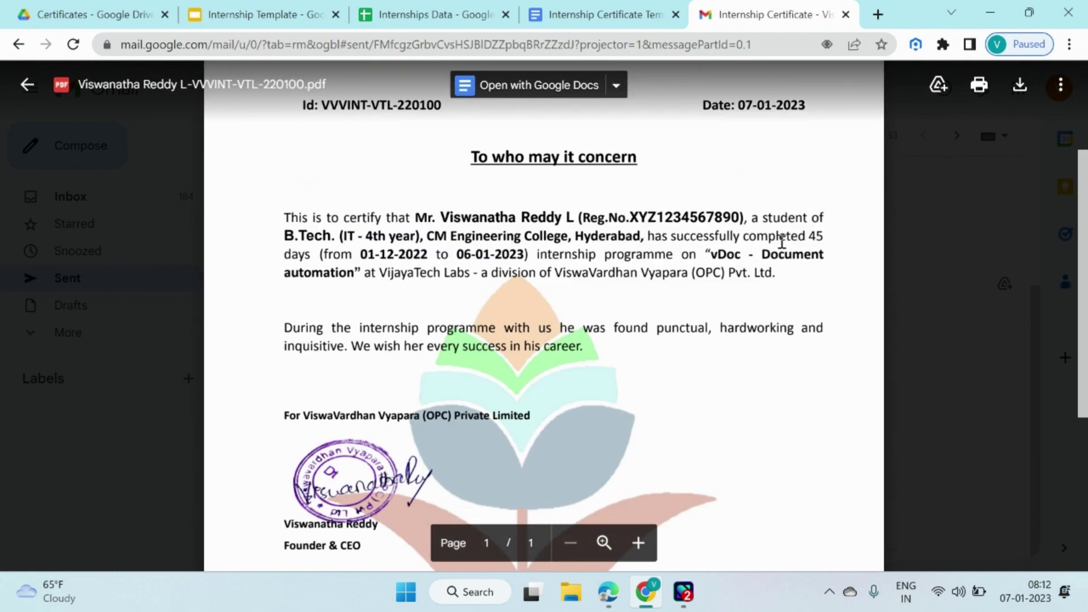
scroll(612, 306, down, 3)
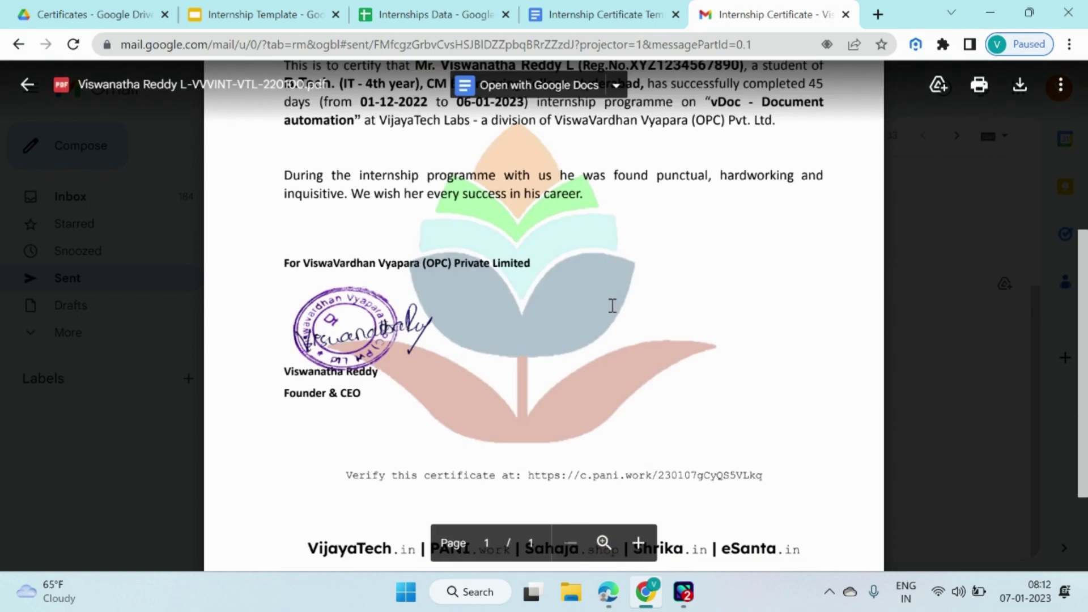
scroll(611, 314, down, 2)
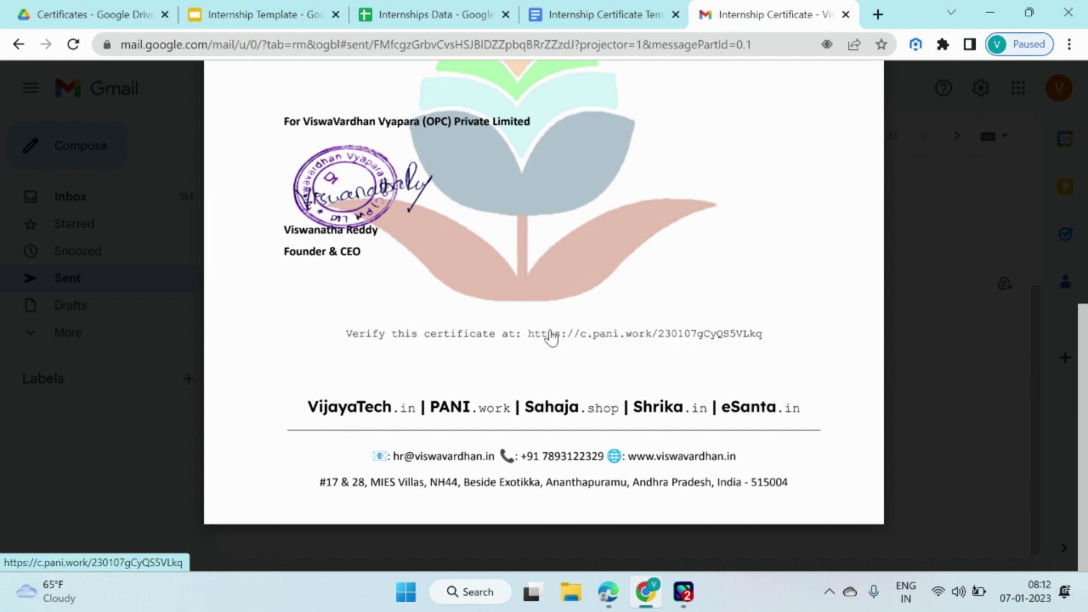
click(550, 338)
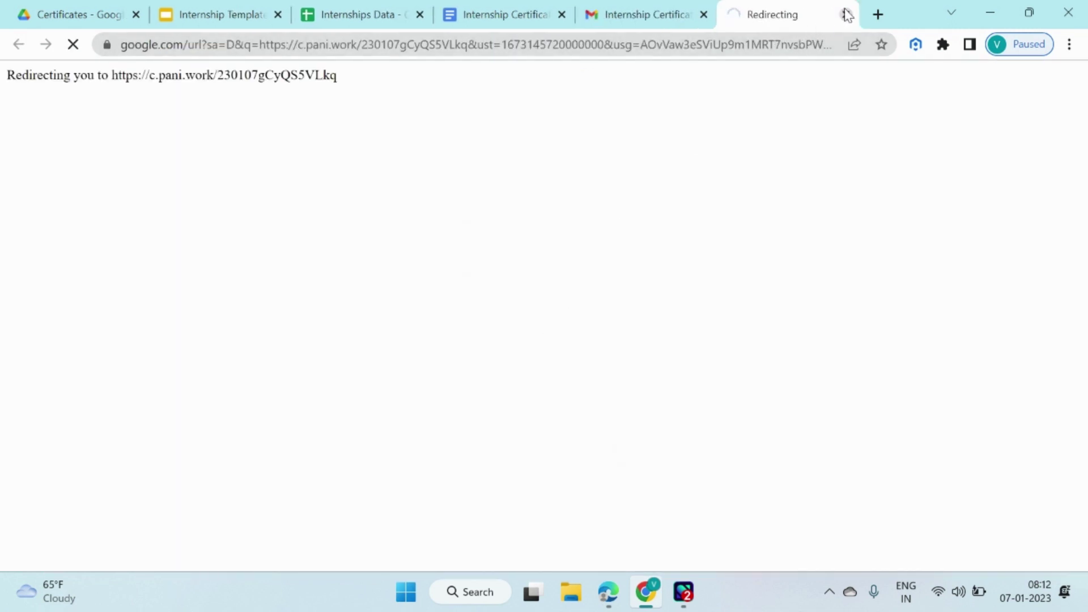
Reopen the verification link, view the published pani.work certificate, then return to Drive's Certificates folder.
click(847, 15)
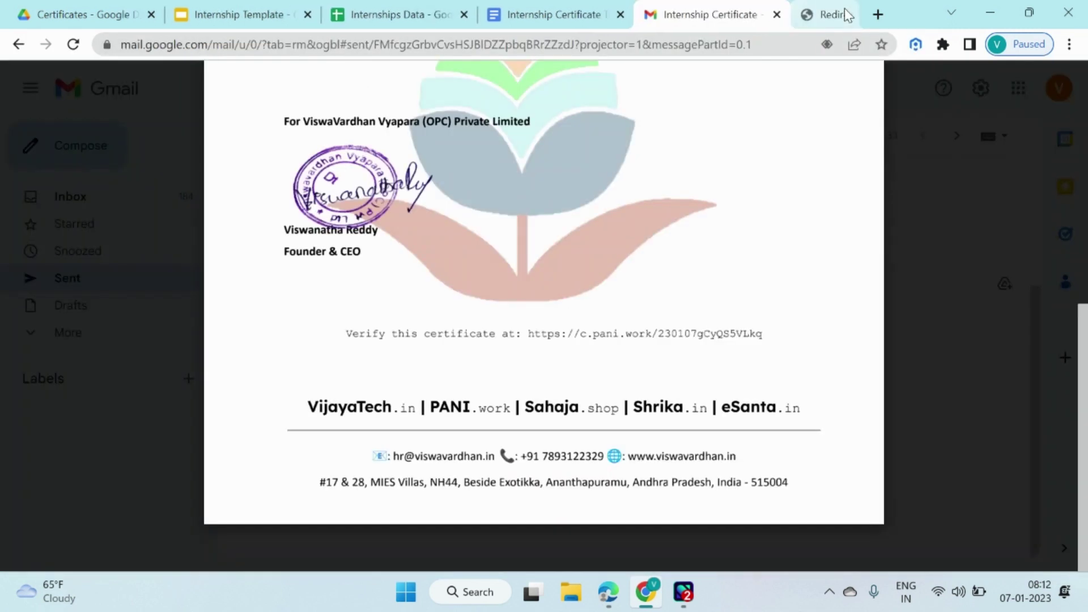
click(656, 335)
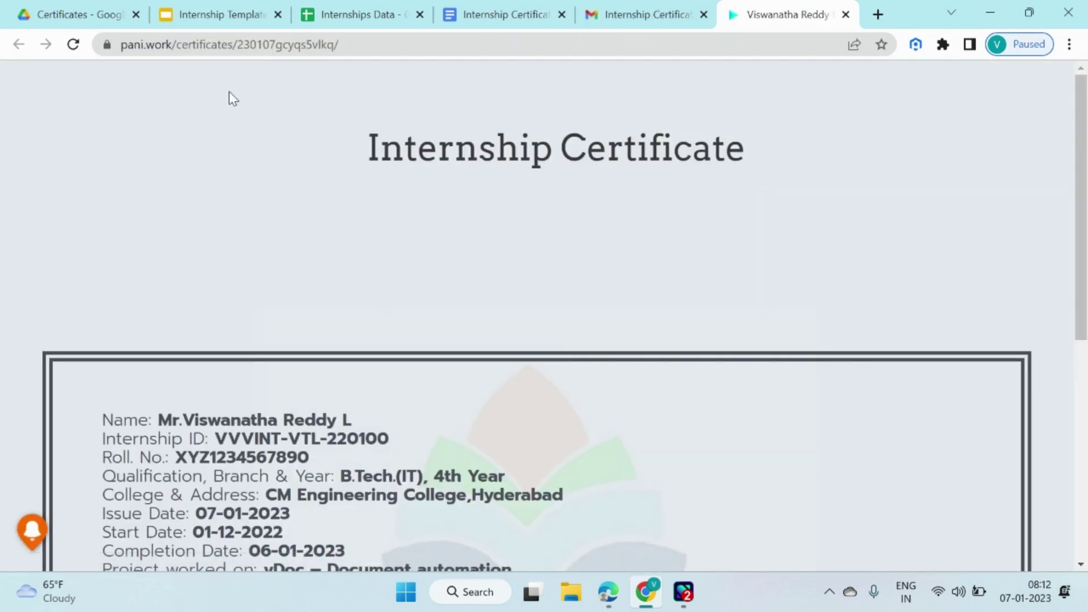
scroll(317, 236, down, 3)
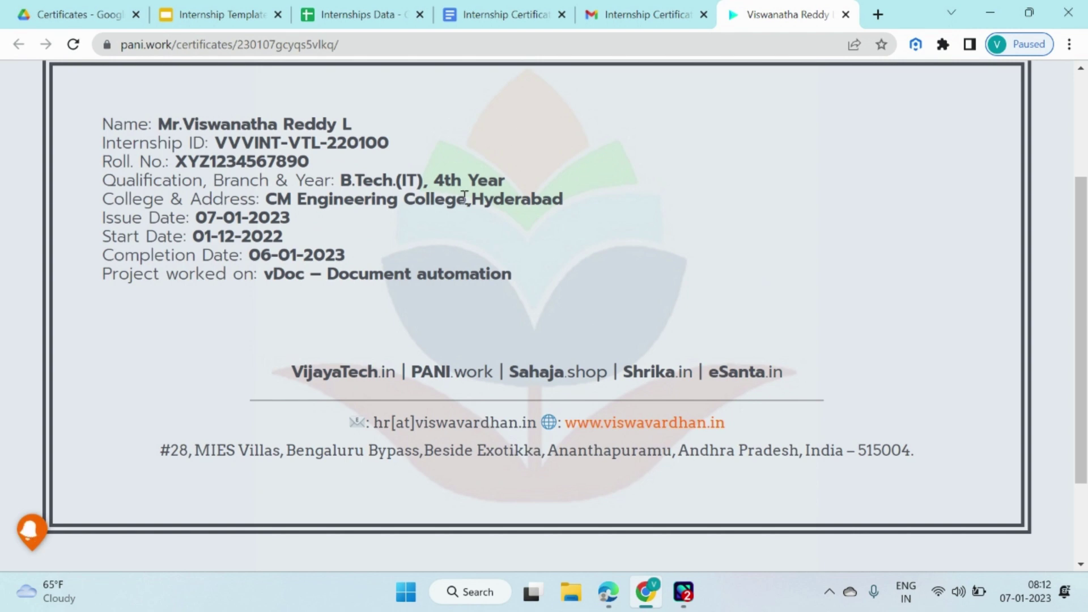
click(845, 14)
click(123, 11)
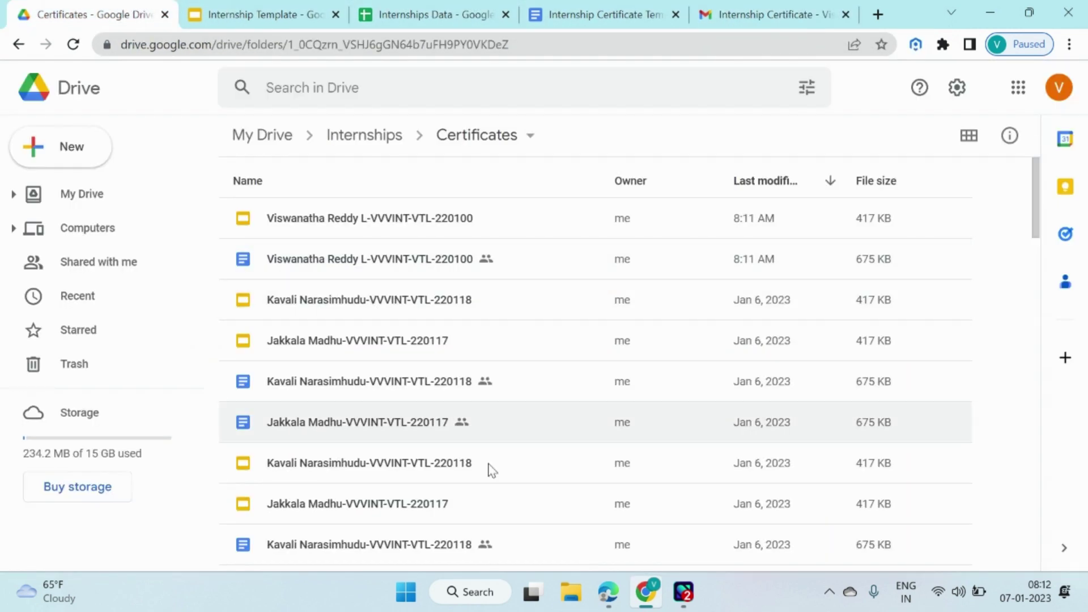
Bring back the Pabbly Connect workflow and review the row-update step's CertificateID and CertificateURL mappings.
mouse_move(611, 593)
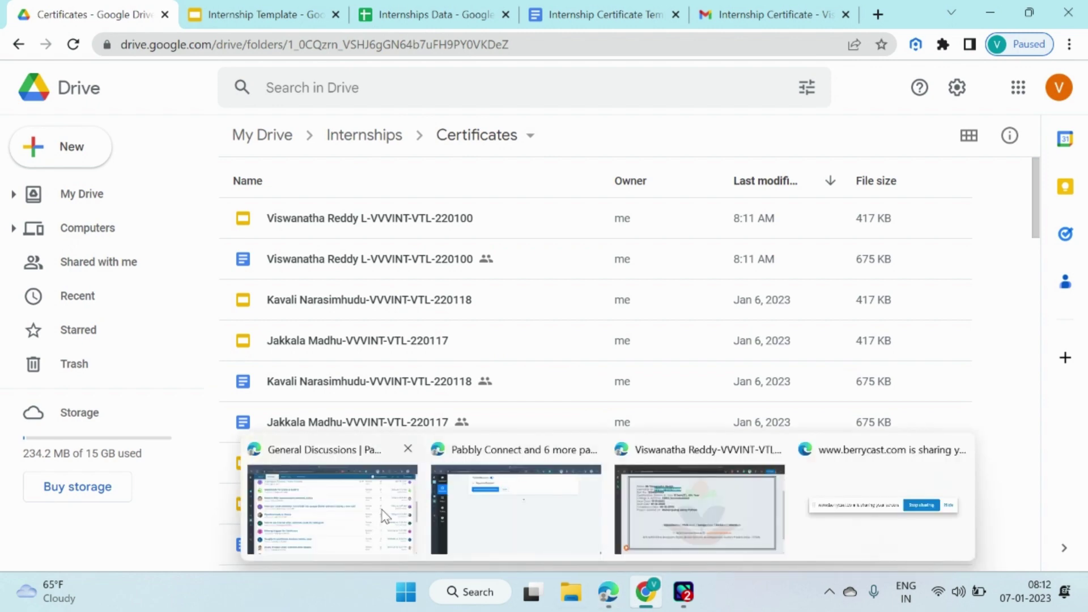
click(513, 510)
scroll(567, 317, up, 3)
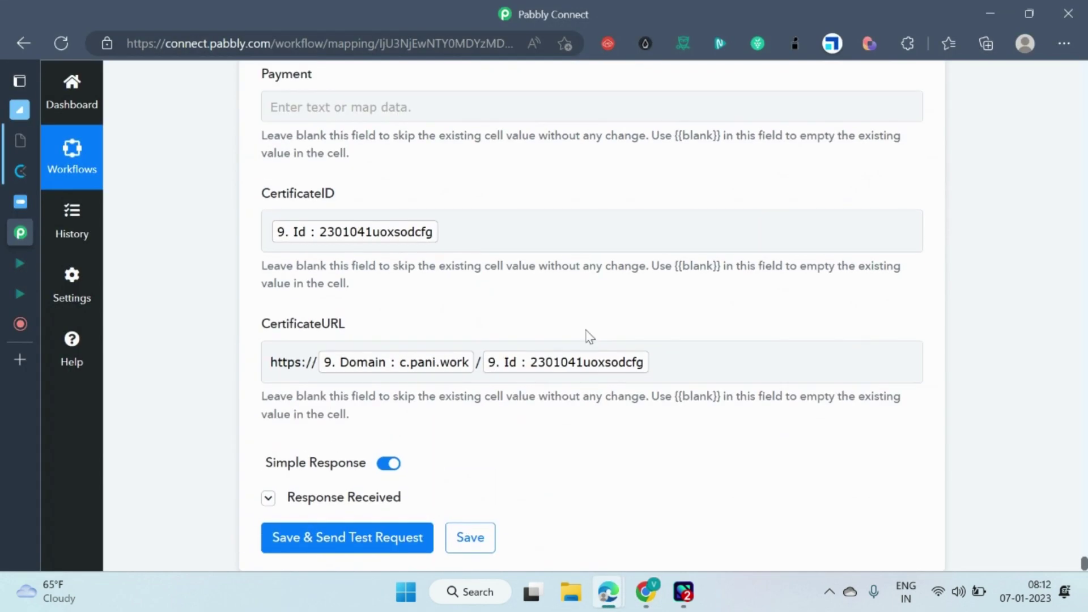
scroll(733, 267, down, 2)
scroll(728, 289, down, 5)
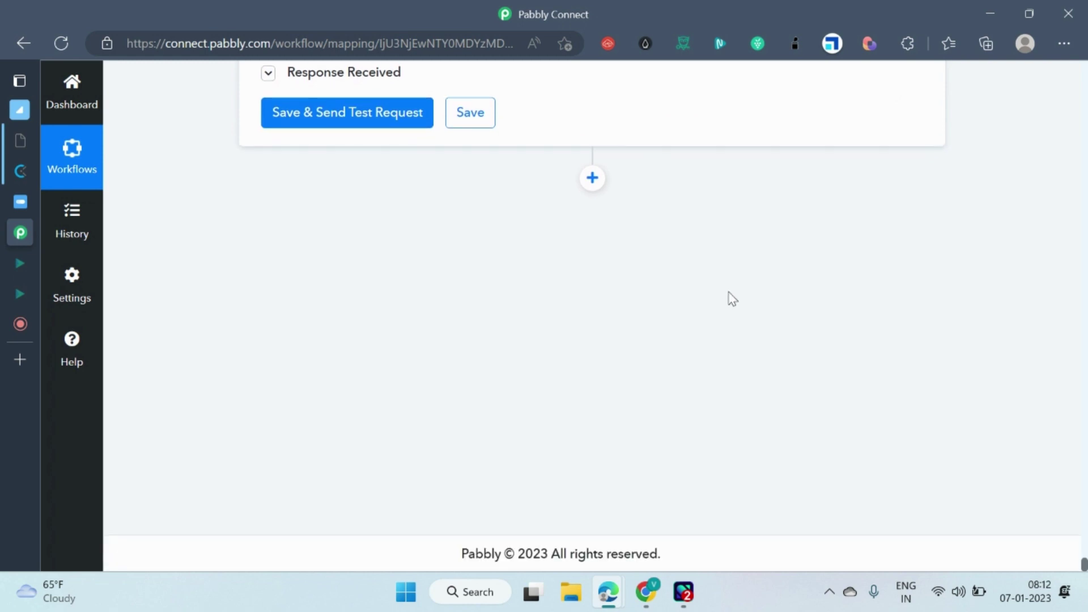
scroll(702, 340, up, 1)
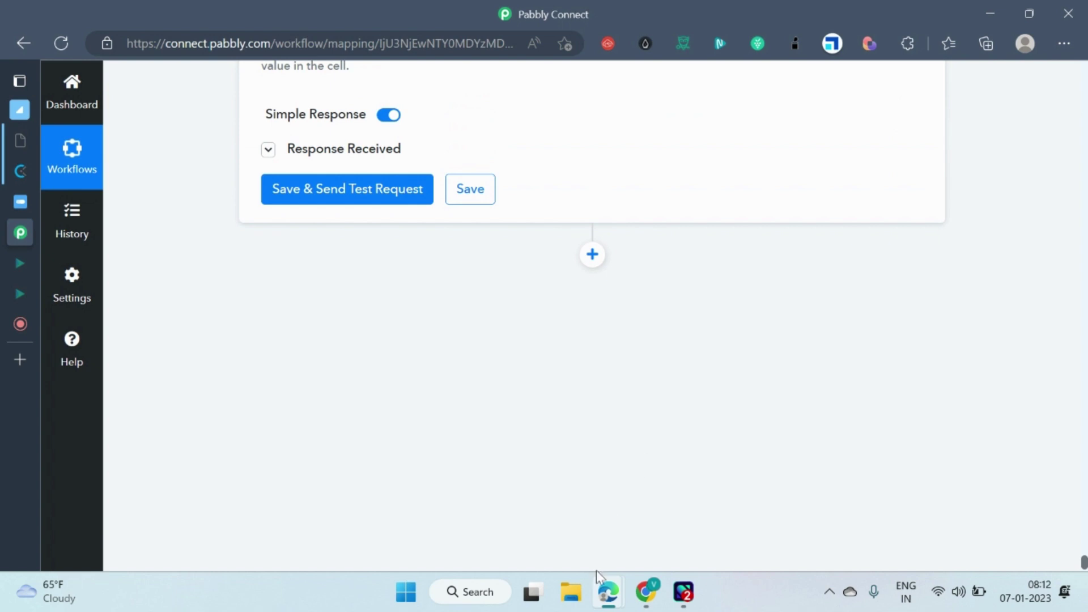
mouse_move(645, 589)
click(653, 549)
click(431, 14)
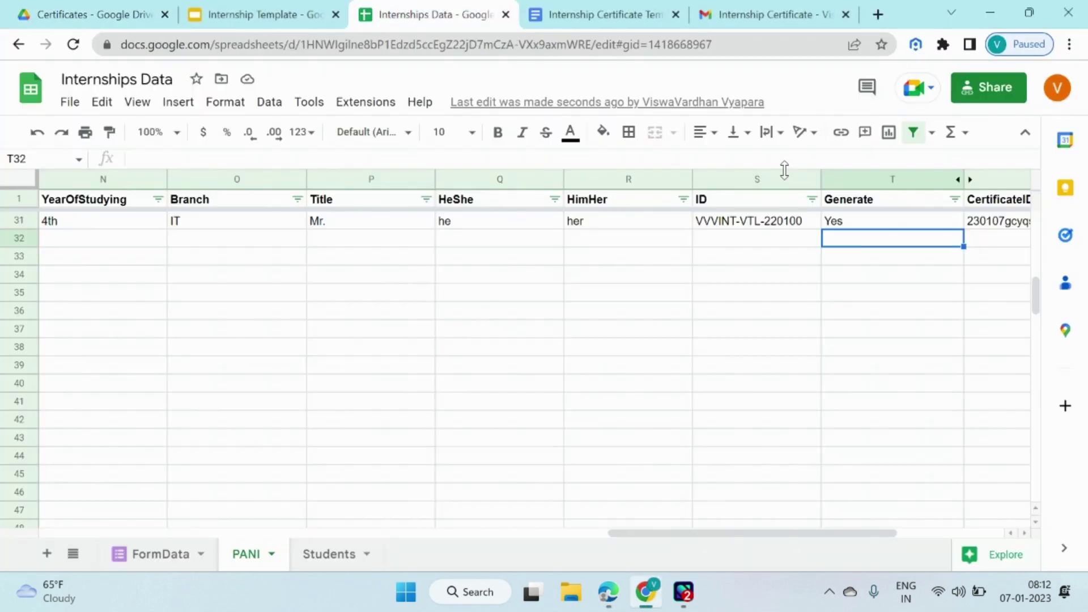
key(Right)
key(Up)
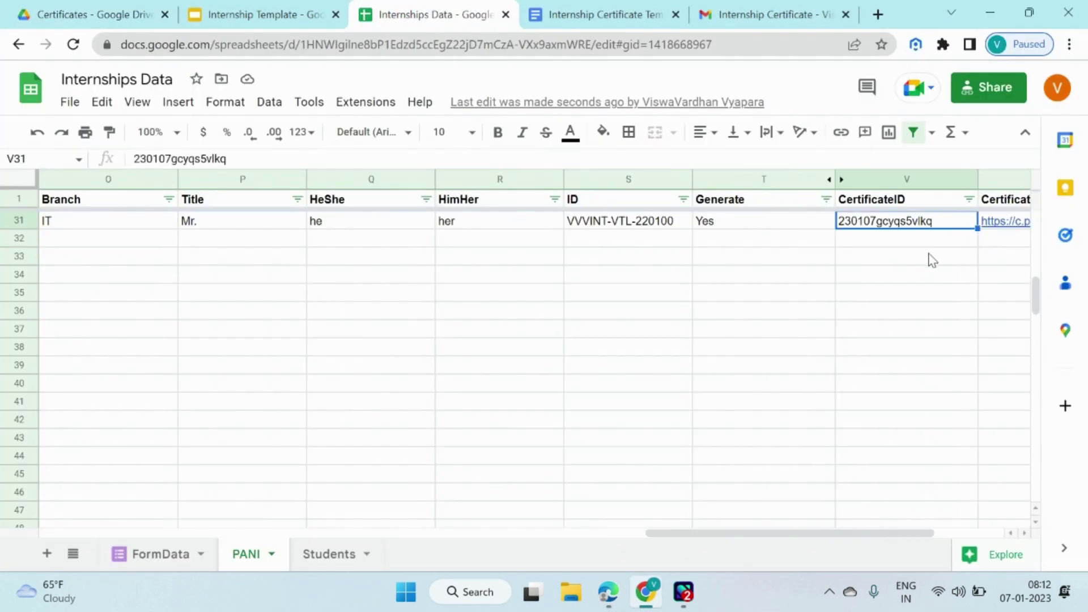
key(Right)
key(Right)
mouse_move(771, 222)
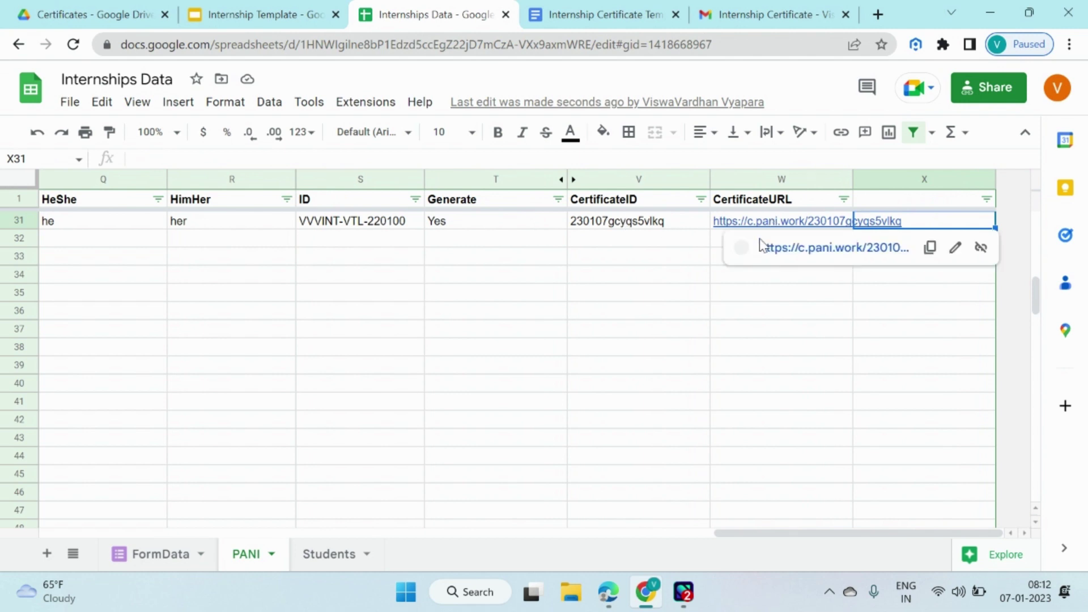
key(Left)
key(Left)
key(Left)
key(Left)
key(Left)
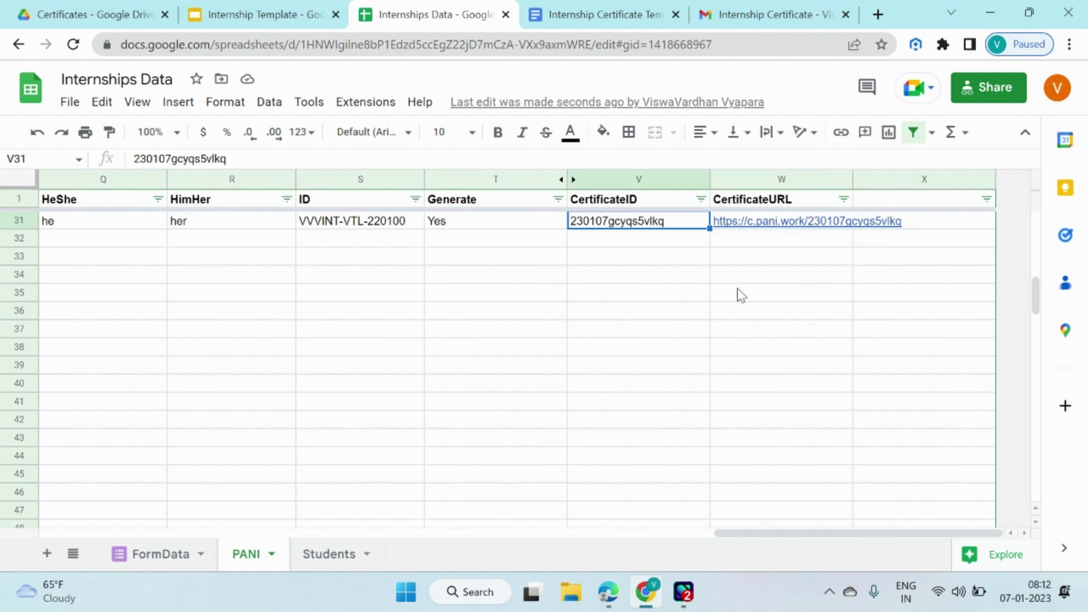
key(Left)
key(Left)
key(Left)
key(Left)
key(Left)
key(Left)
key(Left)
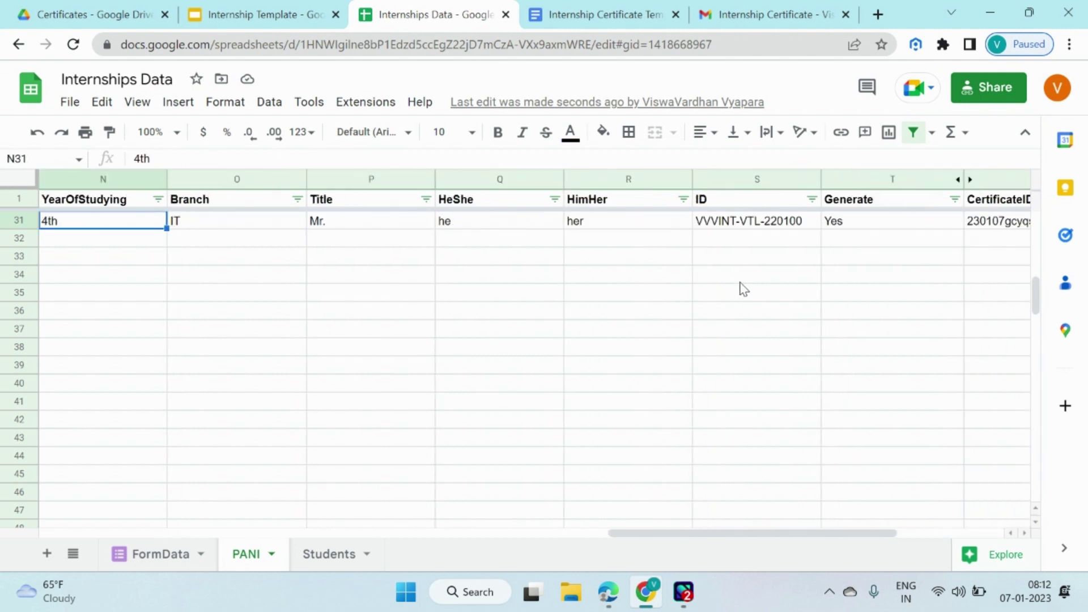
key(Left)
key(Left)
key(Left)
key(Left)
key(Left)
key(Left)
key(Left)
key(Left)
key(Left)
key(Left)
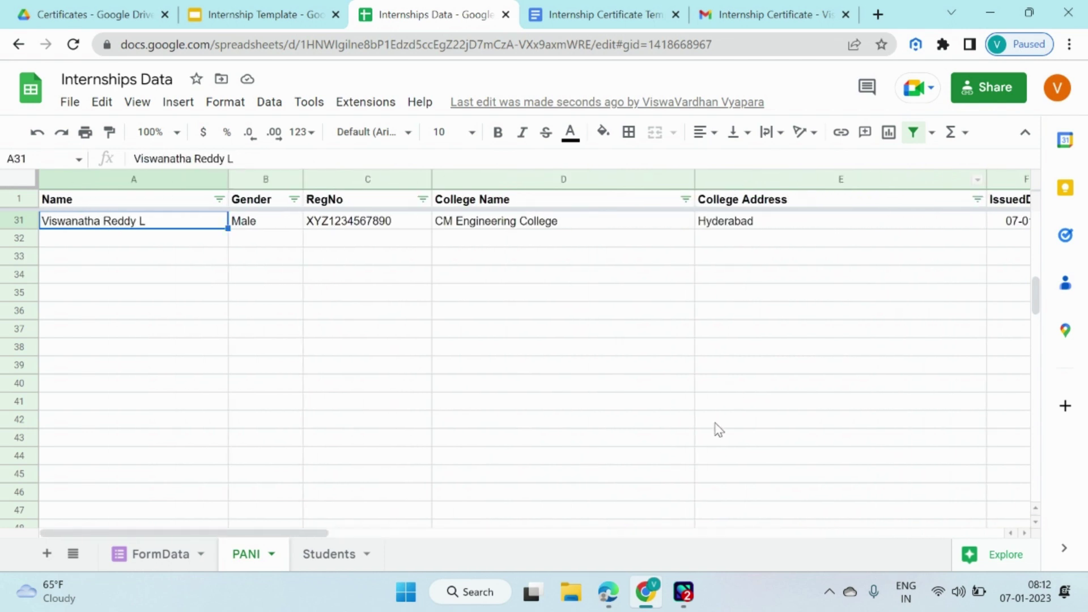
mouse_move(607, 591)
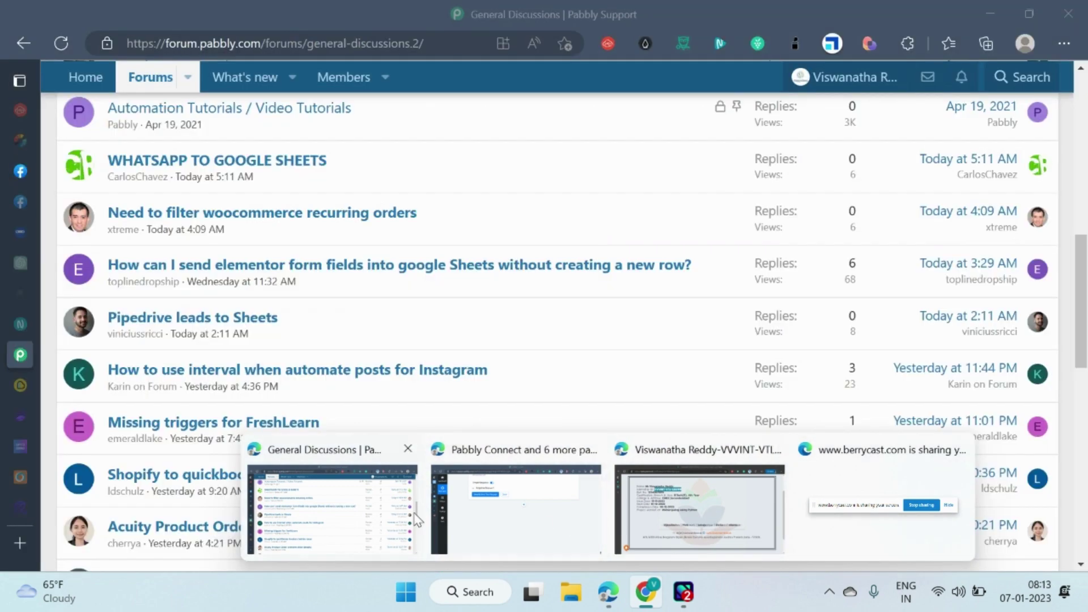
Switch to Berrycast's My Library page and expand the widget's Stop Recording controls.
click(413, 518)
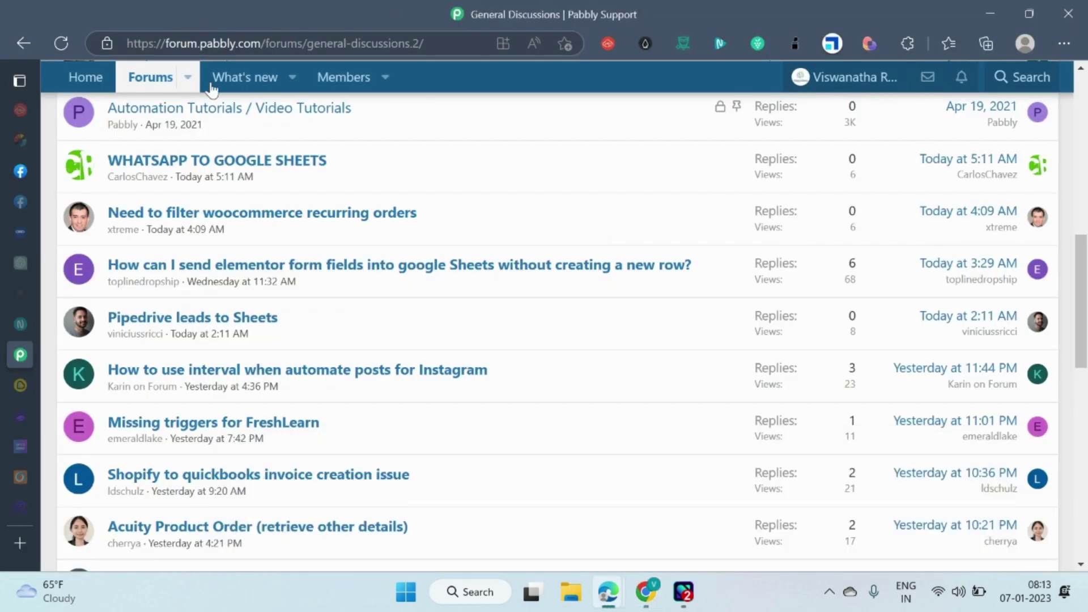
mouse_move(610, 593)
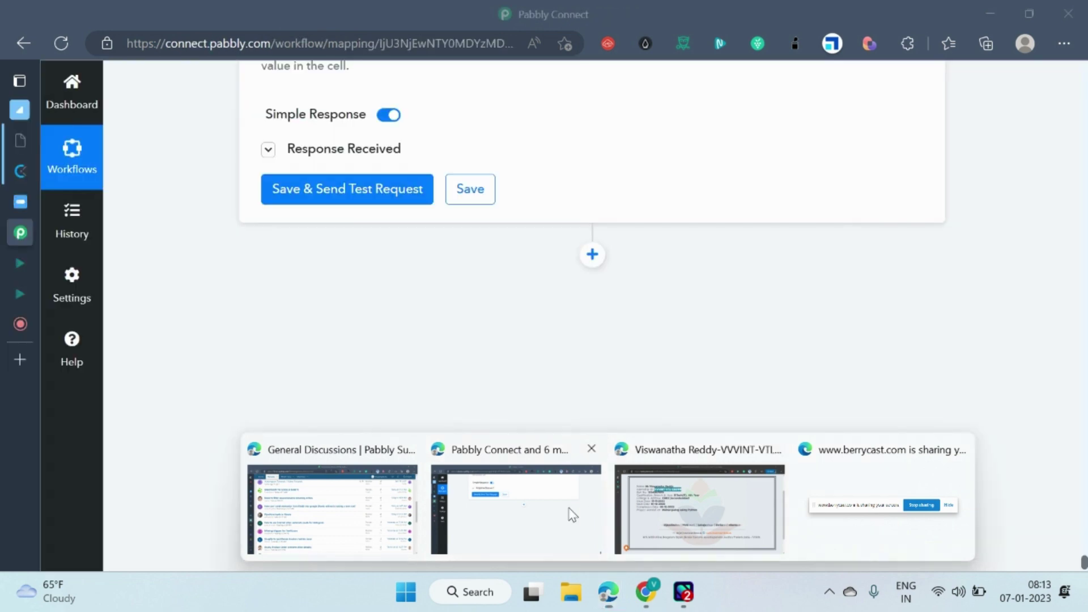
click(571, 512)
click(20, 324)
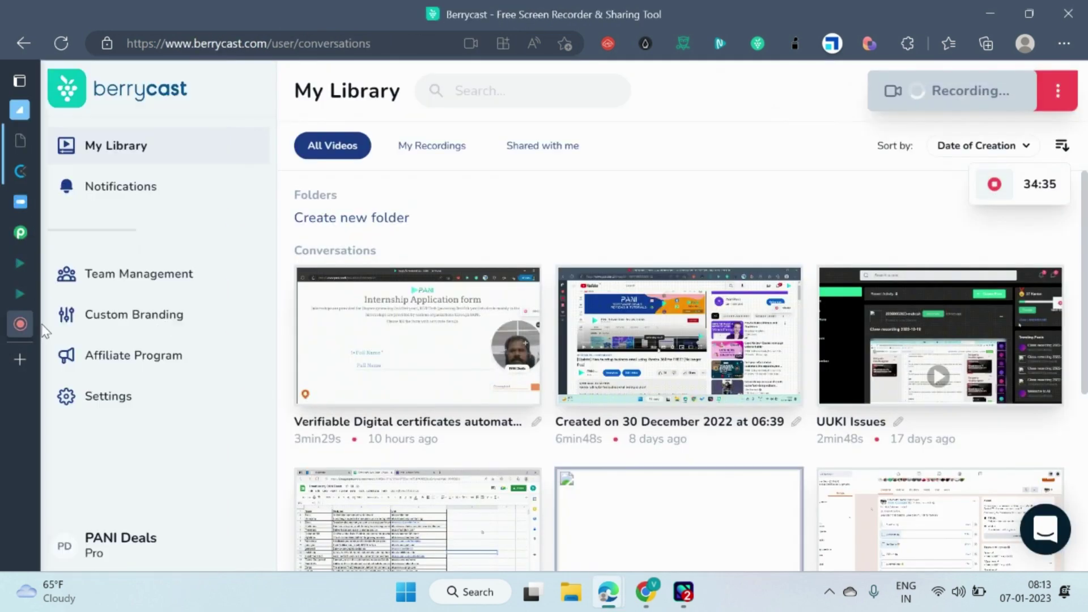
mouse_move(1020, 196)
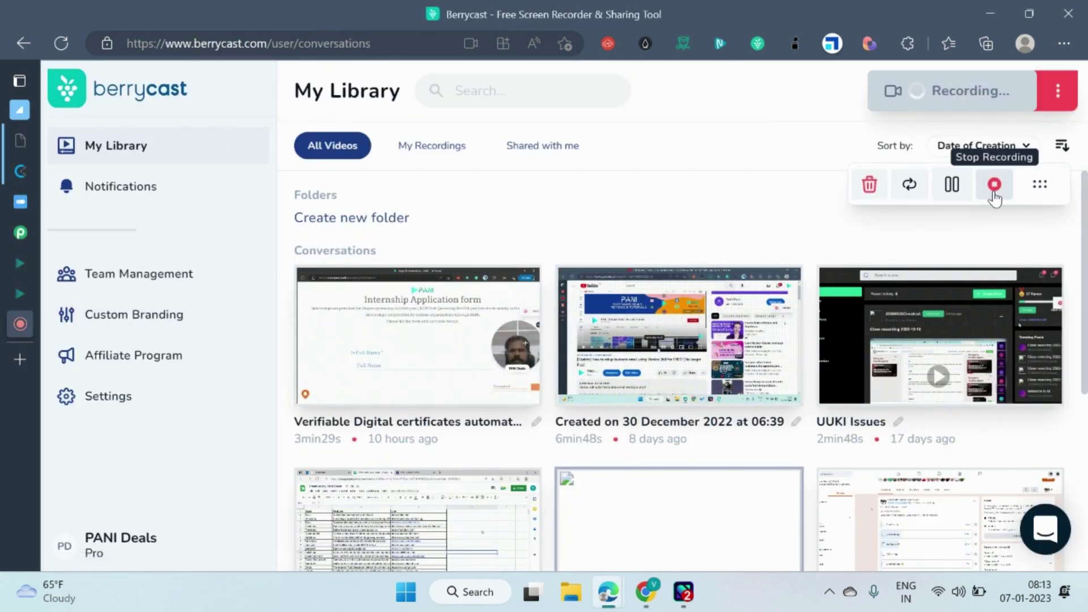